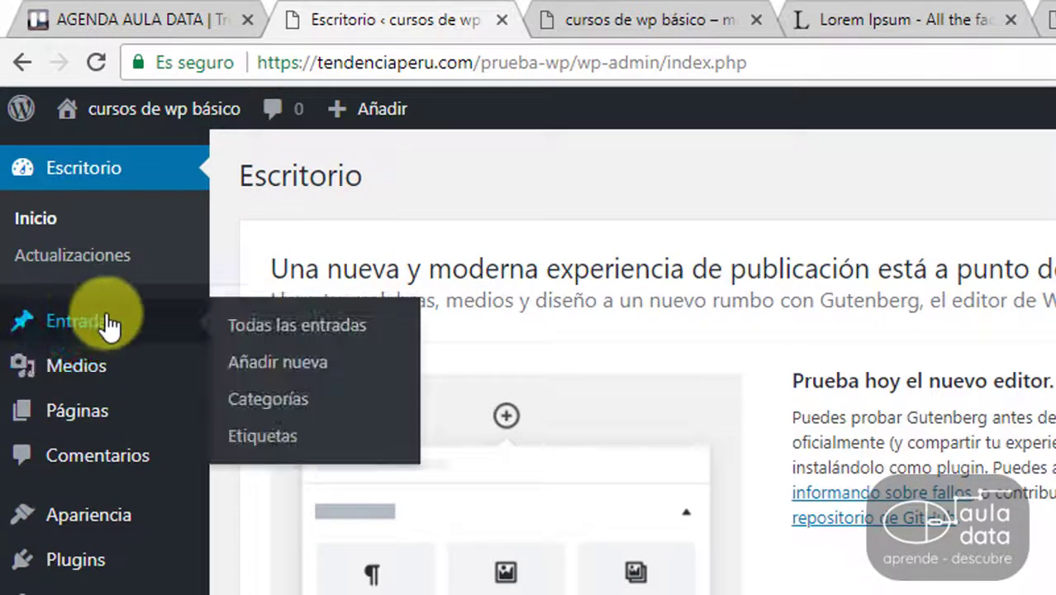
Create a new post from the list of all posts and title it "Entrada 1"
{"action": "left_click", "coordinate": [278, 326]}
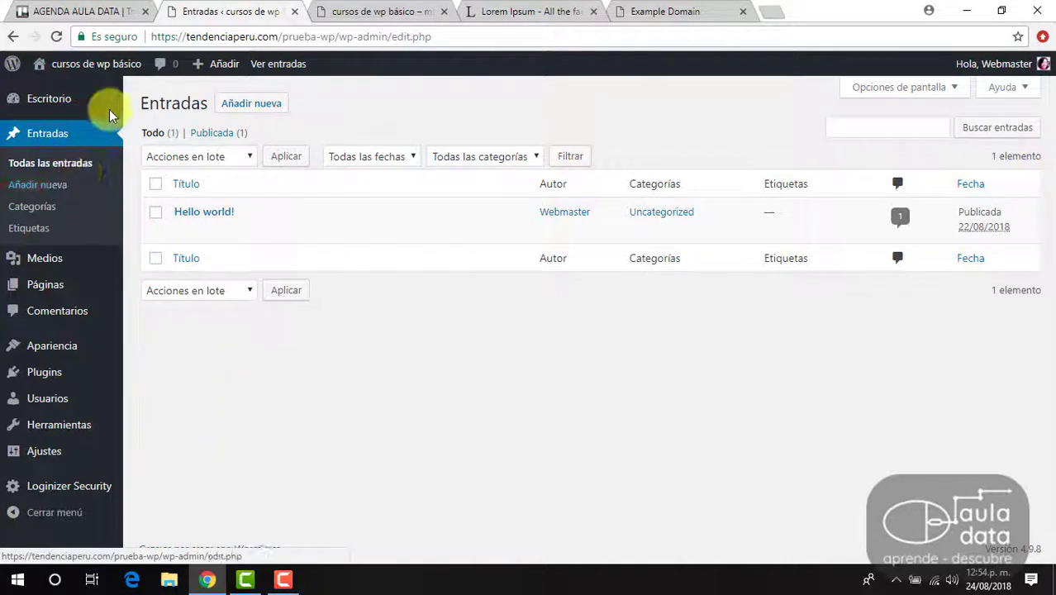
{"action": "left_click", "coordinate": [238, 109]}
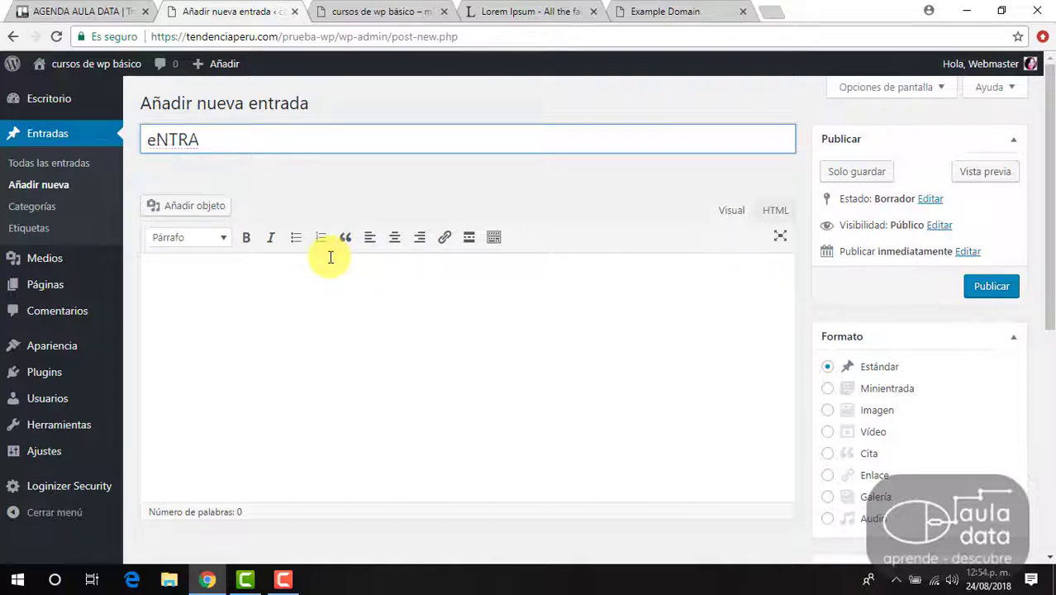
{"action": "key", "text": "Caps_Lock"}
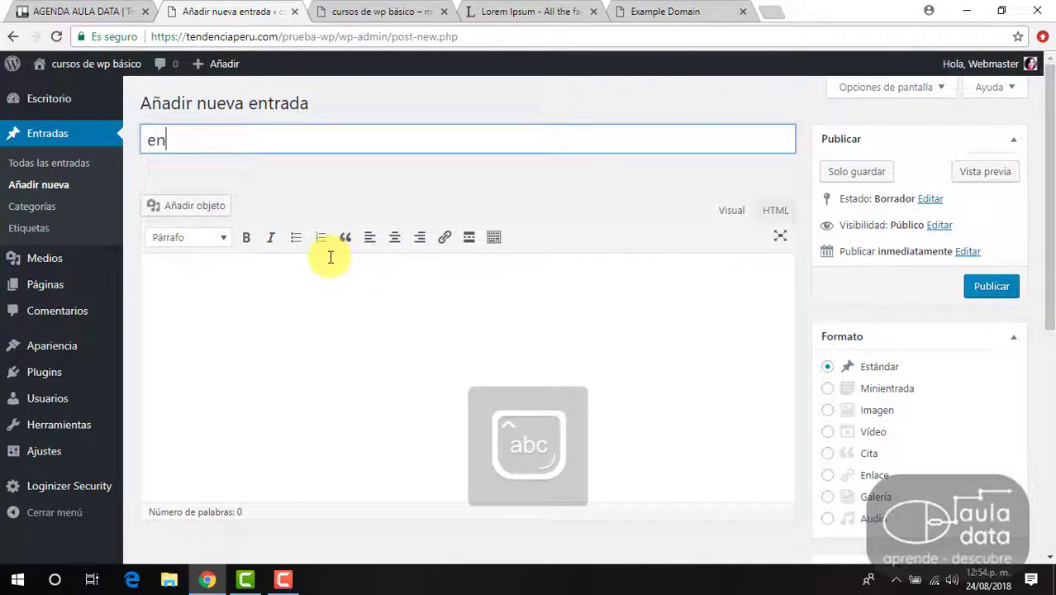
{"action": "type", "text": "Entrada 1"}
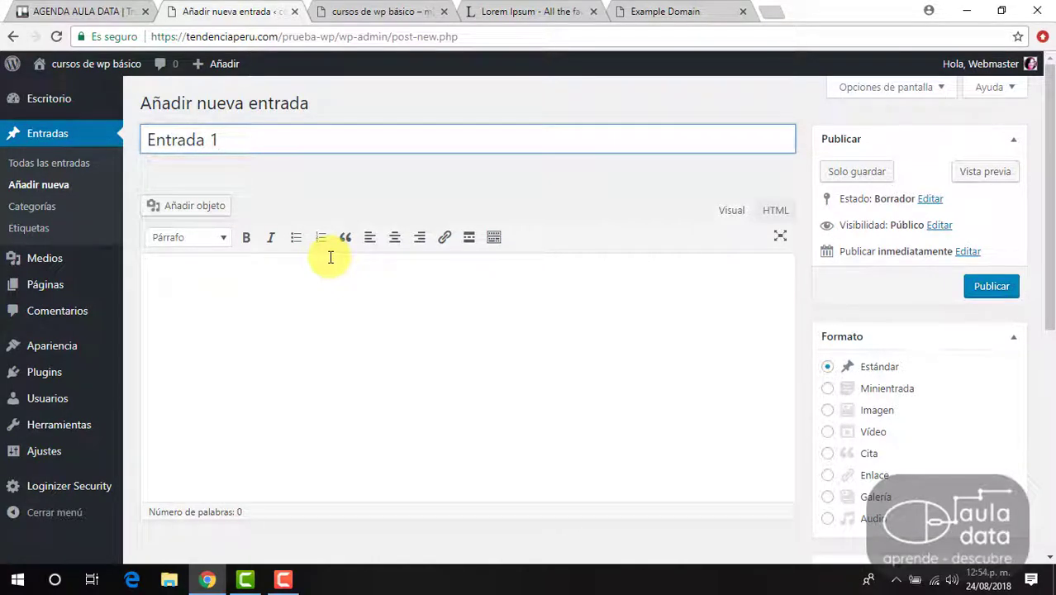
Copy the first Lorem Ipsum paragraph from the open lipsum.com page and paste it into the body of the post
{"action": "left_click", "coordinate": [289, 291]}
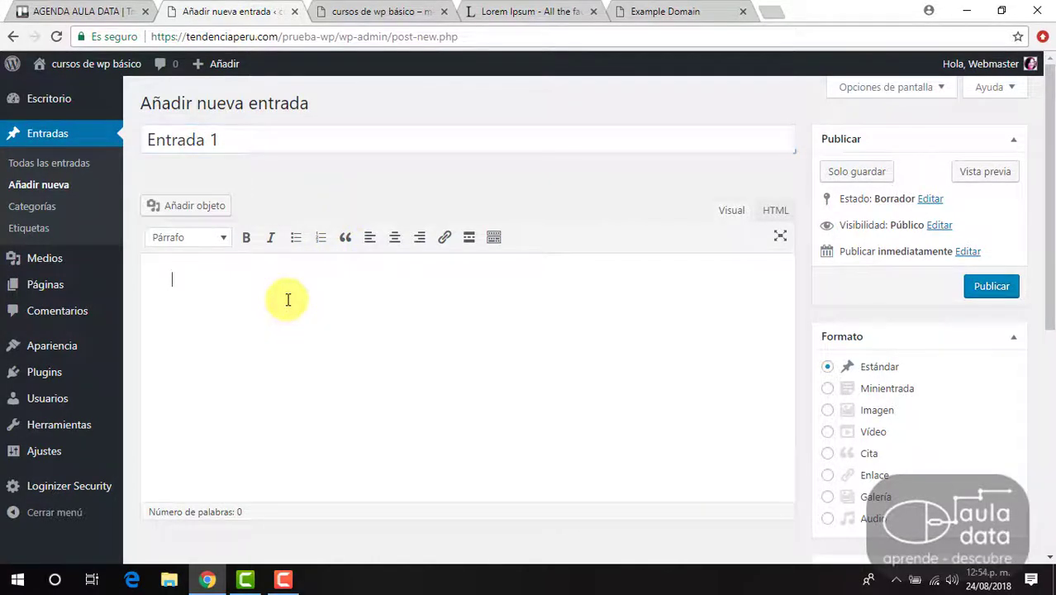
{"action": "left_click", "coordinate": [533, 10]}
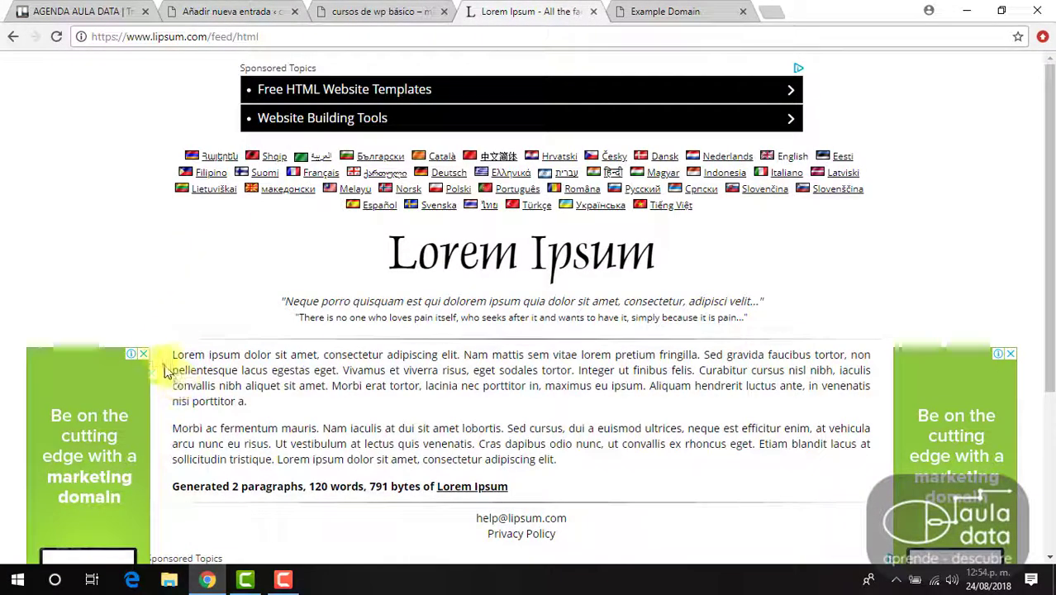
{"action": "left_click_drag", "start_coordinate": [175, 353], "coordinate": [235, 401]}
{"action": "key", "text": "ctrl+c"}
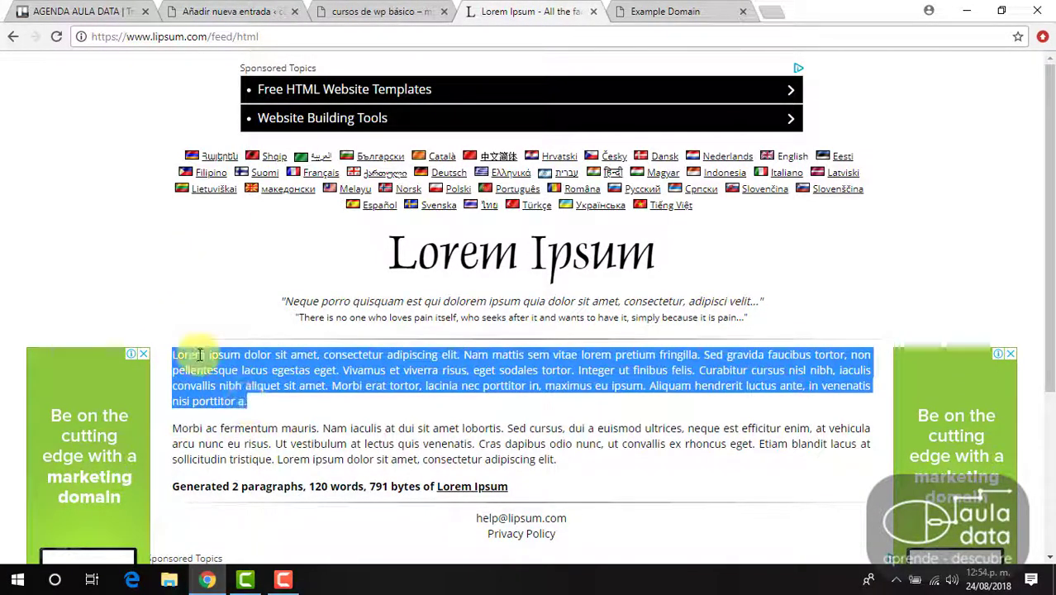
{"action": "right_click", "coordinate": [219, 366]}
{"action": "left_click", "coordinate": [240, 375]}
{"action": "left_click", "coordinate": [217, 12]}
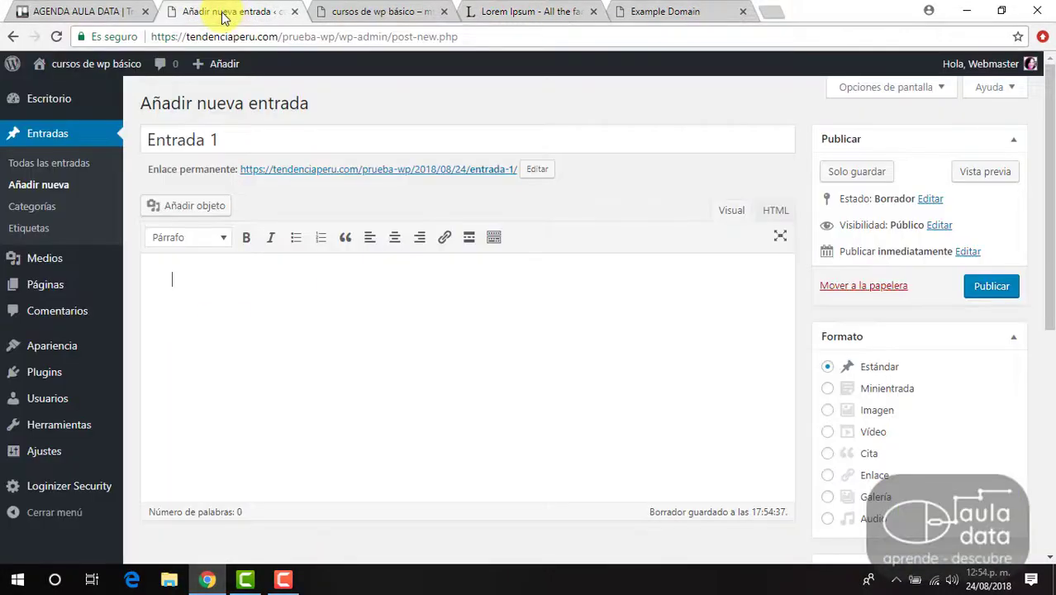
{"action": "right_click", "coordinate": [225, 287]}
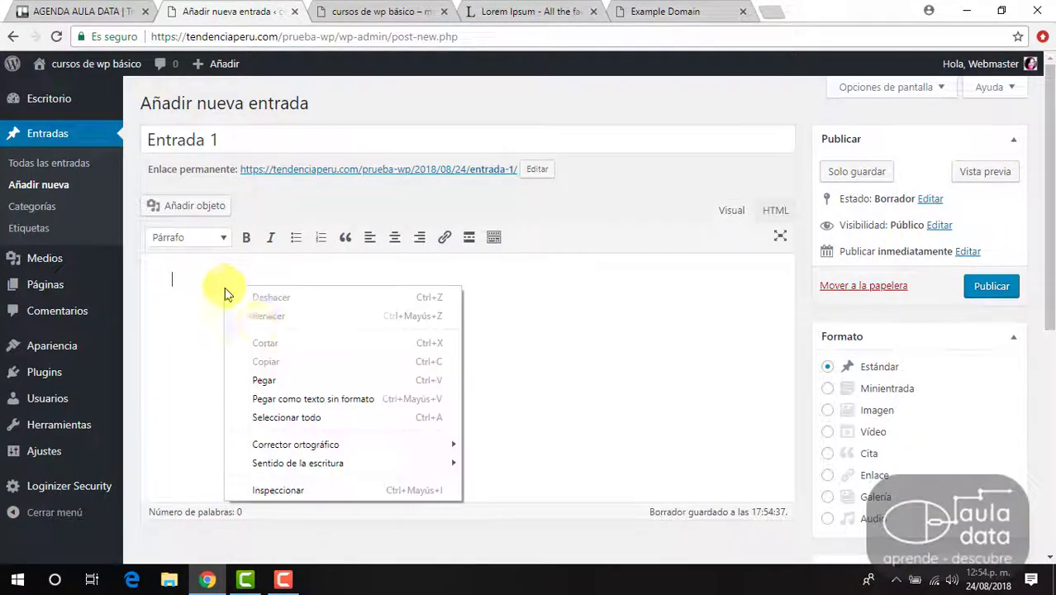
{"action": "left_click", "coordinate": [302, 380]}
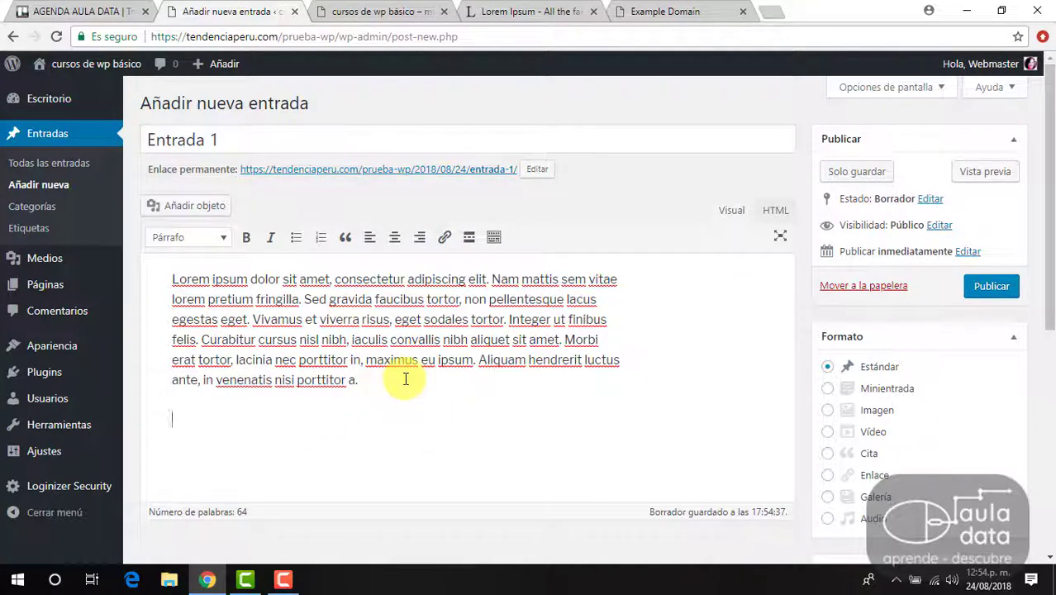
Insert the existing media library image graphic-designer1-670x335.jpg into the post below the paragraph
{"action": "left_click", "coordinate": [209, 213]}
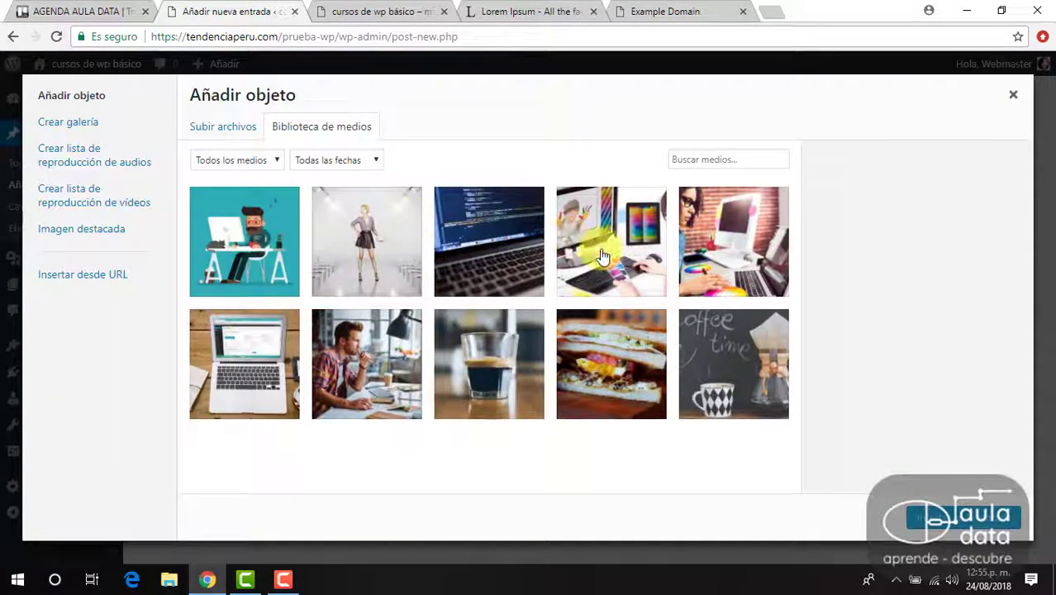
{"action": "left_click", "coordinate": [642, 270]}
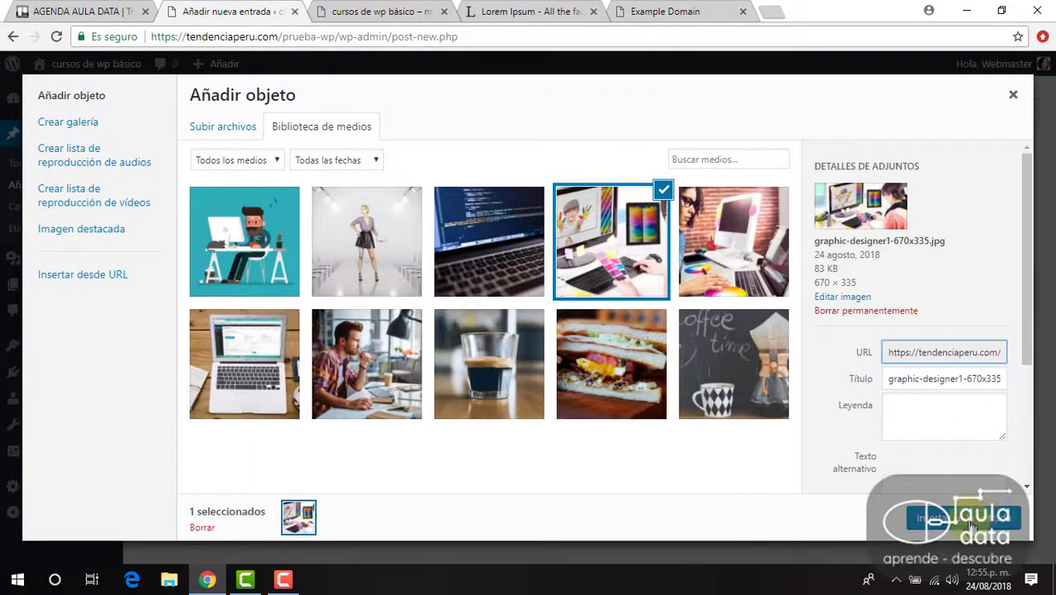
{"action": "key", "text": "Escape"}
{"action": "scroll", "coordinate": [455, 335], "scroll_direction": "down", "scroll_amount": 5}
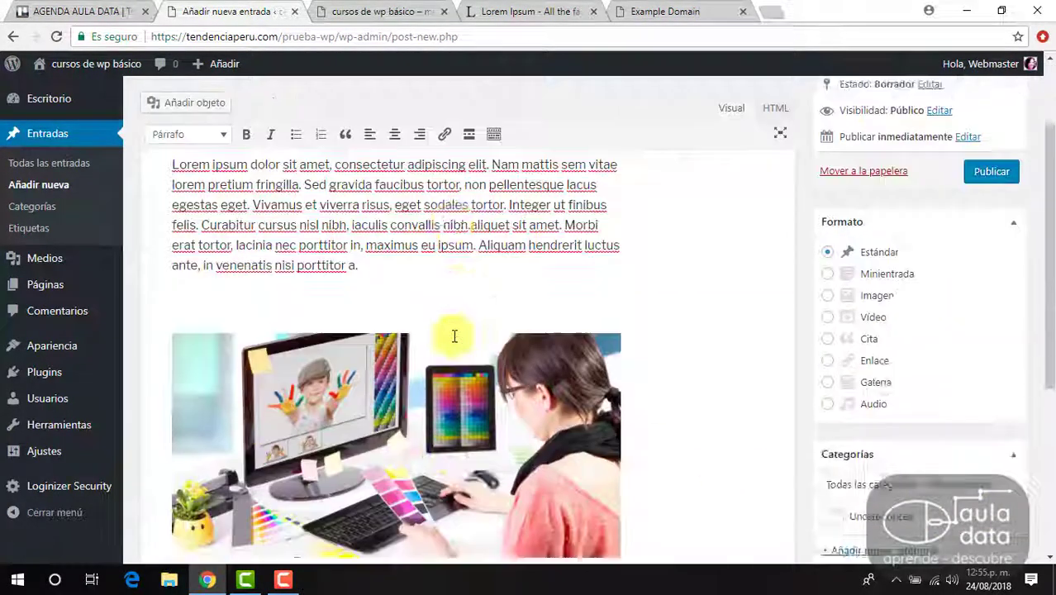
{"action": "scroll", "coordinate": [453, 335], "scroll_direction": "up", "scroll_amount": 4}
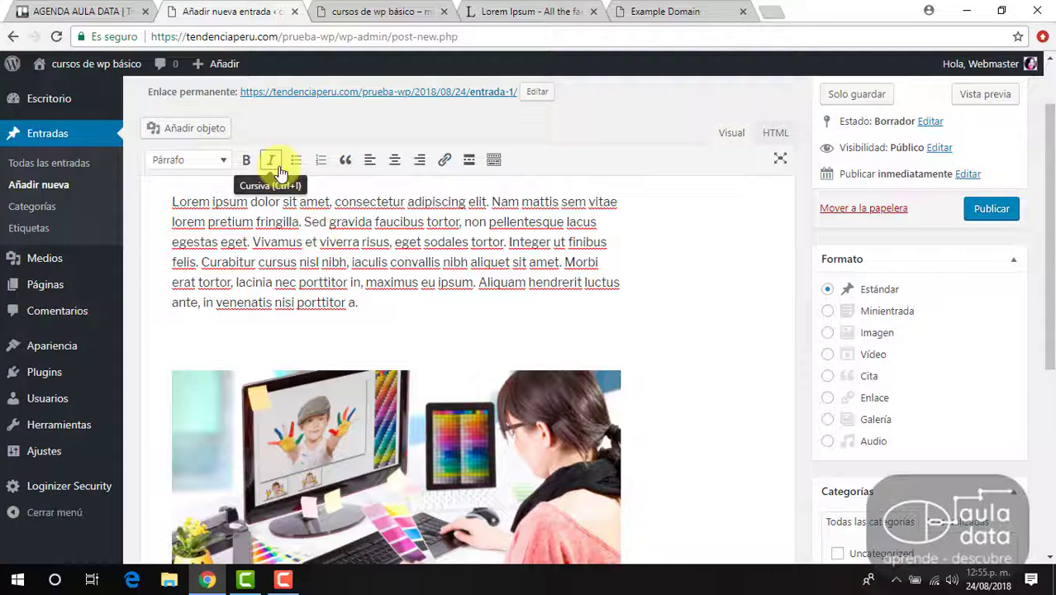
Upload web-designer-vs-web-builder from the "curso básico WP" folder and set it as the post's featured image
{"action": "scroll", "coordinate": [540, 289], "scroll_direction": "down", "scroll_amount": 3}
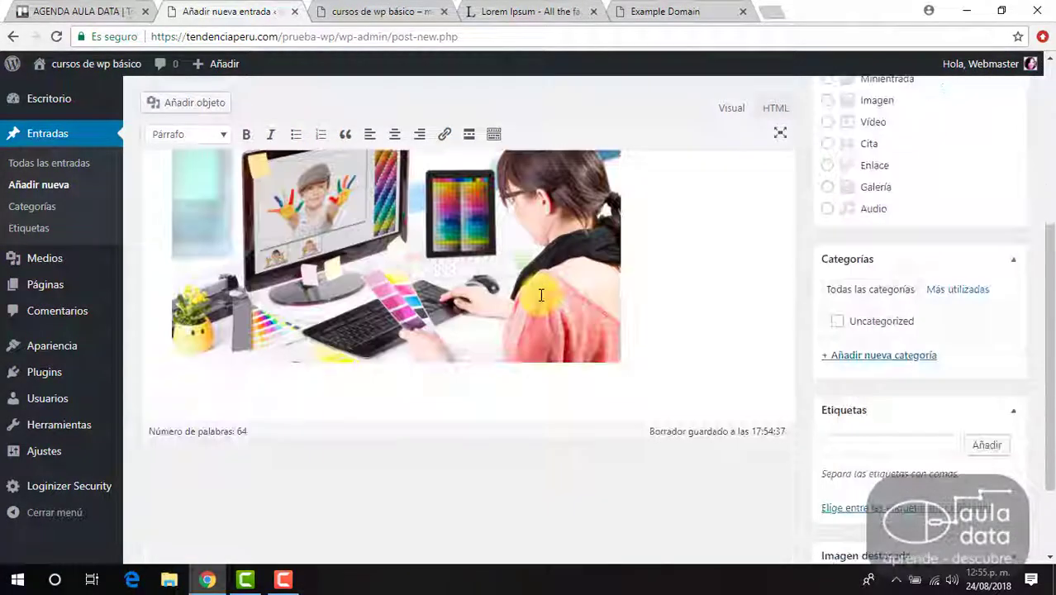
{"action": "scroll", "coordinate": [759, 378], "scroll_direction": "down", "scroll_amount": 2}
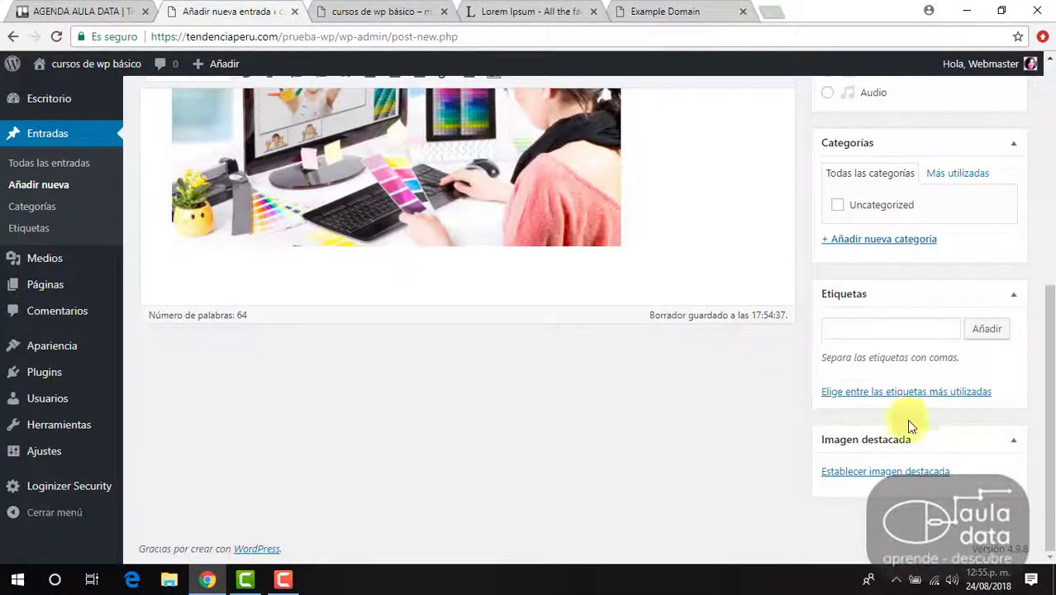
{"action": "left_click", "coordinate": [864, 474]}
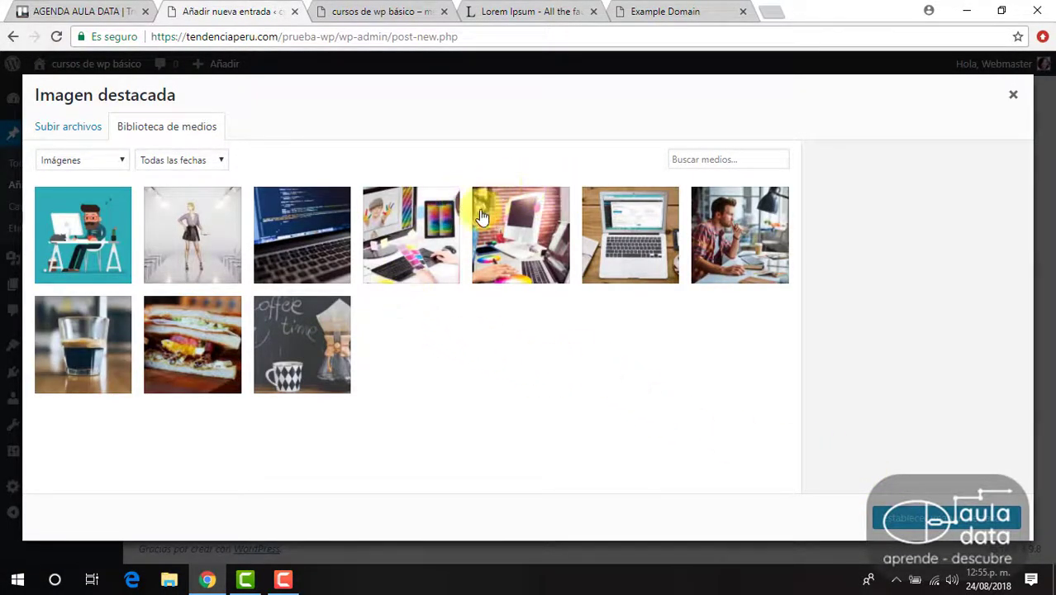
{"action": "left_click", "coordinate": [69, 128]}
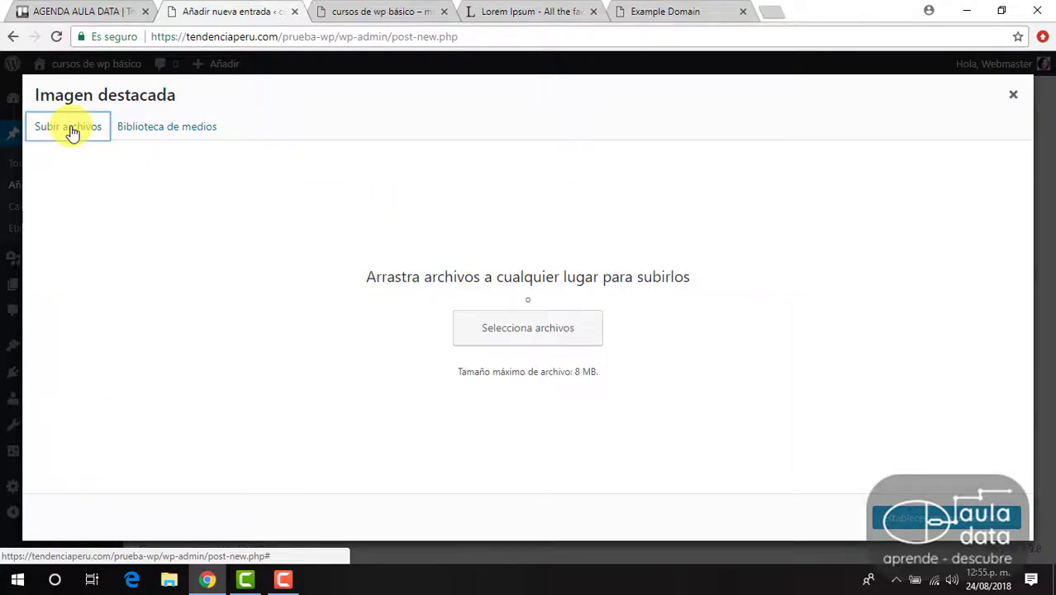
{"action": "left_click", "coordinate": [537, 333]}
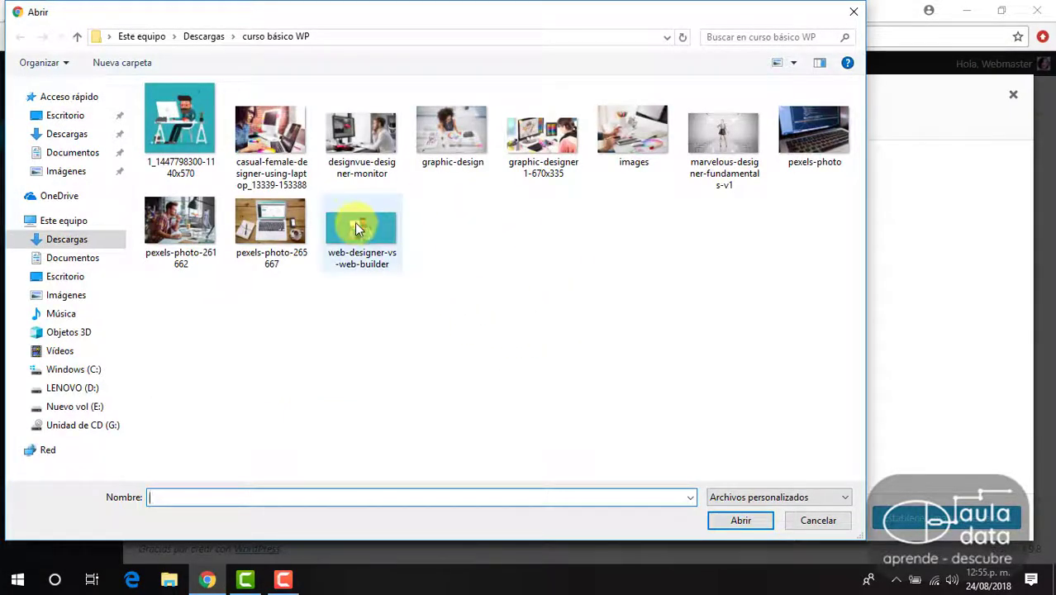
{"action": "left_click", "coordinate": [356, 225]}
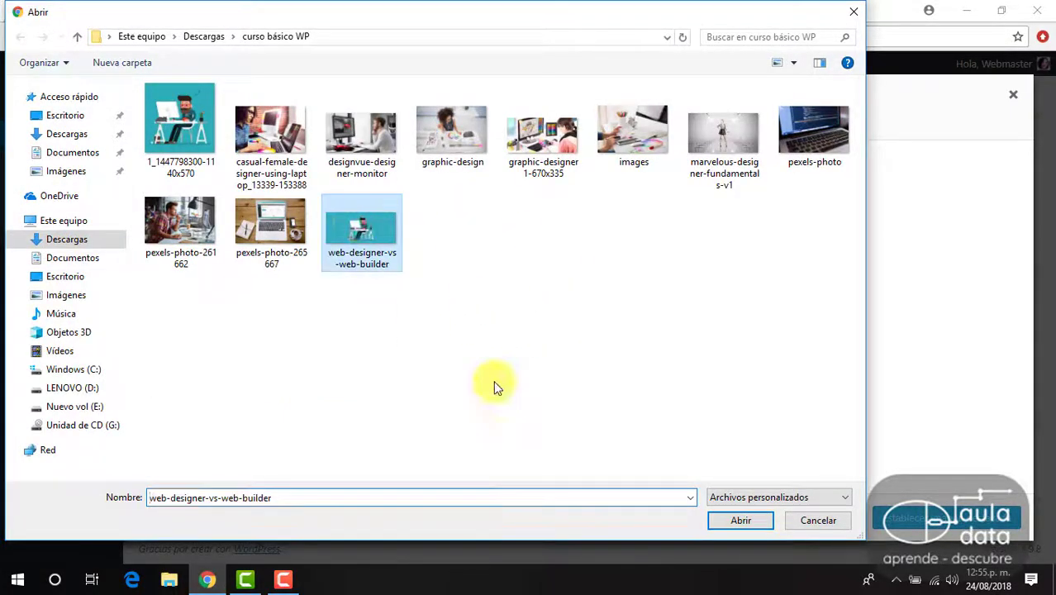
{"action": "left_click", "coordinate": [760, 520]}
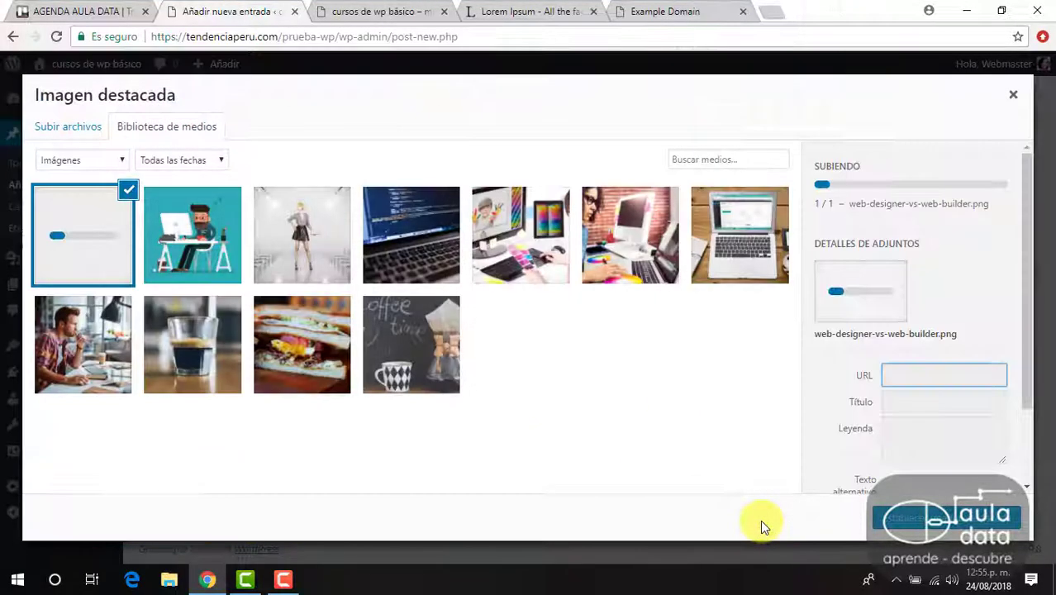
{"action": "scroll", "coordinate": [892, 296], "scroll_direction": "down", "scroll_amount": 1}
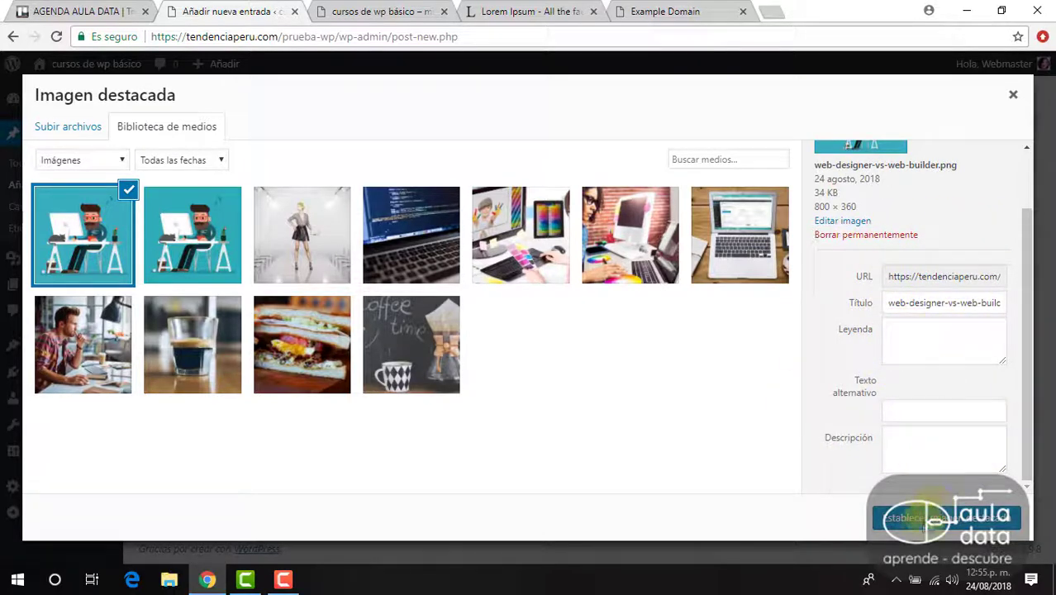
{"action": "left_click", "coordinate": [924, 521]}
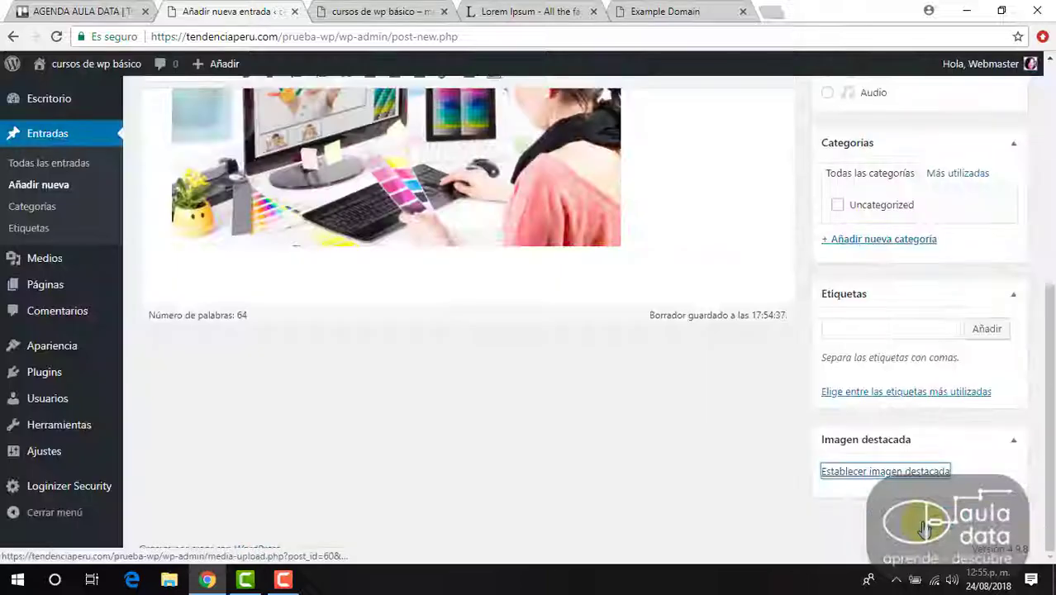
Review the post's content together with its format, category, tag and featured image settings
{"action": "scroll", "coordinate": [954, 430], "scroll_direction": "down", "scroll_amount": 3}
{"action": "scroll", "coordinate": [921, 452], "scroll_direction": "up", "scroll_amount": 9}
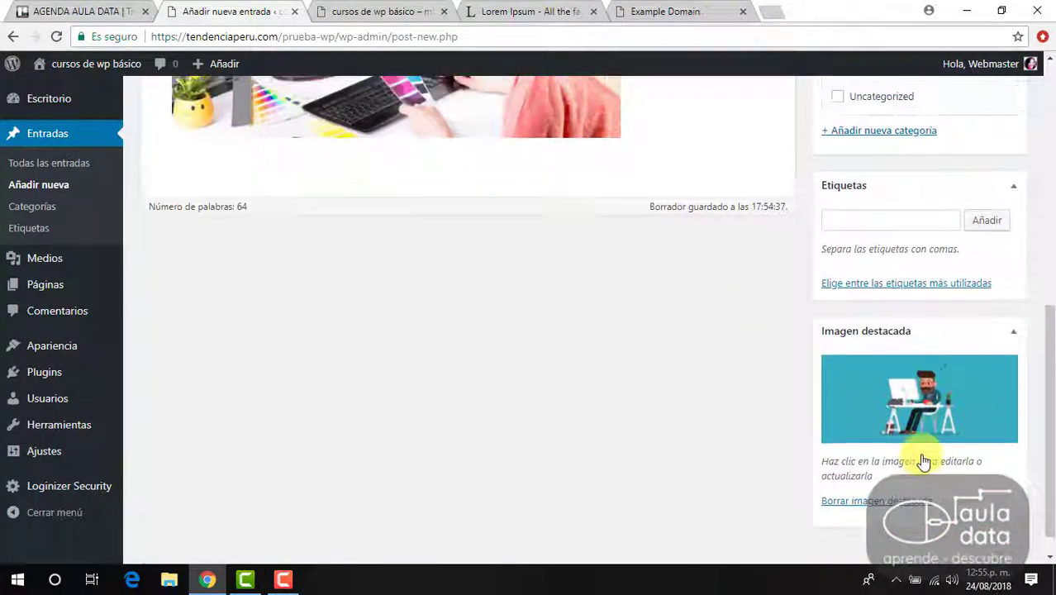
{"action": "scroll", "coordinate": [922, 443], "scroll_direction": "down", "scroll_amount": 6}
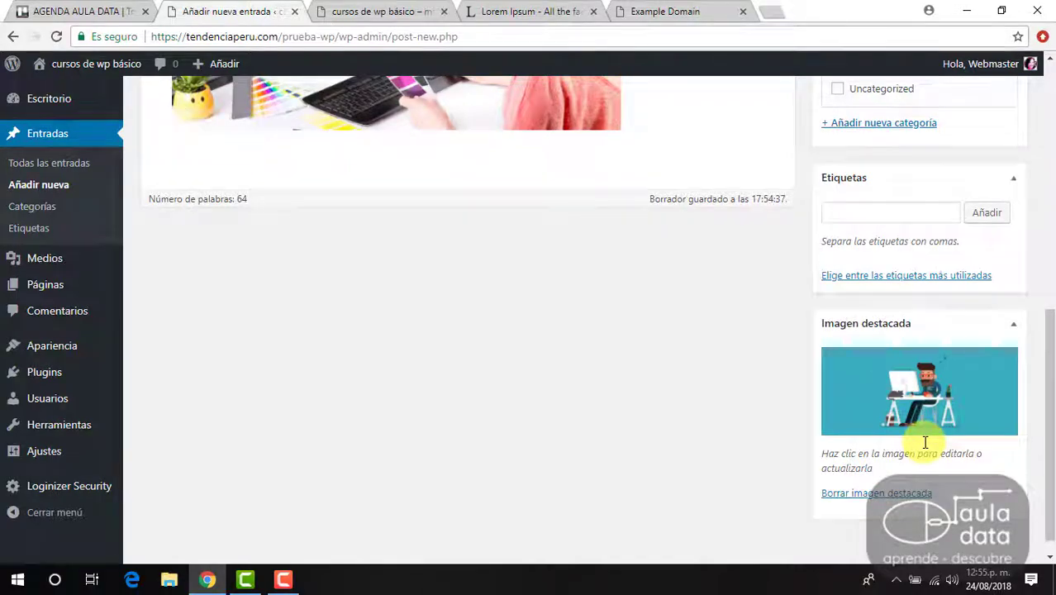
{"action": "scroll", "coordinate": [925, 443], "scroll_direction": "up", "scroll_amount": 8}
{"action": "scroll", "coordinate": [926, 447], "scroll_direction": "down", "scroll_amount": 3}
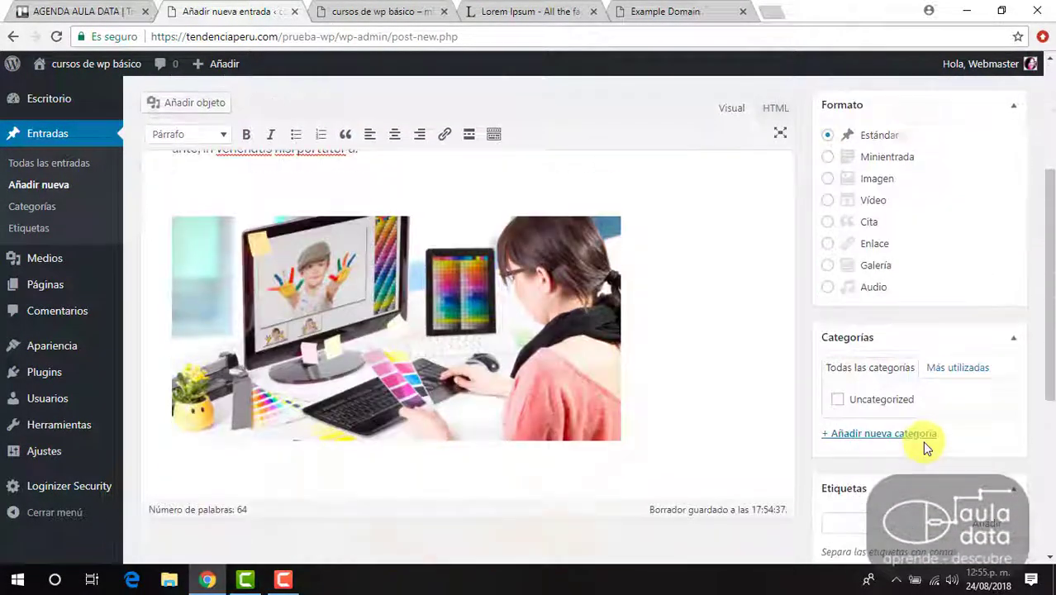
{"action": "scroll", "coordinate": [925, 447], "scroll_direction": "down", "scroll_amount": 3}
{"action": "scroll", "coordinate": [925, 447], "scroll_direction": "up", "scroll_amount": 4}
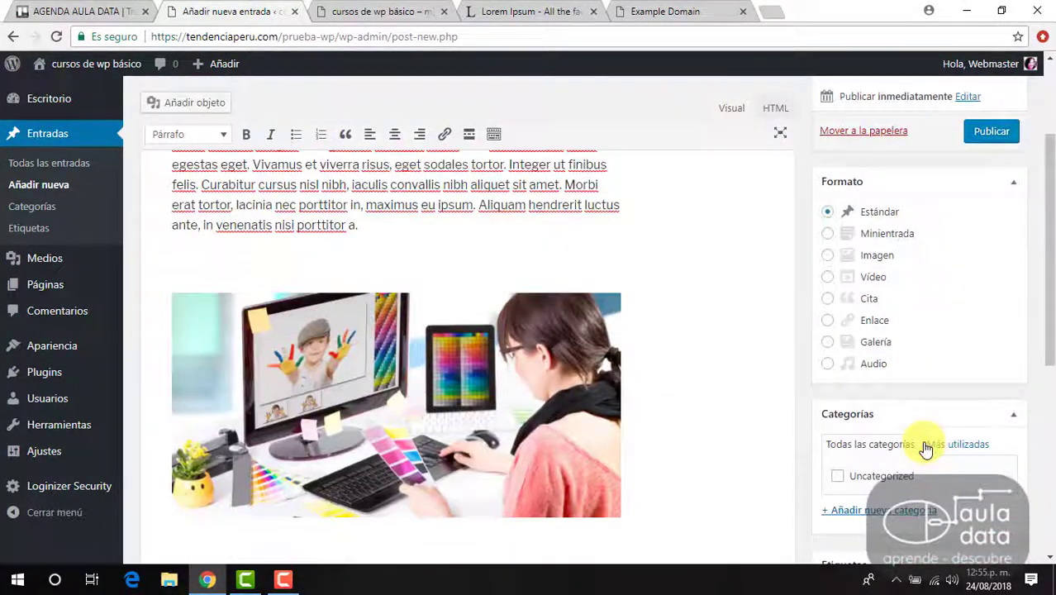
{"action": "scroll", "coordinate": [925, 447], "scroll_direction": "down", "scroll_amount": 3}
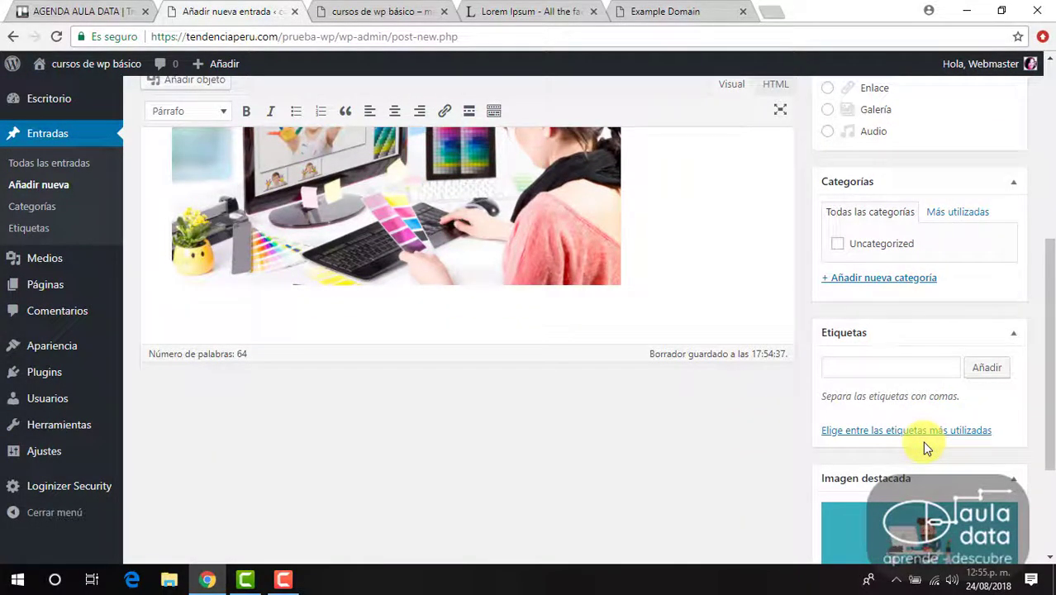
{"action": "scroll", "coordinate": [924, 447], "scroll_direction": "down", "scroll_amount": 2}
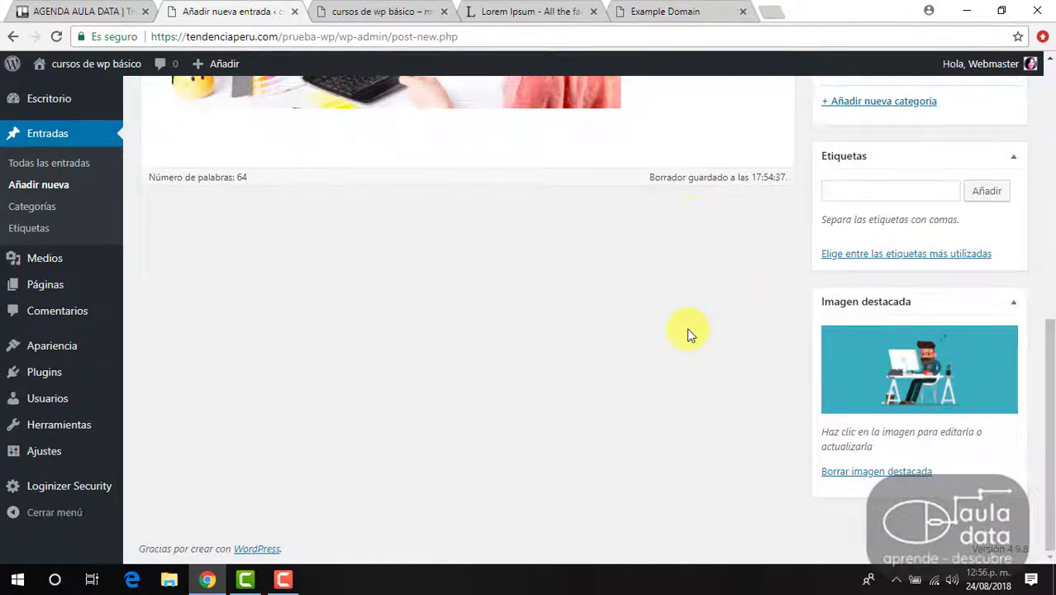
{"action": "scroll", "coordinate": [688, 331], "scroll_direction": "up", "scroll_amount": 3}
{"action": "scroll", "coordinate": [690, 335], "scroll_direction": "down", "scroll_amount": 2}
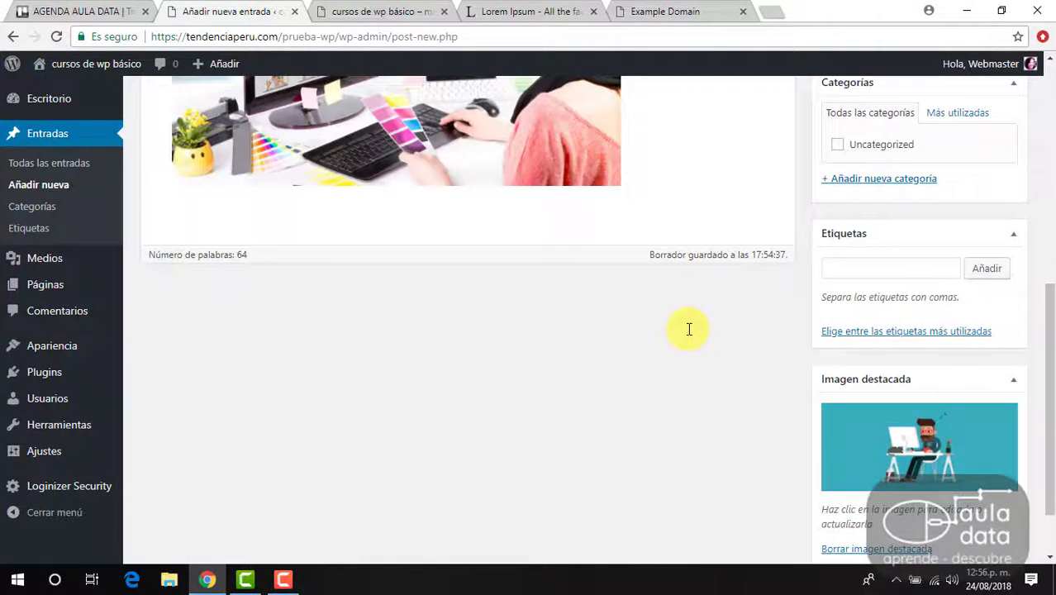
{"action": "scroll", "coordinate": [688, 330], "scroll_direction": "up", "scroll_amount": 3}
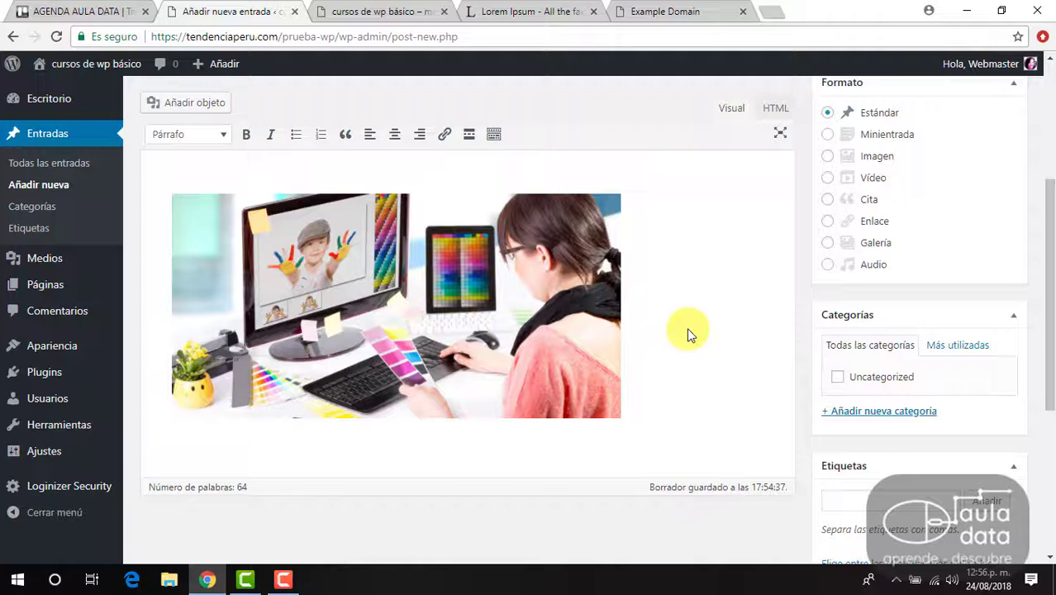
{"action": "scroll", "coordinate": [691, 329], "scroll_direction": "down", "scroll_amount": 3}
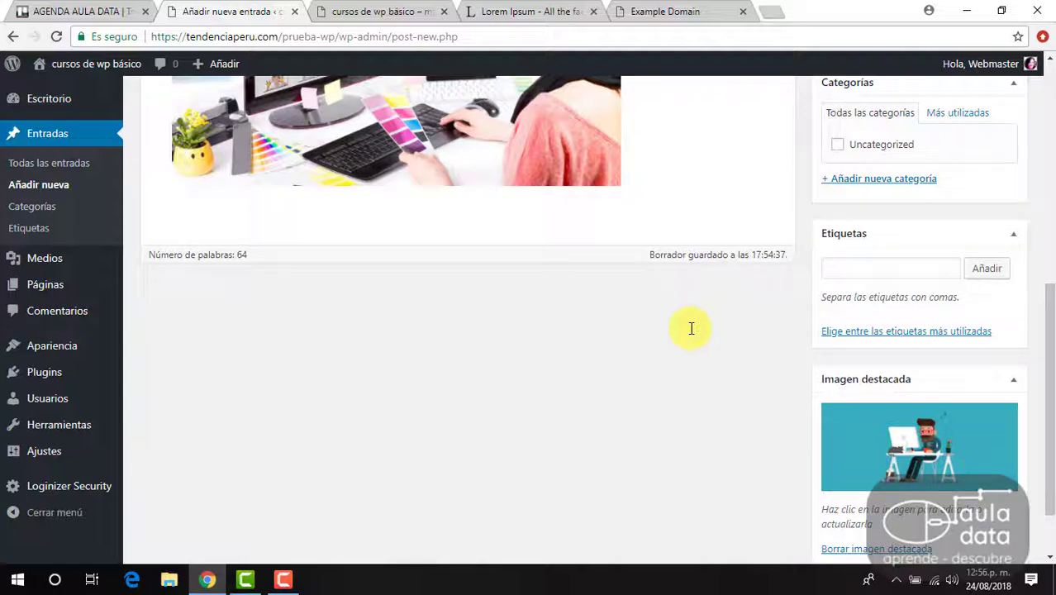
{"action": "scroll", "coordinate": [692, 329], "scroll_direction": "up", "scroll_amount": 4}
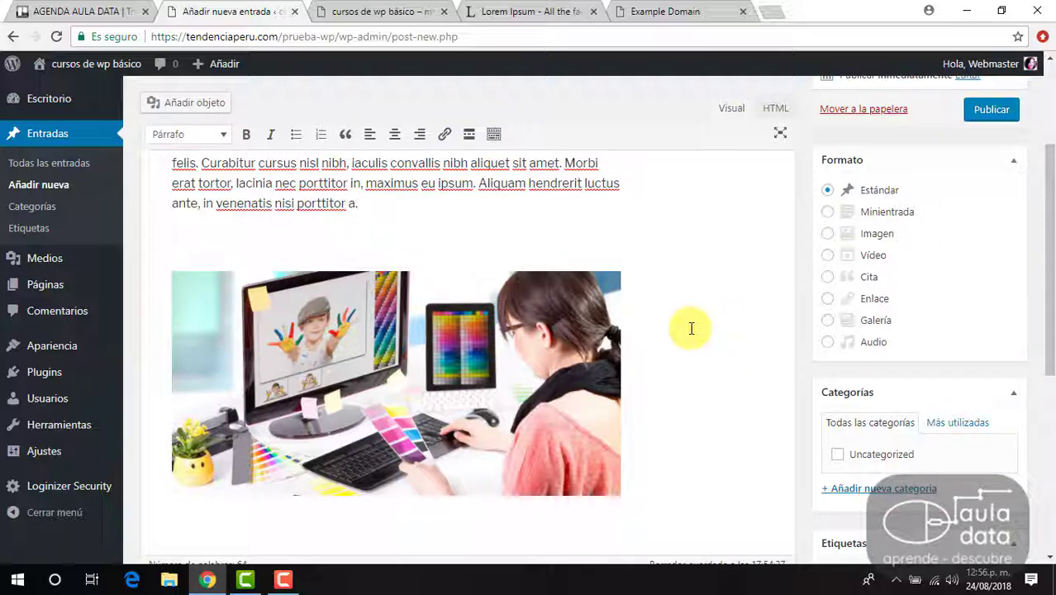
{"action": "scroll", "coordinate": [692, 329], "scroll_direction": "down", "scroll_amount": 4}
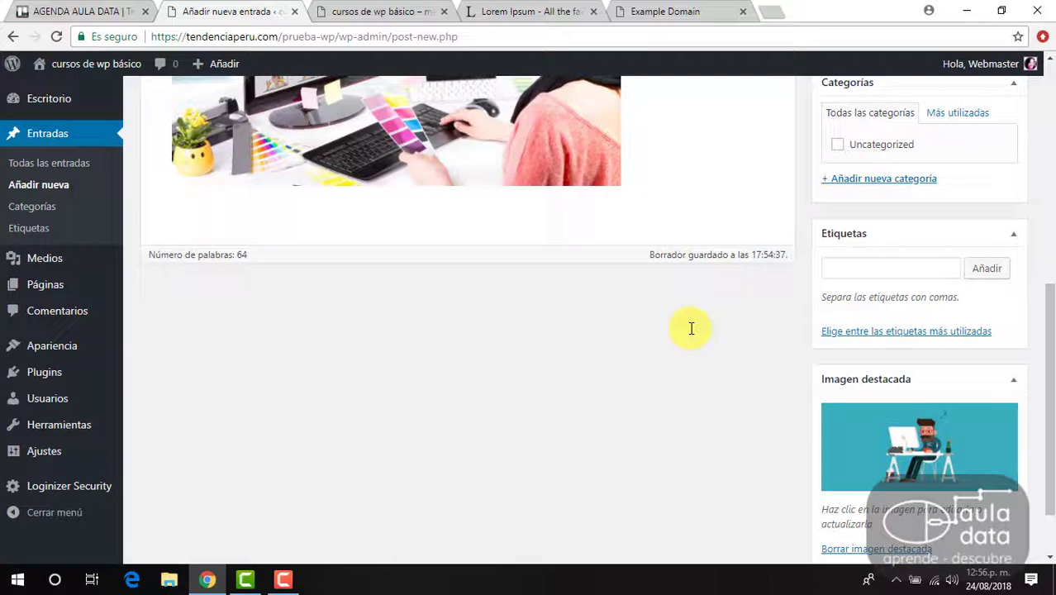
{"action": "scroll", "coordinate": [691, 331], "scroll_direction": "up", "scroll_amount": 4}
{"action": "scroll", "coordinate": [690, 328], "scroll_direction": "down", "scroll_amount": 3}
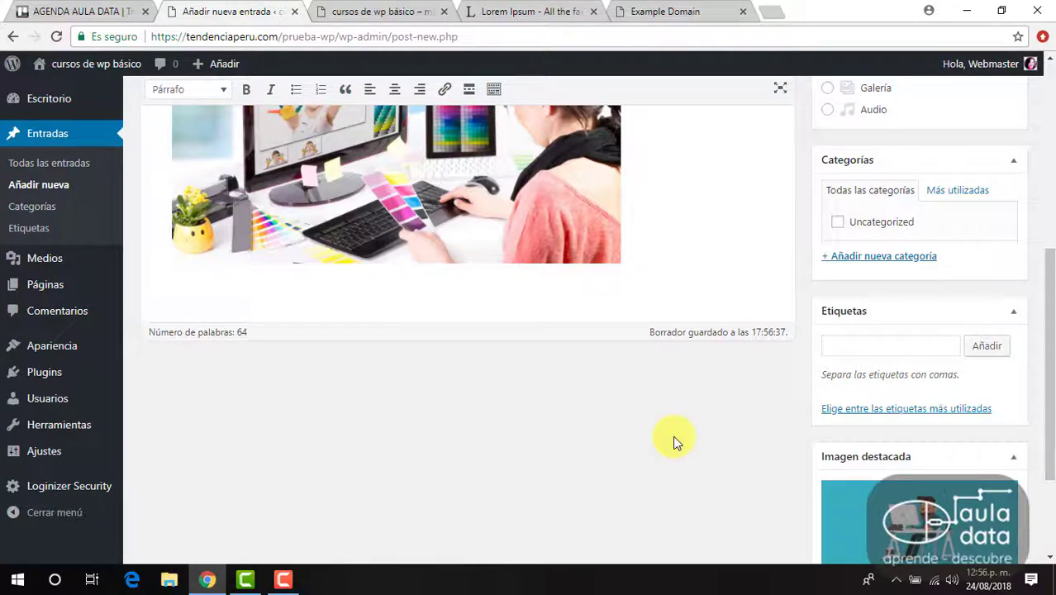
Compare the image inserted in the post body with the featured image, and check the post's title and text
{"action": "scroll", "coordinate": [675, 436], "scroll_direction": "up", "scroll_amount": 5}
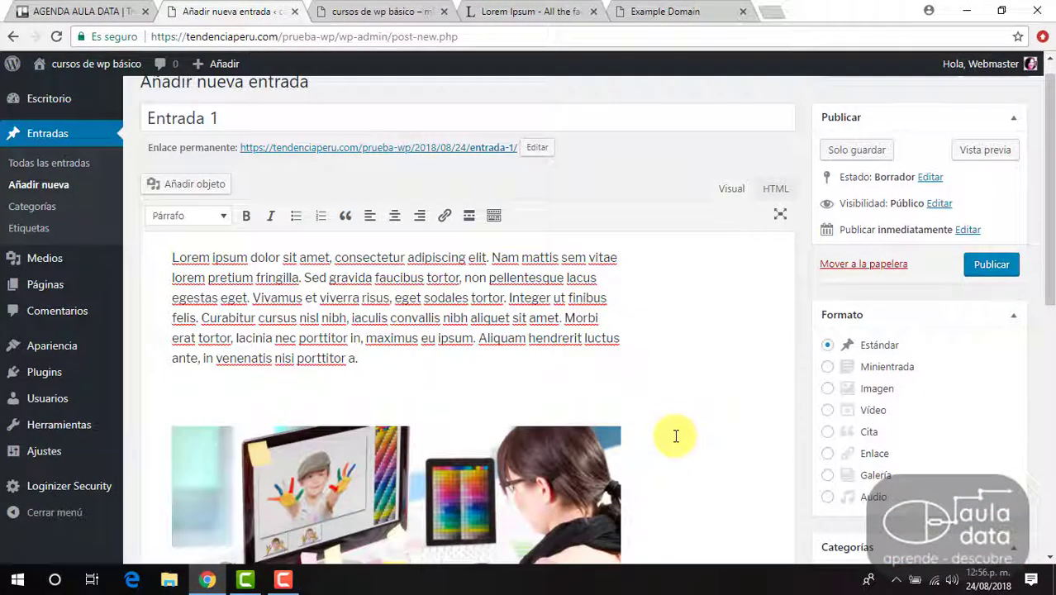
{"action": "scroll", "coordinate": [676, 433], "scroll_direction": "down", "scroll_amount": 3}
{"action": "scroll", "coordinate": [870, 547], "scroll_direction": "down", "scroll_amount": 3}
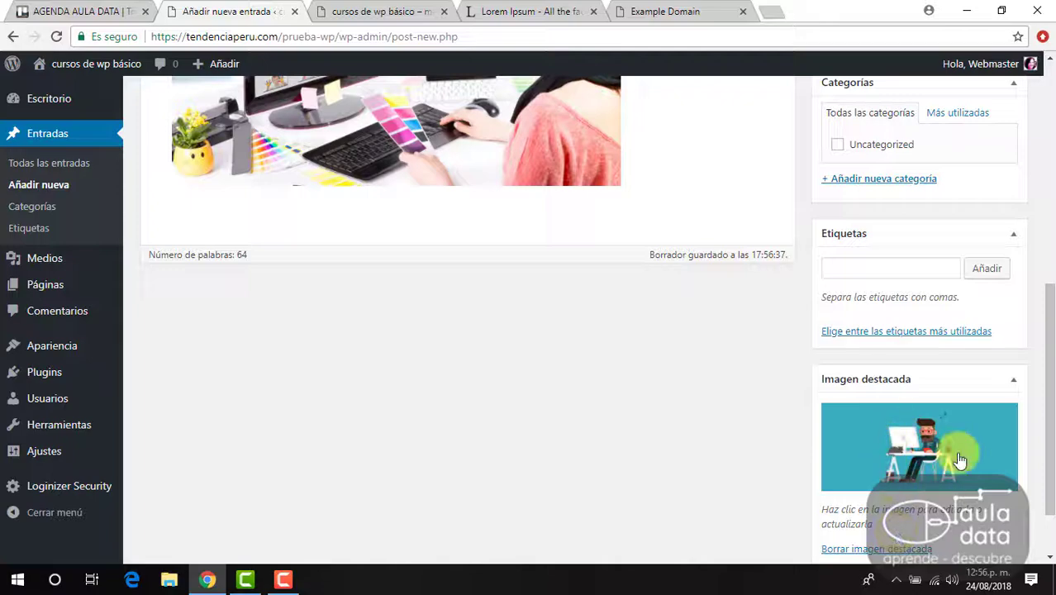
{"action": "scroll", "coordinate": [686, 466], "scroll_direction": "up", "scroll_amount": 5}
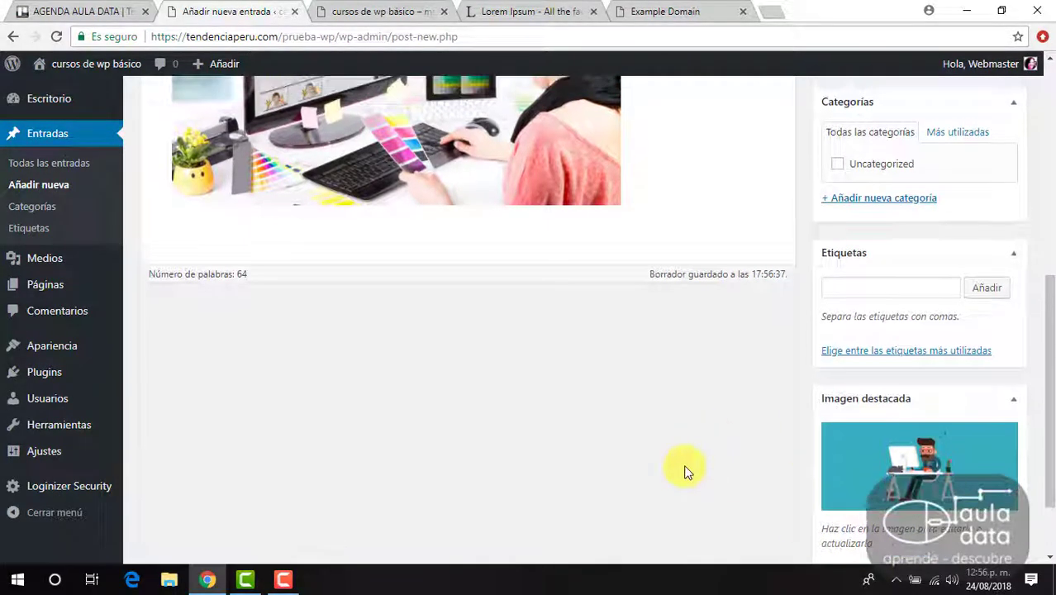
{"action": "scroll", "coordinate": [687, 457], "scroll_direction": "down", "scroll_amount": 4}
{"action": "scroll", "coordinate": [684, 459], "scroll_direction": "down", "scroll_amount": 3}
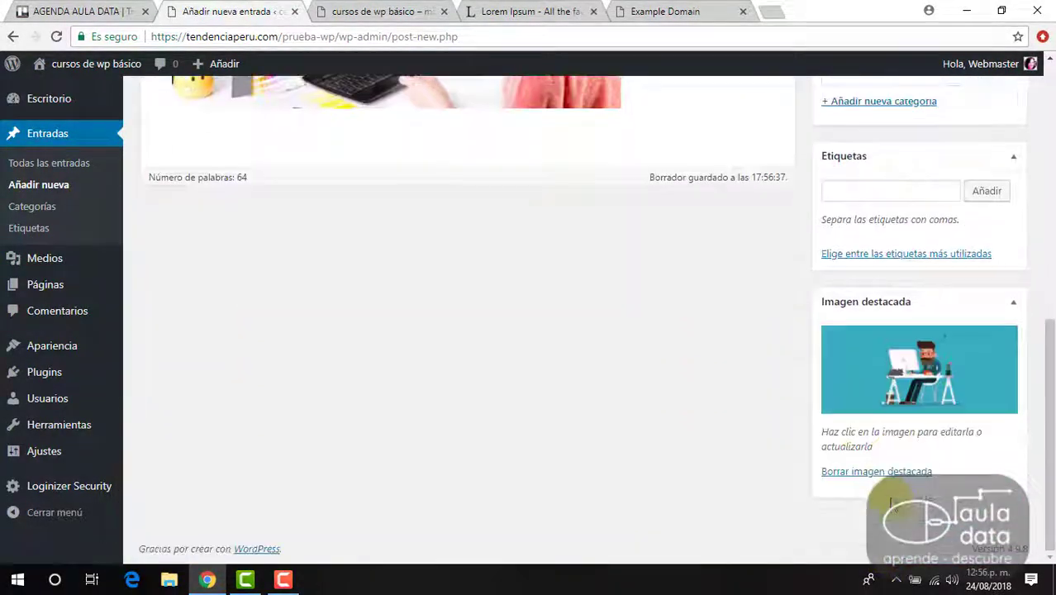
{"action": "scroll", "coordinate": [682, 460], "scroll_direction": "up", "scroll_amount": 5}
{"action": "scroll", "coordinate": [566, 377], "scroll_direction": "down", "scroll_amount": 2}
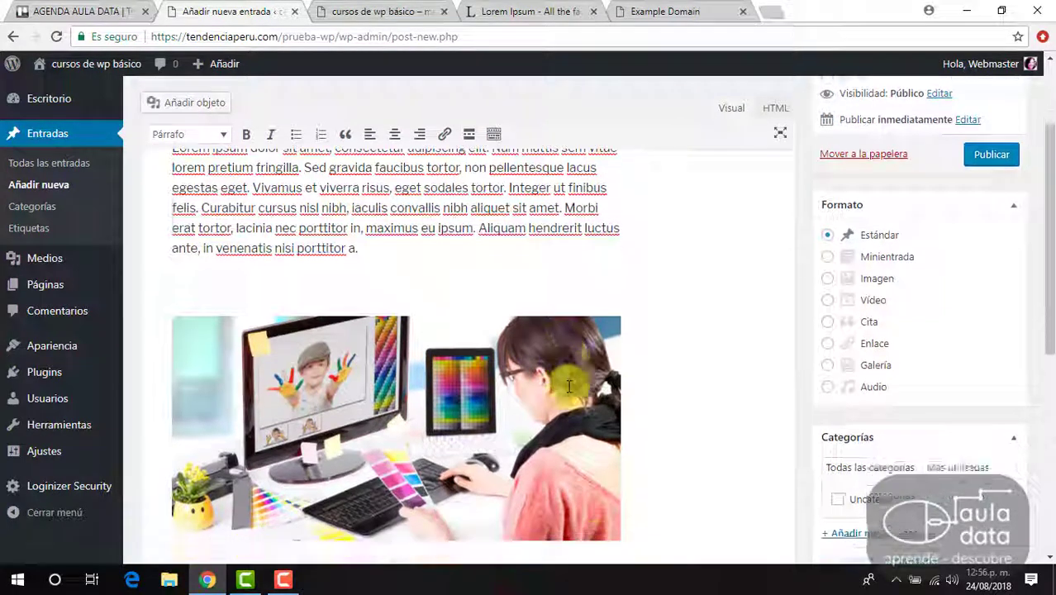
{"action": "left_click", "coordinate": [446, 209]}
{"action": "scroll", "coordinate": [608, 337], "scroll_direction": "up", "scroll_amount": 3}
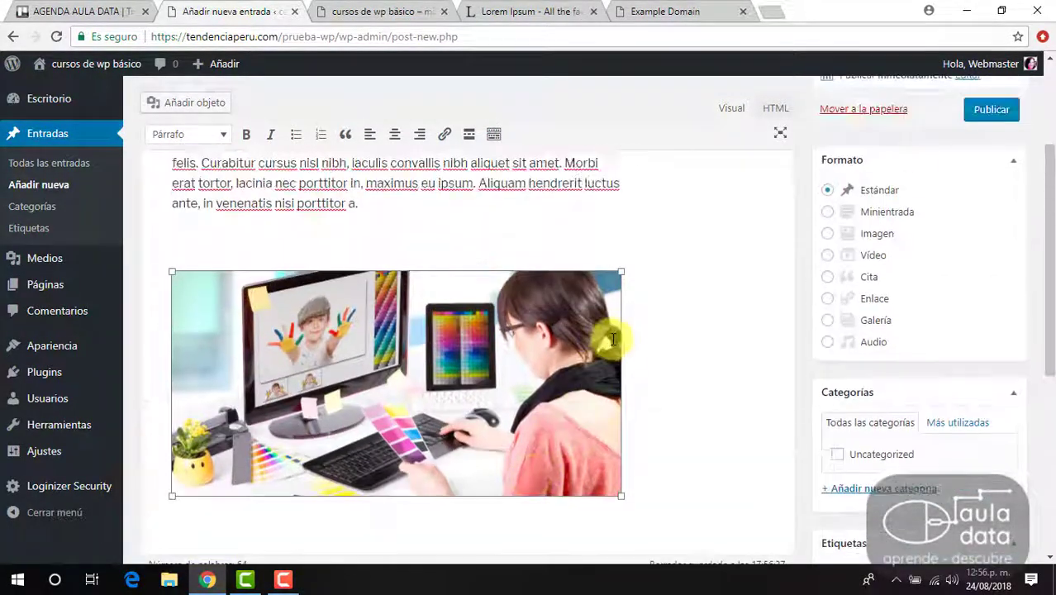
{"action": "left_click", "coordinate": [634, 239]}
{"action": "scroll", "coordinate": [635, 238], "scroll_direction": "down", "scroll_amount": 4}
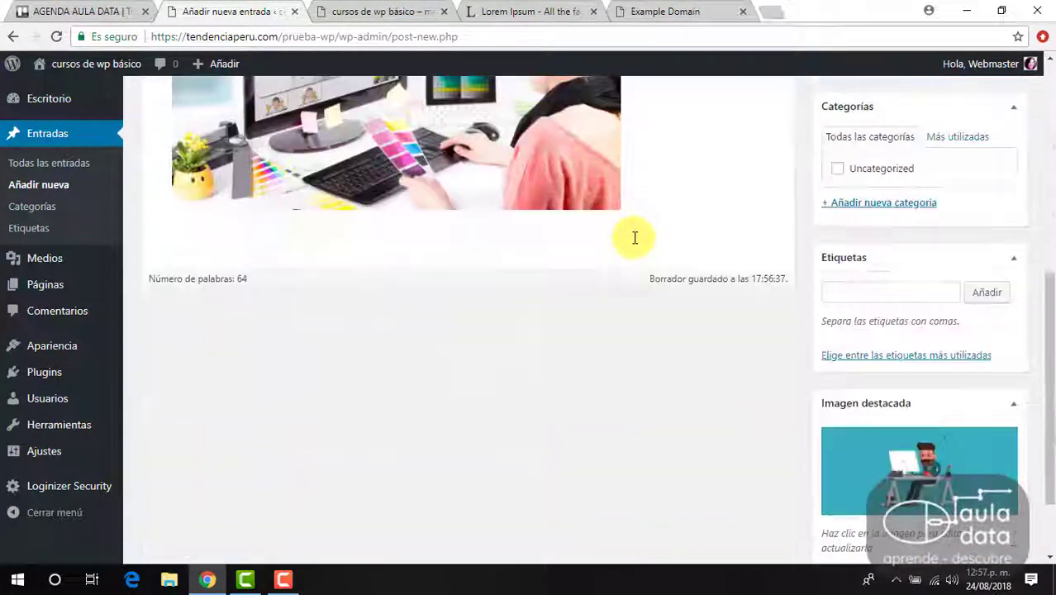
{"action": "scroll", "coordinate": [631, 246], "scroll_direction": "down", "scroll_amount": 1}
{"action": "scroll", "coordinate": [630, 248], "scroll_direction": "up", "scroll_amount": 5}
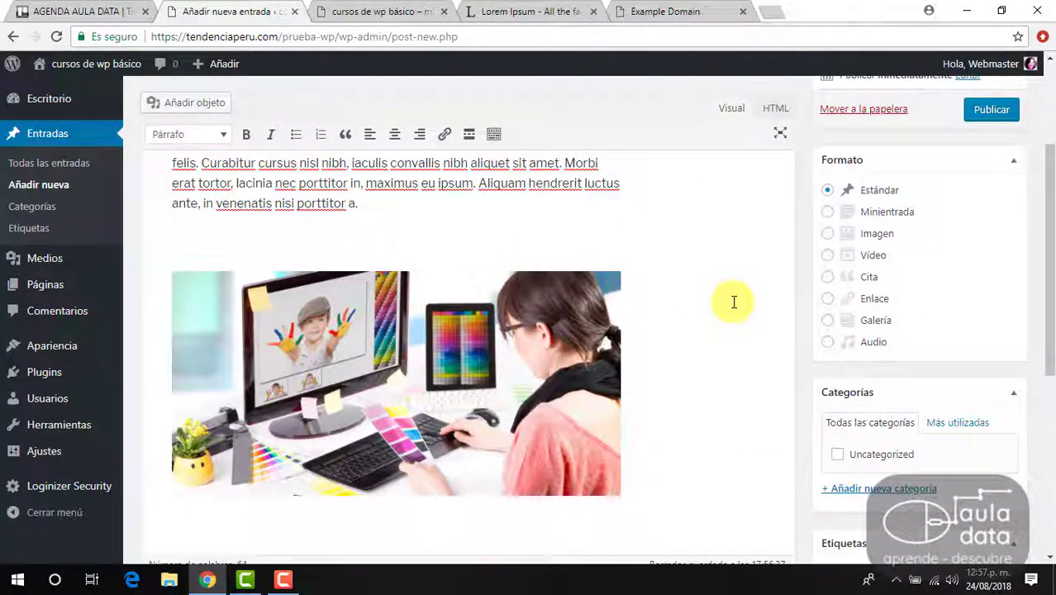
{"action": "scroll", "coordinate": [734, 302], "scroll_direction": "down", "scroll_amount": 2}
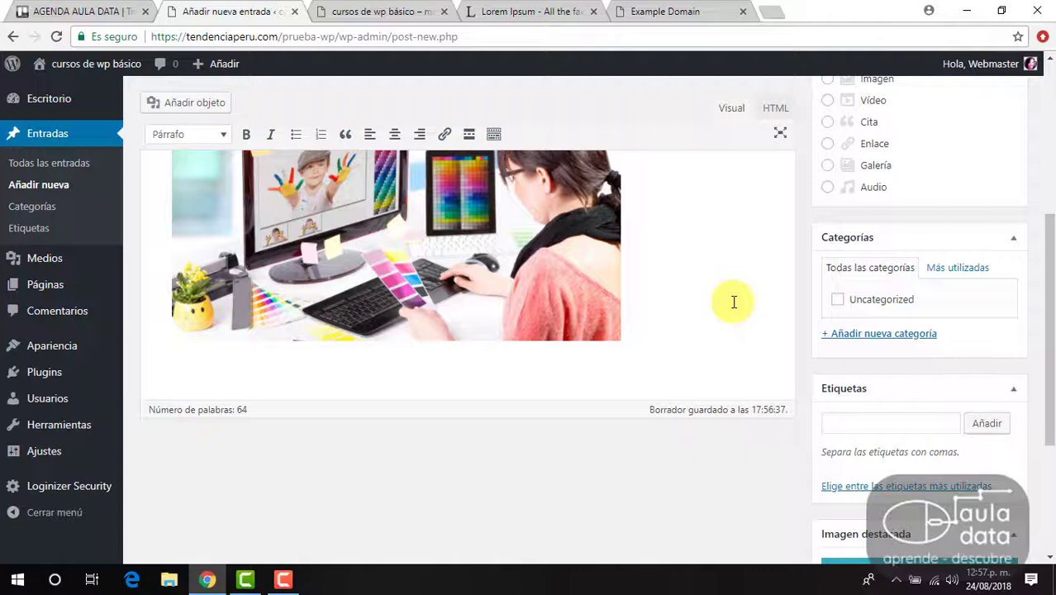
{"action": "scroll", "coordinate": [734, 302], "scroll_direction": "down", "scroll_amount": 2}
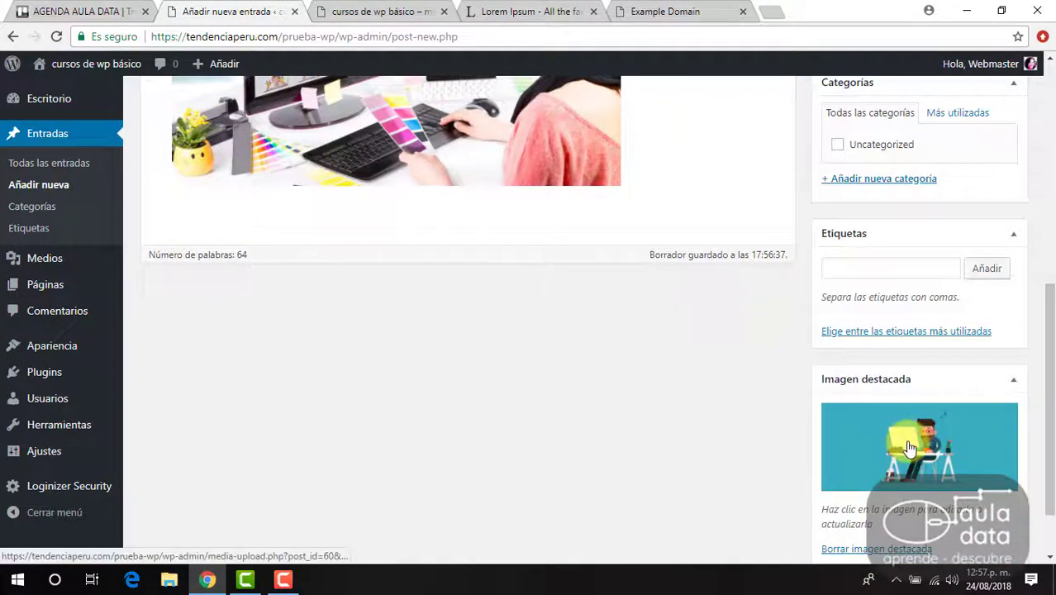
{"action": "scroll", "coordinate": [590, 271], "scroll_direction": "up", "scroll_amount": 1}
{"action": "scroll", "coordinate": [590, 271], "scroll_direction": "up", "scroll_amount": 3}
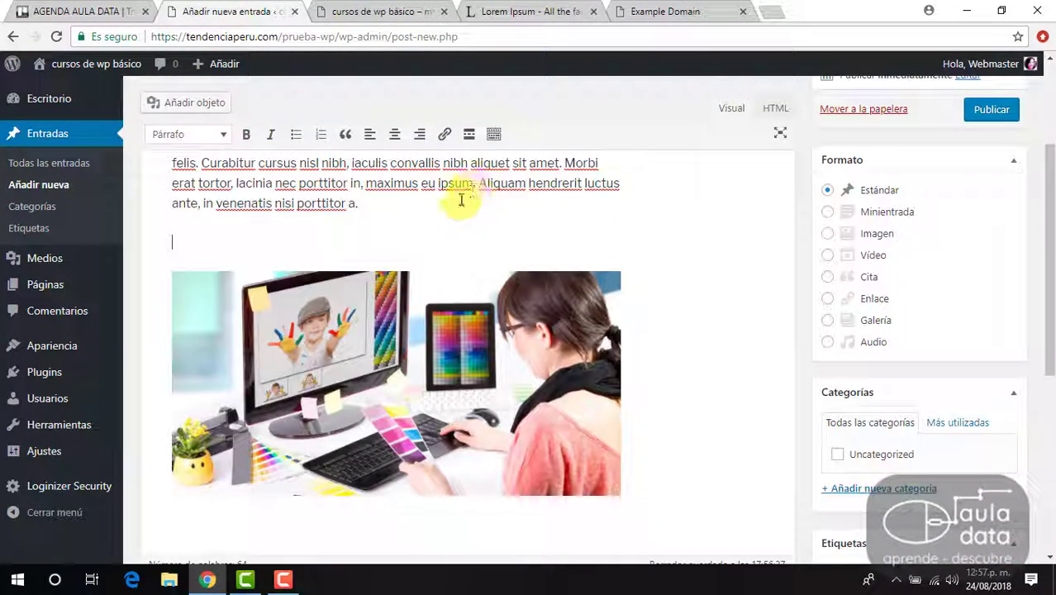
{"action": "scroll", "coordinate": [698, 314], "scroll_direction": "down", "scroll_amount": 3}
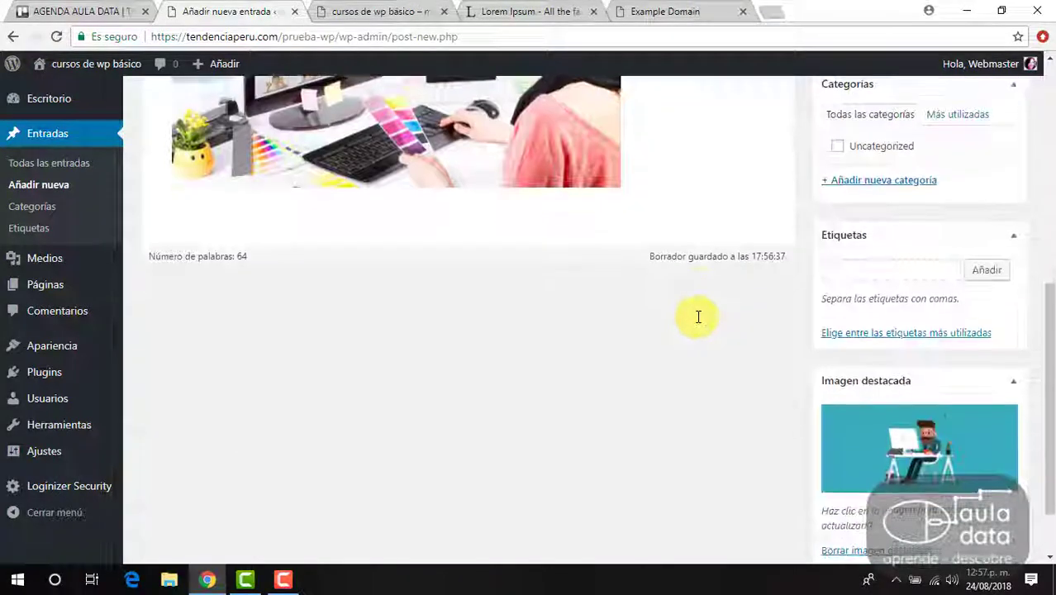
{"action": "scroll", "coordinate": [699, 316], "scroll_direction": "up", "scroll_amount": 6}
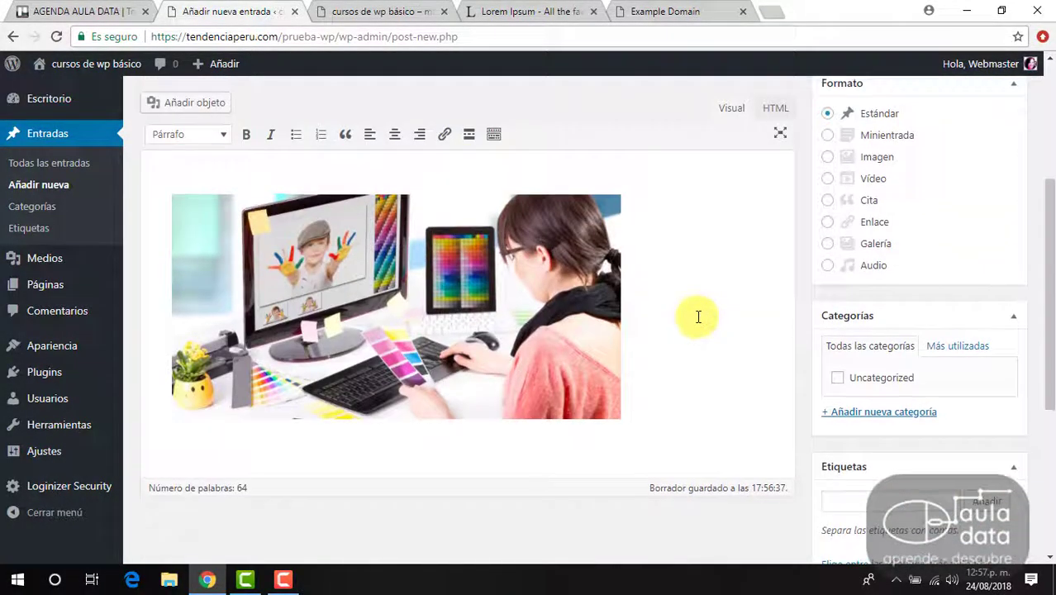
{"action": "scroll", "coordinate": [330, 182], "scroll_direction": "up", "scroll_amount": 1}
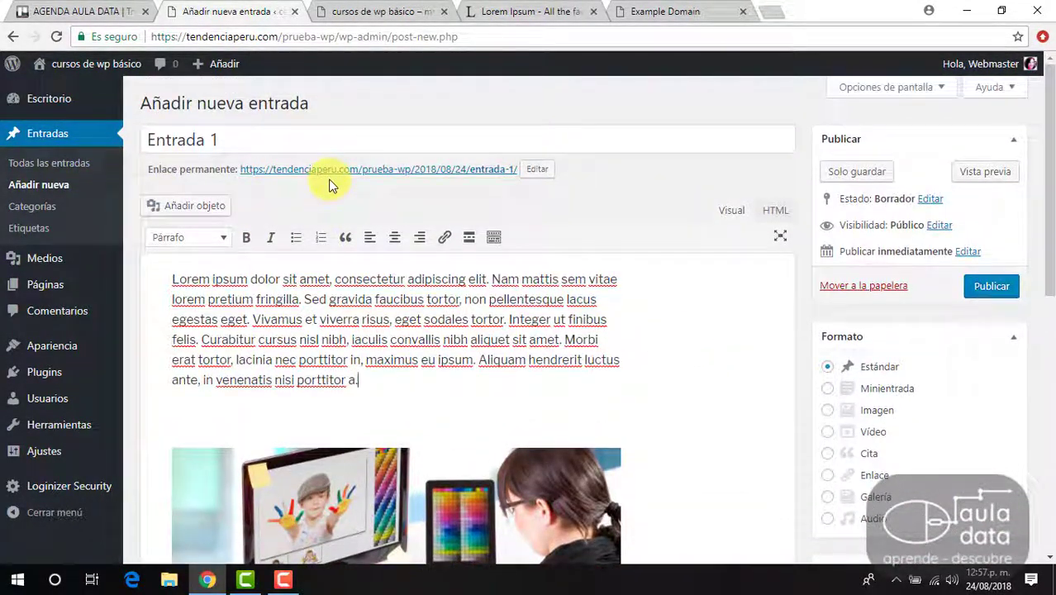
{"action": "scroll", "coordinate": [609, 345], "scroll_direction": "down", "scroll_amount": 4}
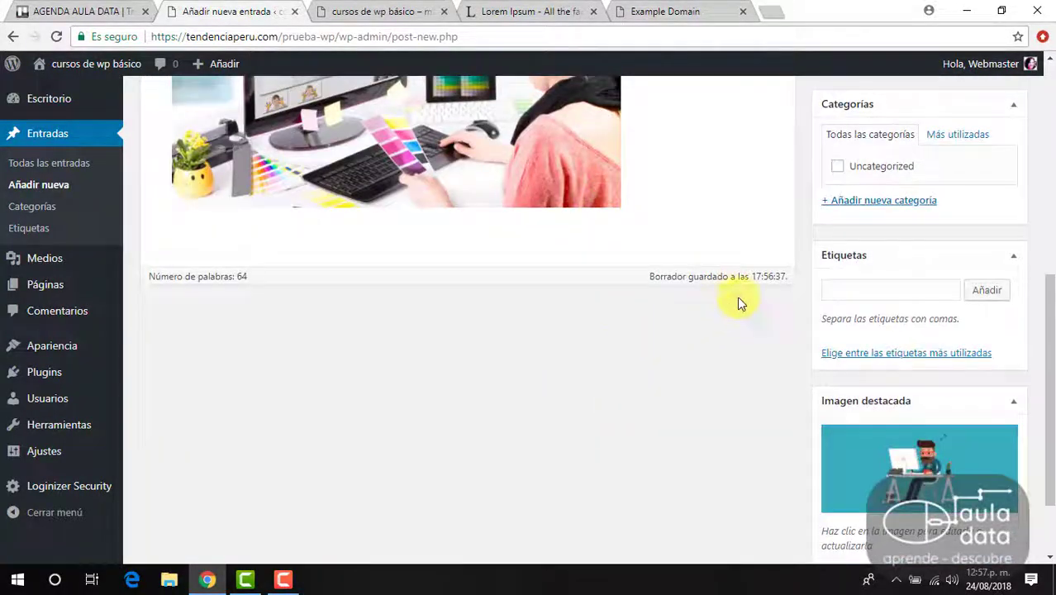
Create two new categories for the post, Diseño and Programacion, without a parent category
{"action": "scroll", "coordinate": [746, 292], "scroll_direction": "up", "scroll_amount": 2}
{"action": "scroll", "coordinate": [746, 292], "scroll_direction": "up", "scroll_amount": 1}
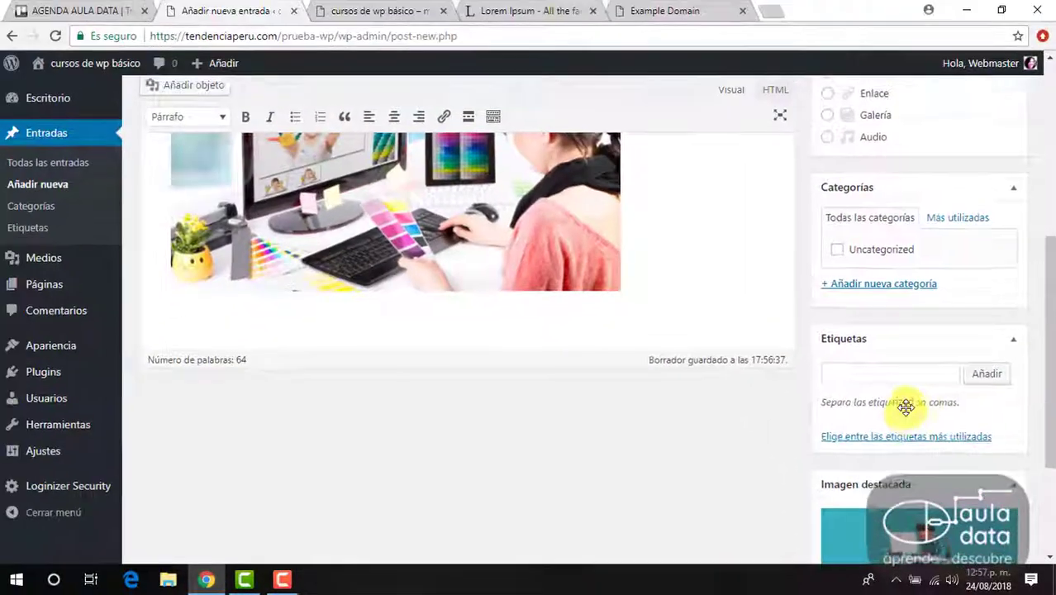
{"action": "scroll", "coordinate": [876, 508], "scroll_direction": "up", "scroll_amount": 3}
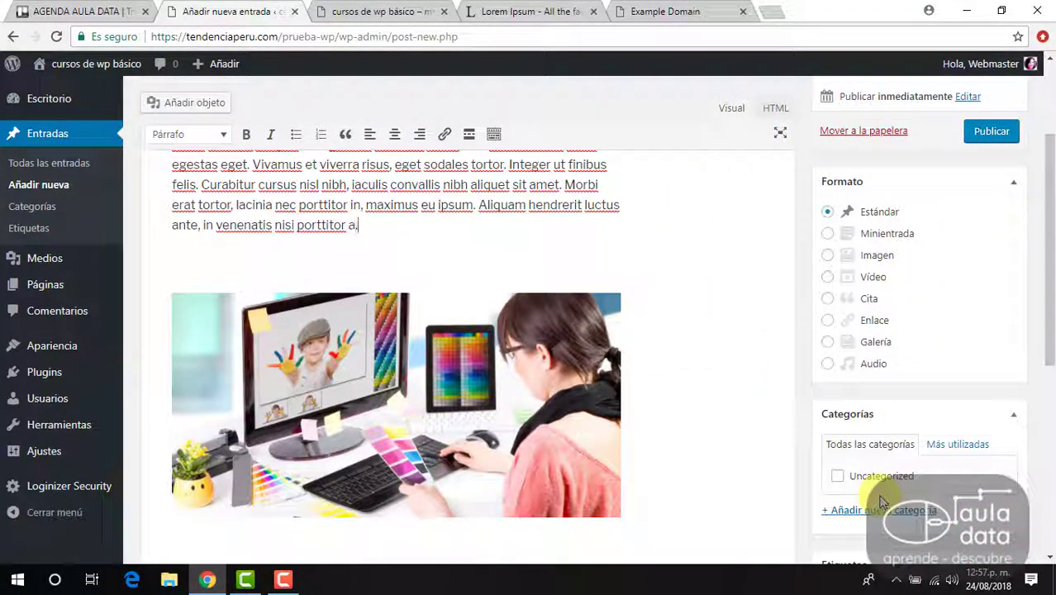
{"action": "scroll", "coordinate": [883, 501], "scroll_direction": "down", "scroll_amount": 3}
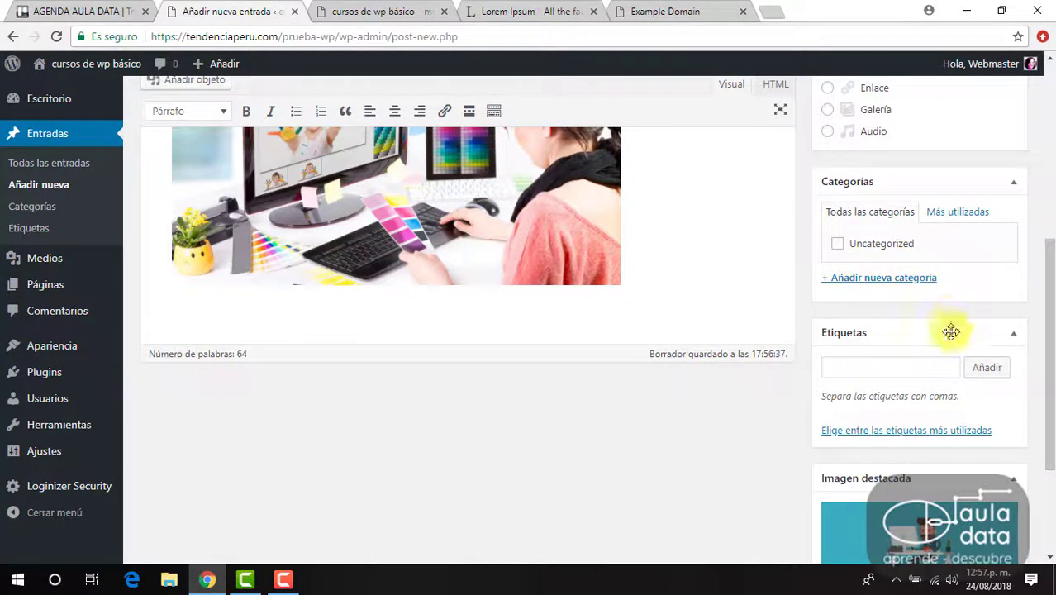
{"action": "scroll", "coordinate": [971, 360], "scroll_direction": "up", "scroll_amount": 5}
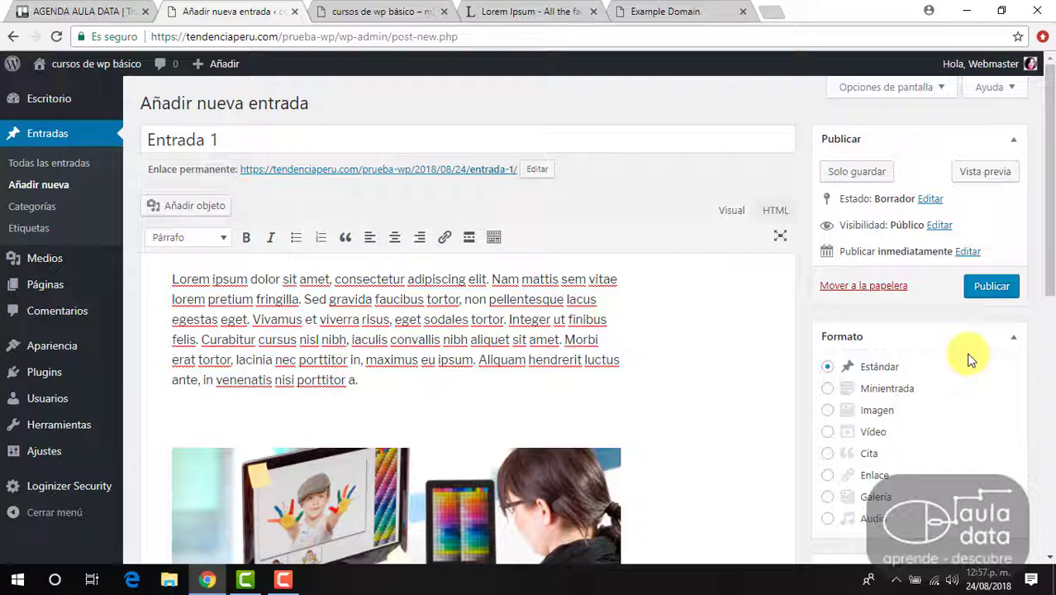
{"action": "scroll", "coordinate": [971, 360], "scroll_direction": "down", "scroll_amount": 4}
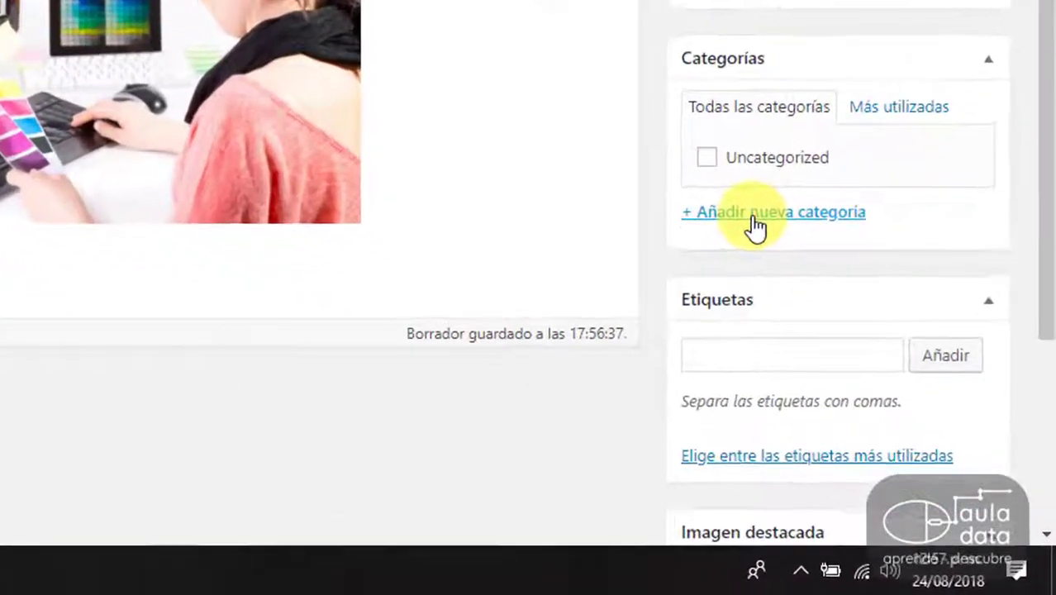
{"action": "left_click", "coordinate": [866, 358]}
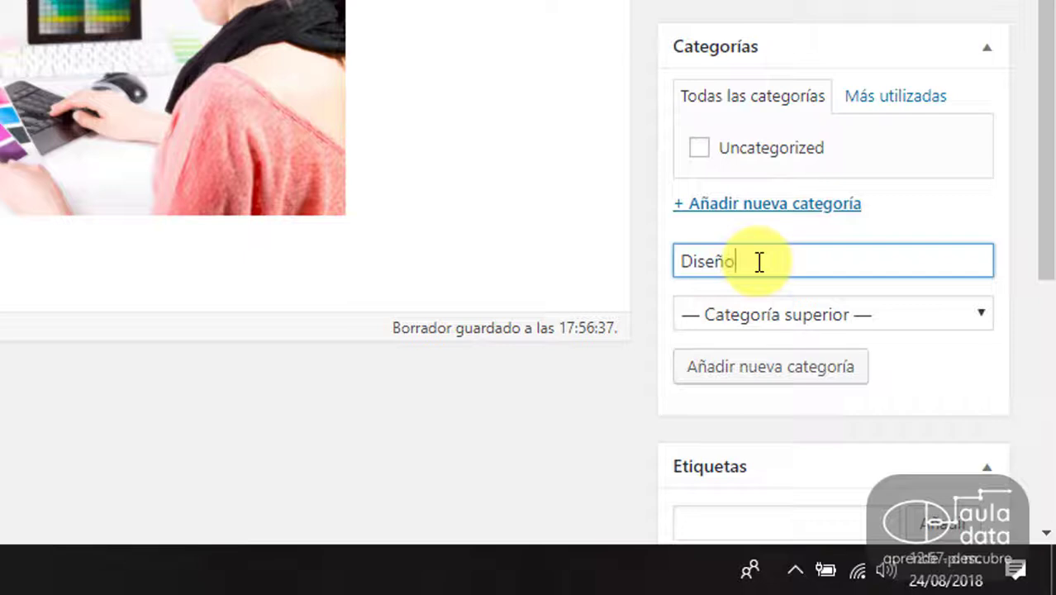
{"action": "left_click", "coordinate": [741, 374]}
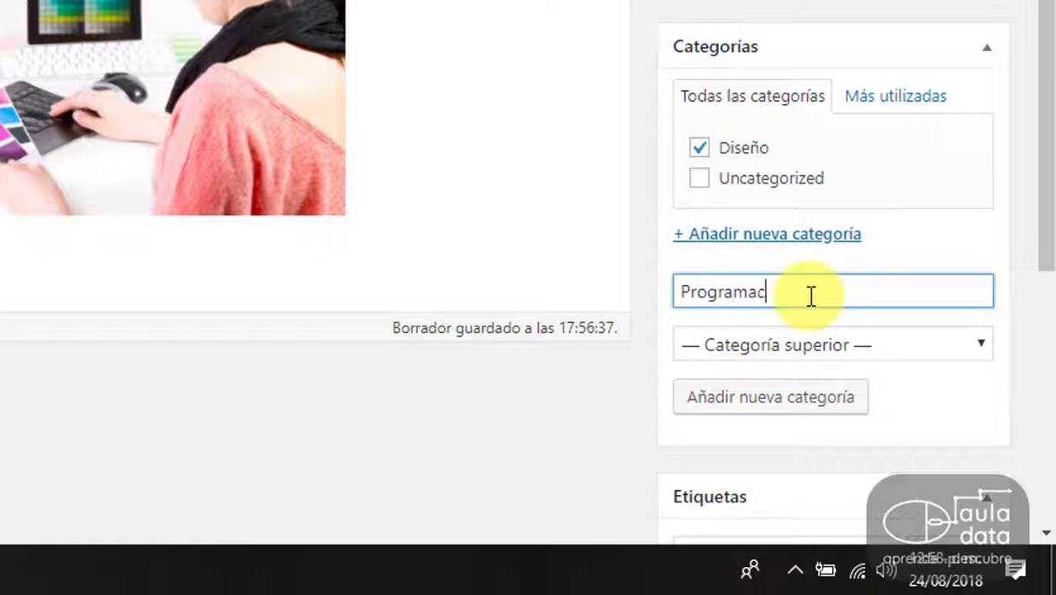
{"action": "left_click", "coordinate": [784, 408]}
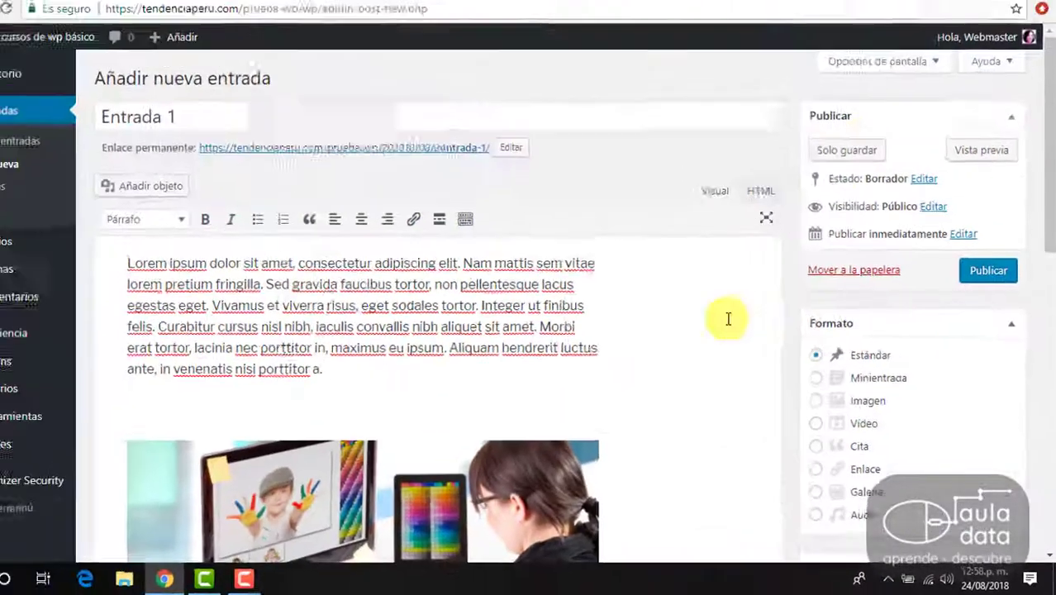
Examine the post's title, text and inserted image against its assigned categories
{"action": "scroll", "coordinate": [737, 330], "scroll_direction": "down", "scroll_amount": 3}
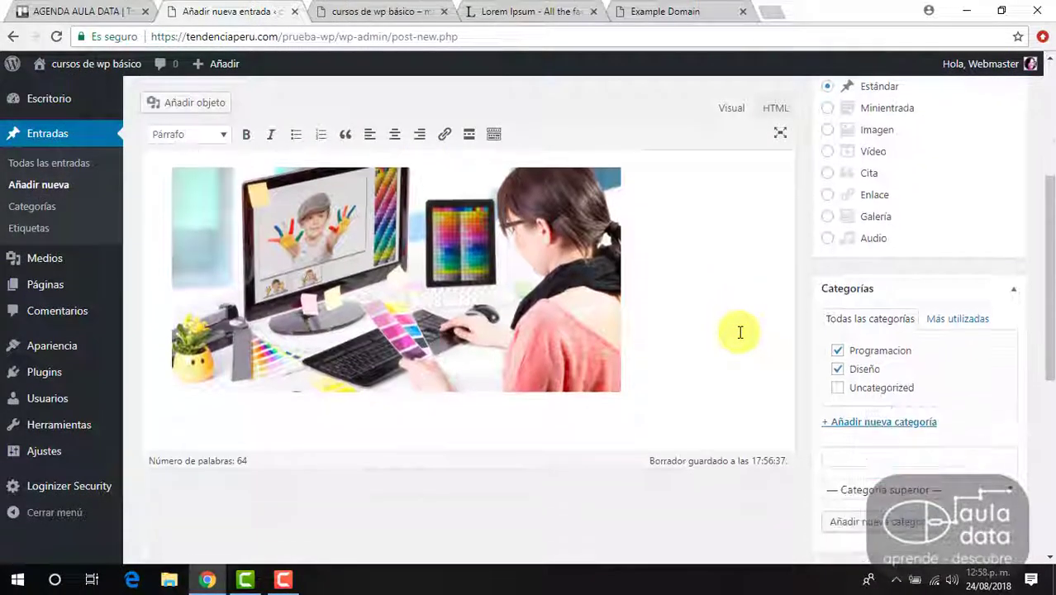
{"action": "scroll", "coordinate": [740, 332], "scroll_direction": "down", "scroll_amount": 2}
{"action": "scroll", "coordinate": [738, 330], "scroll_direction": "up", "scroll_amount": 5}
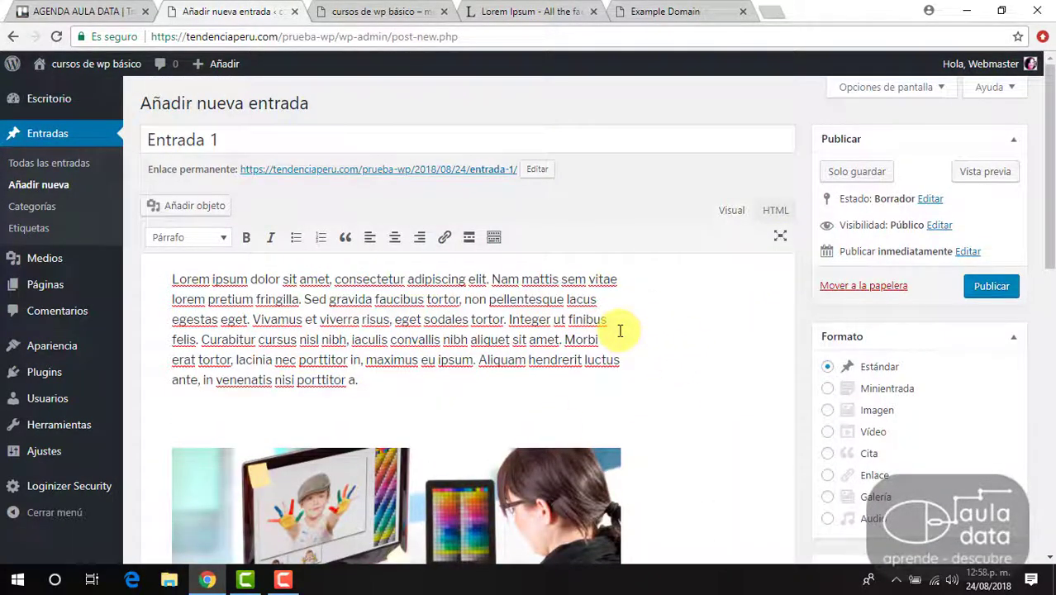
{"action": "scroll", "coordinate": [627, 328], "scroll_direction": "down", "scroll_amount": 2}
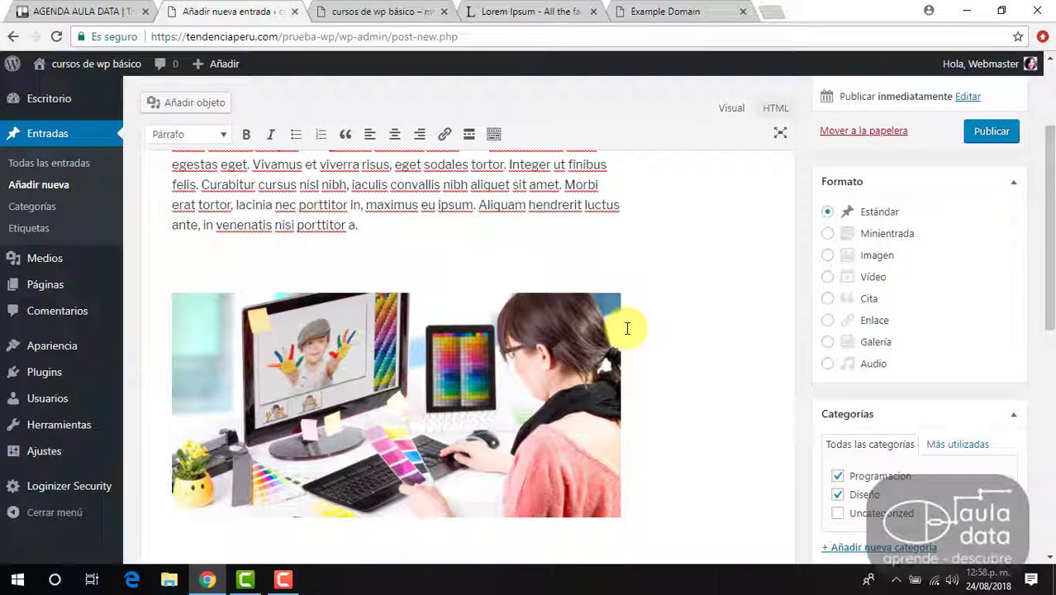
{"action": "scroll", "coordinate": [636, 325], "scroll_direction": "down", "scroll_amount": 5}
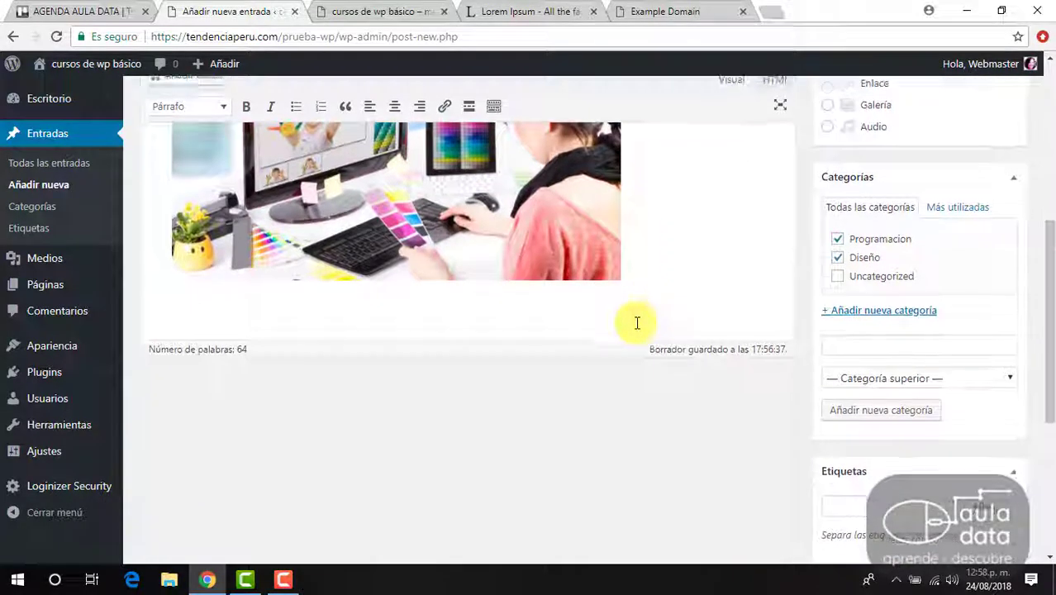
{"action": "scroll", "coordinate": [635, 327], "scroll_direction": "down", "scroll_amount": 2}
{"action": "scroll", "coordinate": [636, 324], "scroll_direction": "up", "scroll_amount": 6}
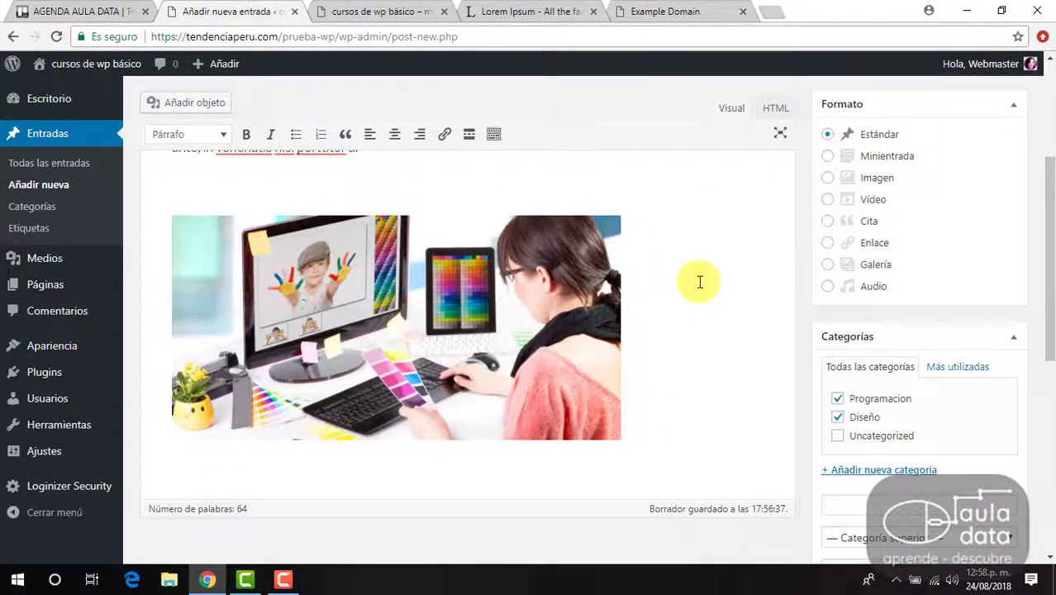
{"action": "scroll", "coordinate": [699, 282], "scroll_direction": "up", "scroll_amount": 1}
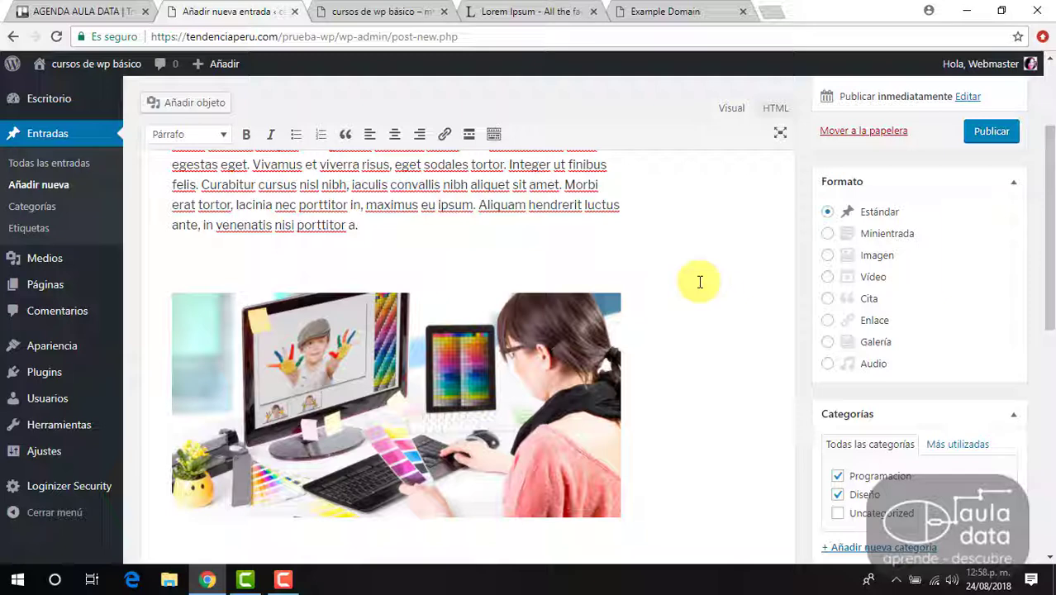
{"action": "scroll", "coordinate": [723, 285], "scroll_direction": "down", "scroll_amount": 3}
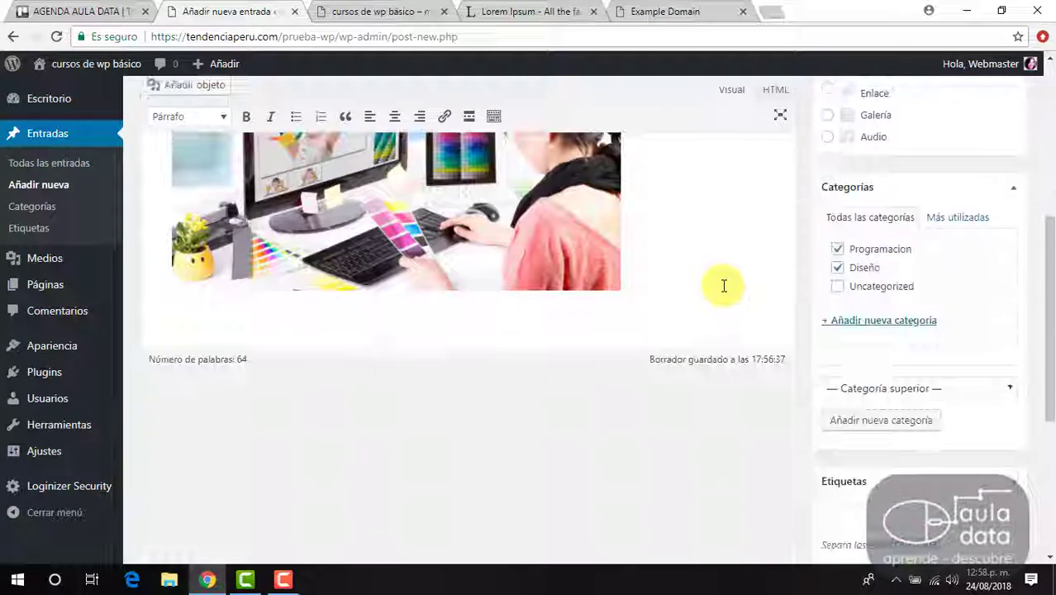
{"action": "scroll", "coordinate": [723, 285], "scroll_direction": "up", "scroll_amount": 2}
{"action": "scroll", "coordinate": [724, 285], "scroll_direction": "up", "scroll_amount": 5}
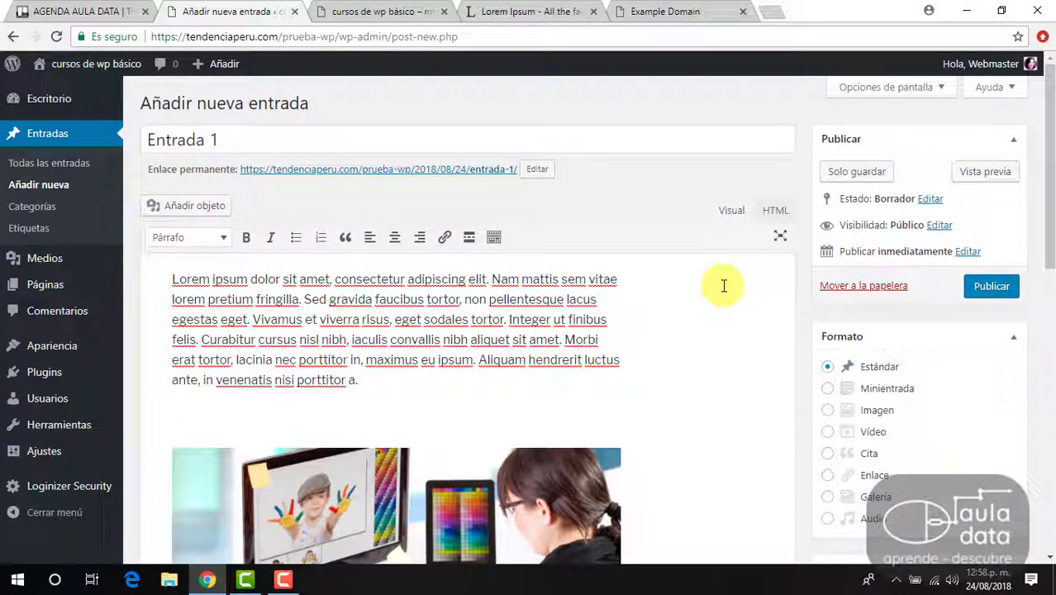
Remove the Programacion category from the post so that only Diseño is assigned
{"action": "scroll", "coordinate": [723, 285], "scroll_direction": "down", "scroll_amount": 5}
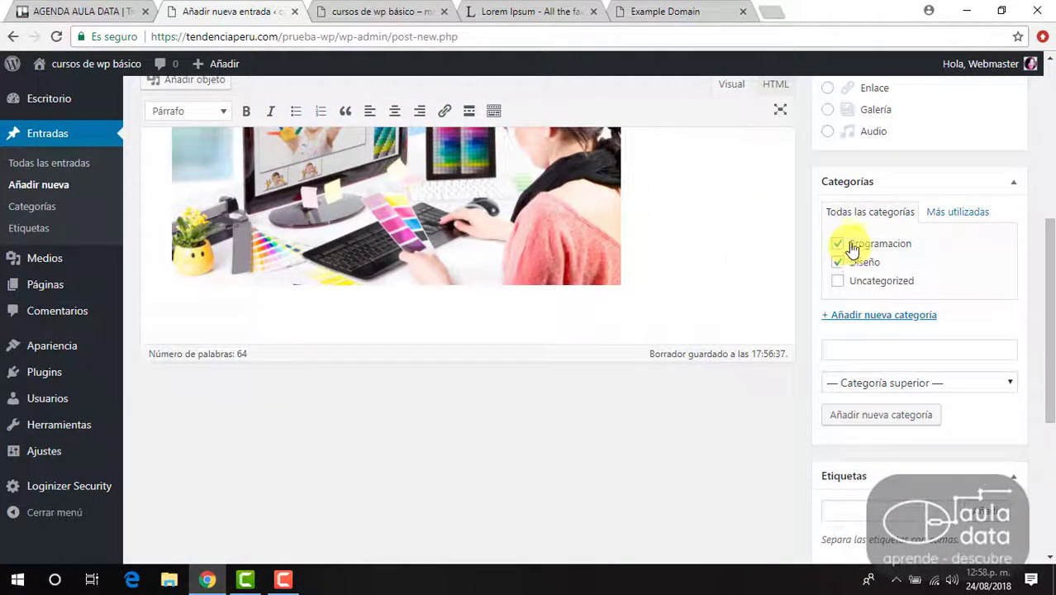
{"action": "left_click", "coordinate": [837, 257]}
{"action": "scroll", "coordinate": [800, 275], "scroll_direction": "up", "scroll_amount": 2}
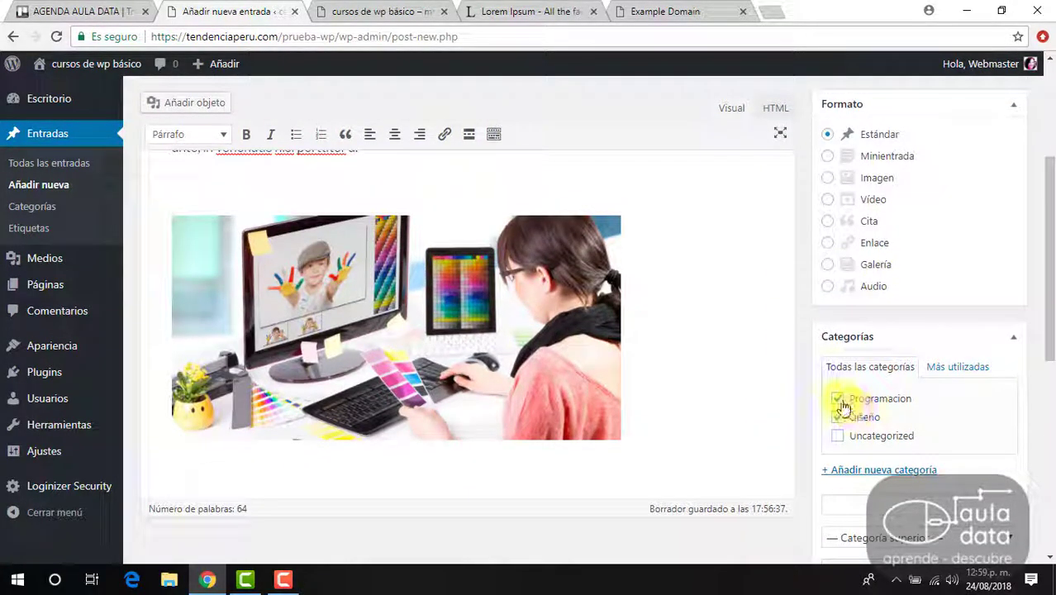
{"action": "left_click", "coordinate": [838, 400]}
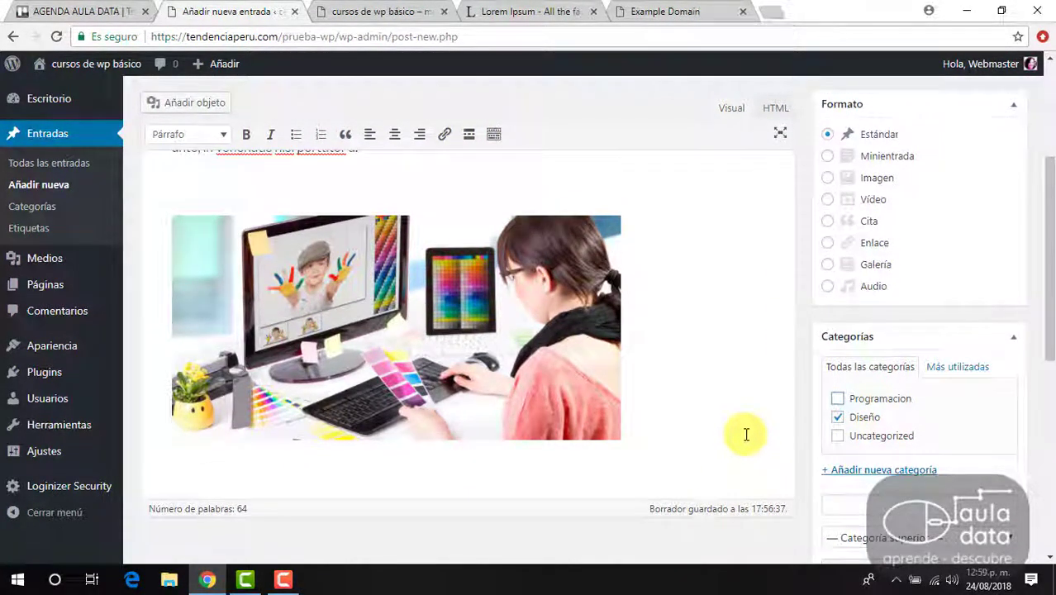
{"action": "scroll", "coordinate": [759, 436], "scroll_direction": "down", "scroll_amount": 2}
{"action": "scroll", "coordinate": [877, 401], "scroll_direction": "down", "scroll_amount": 1}
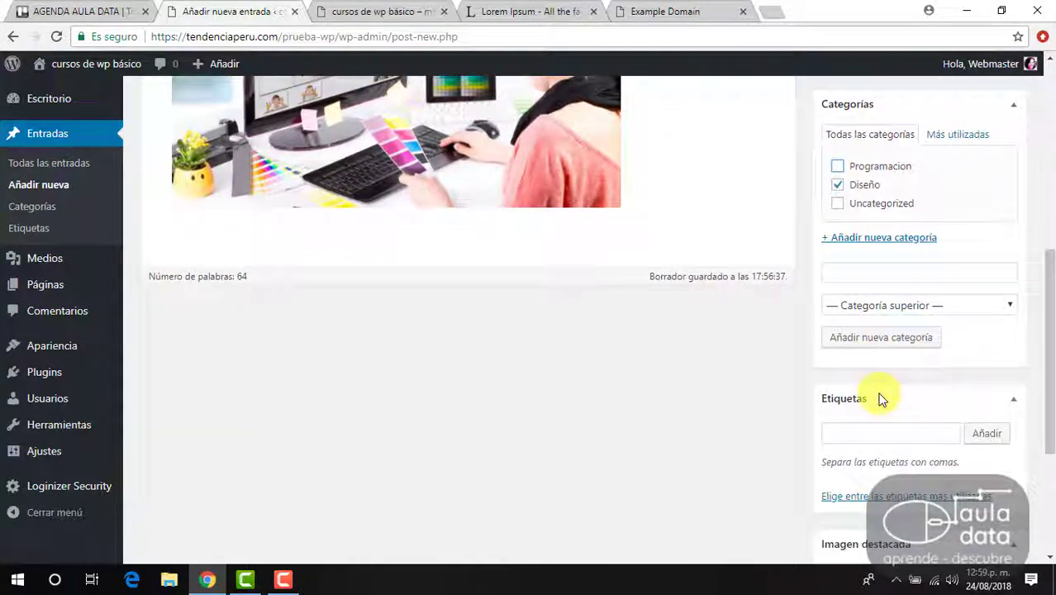
Examine the post's assigned category, the empty tags section, and the title, text and inserted image to decide on suitable tags
{"action": "scroll", "coordinate": [879, 392], "scroll_direction": "up", "scroll_amount": 2}
{"action": "scroll", "coordinate": [877, 396], "scroll_direction": "up", "scroll_amount": 2}
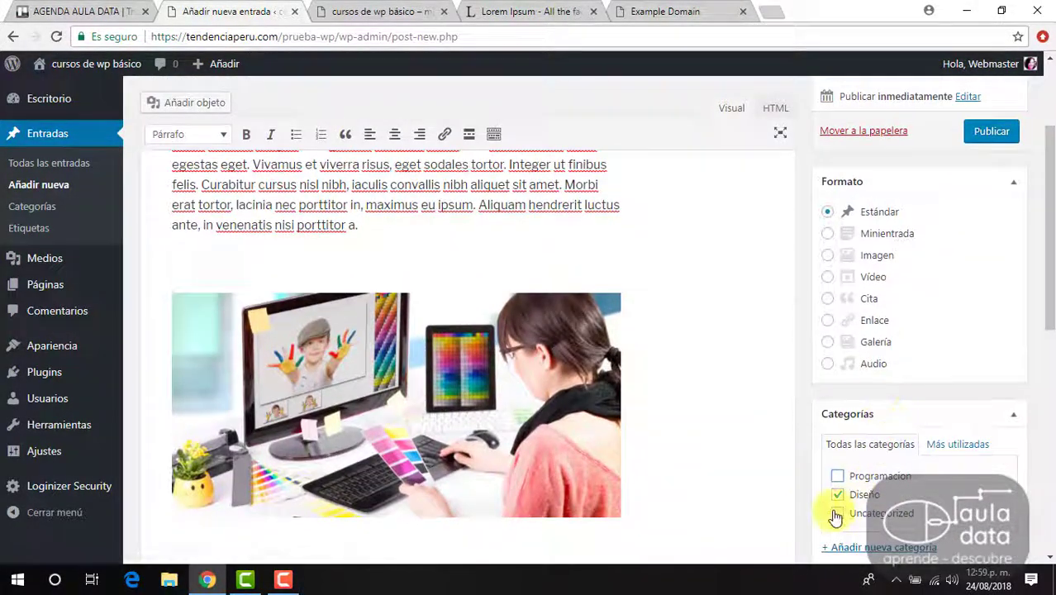
{"action": "scroll", "coordinate": [887, 486], "scroll_direction": "down", "scroll_amount": 3}
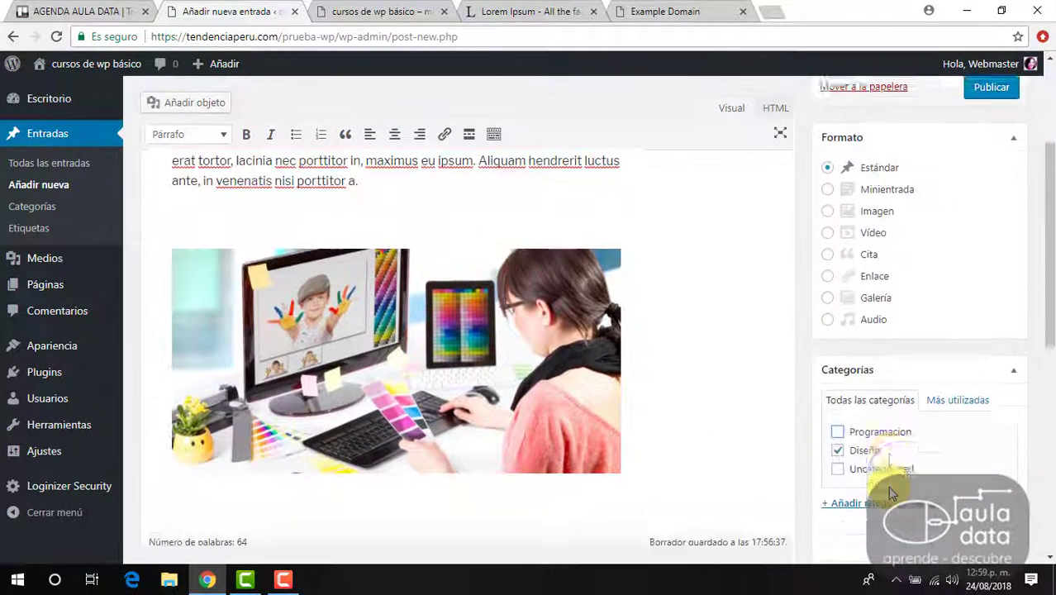
{"action": "scroll", "coordinate": [934, 453], "scroll_direction": "down", "scroll_amount": 2}
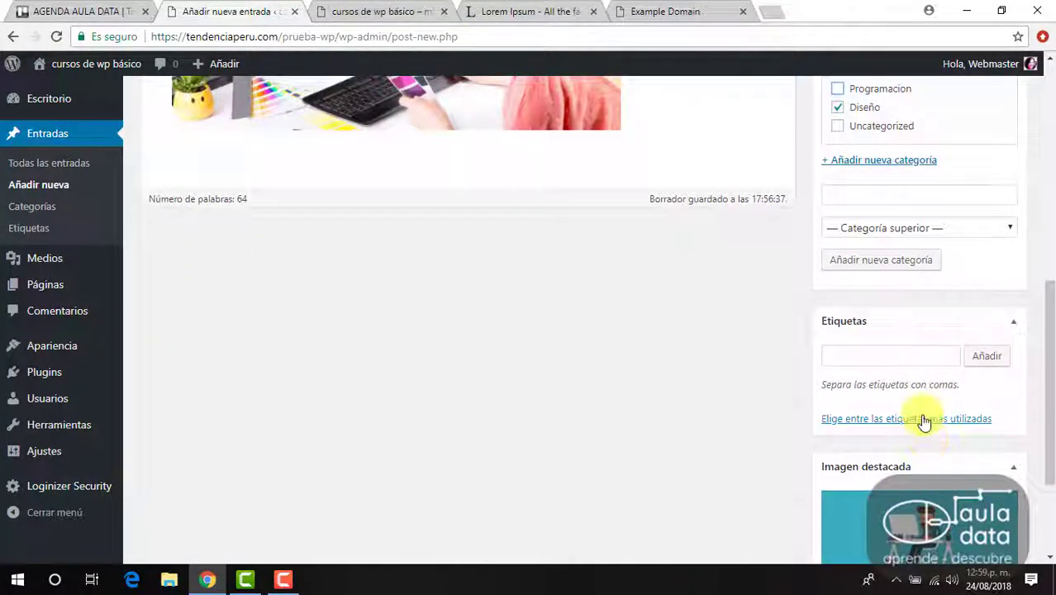
{"action": "scroll", "coordinate": [923, 420], "scroll_direction": "up", "scroll_amount": 4}
{"action": "scroll", "coordinate": [953, 443], "scroll_direction": "down", "scroll_amount": 3}
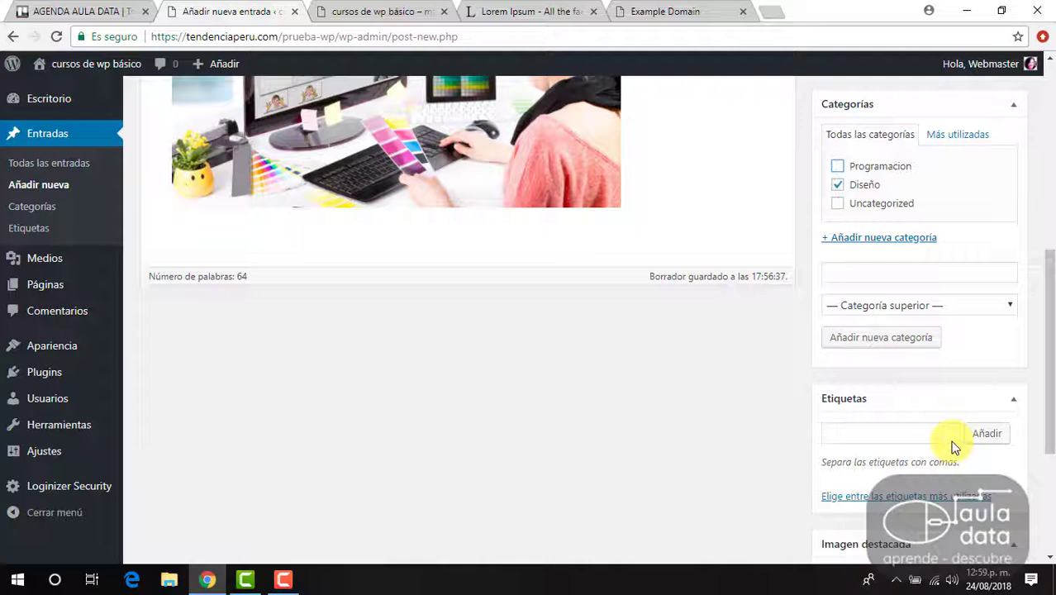
{"action": "scroll", "coordinate": [954, 447], "scroll_direction": "down", "scroll_amount": 1}
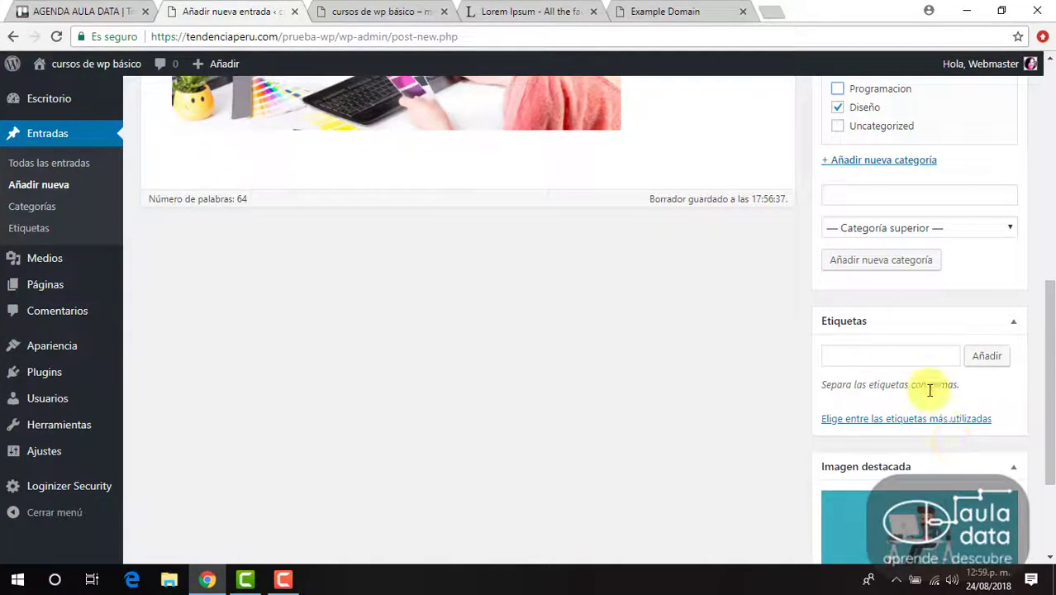
{"action": "left_click", "coordinate": [929, 356]}
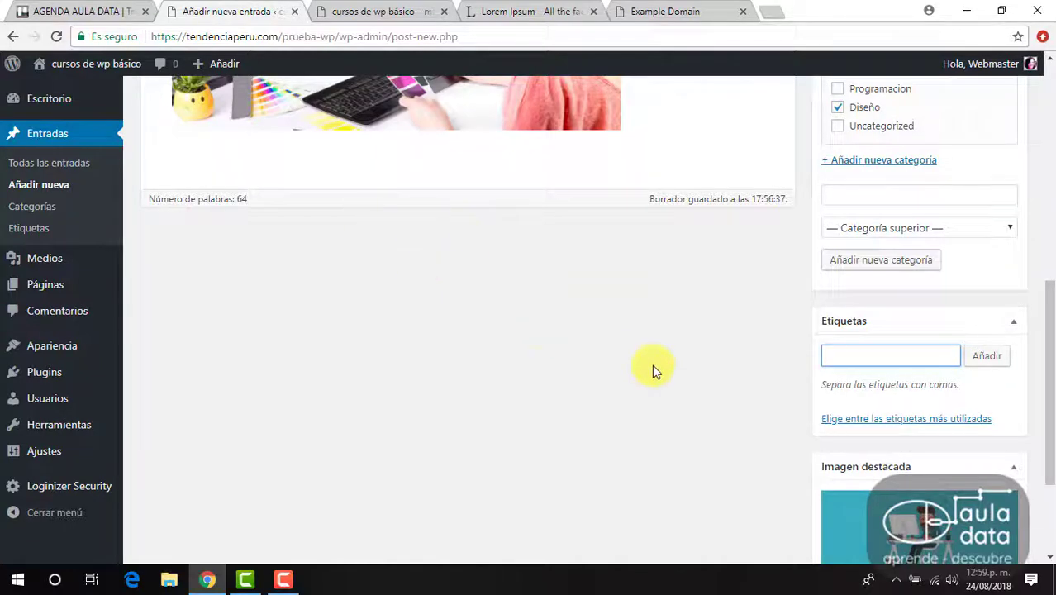
{"action": "scroll", "coordinate": [652, 364], "scroll_direction": "up", "scroll_amount": 7}
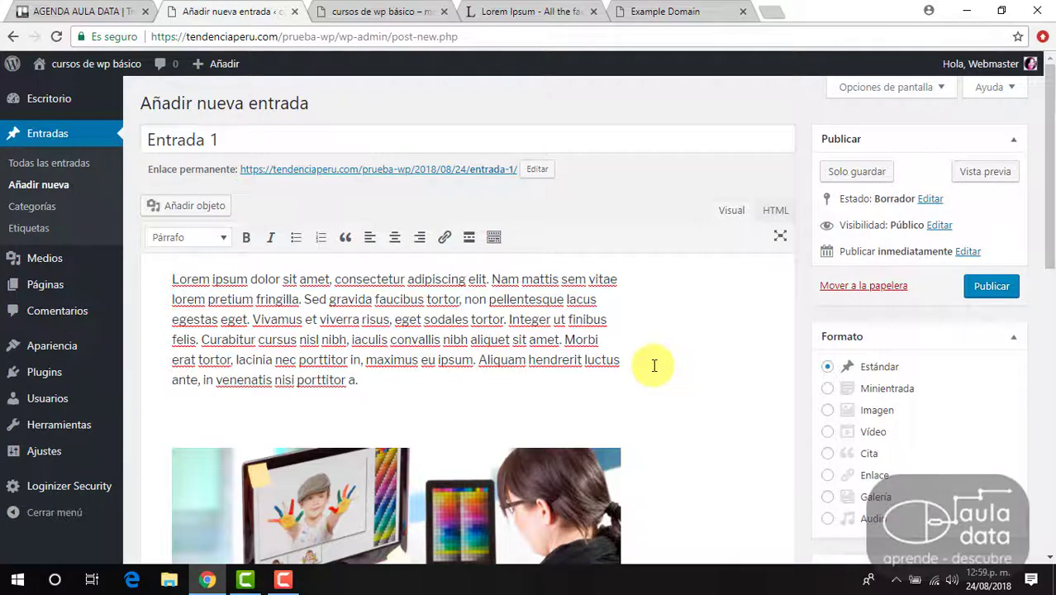
{"action": "scroll", "coordinate": [654, 366], "scroll_direction": "down", "scroll_amount": 8}
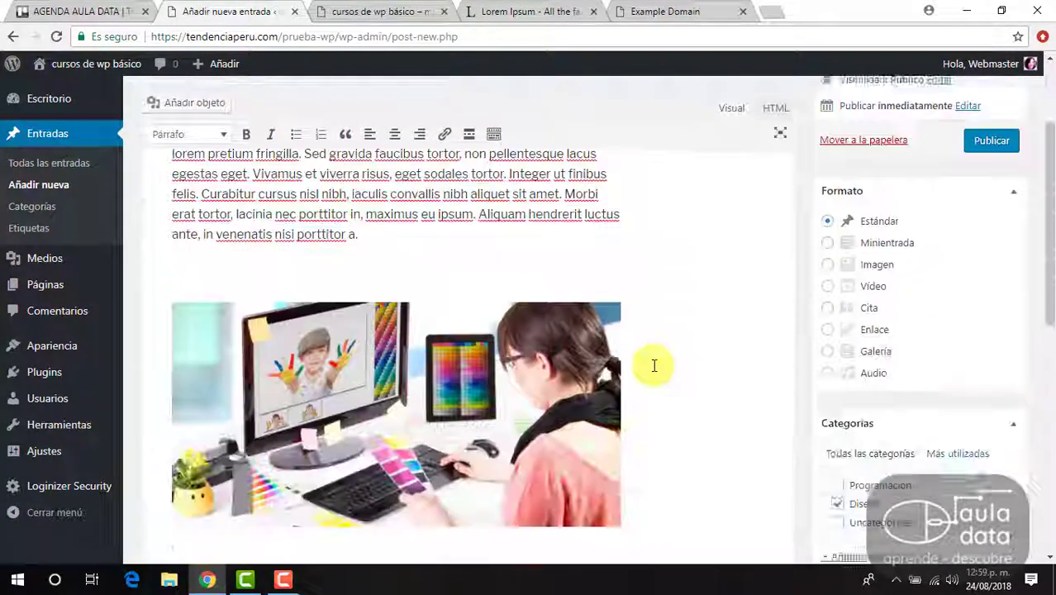
{"action": "scroll", "coordinate": [775, 339], "scroll_direction": "up", "scroll_amount": 7}
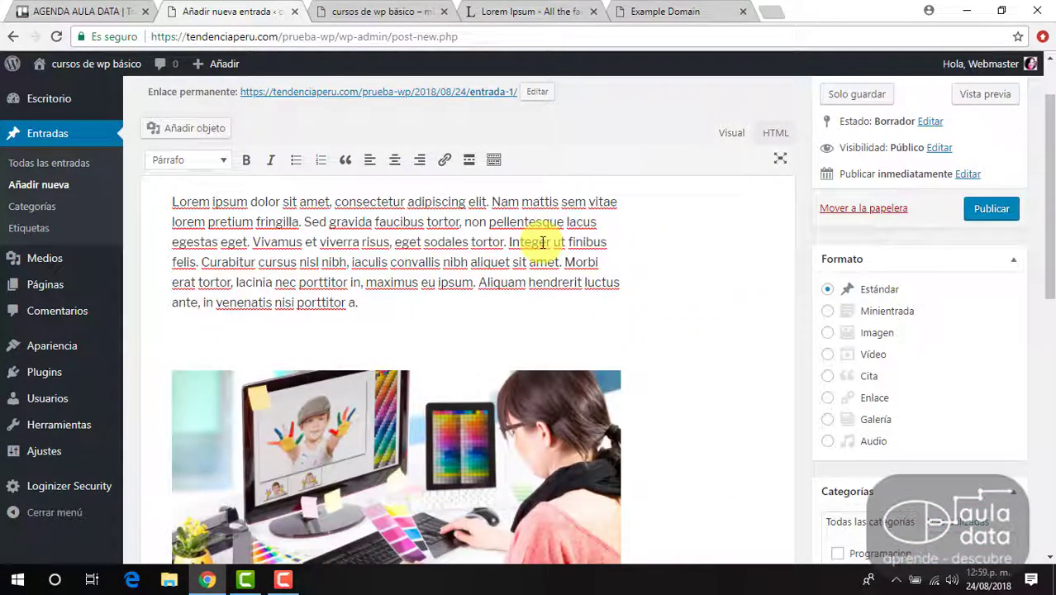
{"action": "scroll", "coordinate": [543, 243], "scroll_direction": "up", "scroll_amount": 1}
{"action": "scroll", "coordinate": [546, 244], "scroll_direction": "down", "scroll_amount": 8}
Add the tags "diseño" and "color" to the post
{"action": "left_click", "coordinate": [873, 283]}
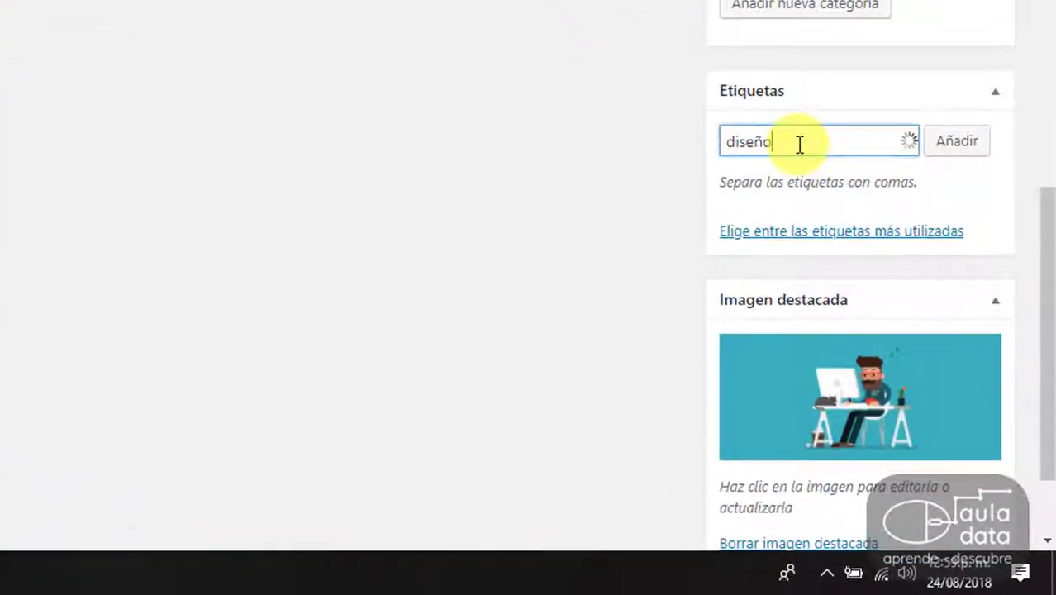
{"action": "key", "text": "Return"}
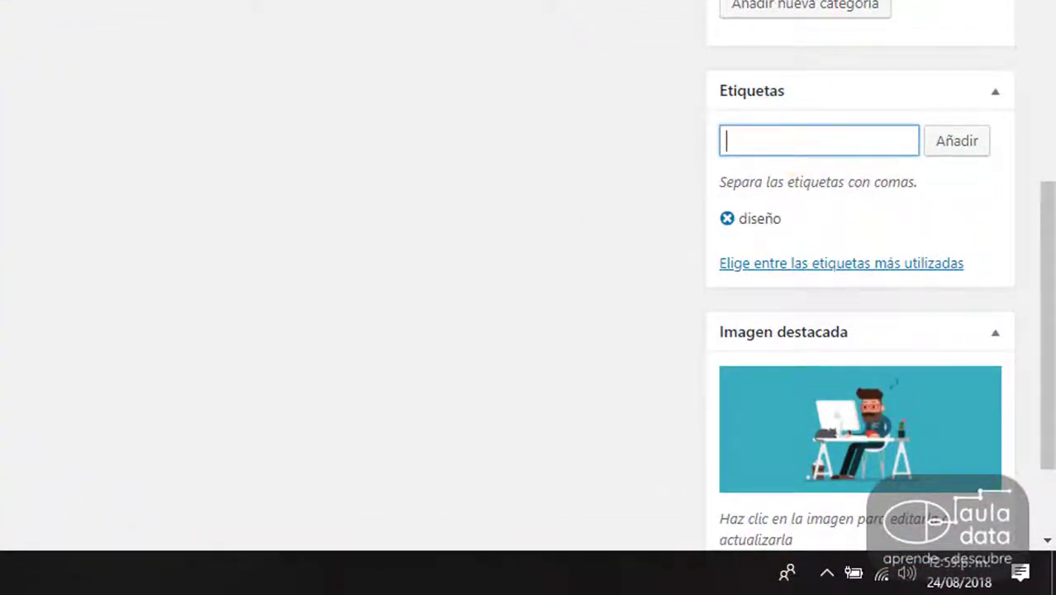
{"action": "scroll", "coordinate": [36, 101], "scroll_direction": "up", "scroll_amount": 6}
{"action": "scroll", "coordinate": [47, 194], "scroll_direction": "up", "scroll_amount": 3}
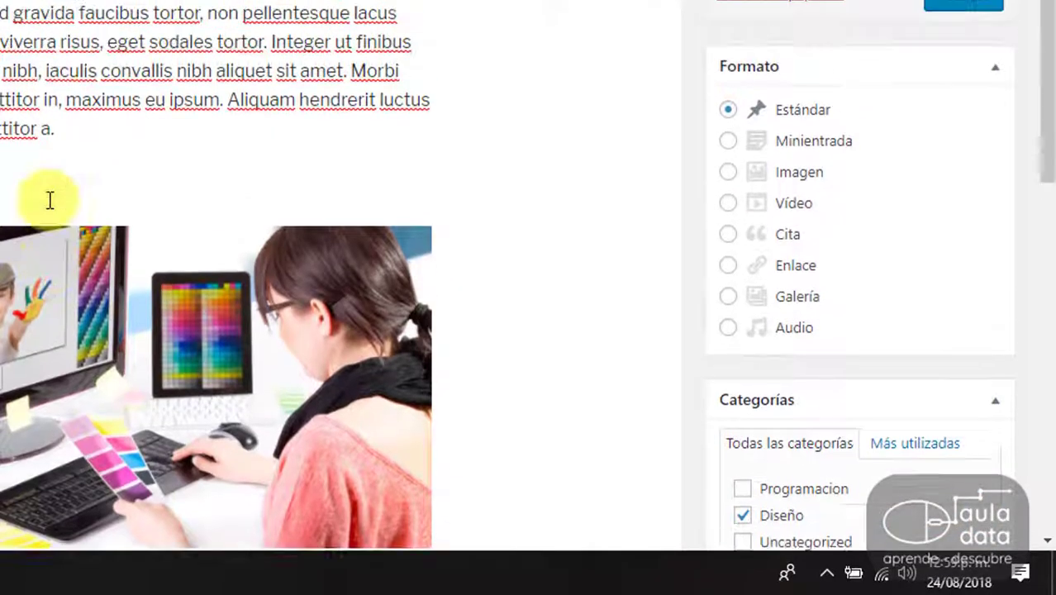
{"action": "scroll", "coordinate": [144, 314], "scroll_direction": "down", "scroll_amount": 9}
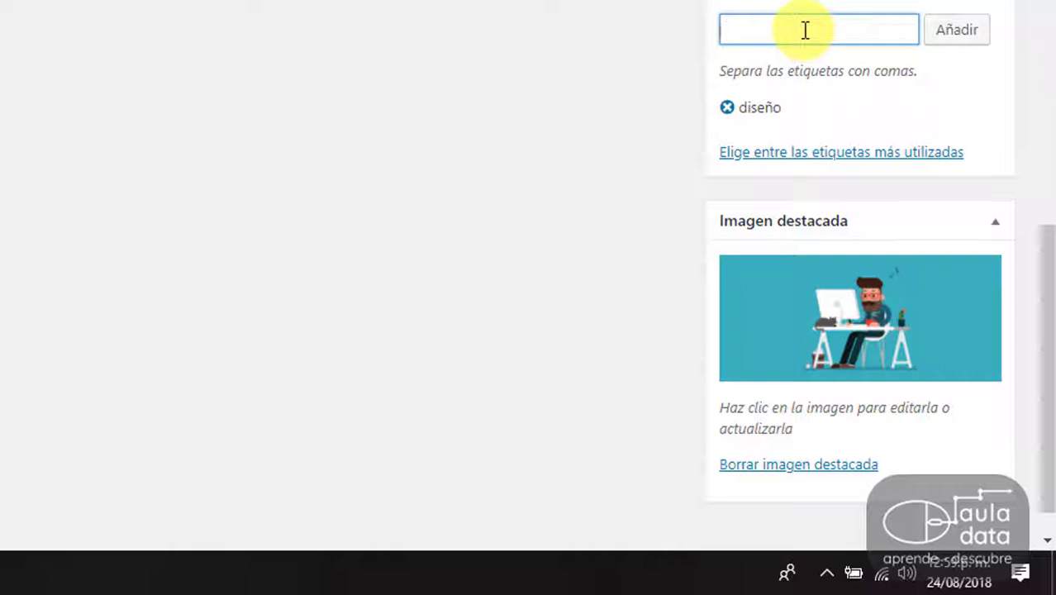
{"action": "key", "text": "Return"}
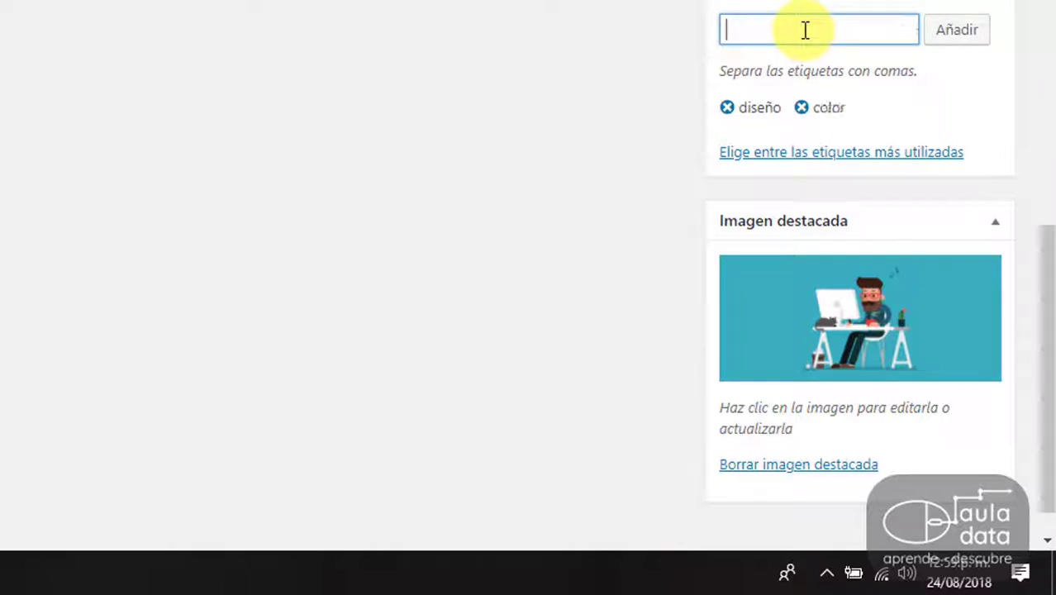
Add the tags "pantone" and "paleta de color" to the post
{"action": "scroll", "coordinate": [803, 35], "scroll_direction": "up", "scroll_amount": 10}
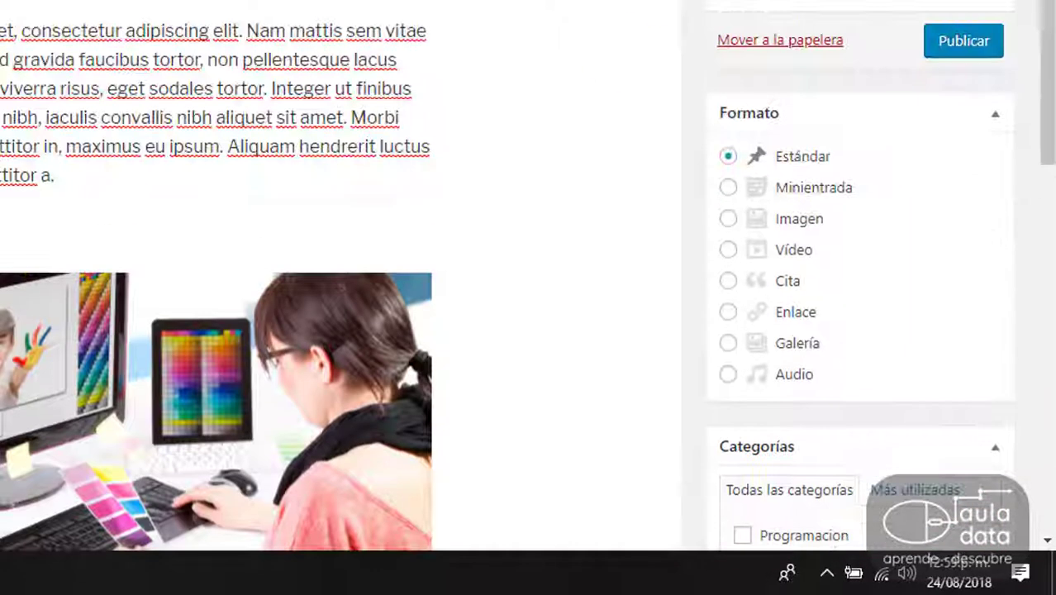
{"action": "scroll", "coordinate": [165, 395], "scroll_direction": "down", "scroll_amount": 3}
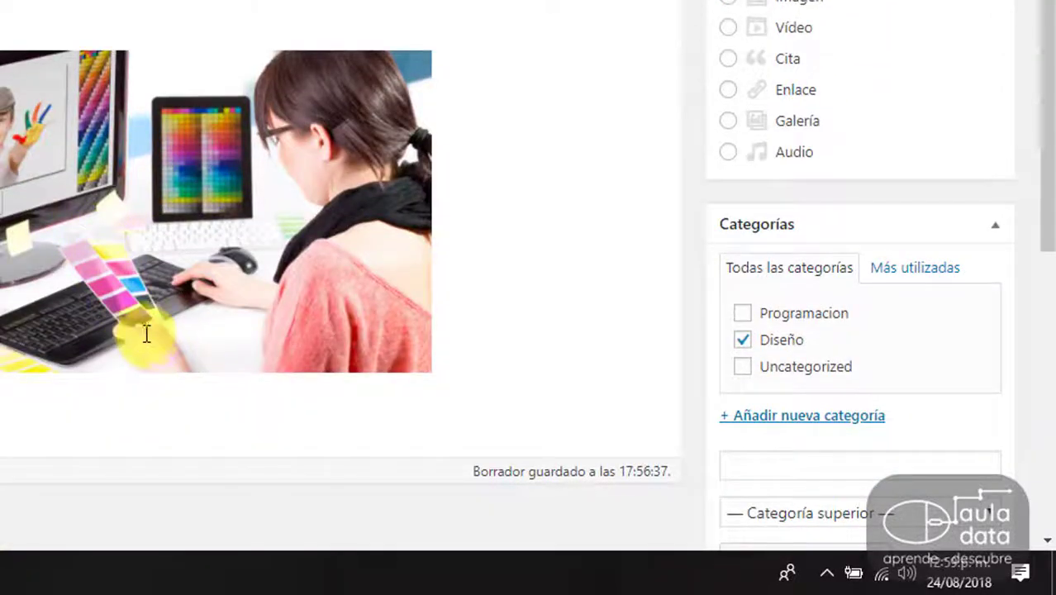
{"action": "scroll", "coordinate": [183, 222], "scroll_direction": "down", "scroll_amount": 8}
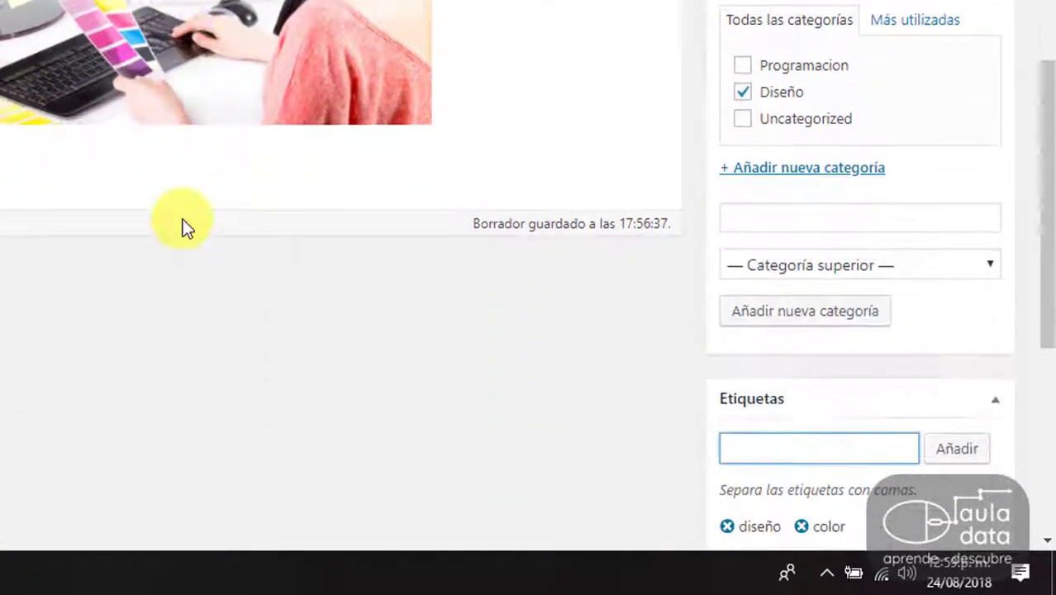
{"action": "scroll", "coordinate": [801, 66], "scroll_direction": "up", "scroll_amount": 3}
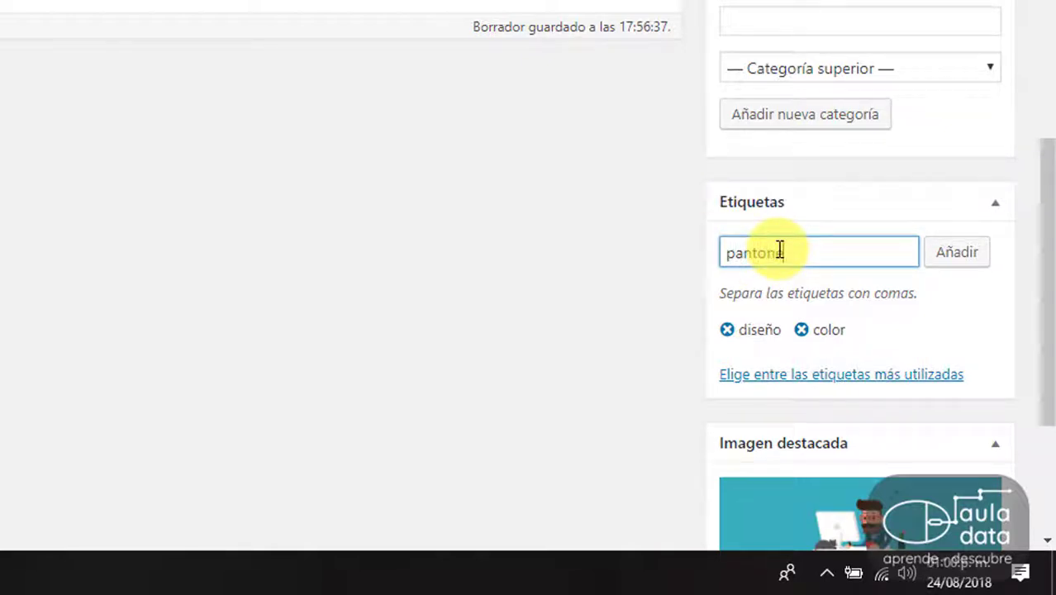
{"action": "key", "text": "Return"}
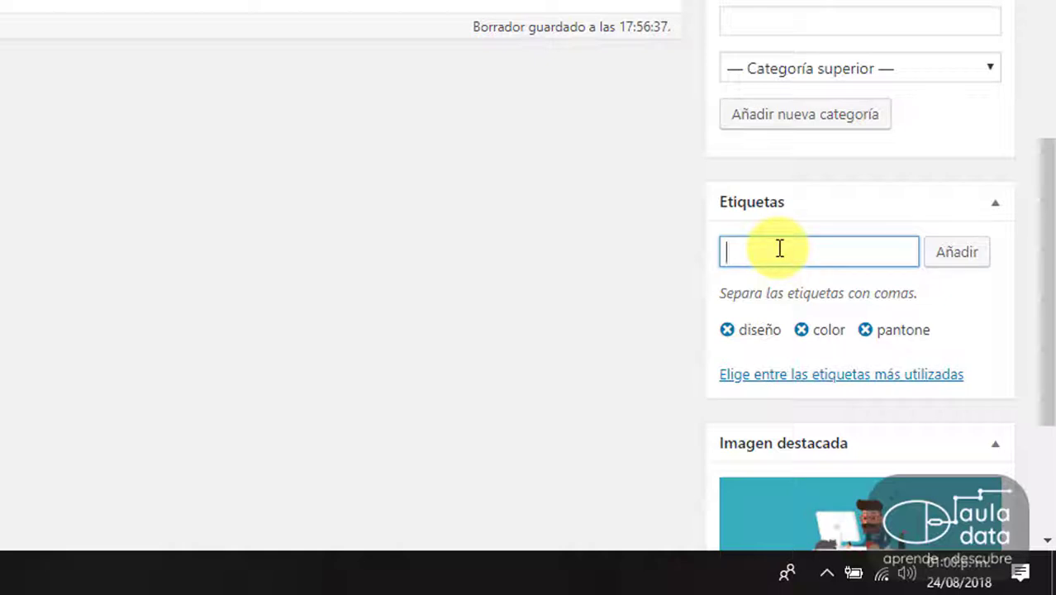
{"action": "type", "text": "paleta de color"}
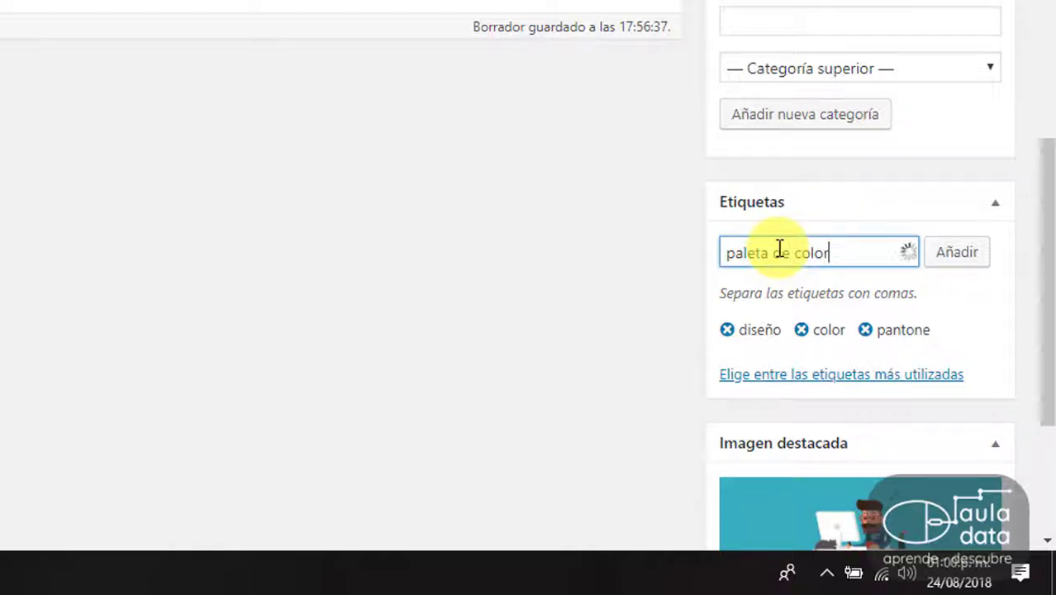
{"action": "key", "text": "Return"}
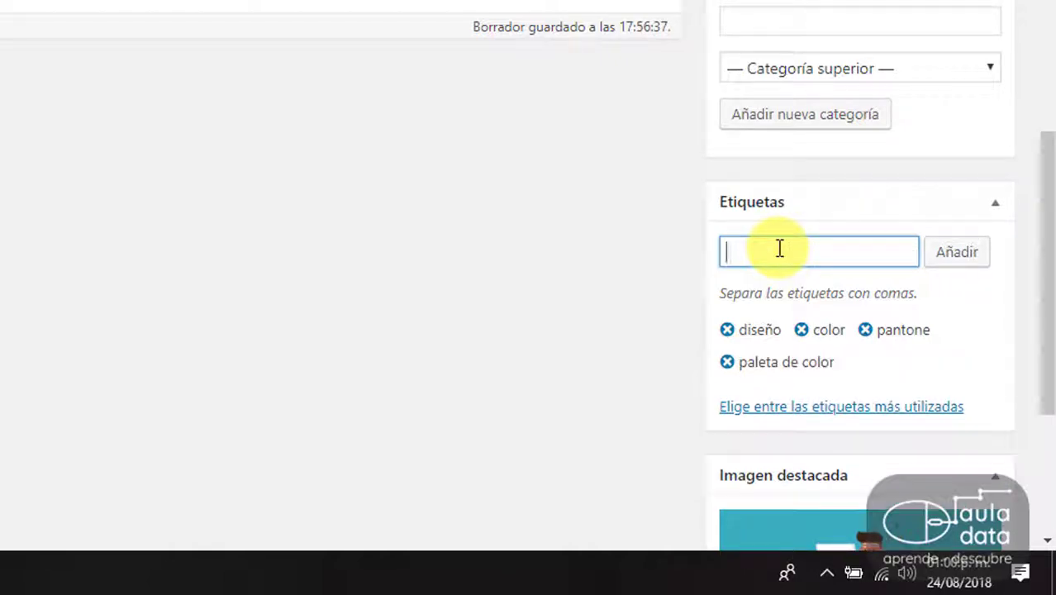
Try the Imagen and Cita post formats and set the format back to Estándar
{"action": "scroll", "coordinate": [780, 248], "scroll_direction": "down", "scroll_amount": 4}
{"action": "scroll", "coordinate": [508, 370], "scroll_direction": "up", "scroll_amount": 10}
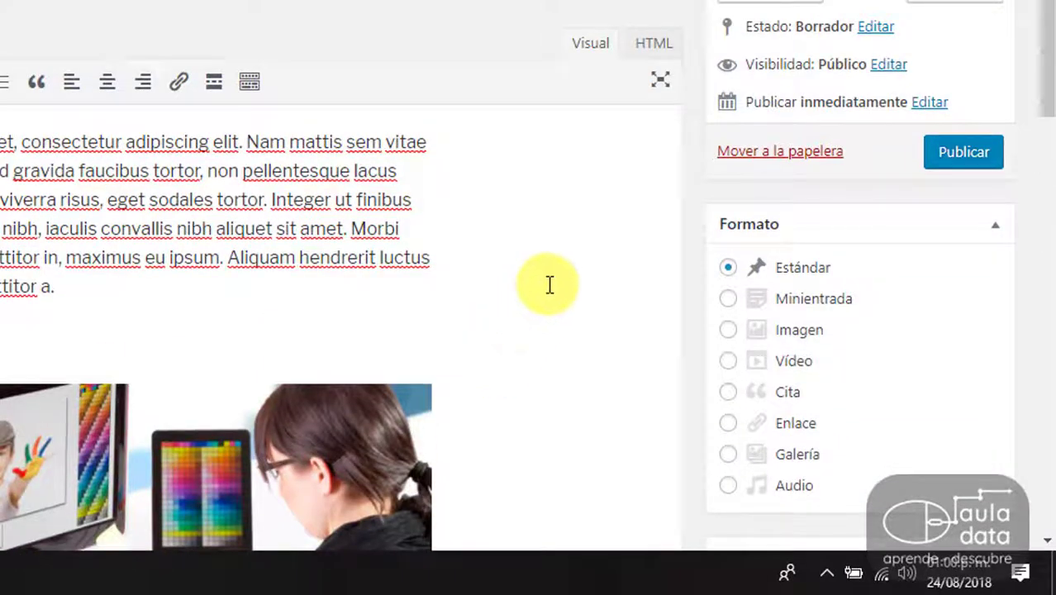
{"action": "scroll", "coordinate": [552, 277], "scroll_direction": "down", "scroll_amount": 3}
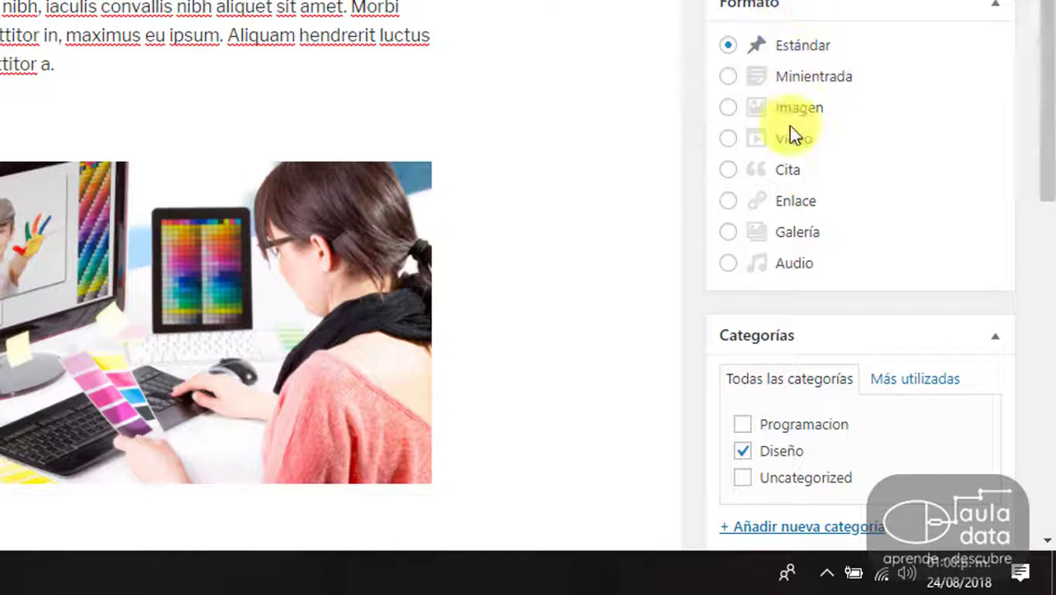
{"action": "scroll", "coordinate": [790, 161], "scroll_direction": "down", "scroll_amount": 2}
{"action": "scroll", "coordinate": [551, 224], "scroll_direction": "down", "scroll_amount": 3}
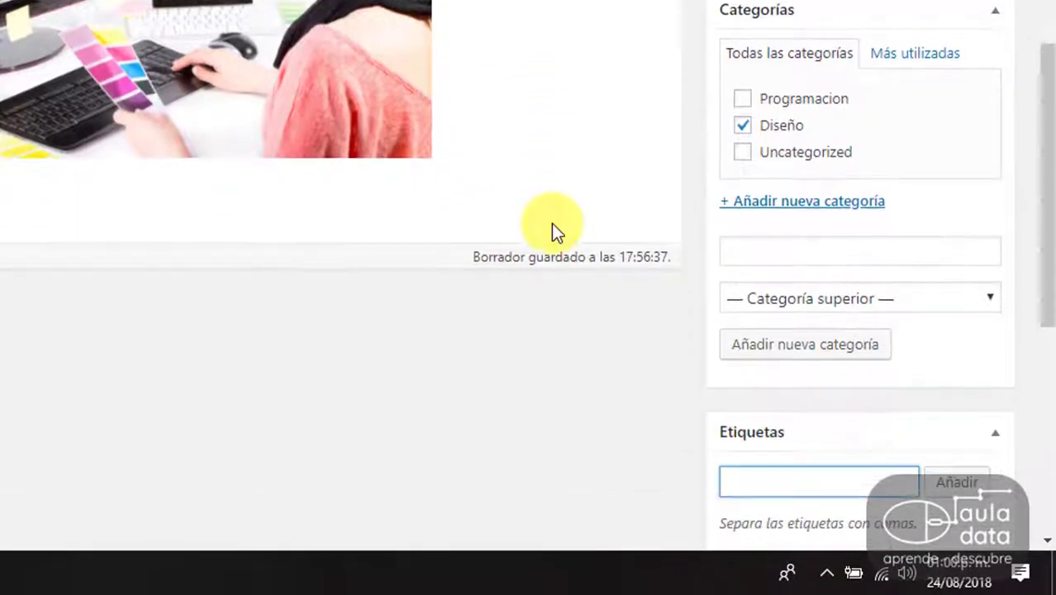
{"action": "scroll", "coordinate": [551, 225], "scroll_direction": "up", "scroll_amount": 6}
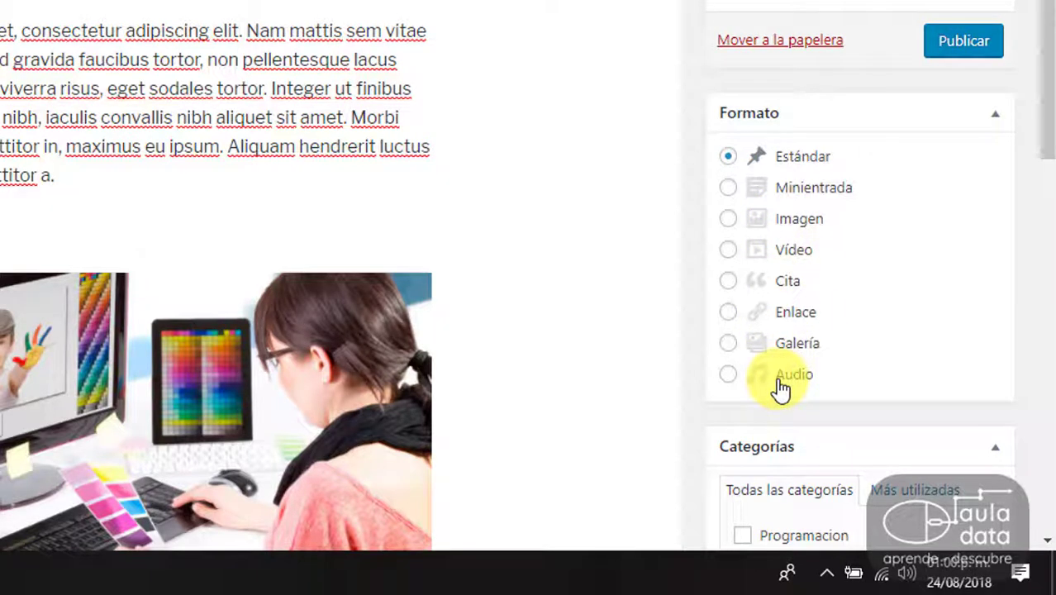
{"action": "left_click", "coordinate": [735, 222]}
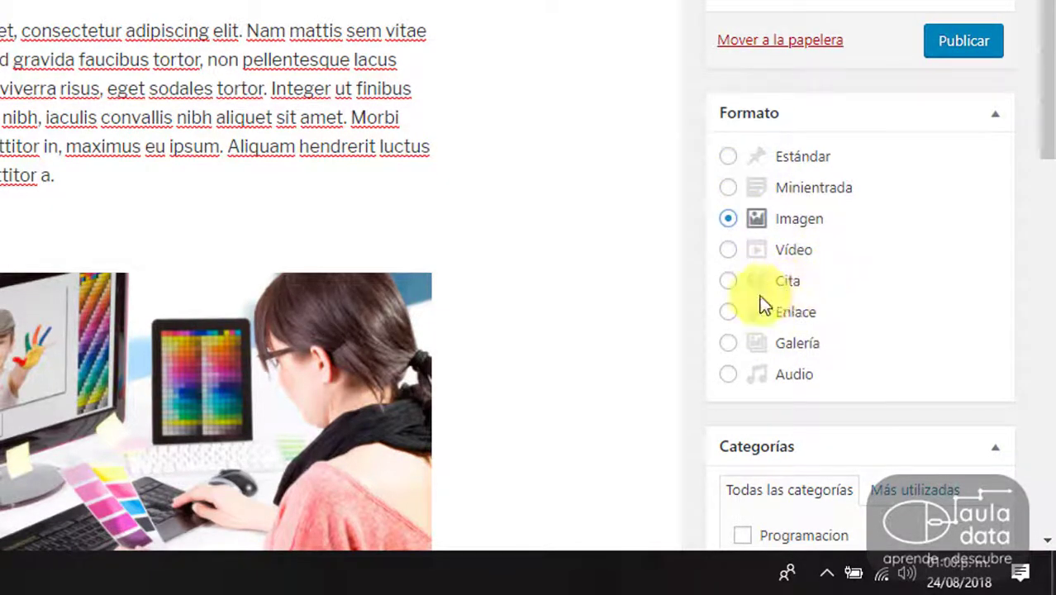
{"action": "left_click", "coordinate": [730, 282]}
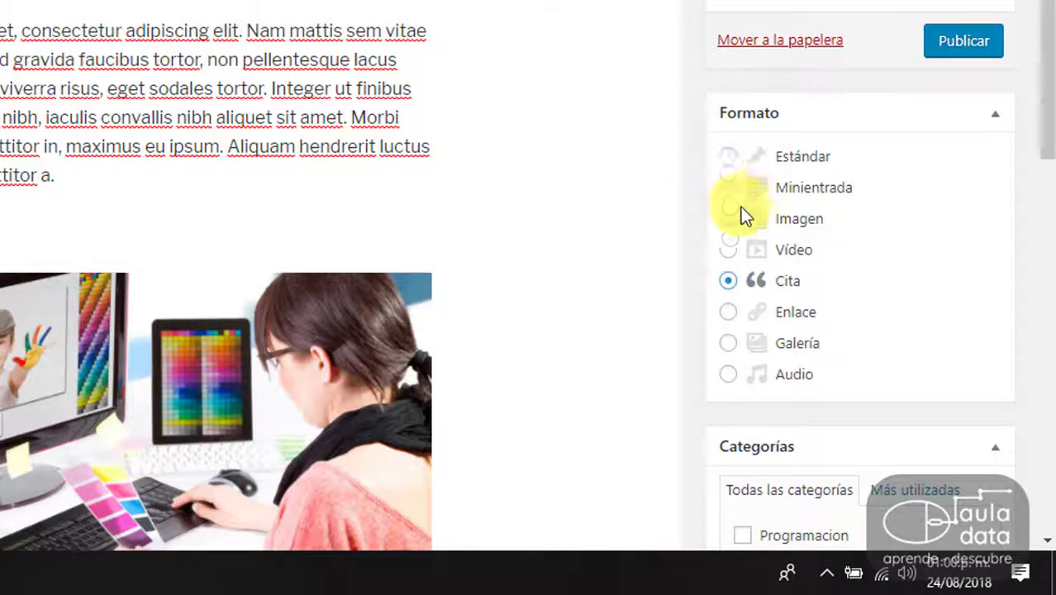
{"action": "left_click", "coordinate": [729, 158]}
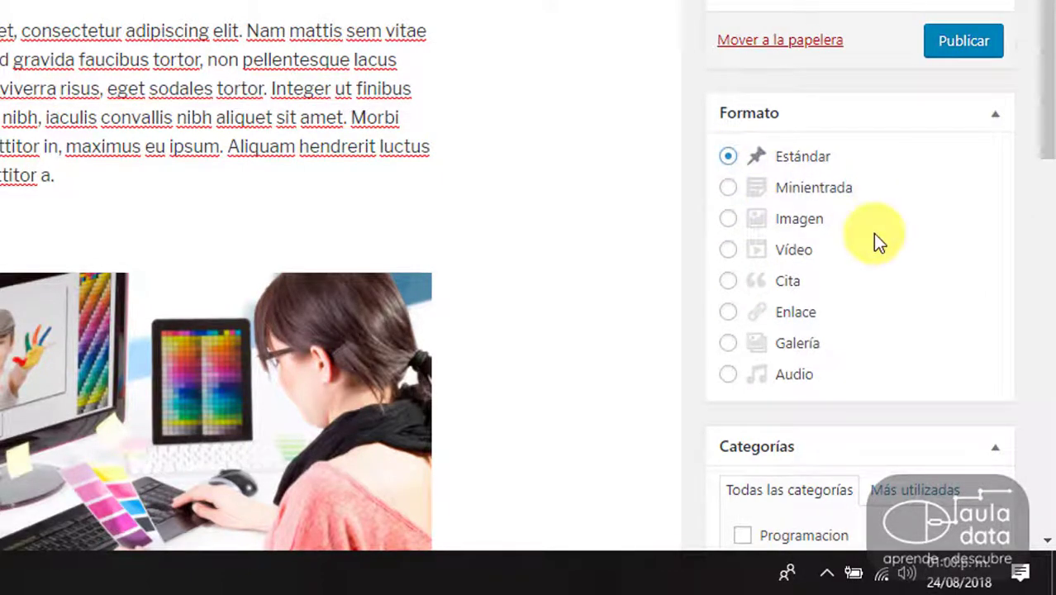
Save the post as a draft without publishing it
{"action": "scroll", "coordinate": [872, 234], "scroll_direction": "down", "scroll_amount": 5}
{"action": "scroll", "coordinate": [873, 235], "scroll_direction": "up", "scroll_amount": 5}
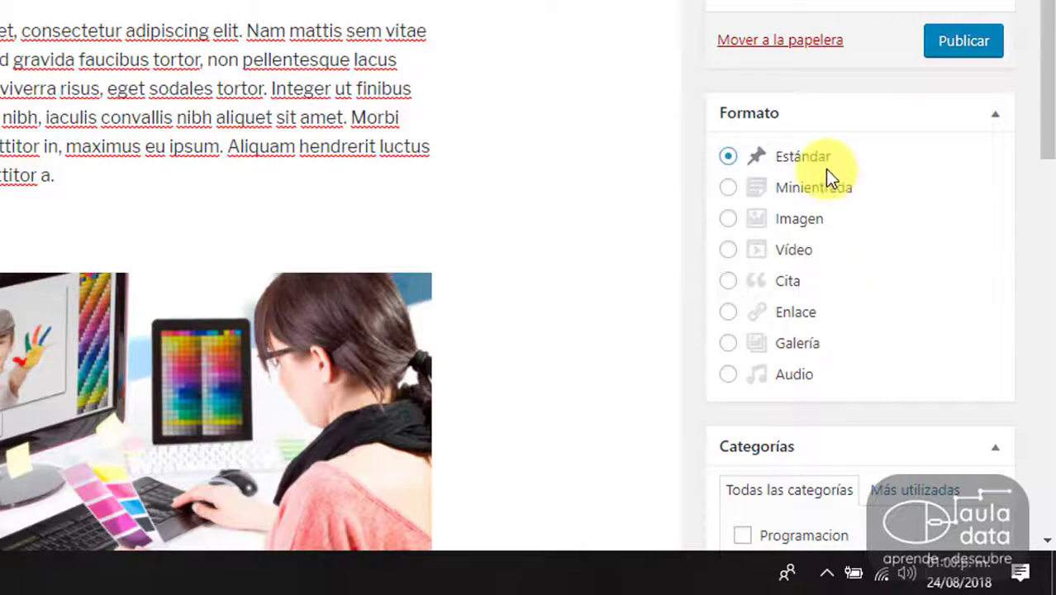
{"action": "scroll", "coordinate": [825, 177], "scroll_direction": "up", "scroll_amount": 1}
{"action": "left_click", "coordinate": [802, 4]}
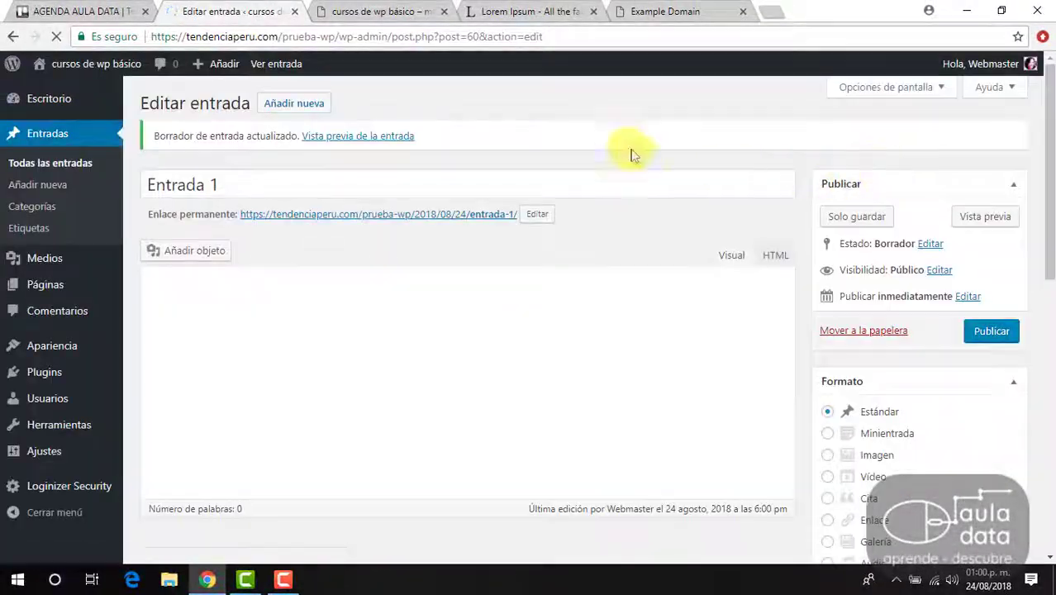
Open the preview of the saved post in a new browser tab and close the tab with the site's home page
{"action": "right_click", "coordinate": [971, 216]}
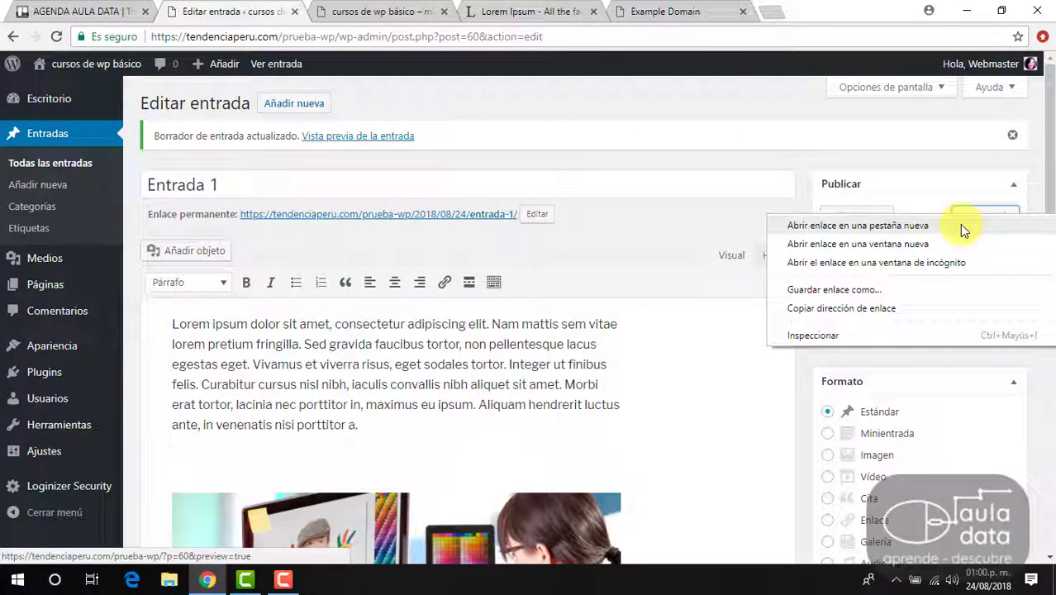
{"action": "left_click", "coordinate": [960, 224]}
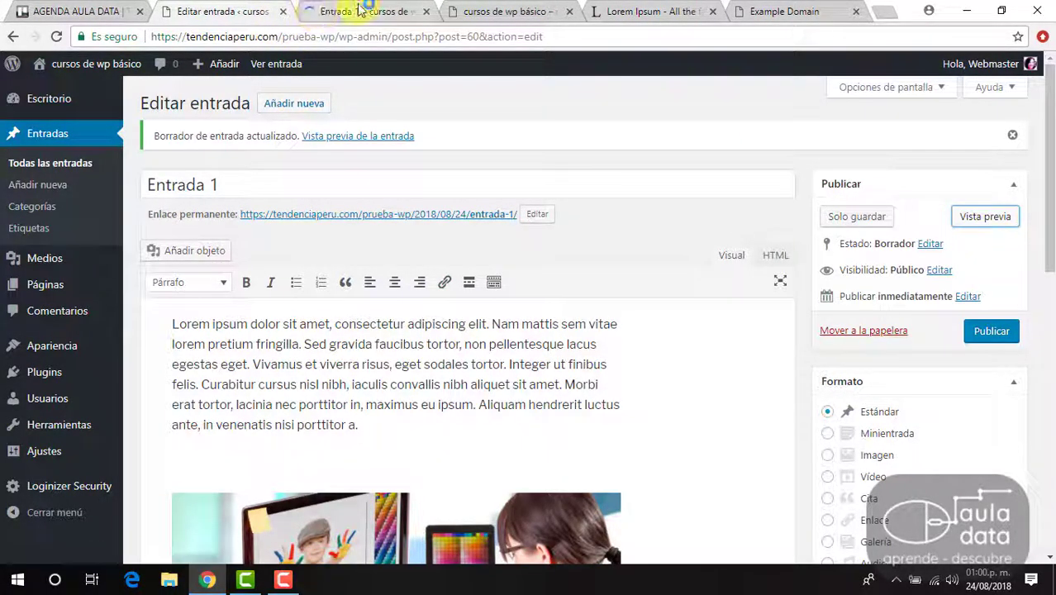
{"action": "left_click", "coordinate": [388, 11]}
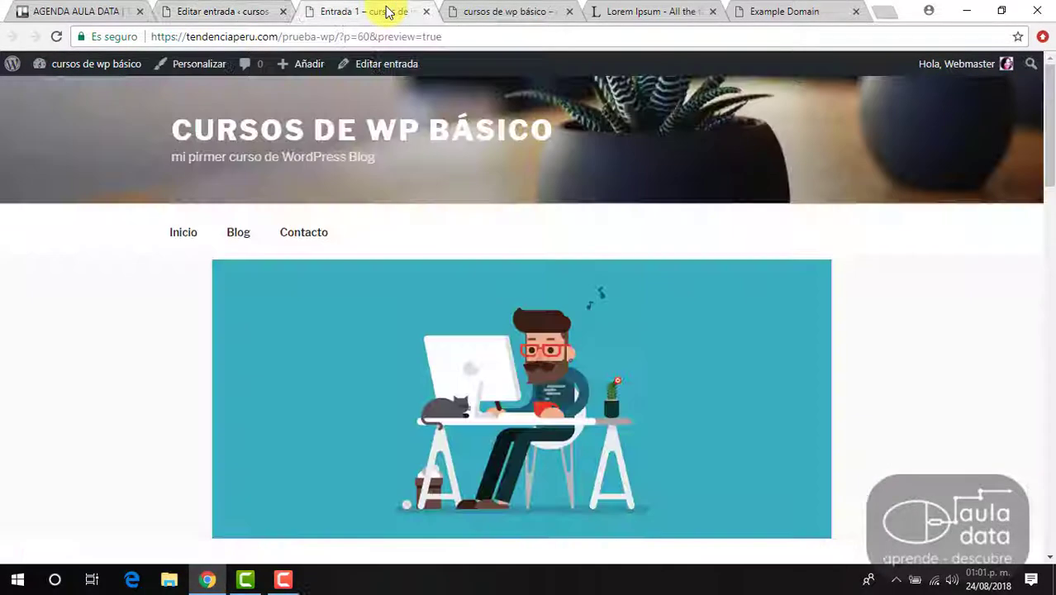
{"action": "left_click", "coordinate": [512, 12]}
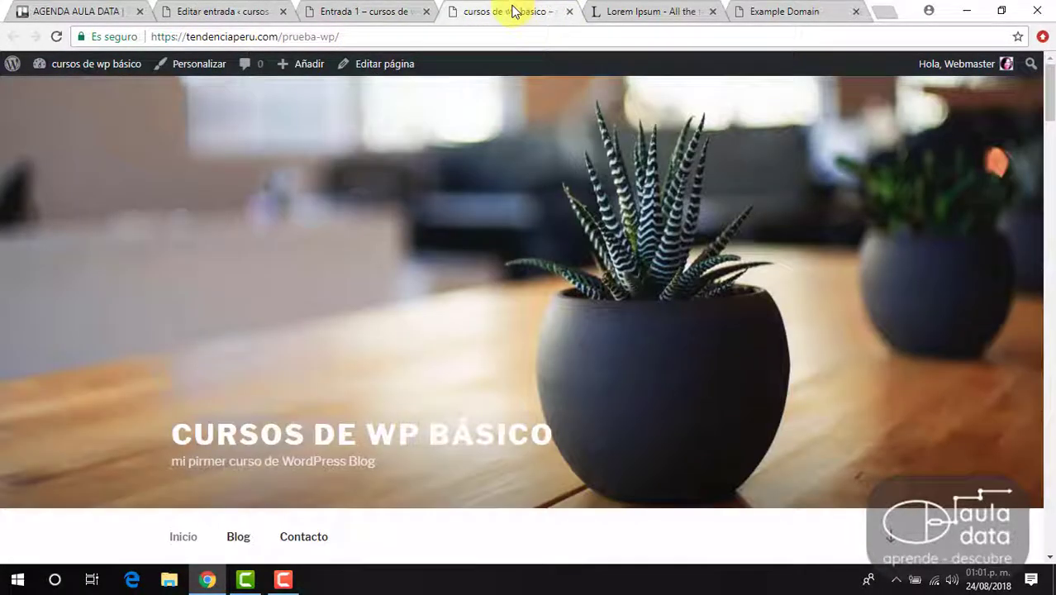
{"action": "left_click", "coordinate": [569, 12]}
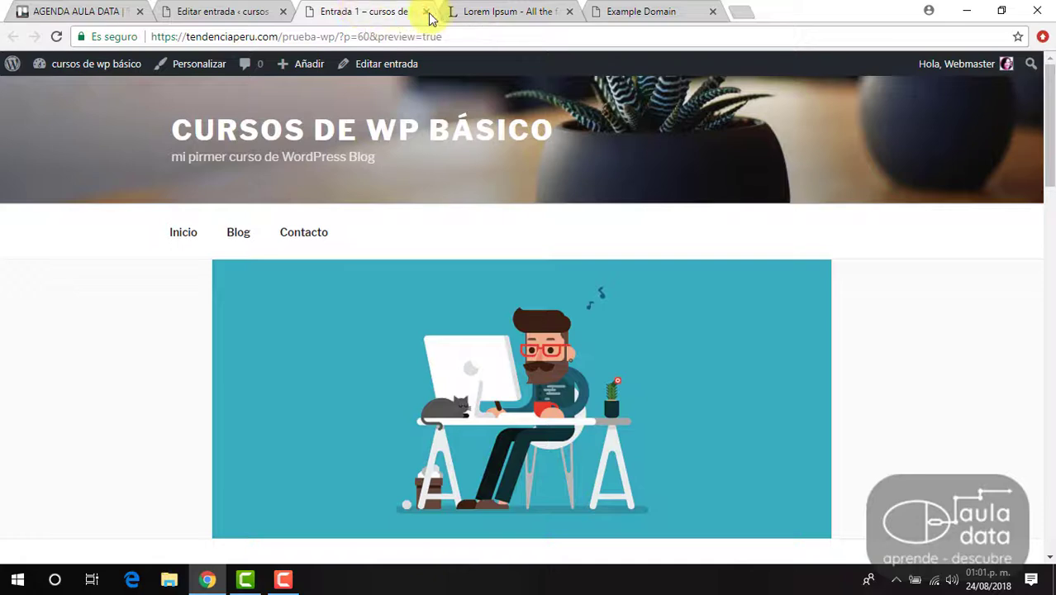
Review the preview of "Entrada 1", checking the featured image, title, text, inserted image, category and tags
{"action": "scroll", "coordinate": [487, 224], "scroll_direction": "down", "scroll_amount": 4}
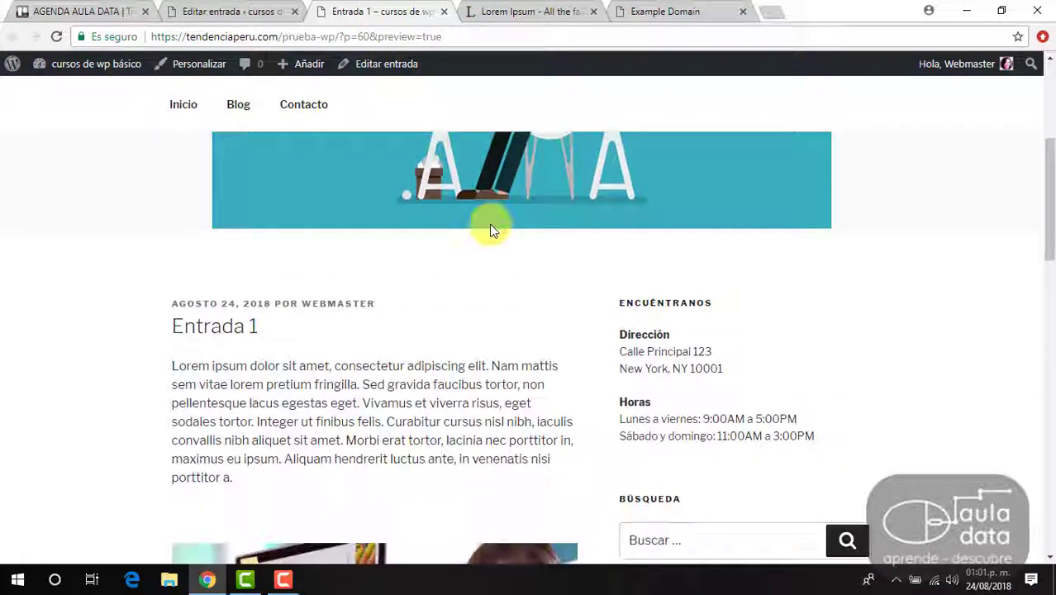
{"action": "scroll", "coordinate": [475, 180], "scroll_direction": "up", "scroll_amount": 4}
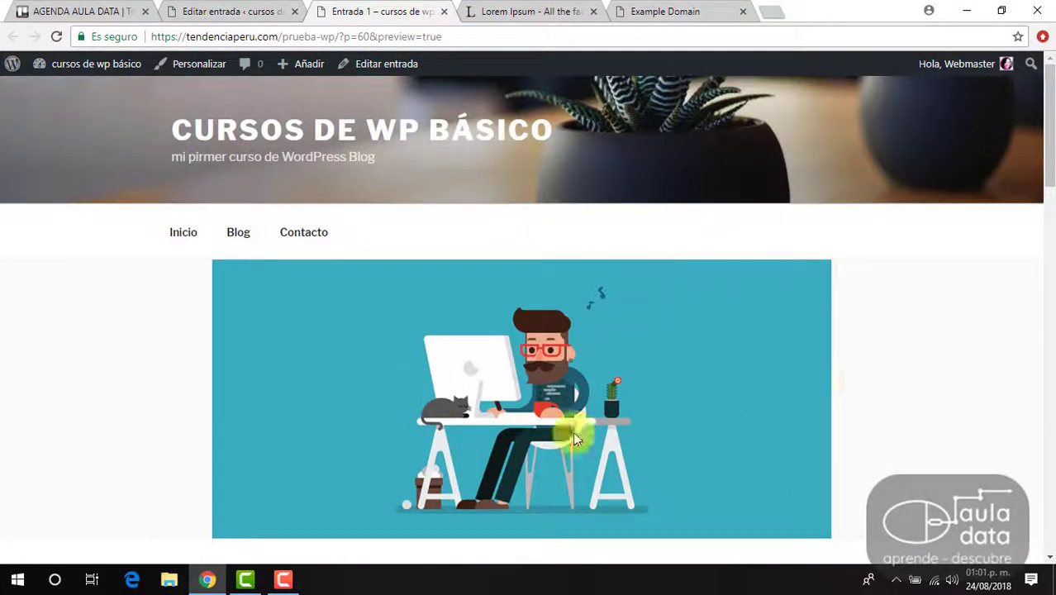
{"action": "scroll", "coordinate": [472, 366], "scroll_direction": "down", "scroll_amount": 5}
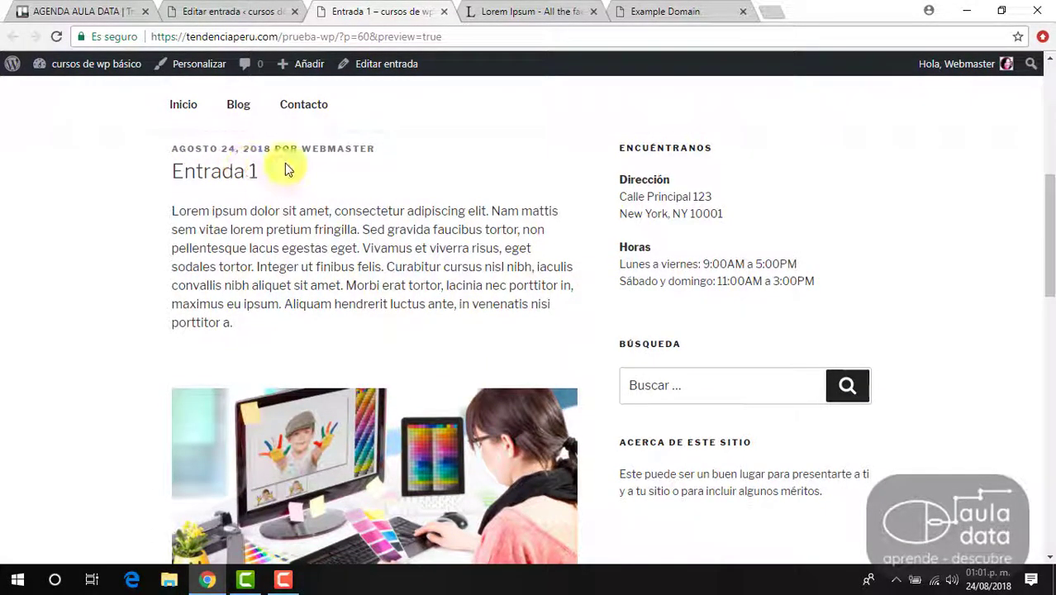
{"action": "scroll", "coordinate": [424, 372], "scroll_direction": "down", "scroll_amount": 3}
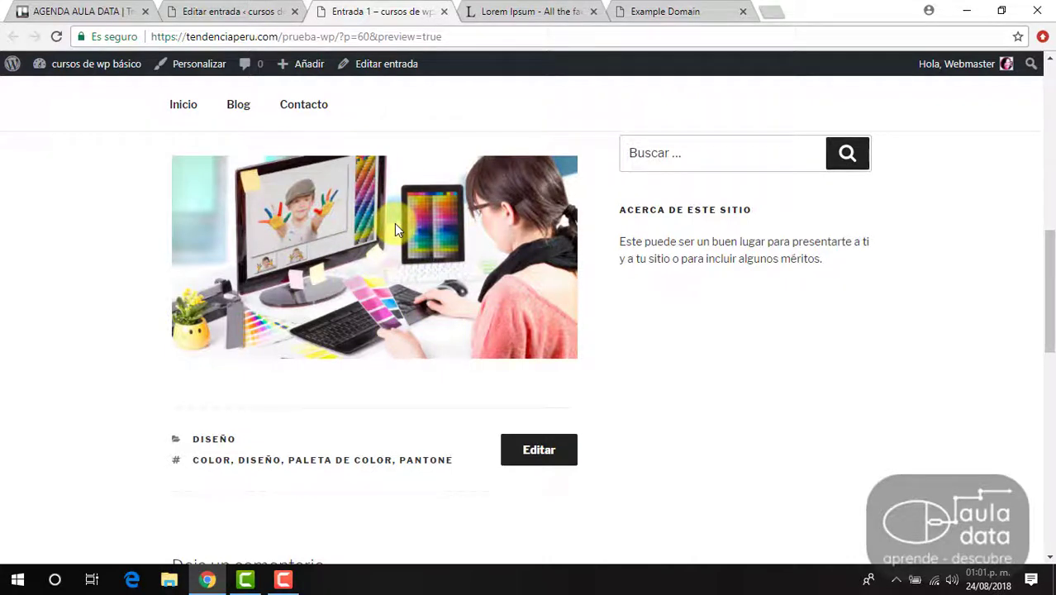
{"action": "scroll", "coordinate": [394, 223], "scroll_direction": "down", "scroll_amount": 3}
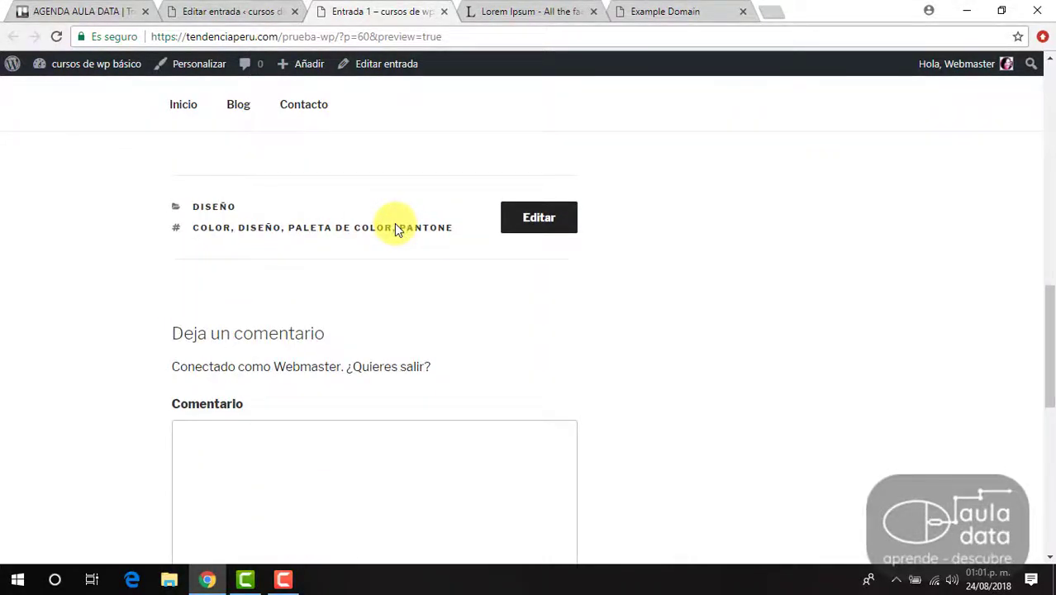
{"action": "scroll", "coordinate": [394, 223], "scroll_direction": "up", "scroll_amount": 2}
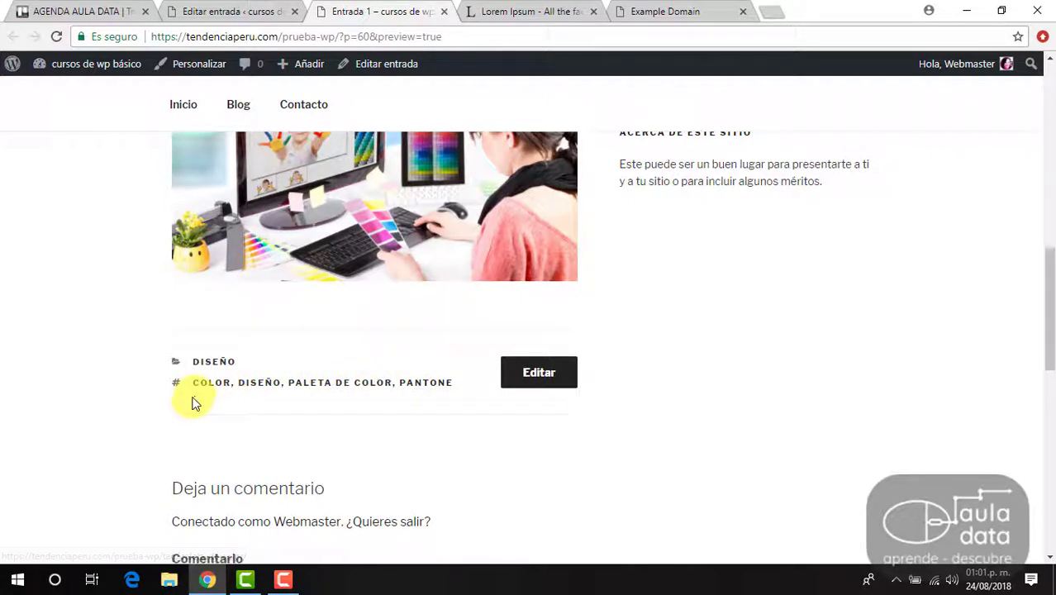
{"action": "scroll", "coordinate": [371, 380], "scroll_direction": "down", "scroll_amount": 2}
Examine the comment form and the previous-post link below the content in the post preview
{"action": "scroll", "coordinate": [469, 390], "scroll_direction": "down", "scroll_amount": 4}
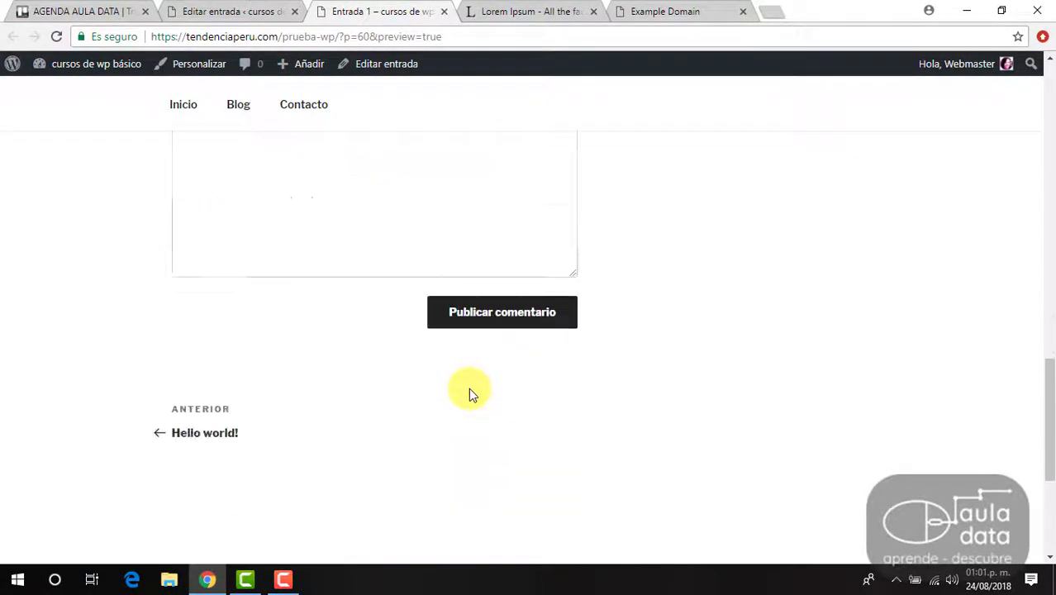
{"action": "scroll", "coordinate": [469, 395], "scroll_direction": "up", "scroll_amount": 3}
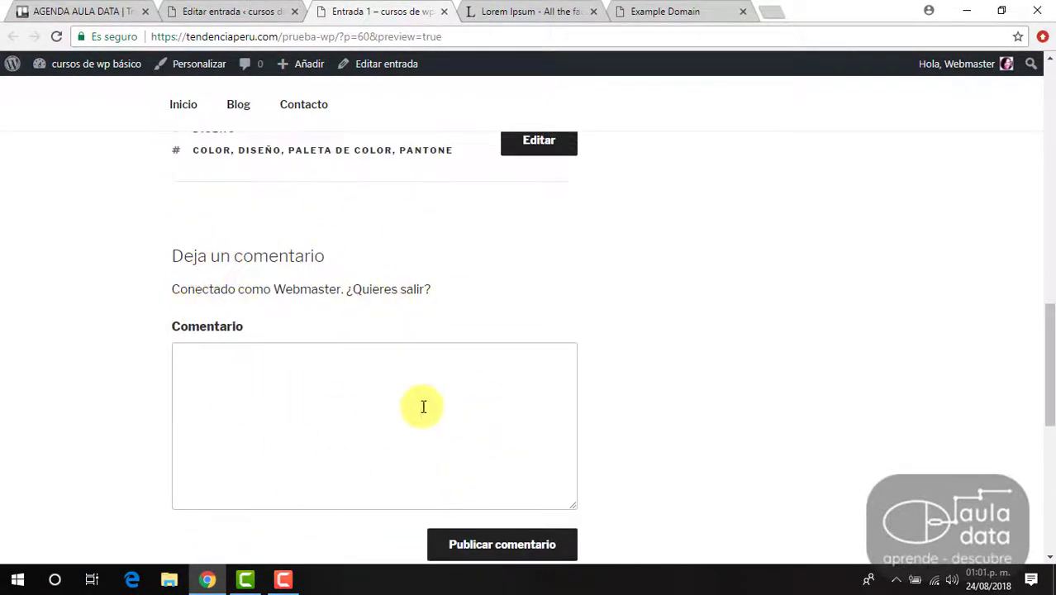
{"action": "scroll", "coordinate": [386, 376], "scroll_direction": "down", "scroll_amount": 3}
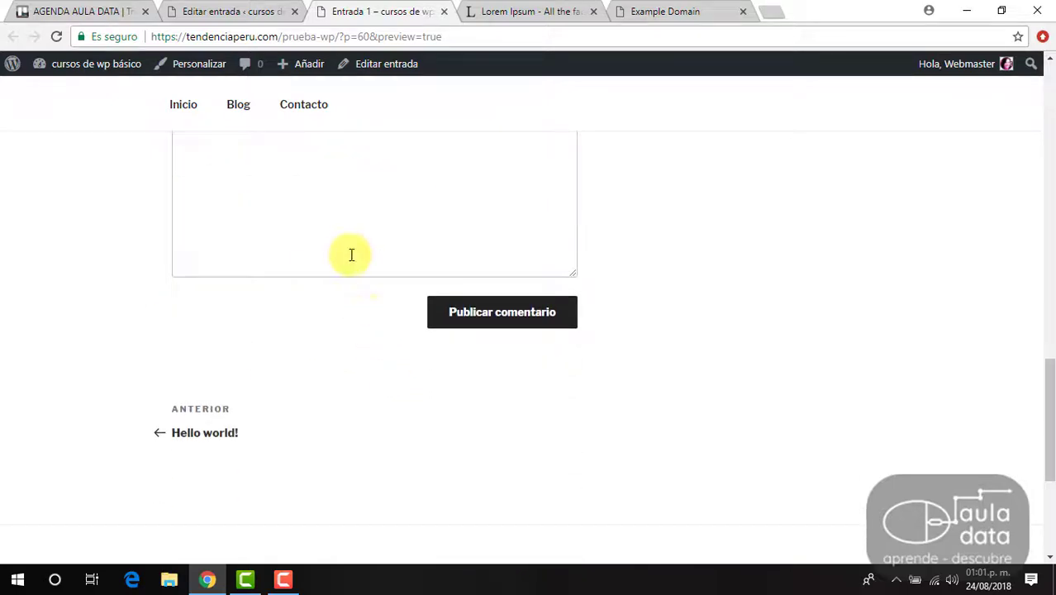
{"action": "scroll", "coordinate": [351, 254], "scroll_direction": "up", "scroll_amount": 5}
{"action": "scroll", "coordinate": [337, 205], "scroll_direction": "down", "scroll_amount": 2}
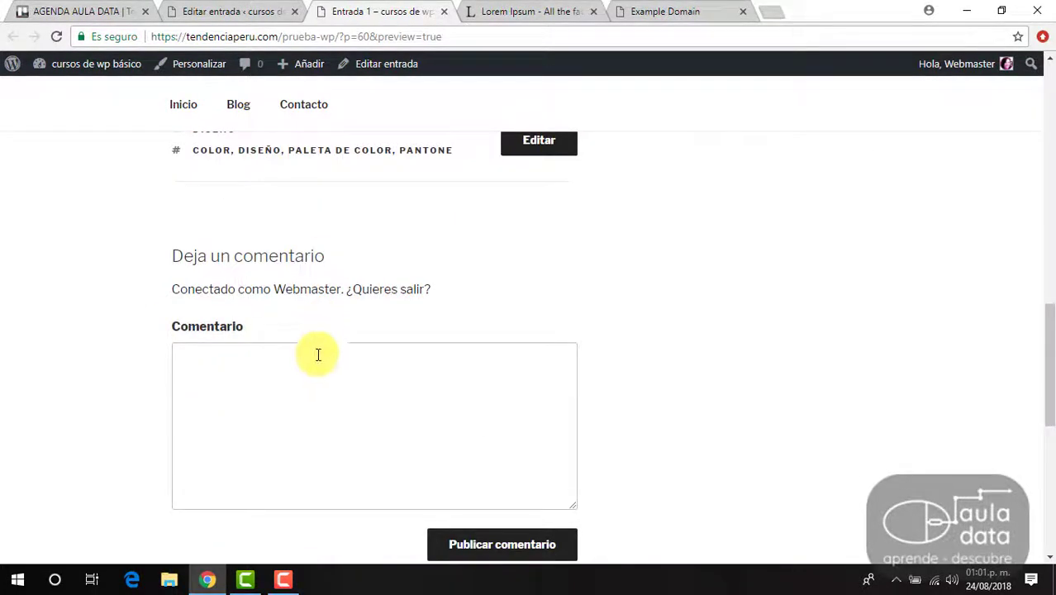
{"action": "left_click", "coordinate": [318, 354]}
{"action": "scroll", "coordinate": [426, 437], "scroll_direction": "down", "scroll_amount": 2}
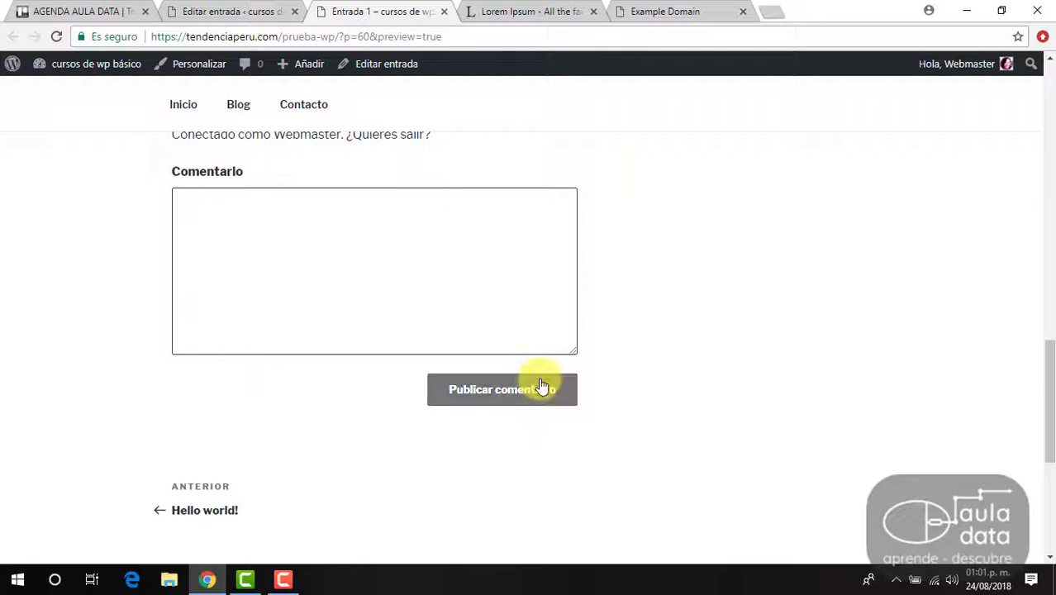
{"action": "scroll", "coordinate": [541, 386], "scroll_direction": "up", "scroll_amount": 15}
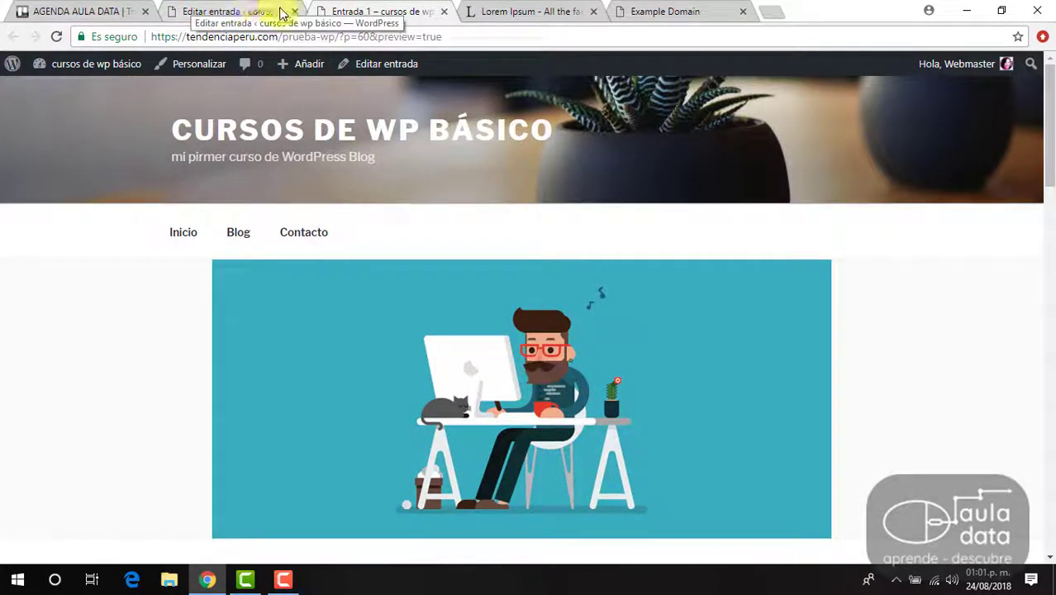
Return to the post editor and look through all its setting boxes for a comments option
{"action": "left_click", "coordinate": [253, 7]}
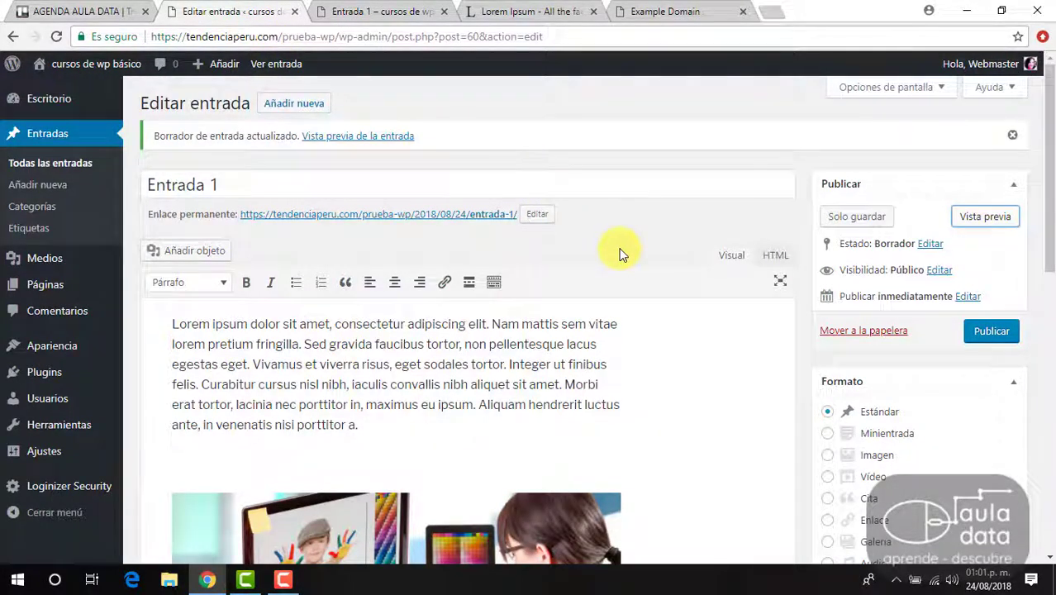
{"action": "scroll", "coordinate": [620, 250], "scroll_direction": "down", "scroll_amount": 10}
{"action": "scroll", "coordinate": [622, 252], "scroll_direction": "up", "scroll_amount": 10}
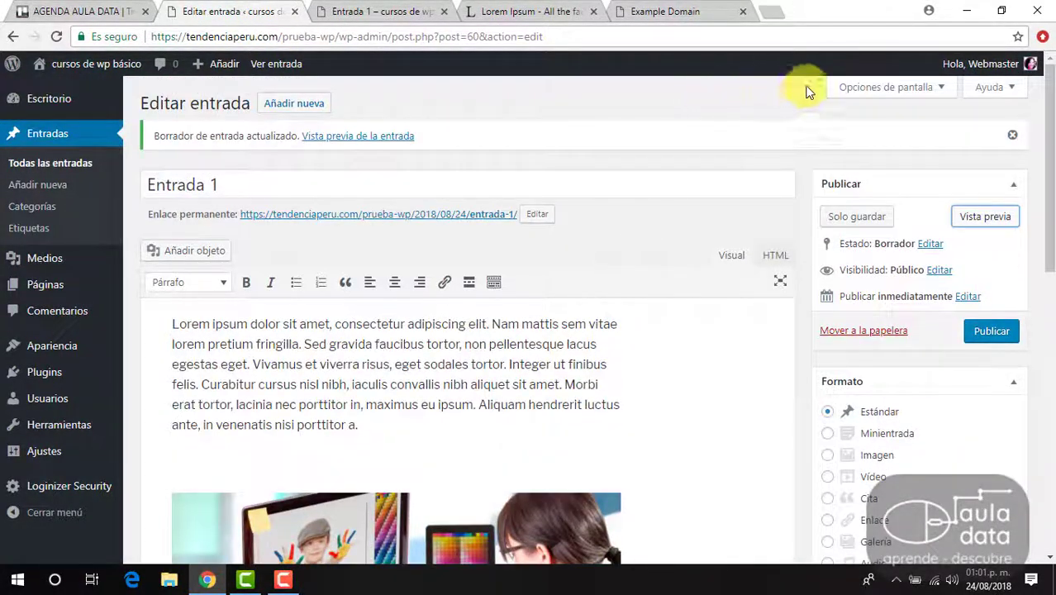
{"action": "scroll", "coordinate": [665, 266], "scroll_direction": "down", "scroll_amount": 1}
{"action": "scroll", "coordinate": [665, 260], "scroll_direction": "down", "scroll_amount": 10}
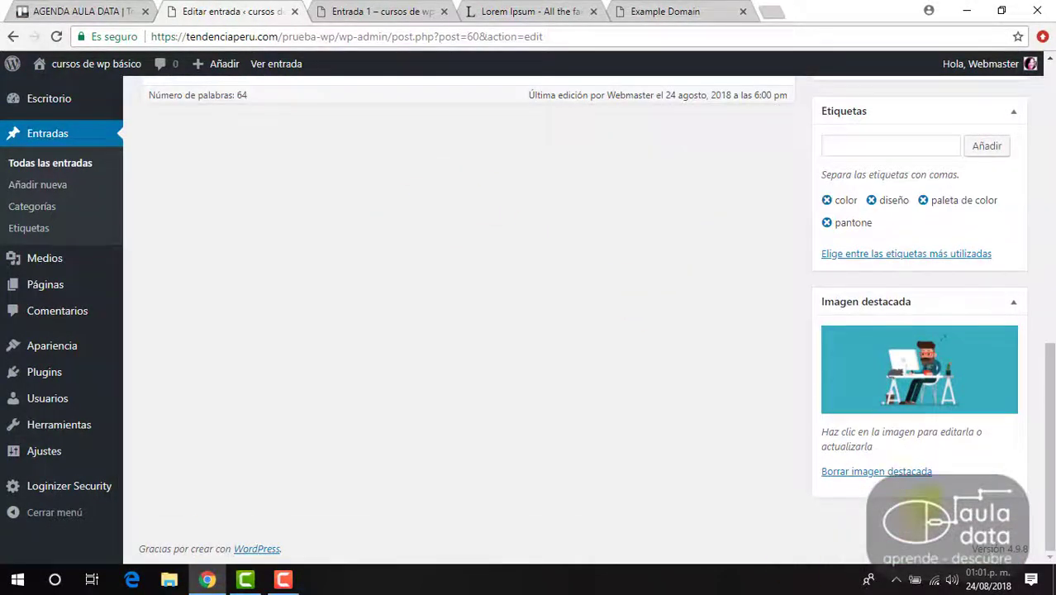
{"action": "scroll", "coordinate": [924, 243], "scroll_direction": "up", "scroll_amount": 8}
{"action": "scroll", "coordinate": [924, 243], "scroll_direction": "up", "scroll_amount": 3}
{"action": "scroll", "coordinate": [924, 239], "scroll_direction": "down", "scroll_amount": 10}
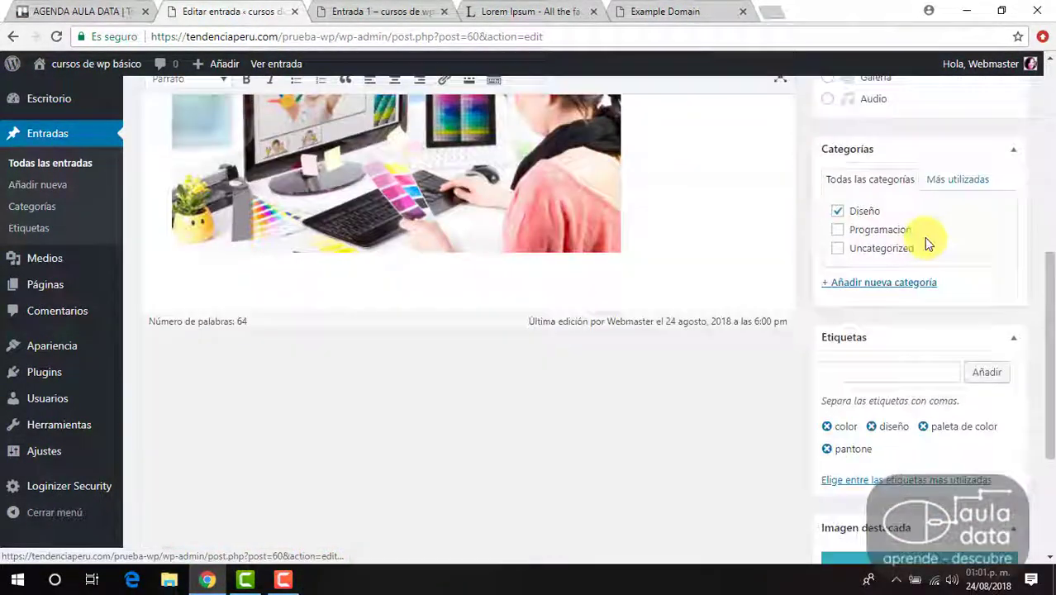
{"action": "scroll", "coordinate": [923, 240], "scroll_direction": "up", "scroll_amount": 8}
{"action": "scroll", "coordinate": [924, 237], "scroll_direction": "up", "scroll_amount": 3}
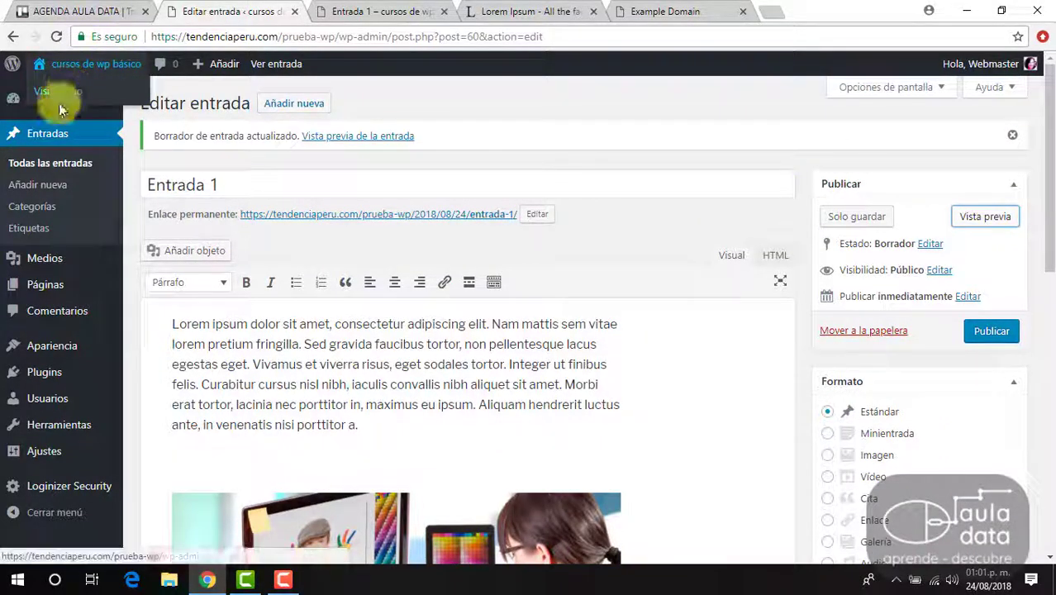
Show the list of all posts, inspect the quick edit options of "Entrada 1" and cancel without changes
{"action": "left_click", "coordinate": [49, 166]}
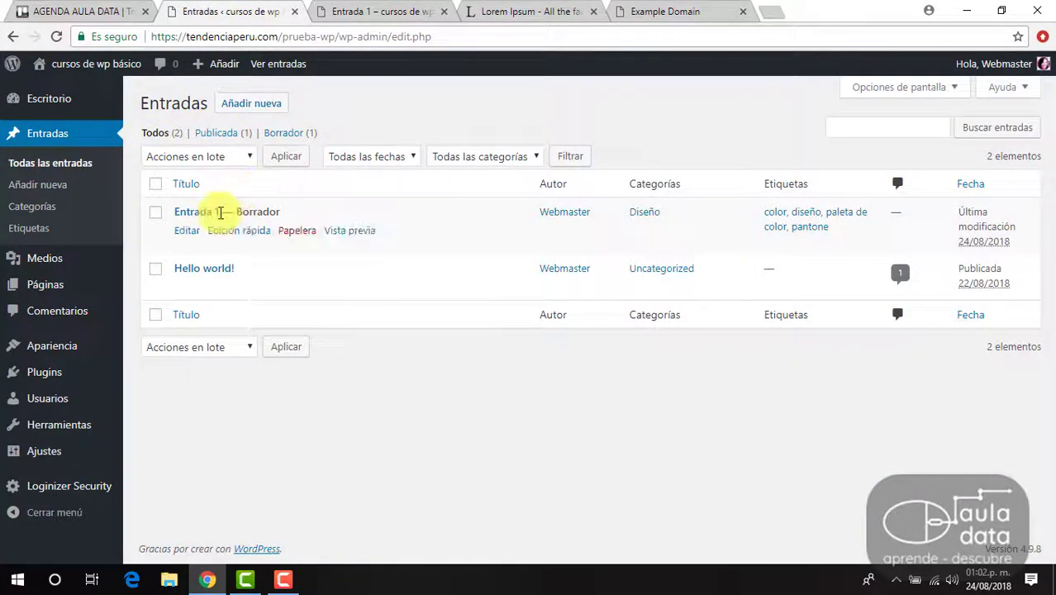
{"action": "left_click", "coordinate": [235, 230]}
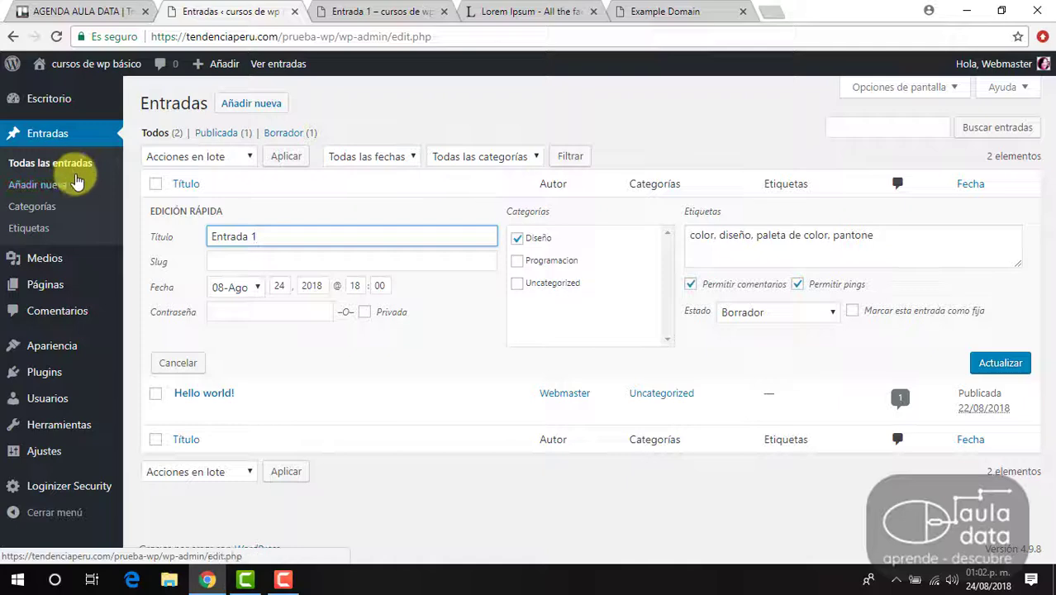
{"action": "left_click", "coordinate": [186, 364]}
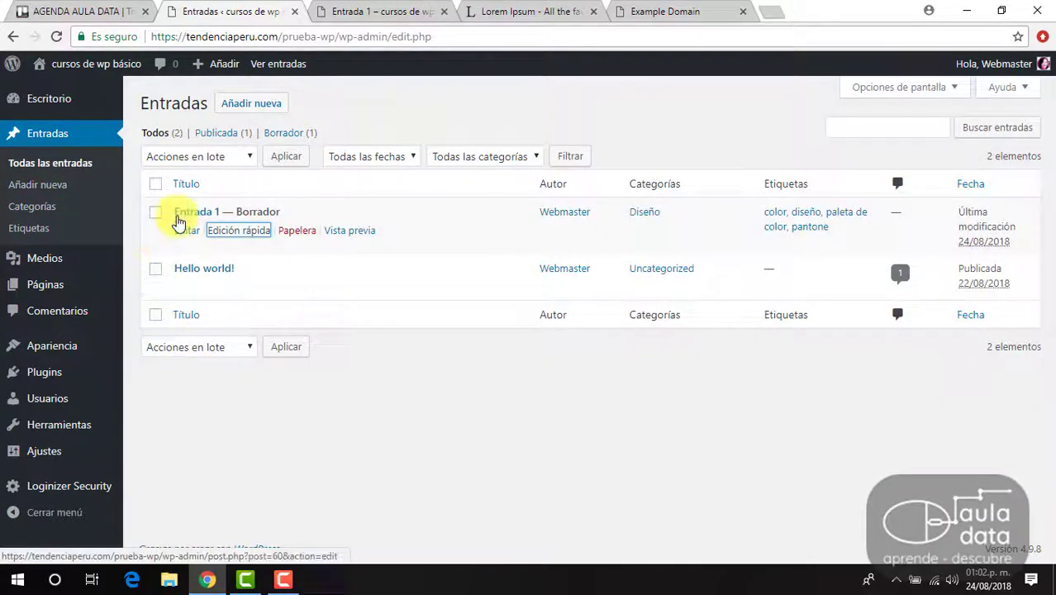
Open "Entrada 1" in the full editor and look over its content and setting boxes
{"action": "left_click", "coordinate": [193, 238]}
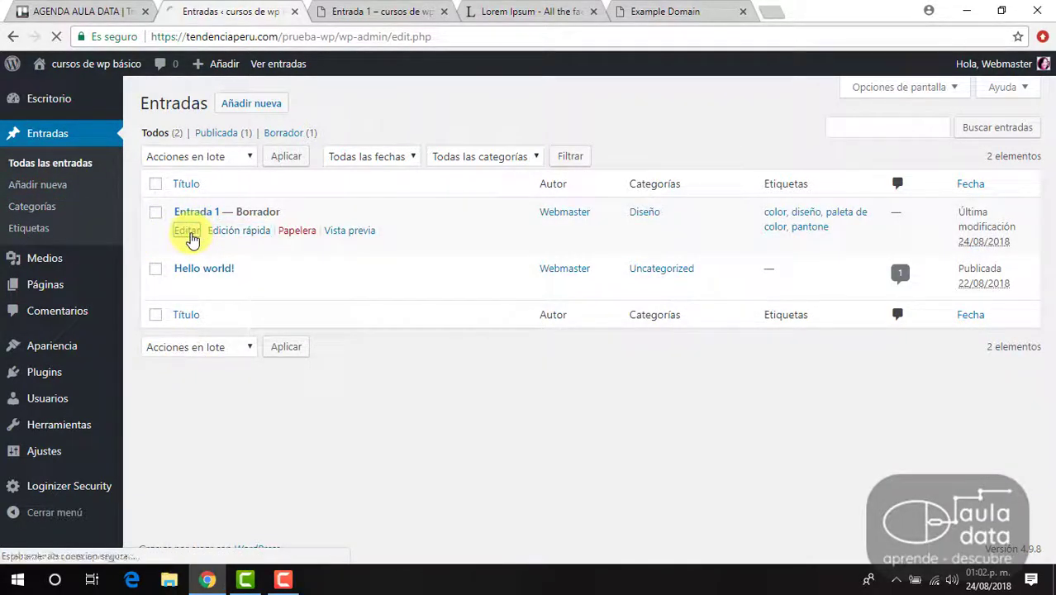
{"action": "scroll", "coordinate": [523, 205], "scroll_direction": "down", "scroll_amount": 5}
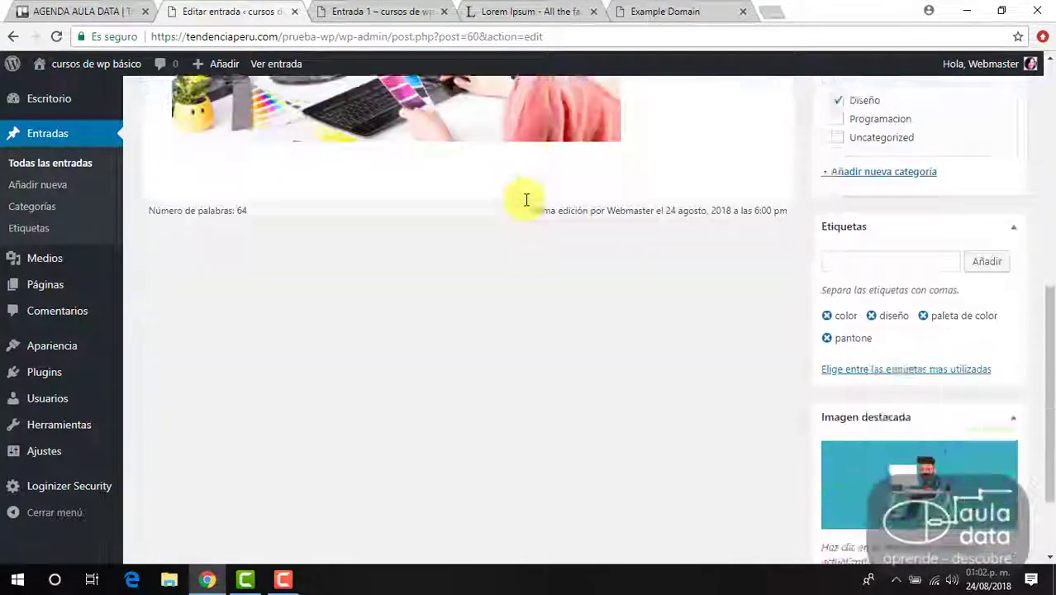
{"action": "scroll", "coordinate": [525, 203], "scroll_direction": "up", "scroll_amount": 10}
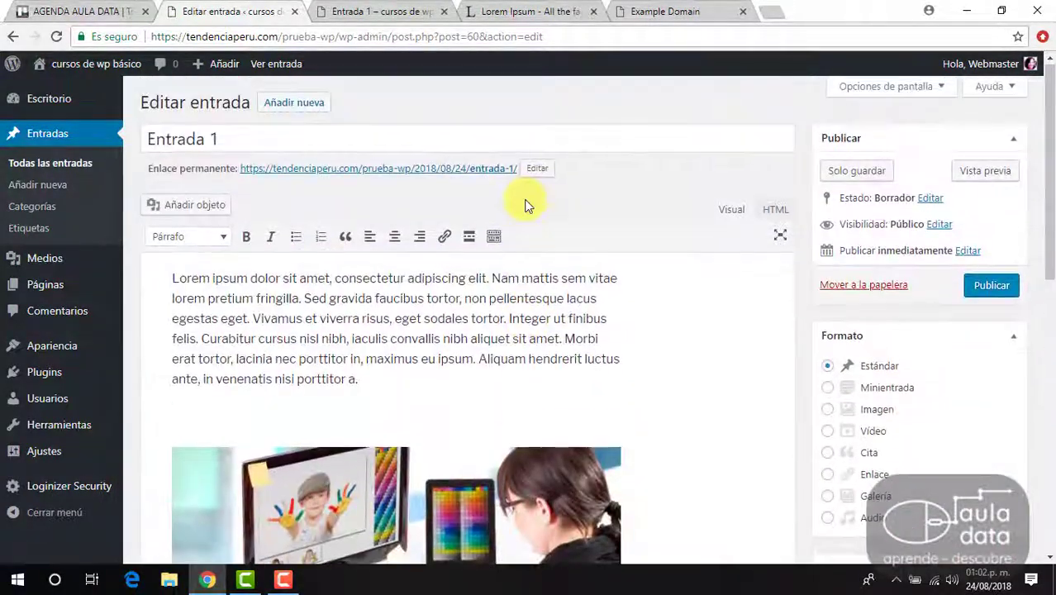
{"action": "scroll", "coordinate": [525, 203], "scroll_direction": "down", "scroll_amount": 10}
{"action": "scroll", "coordinate": [566, 314], "scroll_direction": "up", "scroll_amount": 10}
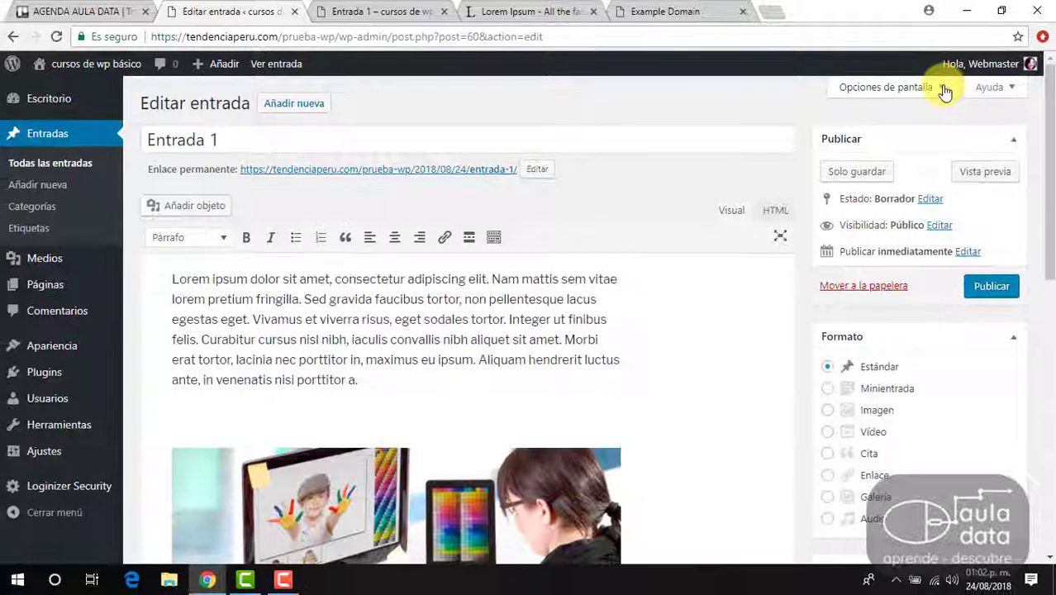
Enable the Comentarios box in the editor's screen options and bring that box into view below the content
{"action": "left_click", "coordinate": [888, 134]}
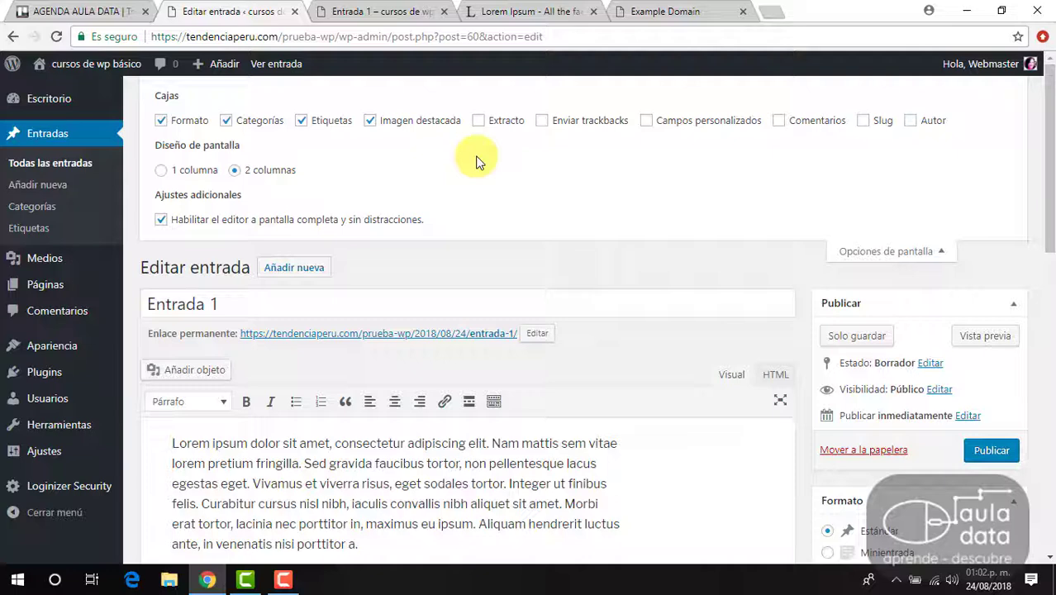
{"action": "scroll", "coordinate": [476, 161], "scroll_direction": "down", "scroll_amount": 1}
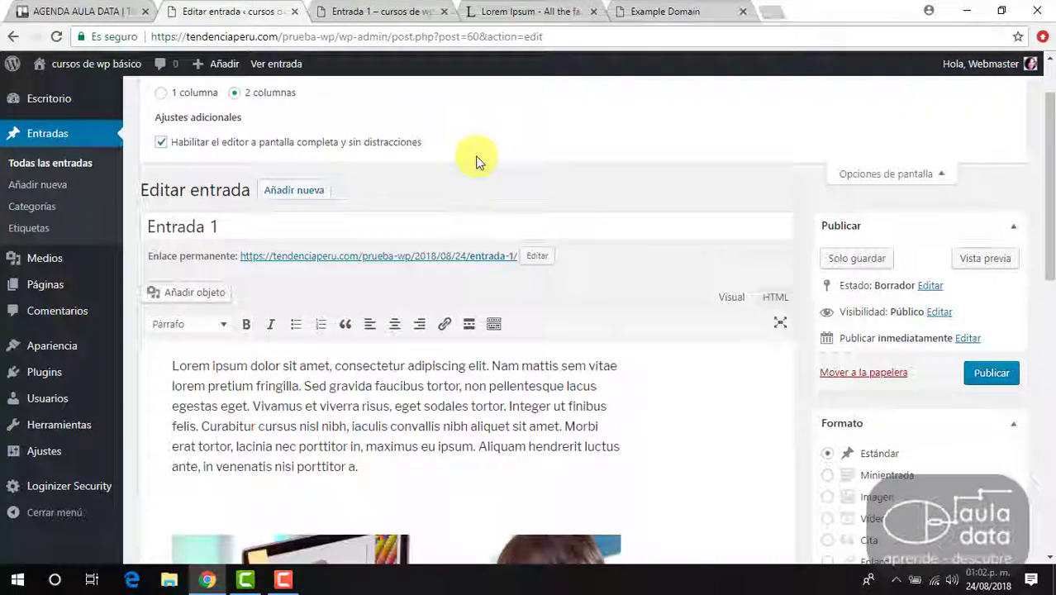
{"action": "scroll", "coordinate": [476, 161], "scroll_direction": "up", "scroll_amount": 1}
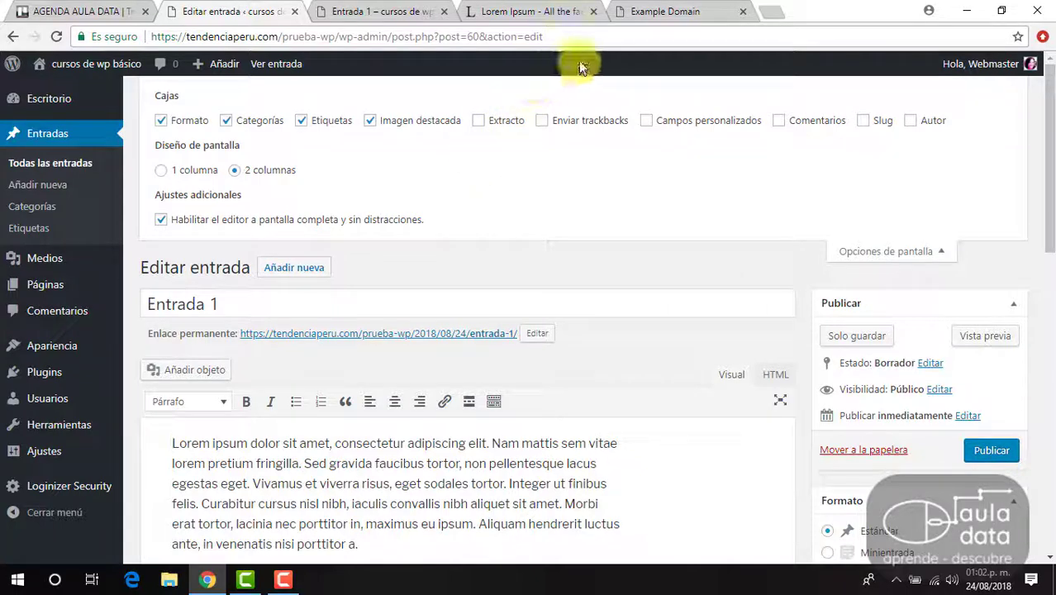
{"action": "left_click", "coordinate": [778, 122]}
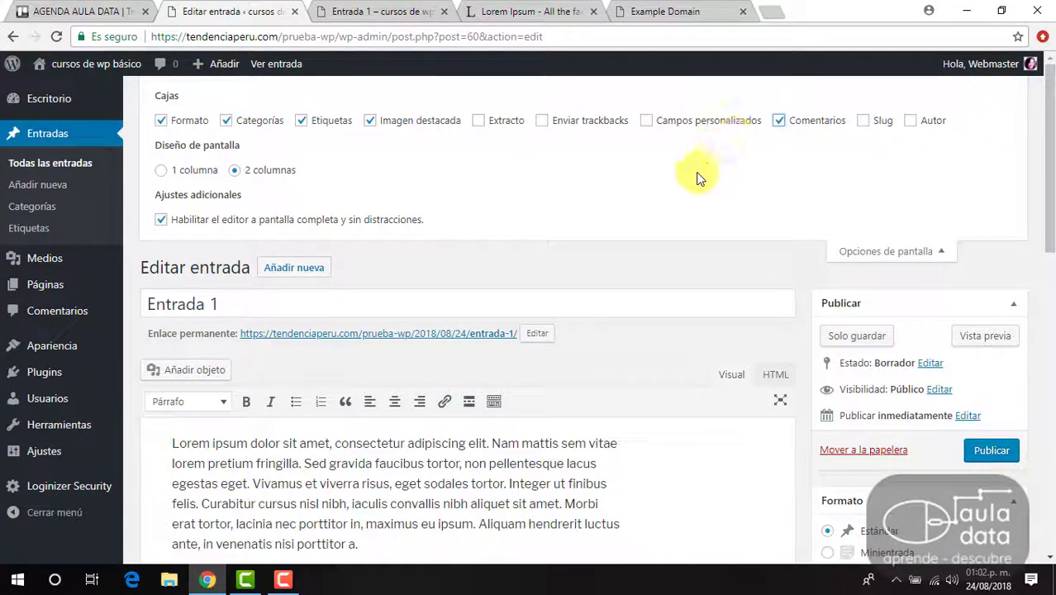
{"action": "scroll", "coordinate": [696, 178], "scroll_direction": "down", "scroll_amount": 12}
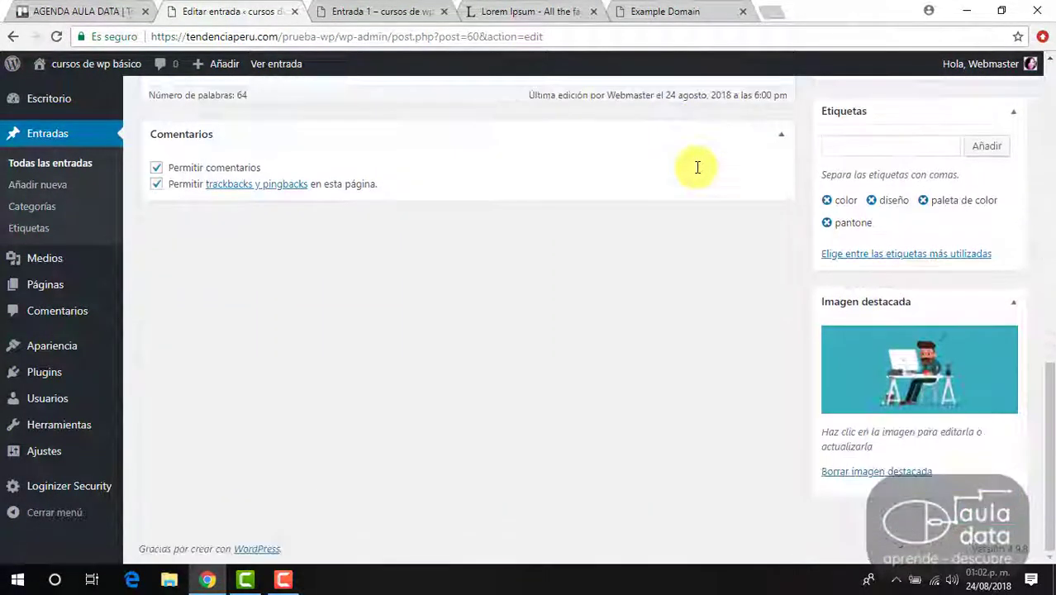
{"action": "scroll", "coordinate": [697, 174], "scroll_direction": "up", "scroll_amount": 2}
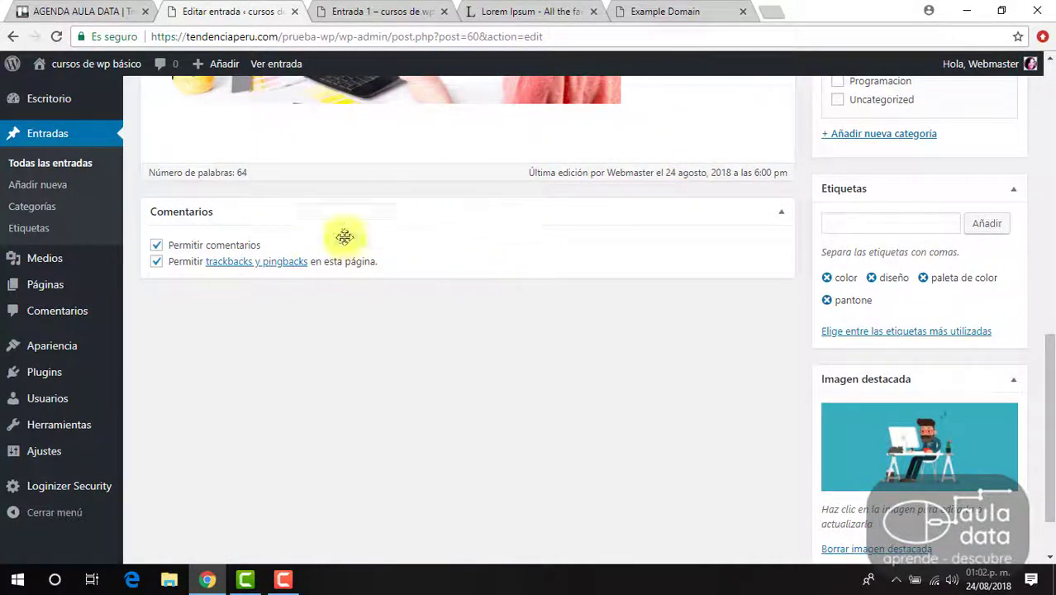
Disallow trackbacks and pingbacks for the post and save it as a draft
{"action": "left_click", "coordinate": [156, 261]}
{"action": "scroll", "coordinate": [639, 232], "scroll_direction": "up", "scroll_amount": 10}
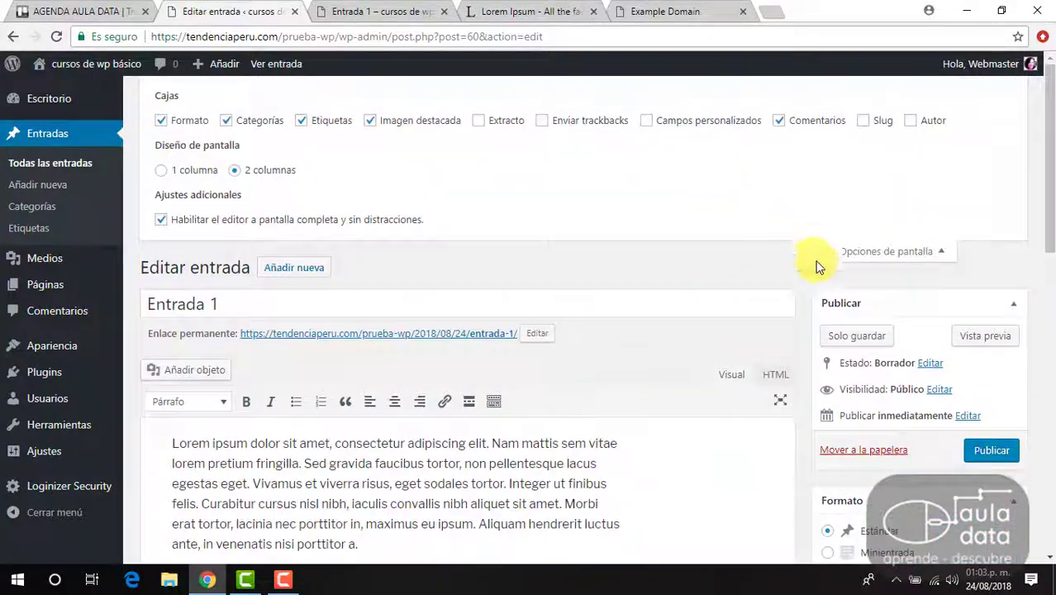
{"action": "left_click", "coordinate": [849, 337]}
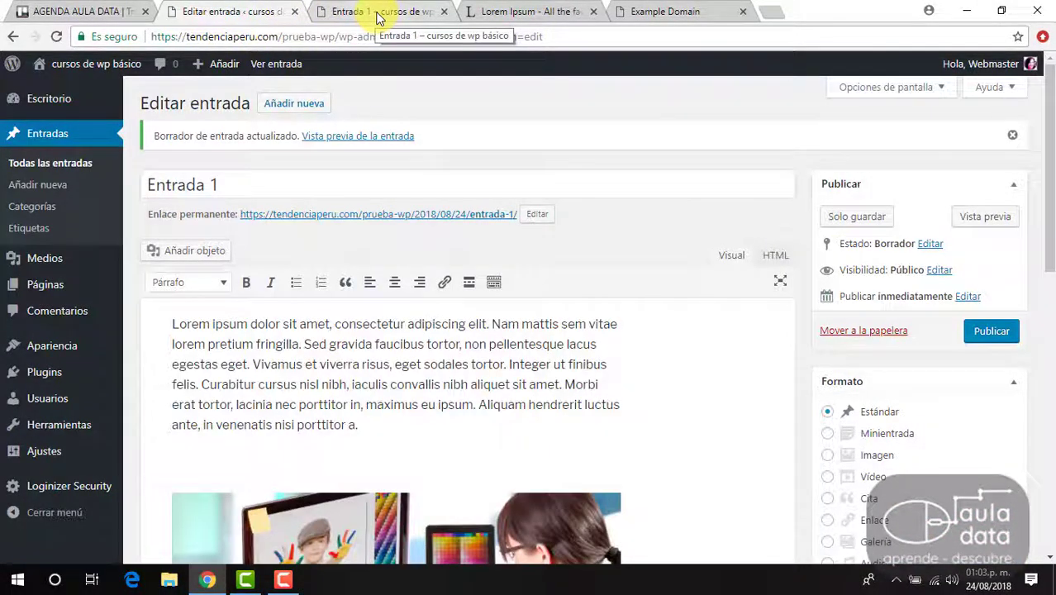
Switch to the open preview of "Entrada 1" and check the comment section and the rest of the page
{"action": "left_click", "coordinate": [378, 18]}
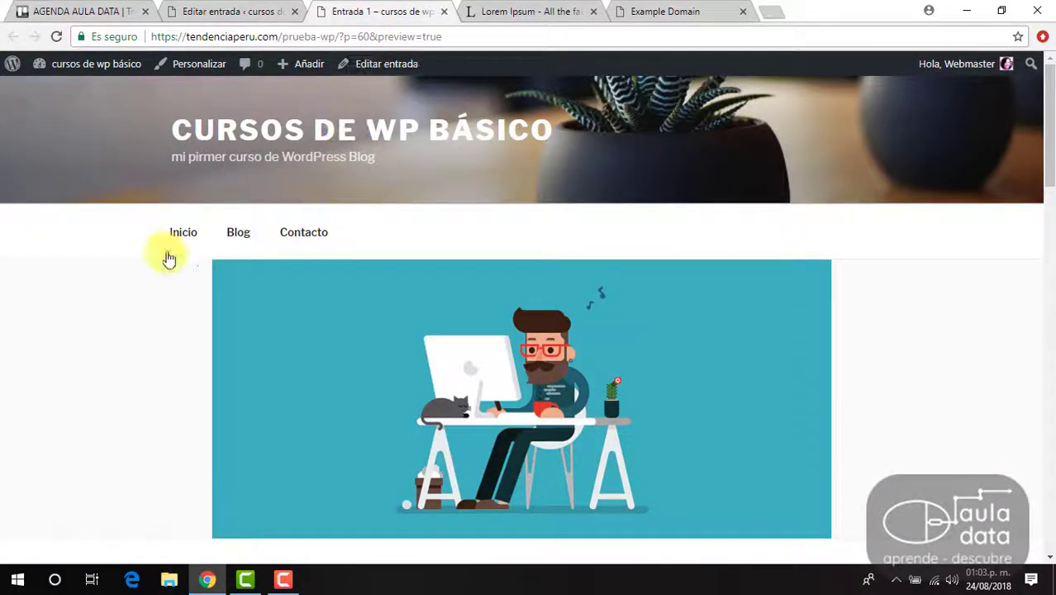
{"action": "scroll", "coordinate": [165, 255], "scroll_direction": "down", "scroll_amount": 8}
{"action": "scroll", "coordinate": [306, 353], "scroll_direction": "down", "scroll_amount": 4}
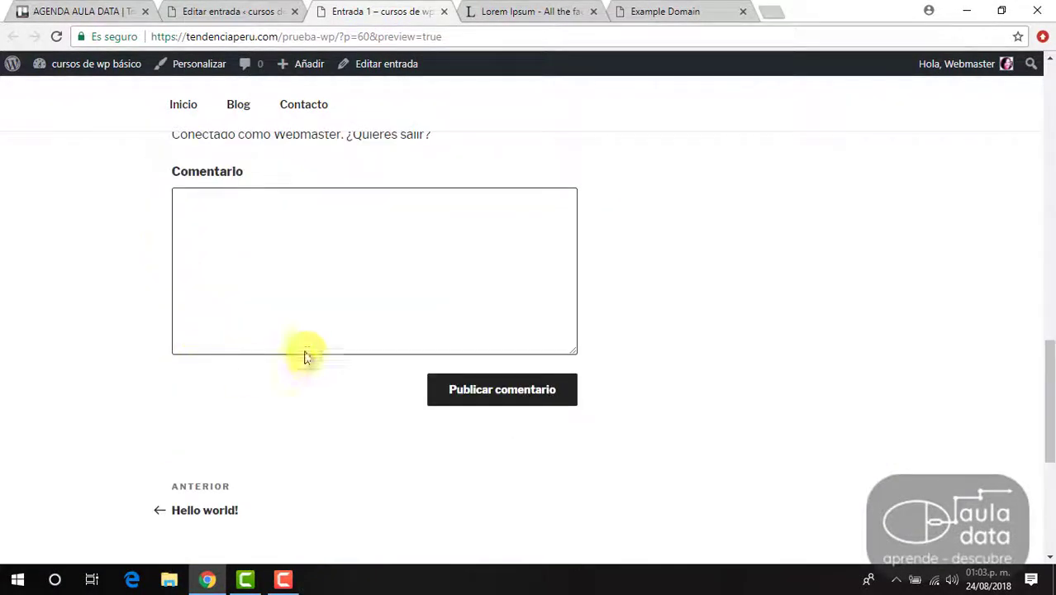
{"action": "scroll", "coordinate": [332, 228], "scroll_direction": "up", "scroll_amount": 2}
{"action": "scroll", "coordinate": [332, 228], "scroll_direction": "up", "scroll_amount": 10}
{"action": "scroll", "coordinate": [330, 228], "scroll_direction": "down", "scroll_amount": 5}
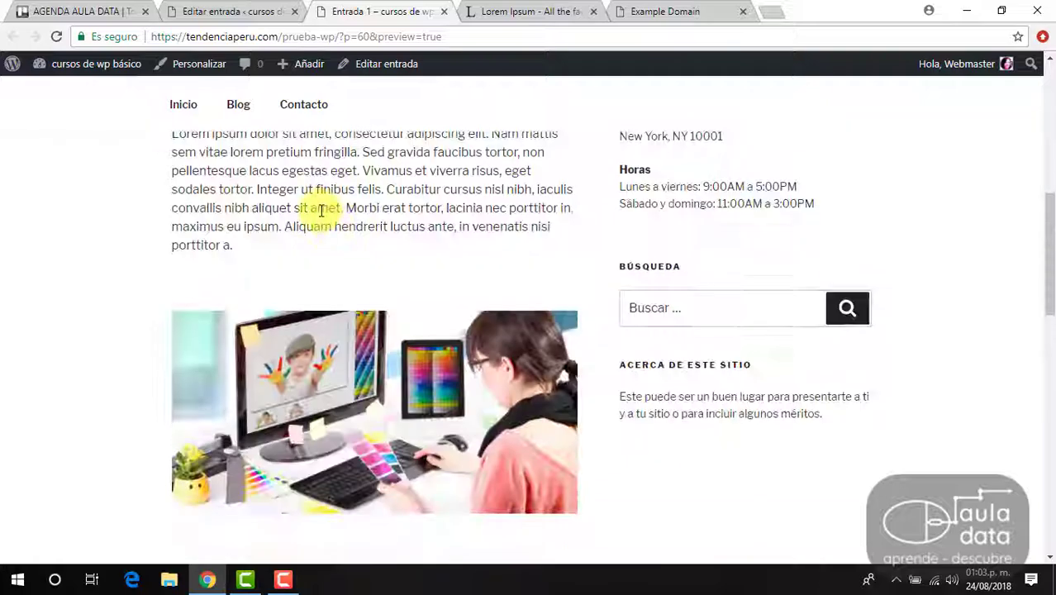
Reload the "Entrada 1" preview and check the end of the page for the comment section
{"action": "left_click", "coordinate": [57, 38]}
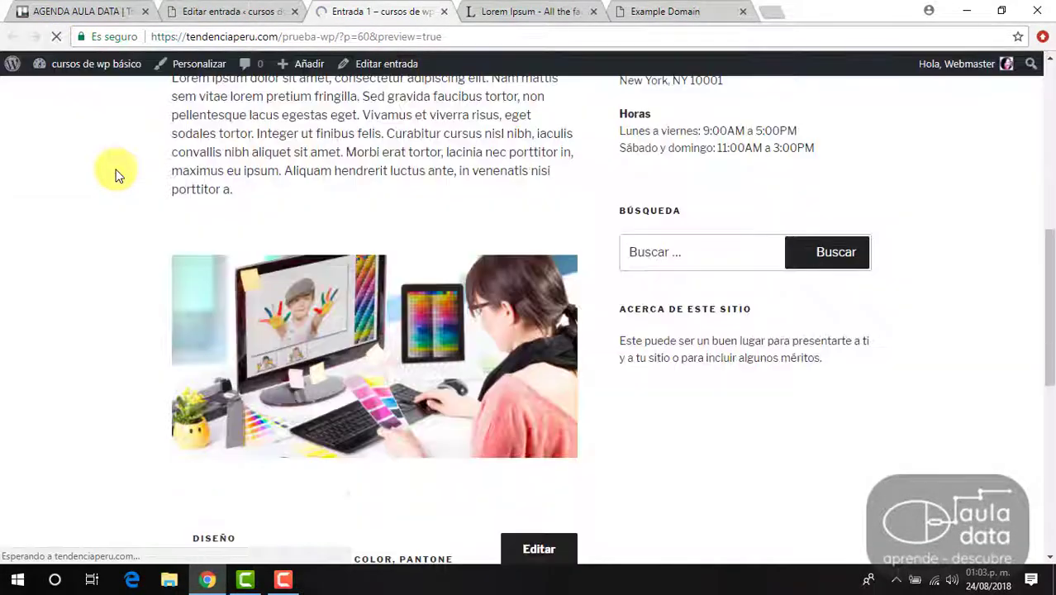
{"action": "scroll", "coordinate": [234, 129], "scroll_direction": "down", "scroll_amount": 10}
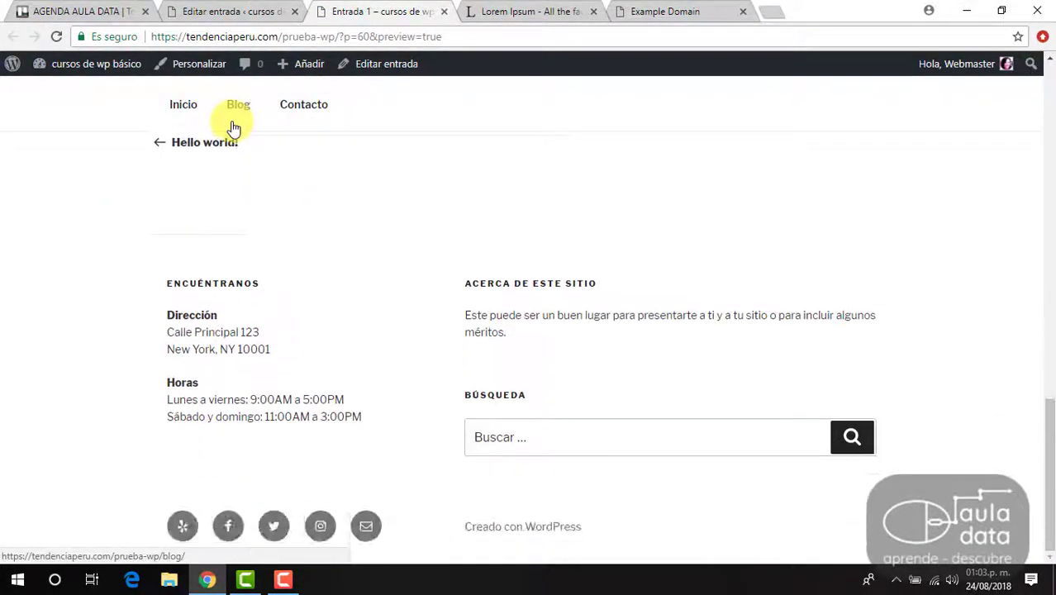
{"action": "scroll", "coordinate": [234, 129], "scroll_direction": "up", "scroll_amount": 10}
{"action": "scroll", "coordinate": [234, 129], "scroll_direction": "down", "scroll_amount": 8}
{"action": "scroll", "coordinate": [234, 129], "scroll_direction": "down", "scroll_amount": 1}
{"action": "scroll", "coordinate": [252, 191], "scroll_direction": "up", "scroll_amount": 10}
{"action": "scroll", "coordinate": [252, 192], "scroll_direction": "down", "scroll_amount": 6}
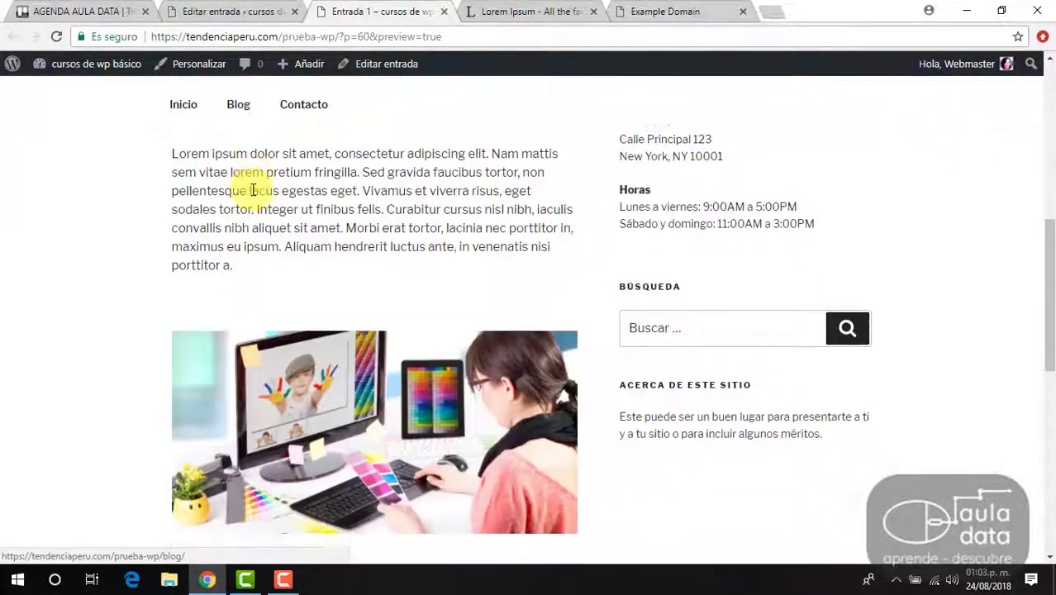
{"action": "scroll", "coordinate": [252, 190], "scroll_direction": "down", "scroll_amount": 6}
{"action": "scroll", "coordinate": [252, 190], "scroll_direction": "up", "scroll_amount": 10}
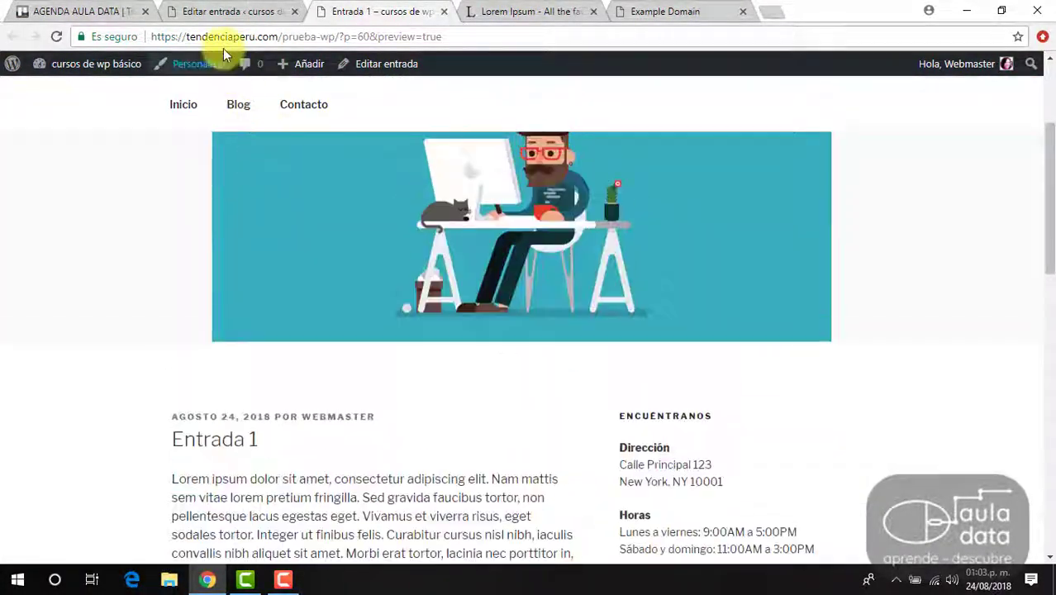
Return to the post editor tab, open the site's comment settings and disallow comments on new articles
{"action": "left_click", "coordinate": [235, 12]}
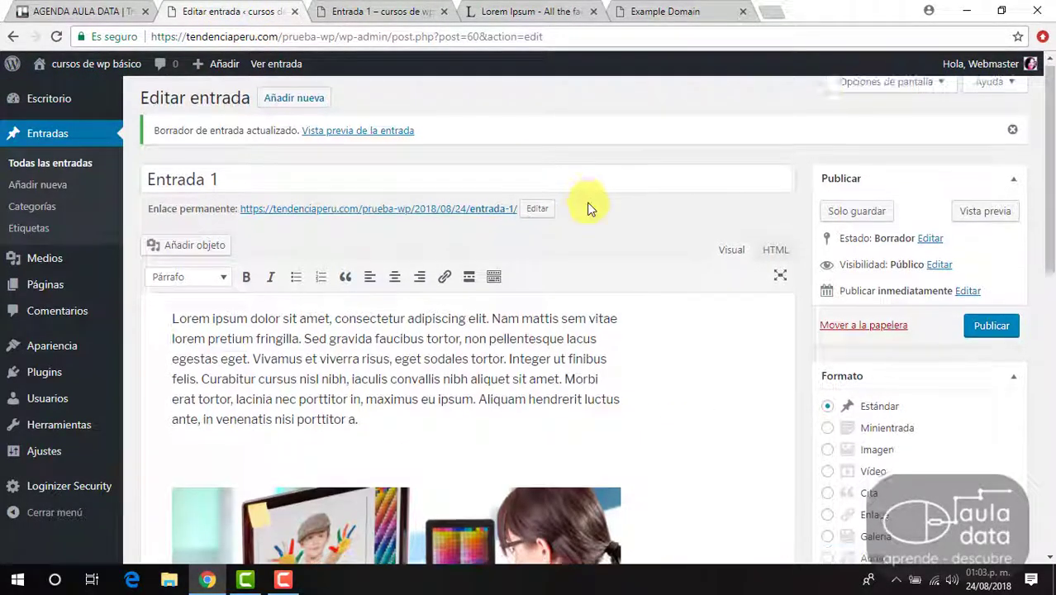
{"action": "scroll", "coordinate": [589, 207], "scroll_direction": "down", "scroll_amount": 10}
{"action": "scroll", "coordinate": [587, 208], "scroll_direction": "up", "scroll_amount": 10}
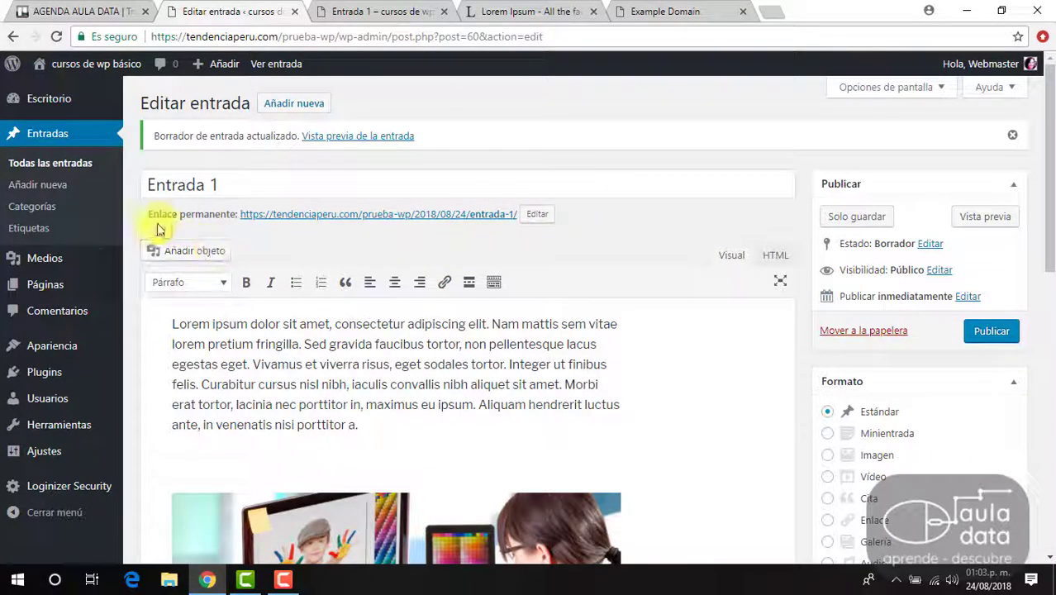
{"action": "mouse_move", "coordinate": [56, 456]}
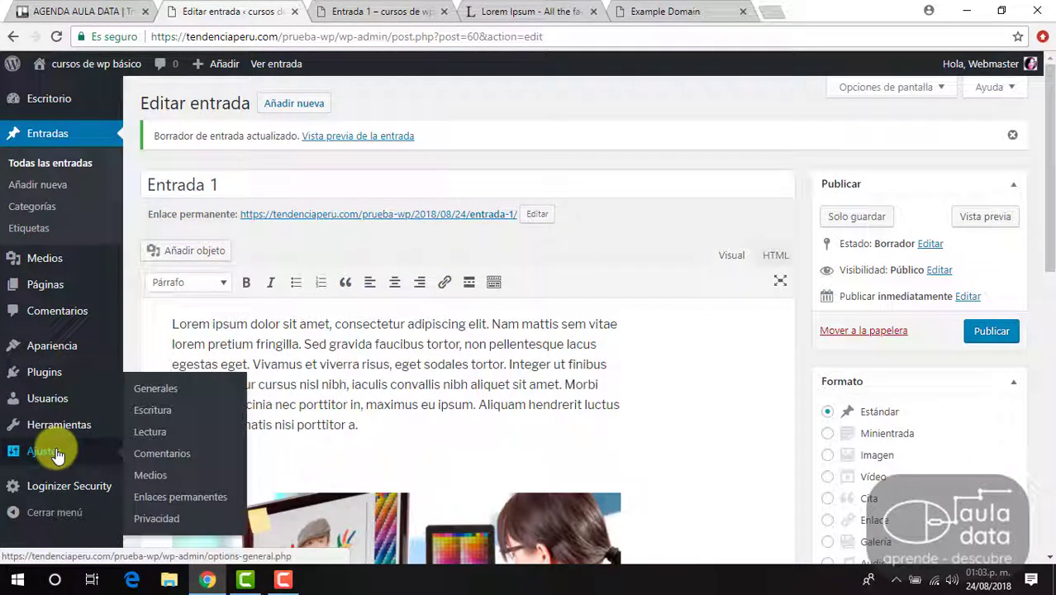
{"action": "scroll", "coordinate": [183, 405], "scroll_direction": "down", "scroll_amount": 2}
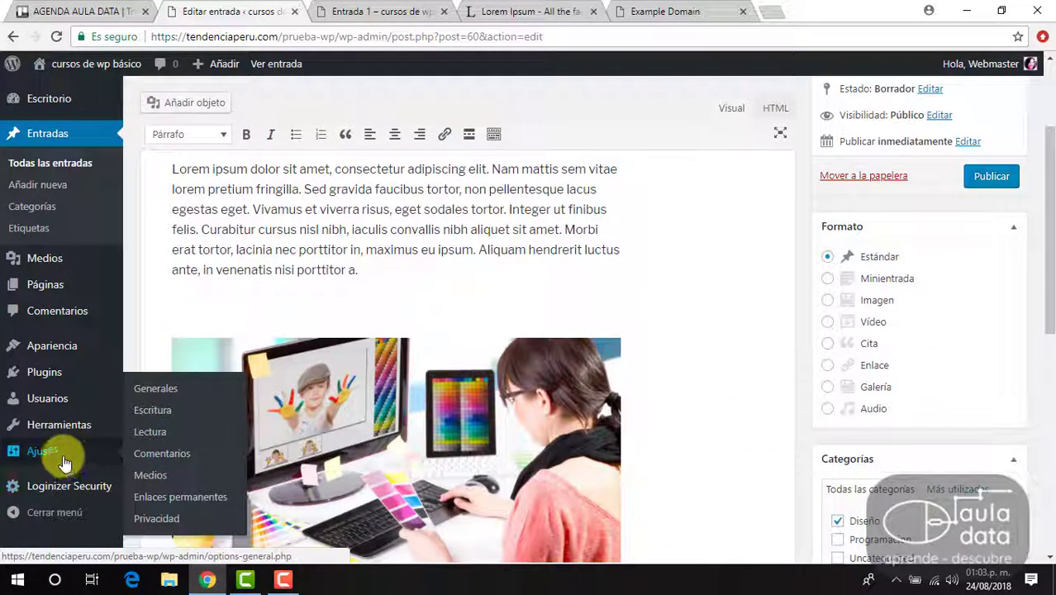
{"action": "left_click", "coordinate": [165, 438]}
{"action": "left_click", "coordinate": [39, 409]}
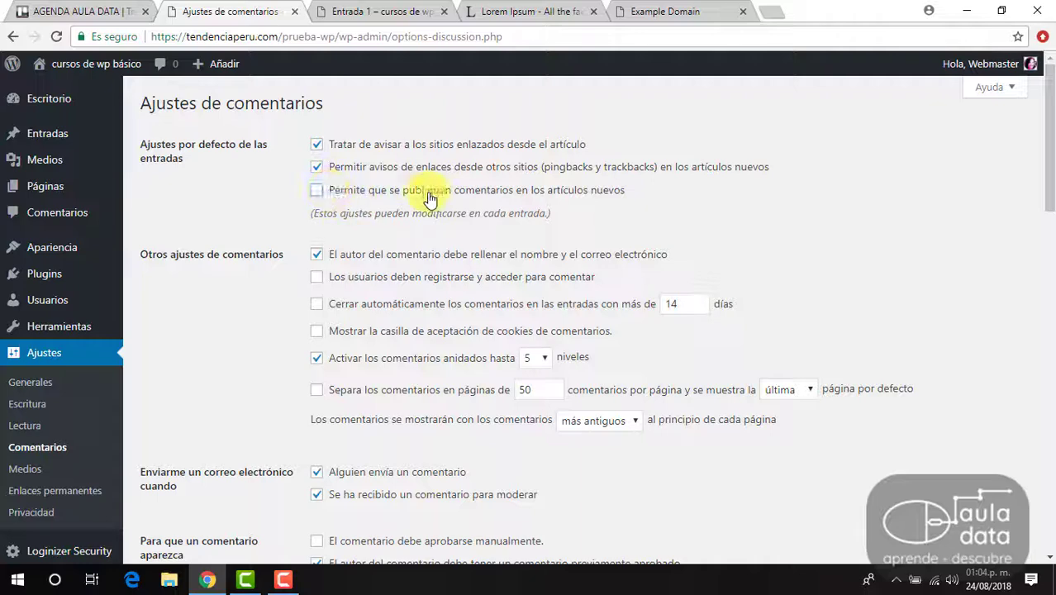
Require users to register and log in to comment, and require comments to be approved manually
{"action": "scroll", "coordinate": [429, 199], "scroll_direction": "down", "scroll_amount": 3}
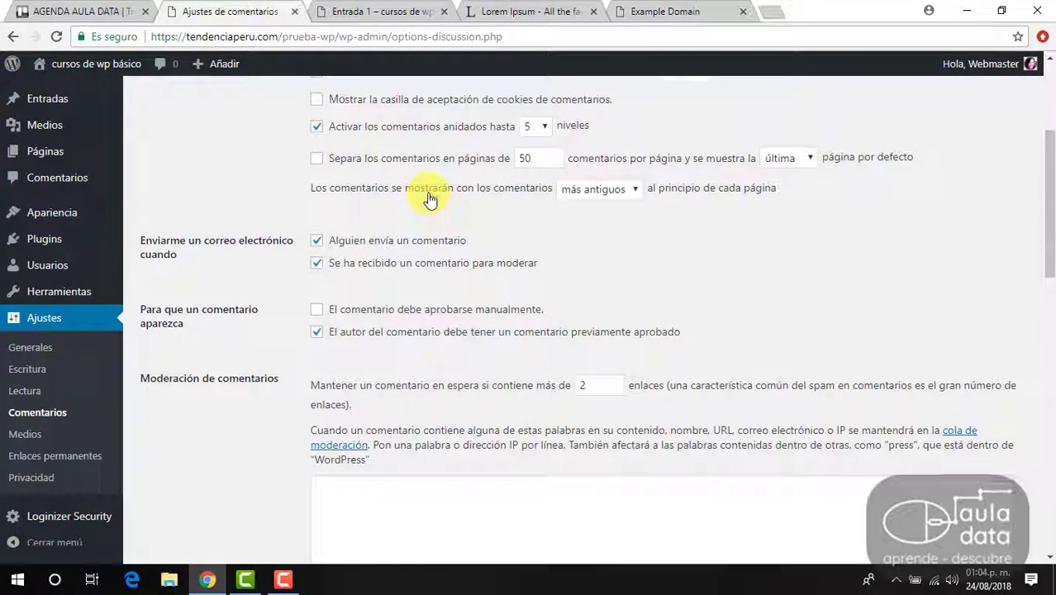
{"action": "scroll", "coordinate": [430, 198], "scroll_direction": "up", "scroll_amount": 3}
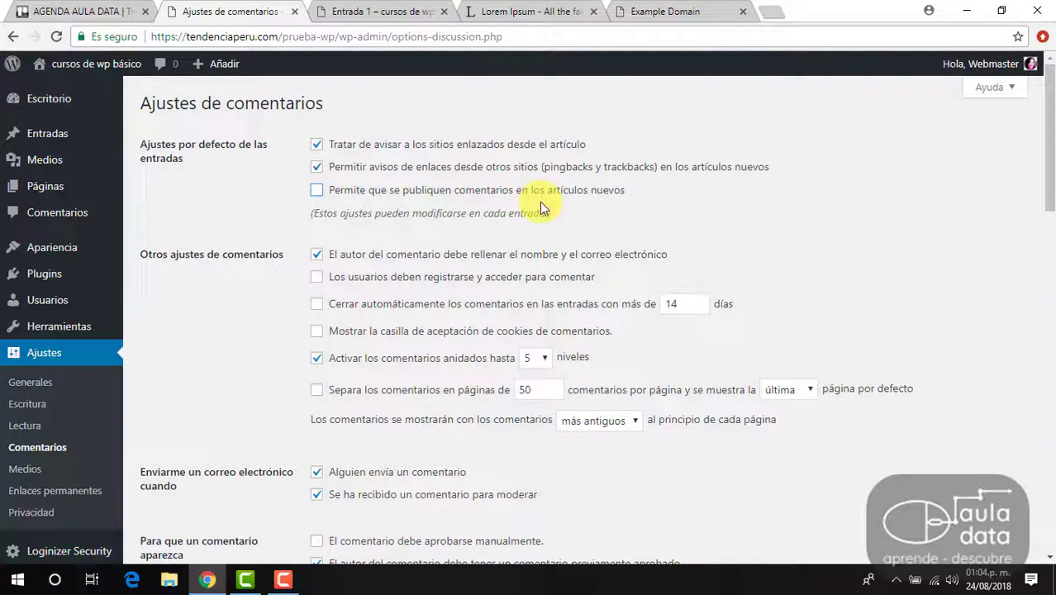
{"action": "scroll", "coordinate": [353, 330], "scroll_direction": "down", "scroll_amount": 15}
{"action": "scroll", "coordinate": [353, 330], "scroll_direction": "down", "scroll_amount": 4}
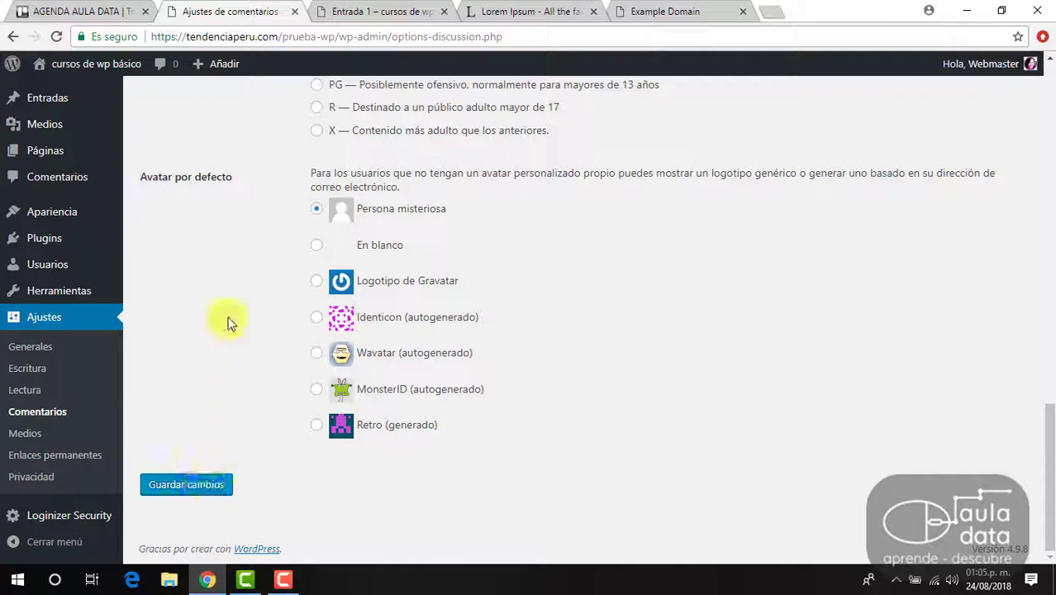
{"action": "scroll", "coordinate": [235, 253], "scroll_direction": "up", "scroll_amount": 20}
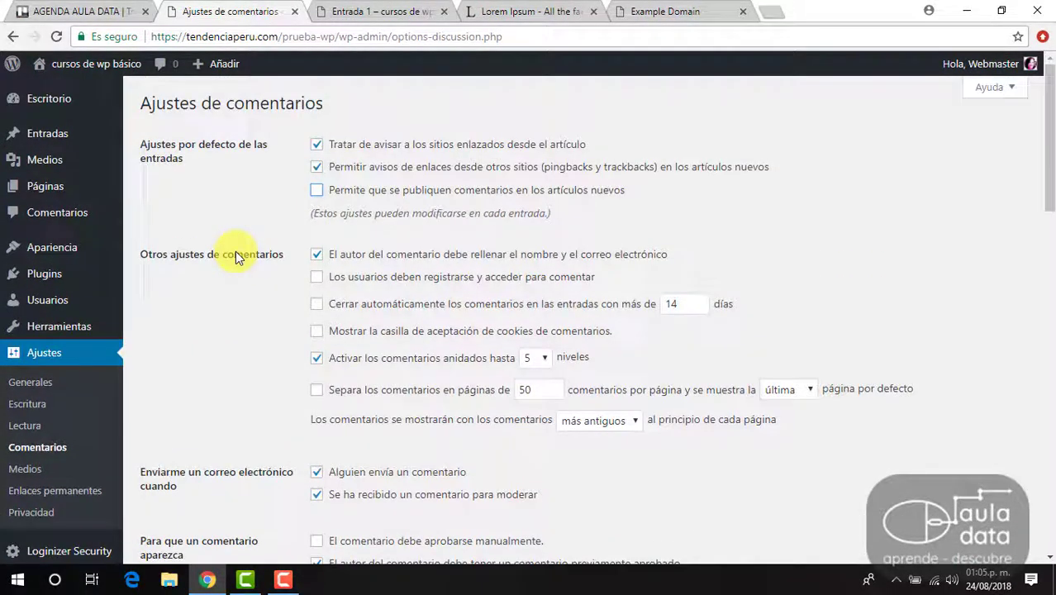
{"action": "left_click", "coordinate": [317, 278]}
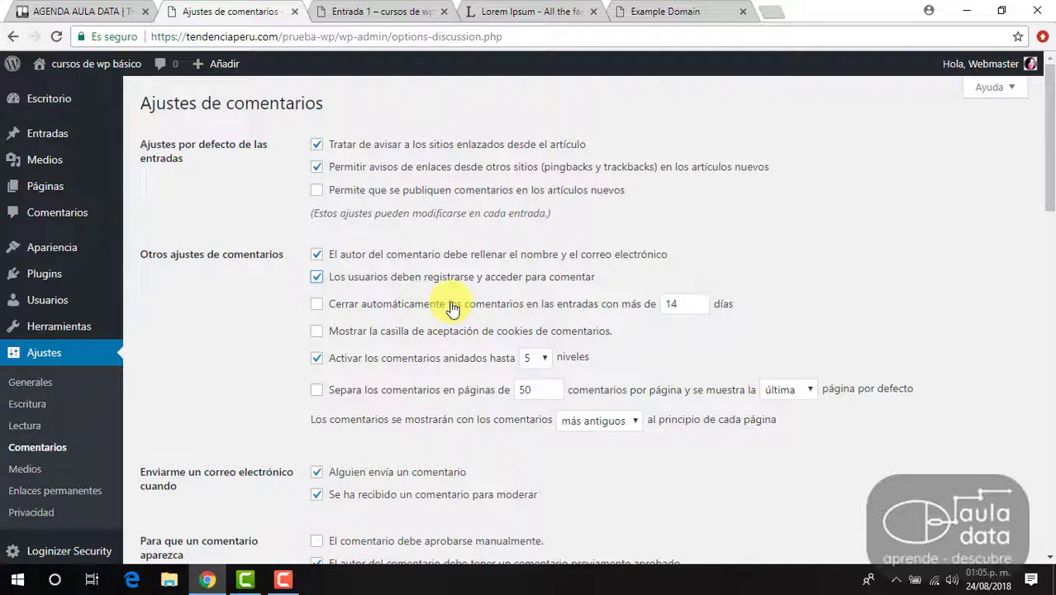
{"action": "scroll", "coordinate": [453, 309], "scroll_direction": "down", "scroll_amount": 3}
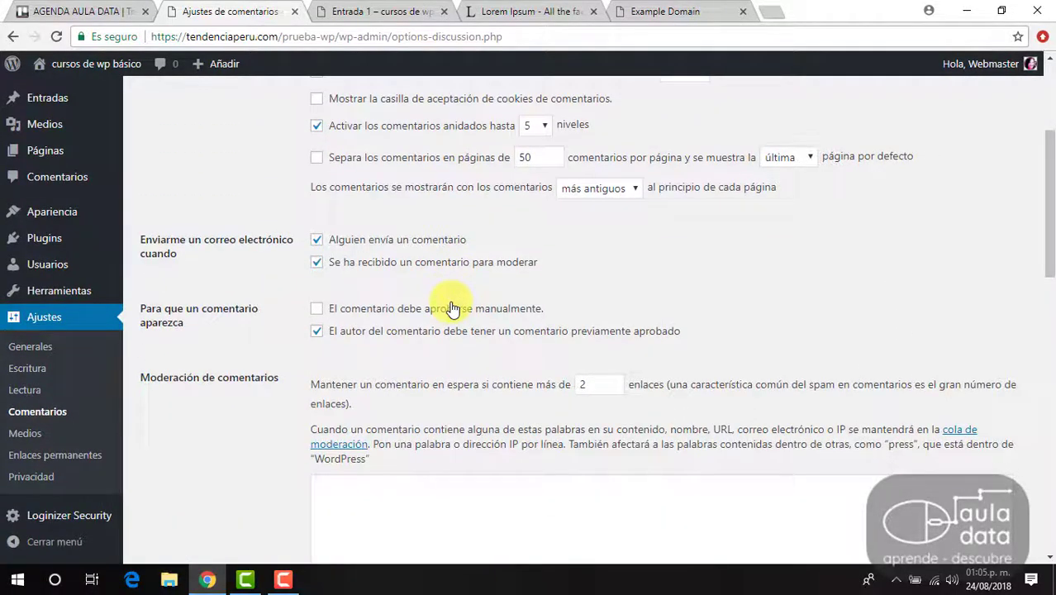
{"action": "left_click", "coordinate": [317, 309]}
Look over the comment moderation, blacklist and avatar options in the comment settings
{"action": "scroll", "coordinate": [478, 285], "scroll_direction": "down", "scroll_amount": 4}
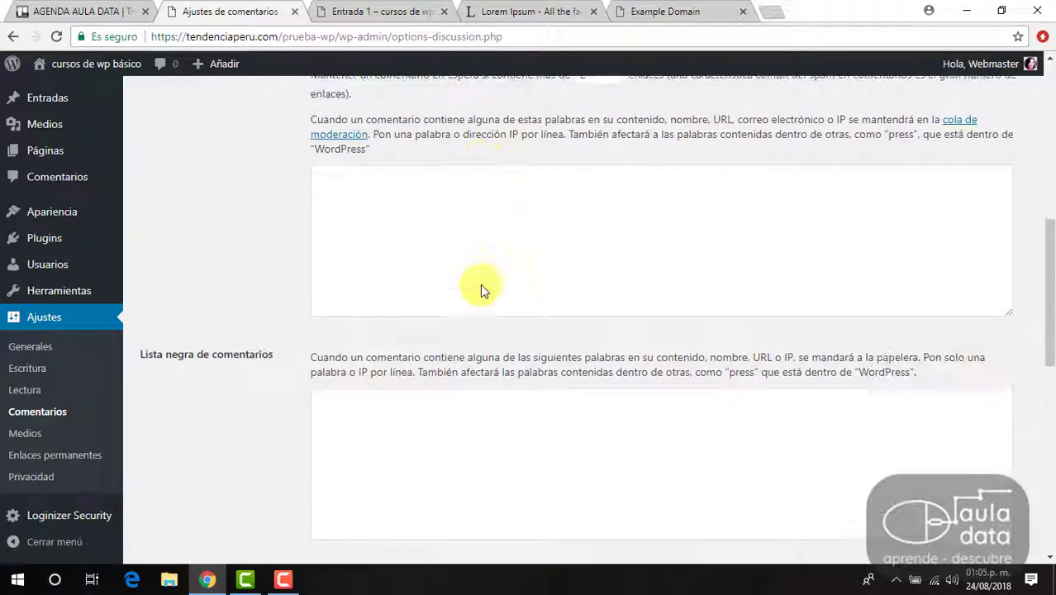
{"action": "scroll", "coordinate": [483, 291], "scroll_direction": "up", "scroll_amount": 5}
{"action": "scroll", "coordinate": [483, 291], "scroll_direction": "down", "scroll_amount": 4}
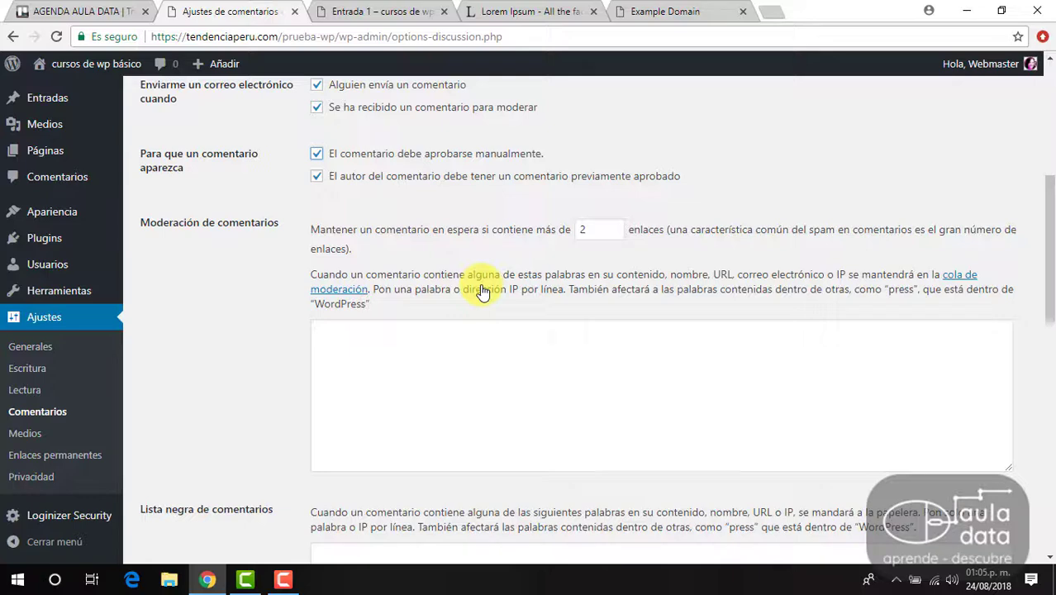
{"action": "scroll", "coordinate": [483, 291], "scroll_direction": "down", "scroll_amount": 3}
{"action": "scroll", "coordinate": [483, 289], "scroll_direction": "up", "scroll_amount": 8}
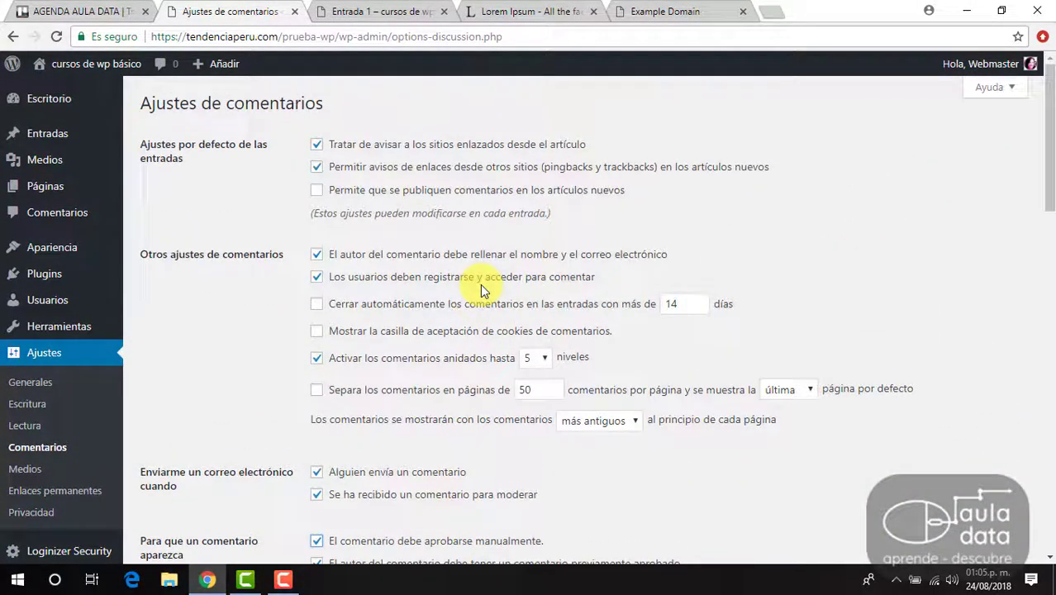
{"action": "scroll", "coordinate": [480, 283], "scroll_direction": "down", "scroll_amount": 8}
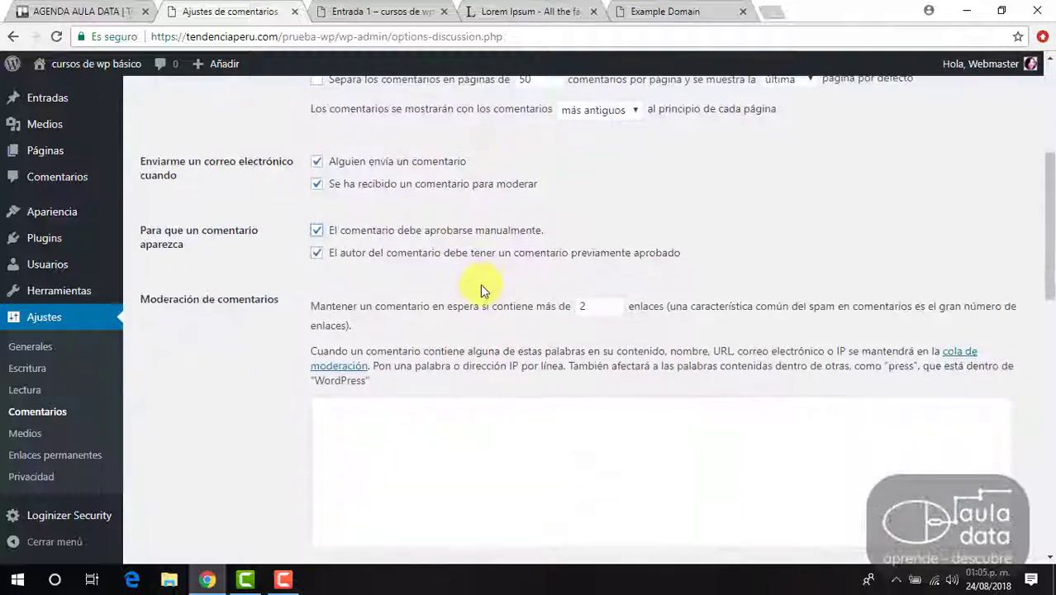
{"action": "scroll", "coordinate": [482, 285], "scroll_direction": "down", "scroll_amount": 2}
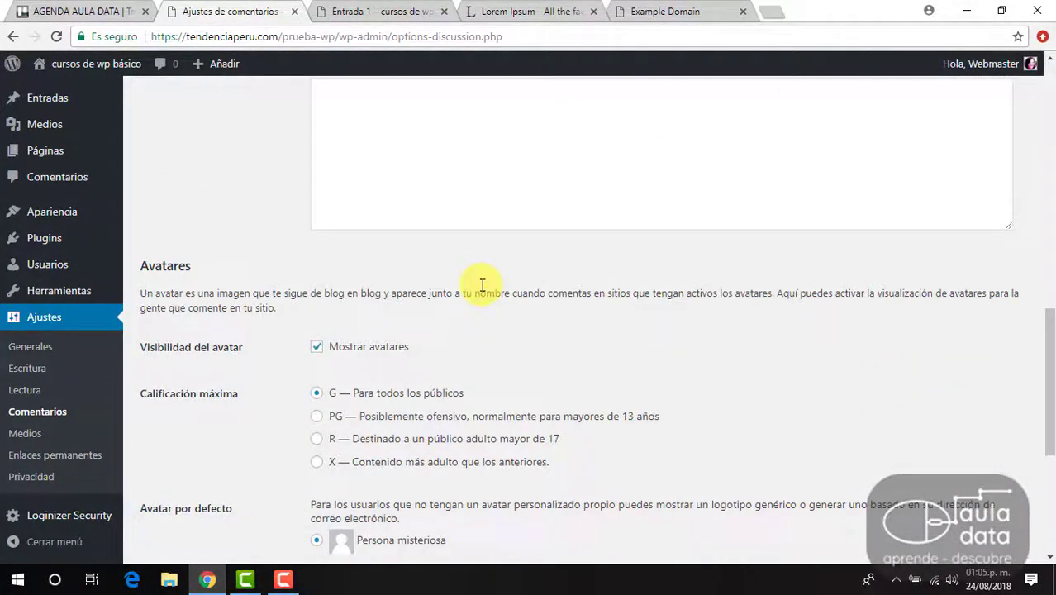
{"action": "scroll", "coordinate": [483, 288], "scroll_direction": "down", "scroll_amount": 4}
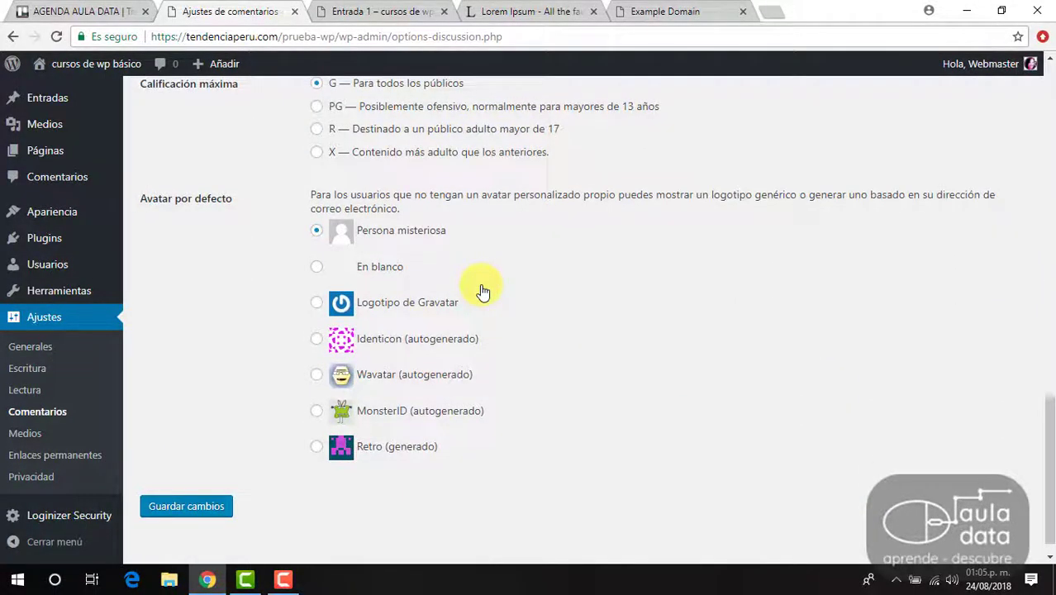
{"action": "scroll", "coordinate": [483, 291], "scroll_direction": "up", "scroll_amount": 14}
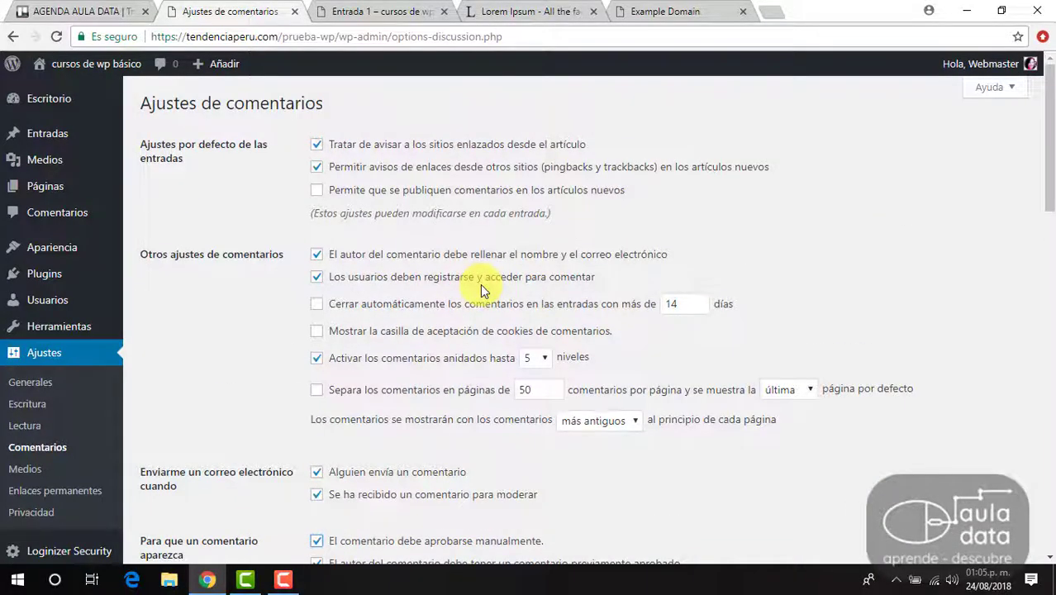
Save the changes to the site's comment settings
{"action": "scroll", "coordinate": [481, 289], "scroll_direction": "down", "scroll_amount": 11}
{"action": "scroll", "coordinate": [483, 287], "scroll_direction": "down", "scroll_amount": 3}
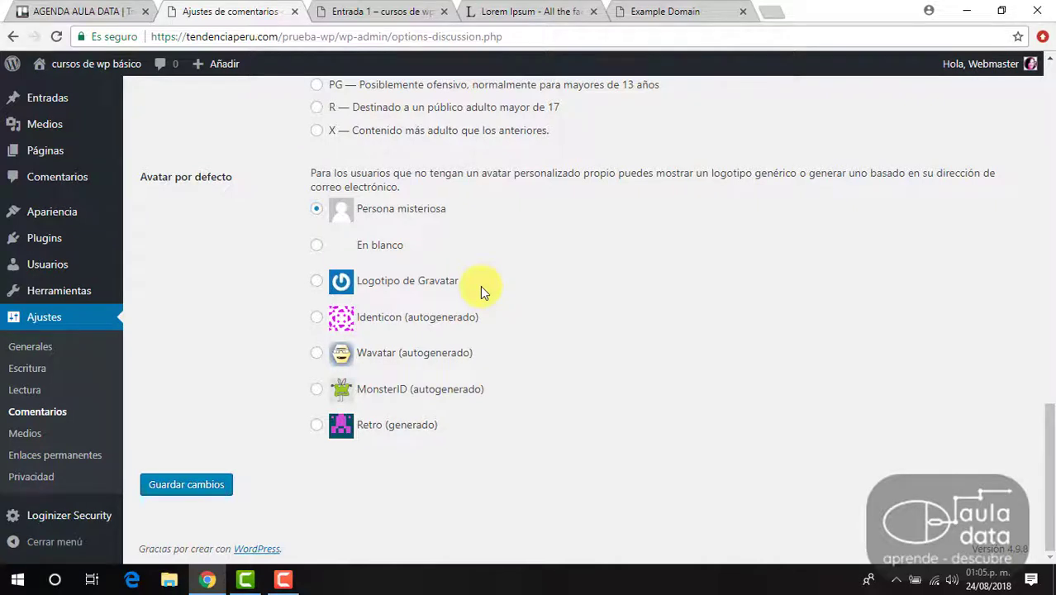
{"action": "left_click", "coordinate": [200, 489]}
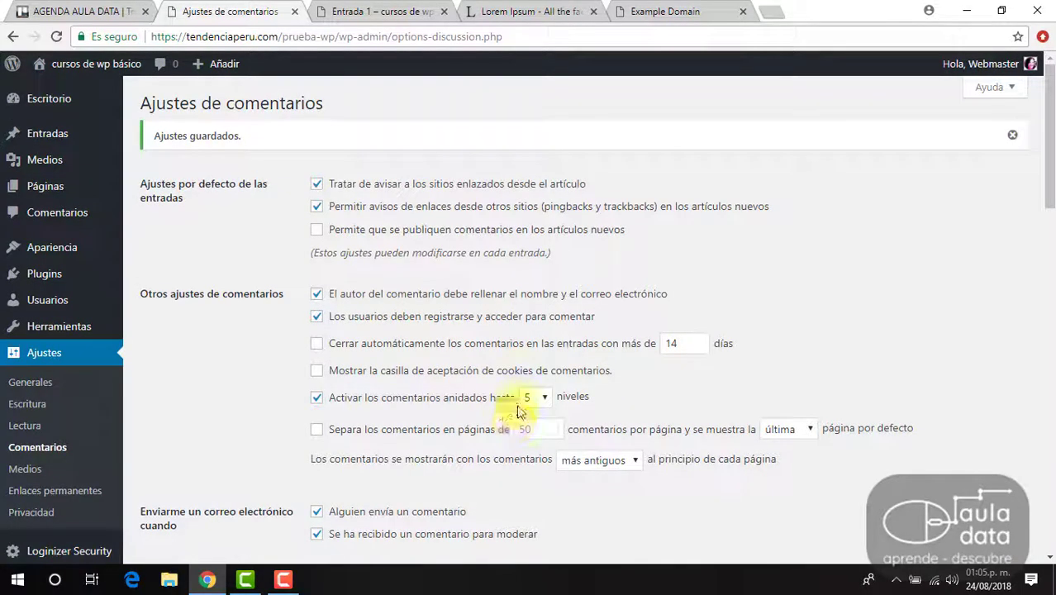
{"action": "scroll", "coordinate": [519, 384], "scroll_direction": "down", "scroll_amount": 3}
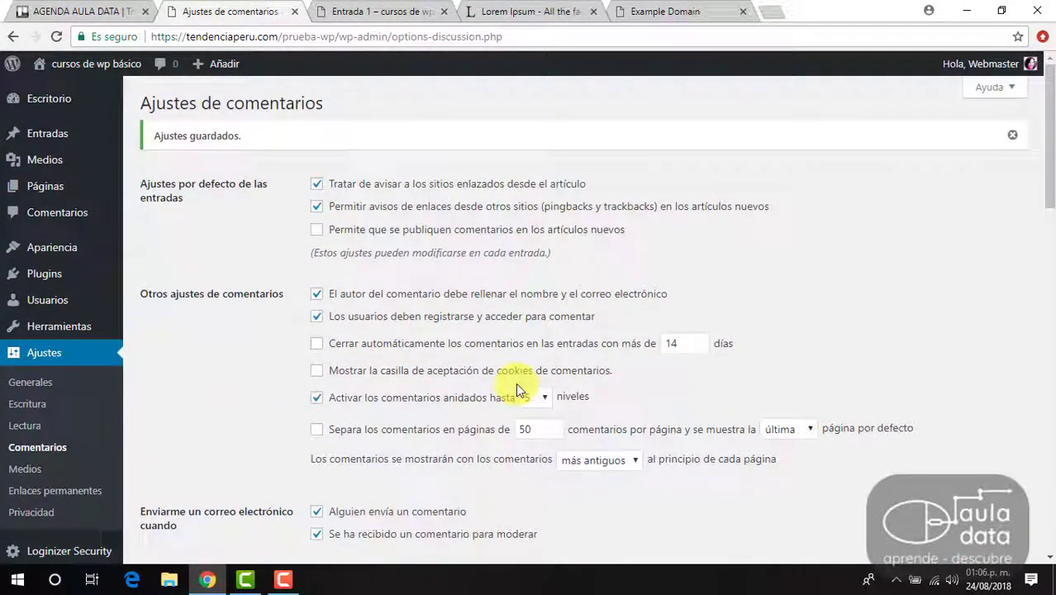
{"action": "scroll", "coordinate": [514, 390], "scroll_direction": "down", "scroll_amount": 5}
{"action": "scroll", "coordinate": [513, 395], "scroll_direction": "down", "scroll_amount": 10}
{"action": "scroll", "coordinate": [195, 380], "scroll_direction": "down", "scroll_amount": 10}
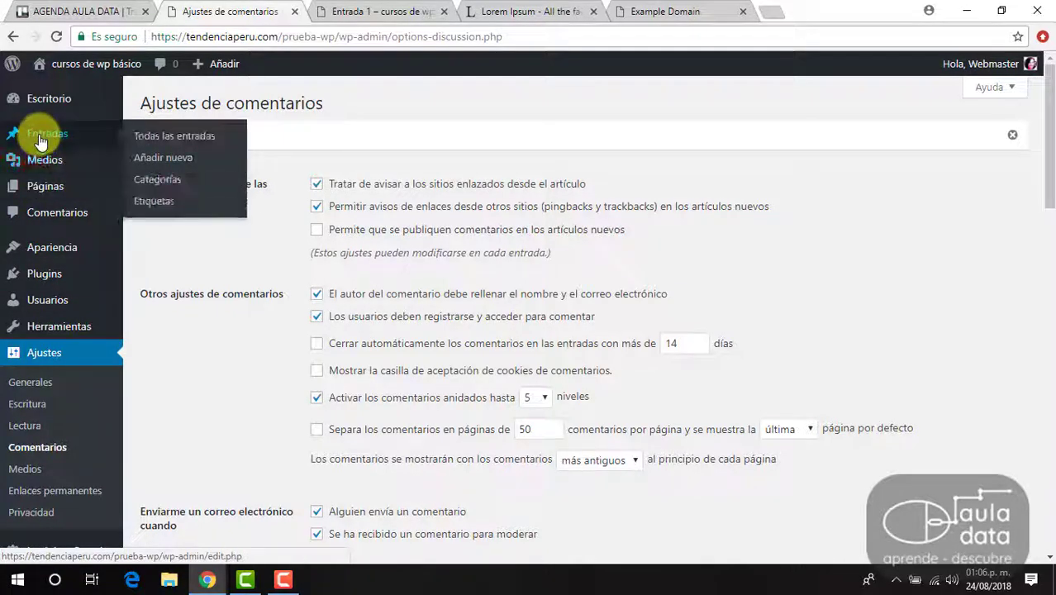
Reopen the draft "Entrada 1" from the list of posts and go to its Comentarios box
{"action": "left_click", "coordinate": [39, 133]}
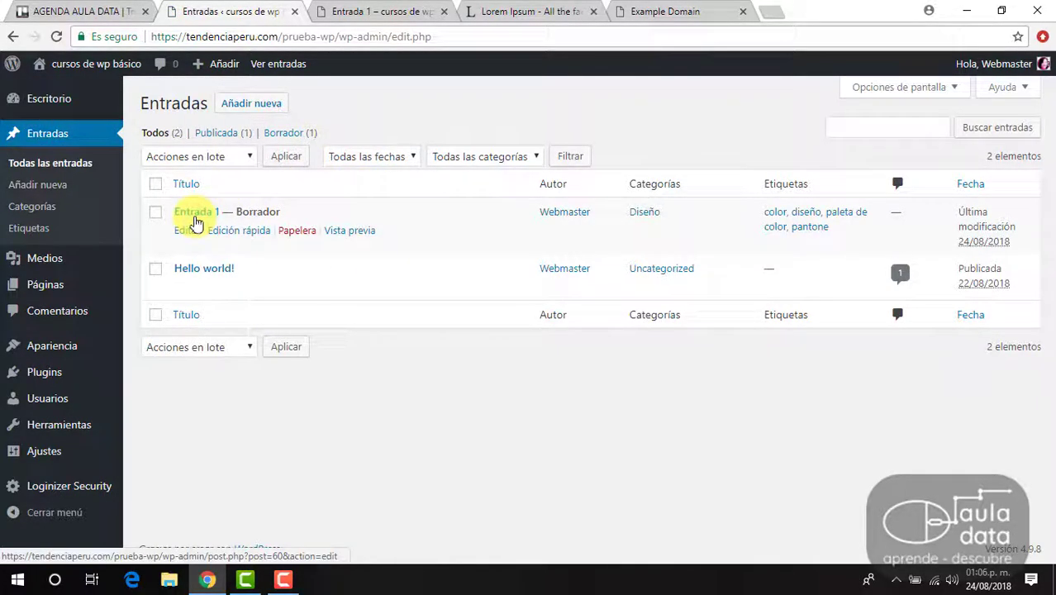
{"action": "left_click", "coordinate": [191, 215]}
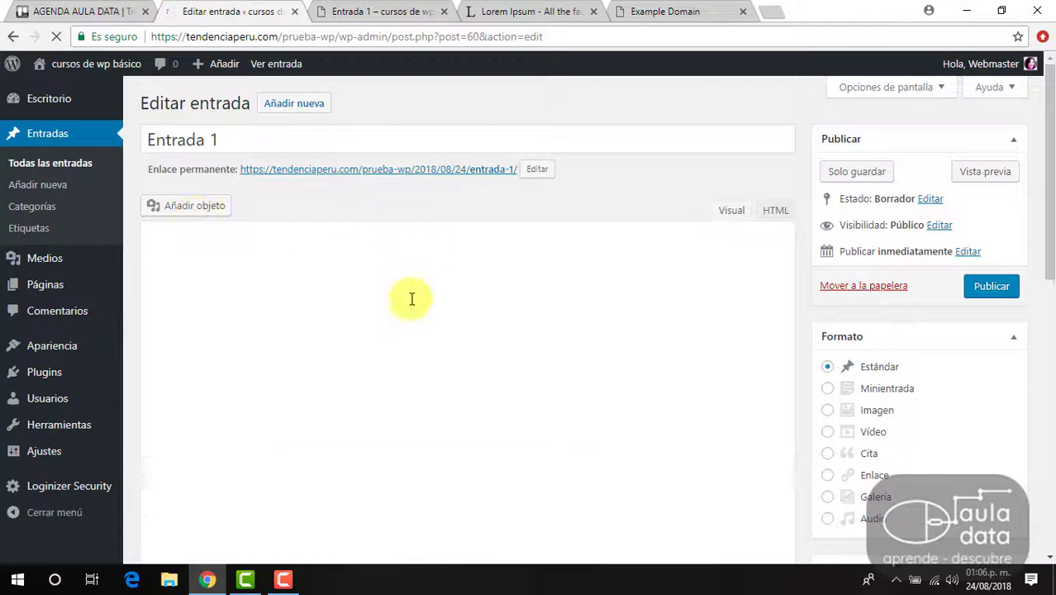
{"action": "scroll", "coordinate": [406, 320], "scroll_direction": "down", "scroll_amount": 5}
{"action": "scroll", "coordinate": [409, 326], "scroll_direction": "up", "scroll_amount": 1}
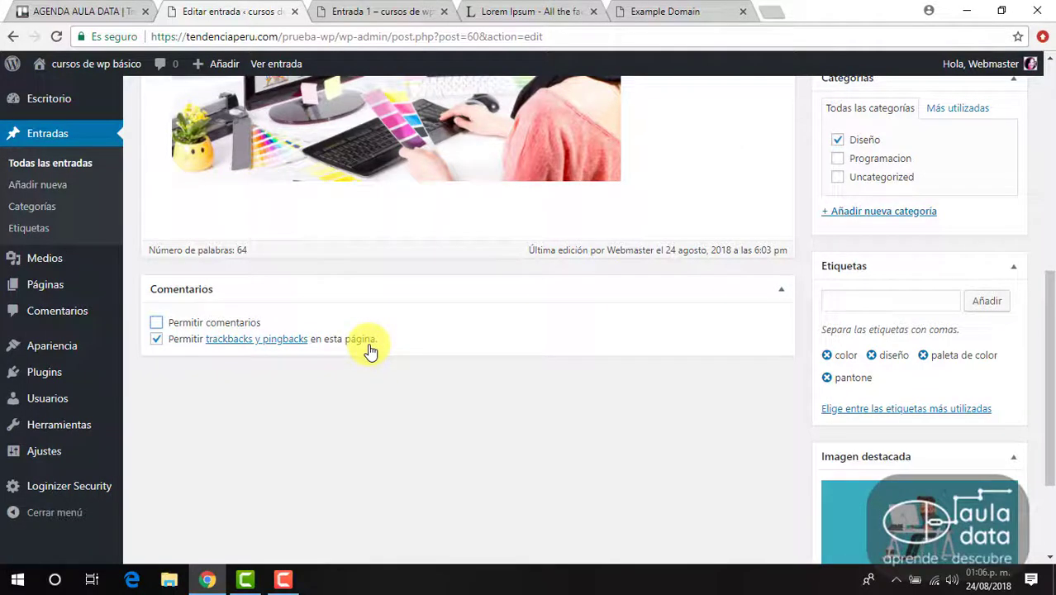
{"action": "left_click", "coordinate": [157, 339]}
{"action": "scroll", "coordinate": [325, 179], "scroll_direction": "up", "scroll_amount": 5}
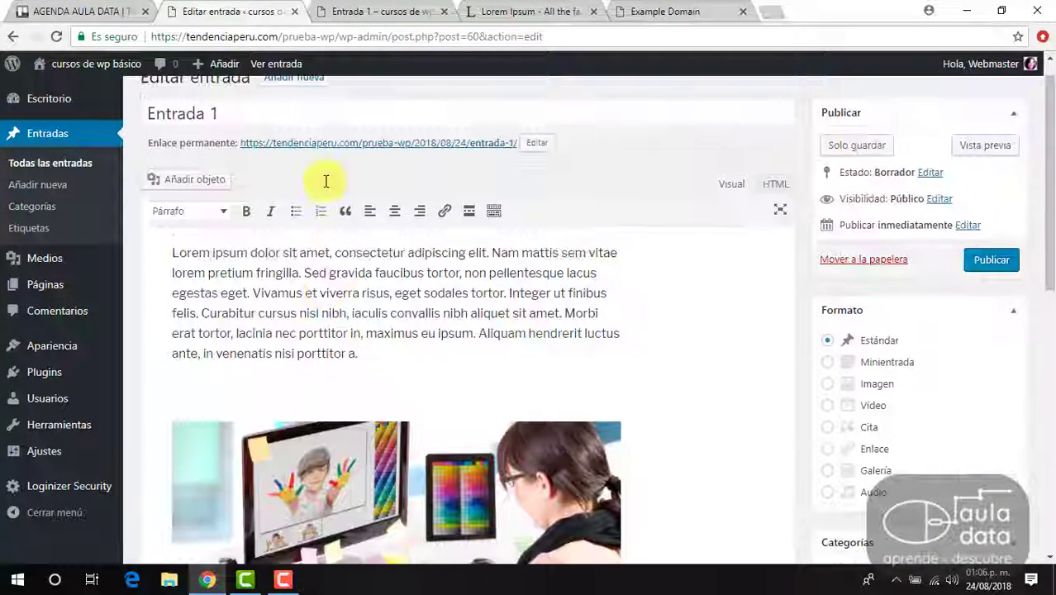
{"action": "scroll", "coordinate": [324, 181], "scroll_direction": "down", "scroll_amount": 3}
{"action": "scroll", "coordinate": [324, 181], "scroll_direction": "down", "scroll_amount": 3}
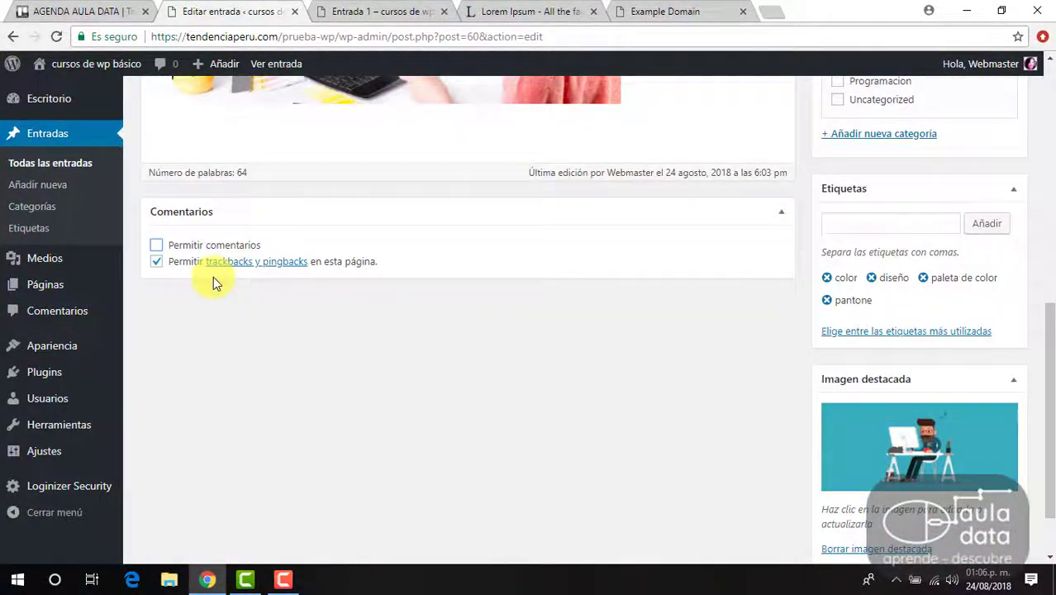
Disallow trackbacks and pingbacks on "Entrada 1" in its Comentarios box
{"action": "left_click", "coordinate": [157, 263]}
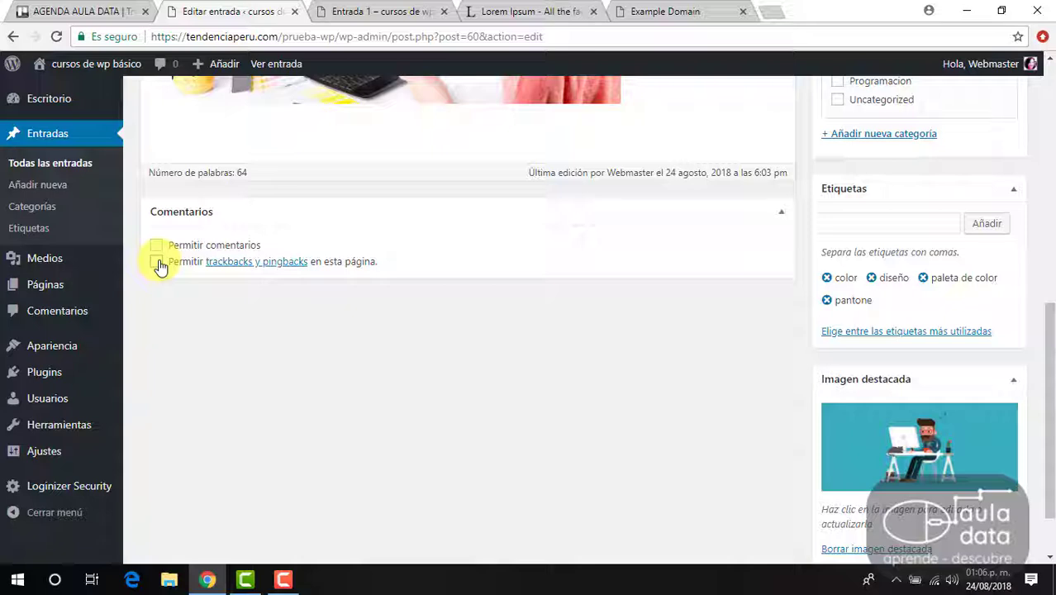
{"action": "left_click", "coordinate": [157, 263]}
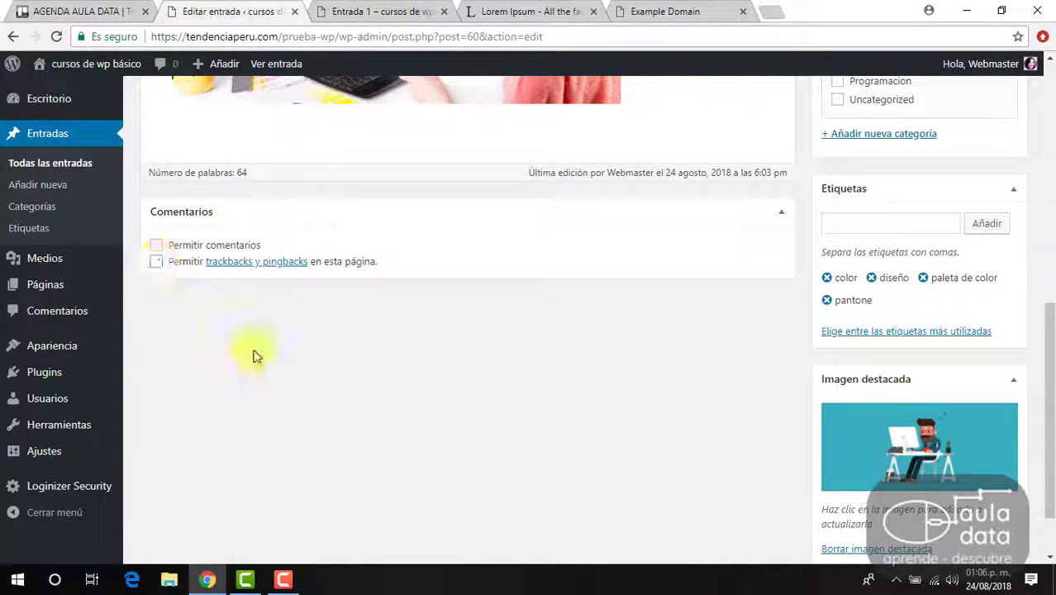
{"action": "scroll", "coordinate": [254, 356], "scroll_direction": "up", "scroll_amount": 7}
{"action": "scroll", "coordinate": [255, 356], "scroll_direction": "down", "scroll_amount": 10}
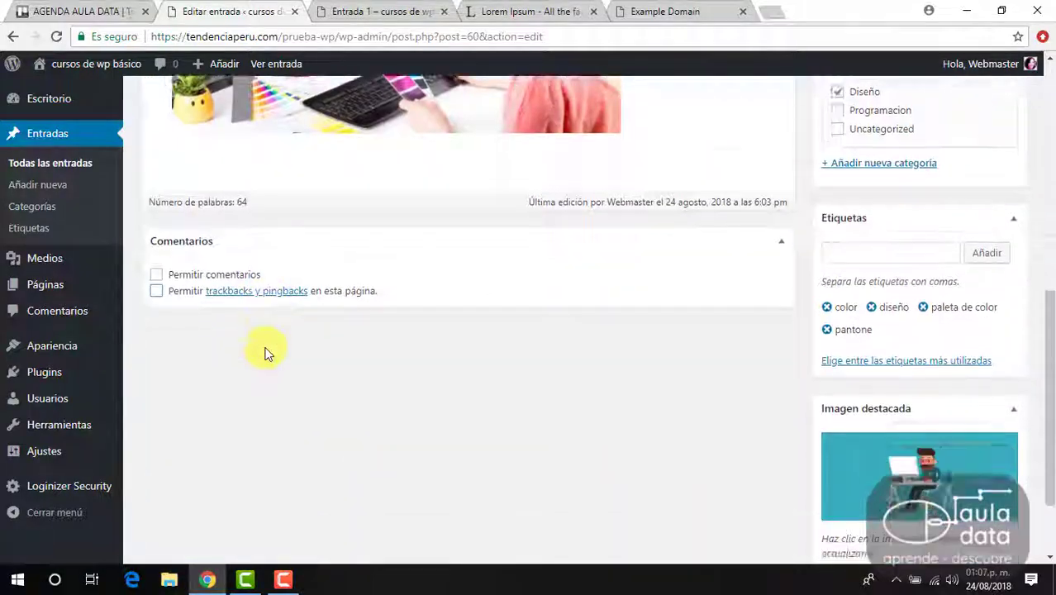
{"action": "scroll", "coordinate": [264, 349], "scroll_direction": "up", "scroll_amount": 8}
{"action": "scroll", "coordinate": [265, 351], "scroll_direction": "down", "scroll_amount": 3}
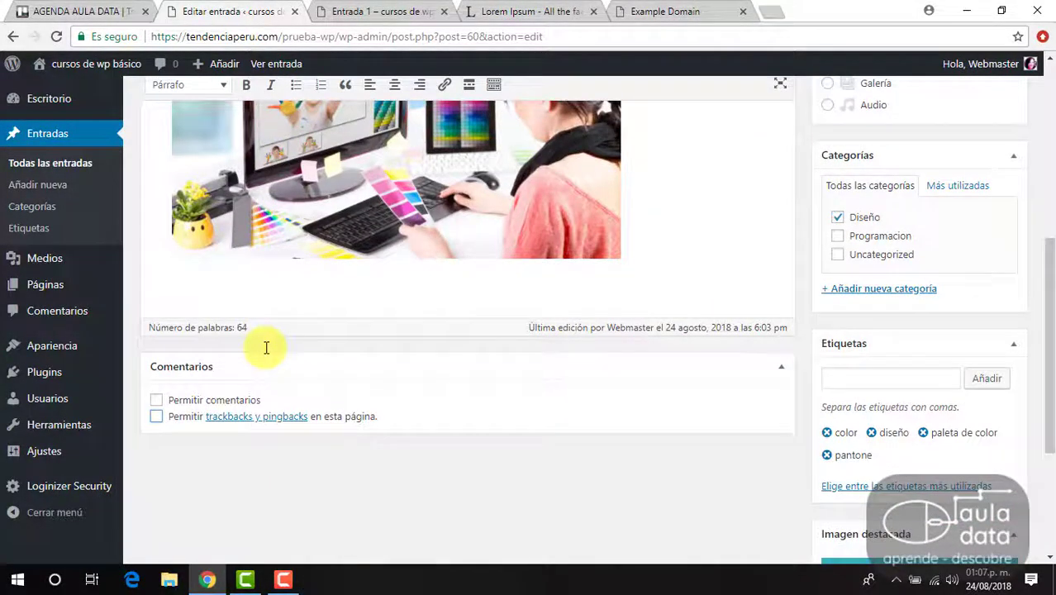
Allow trackbacks and pingbacks again on "Entrada 1" in its Comentarios box
{"action": "scroll", "coordinate": [415, 431], "scroll_direction": "down", "scroll_amount": 2}
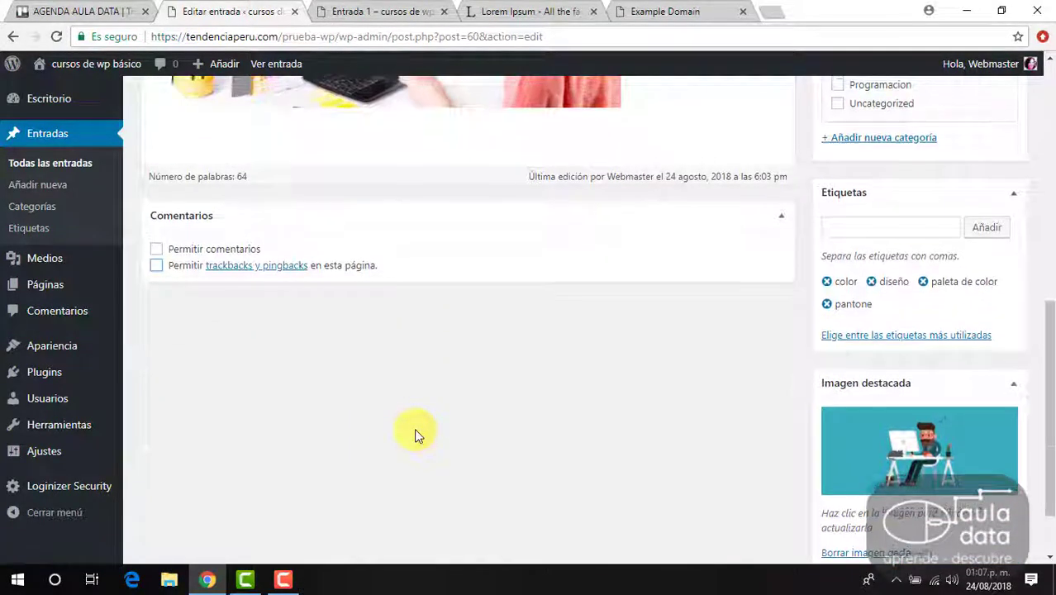
{"action": "scroll", "coordinate": [415, 432], "scroll_direction": "up", "scroll_amount": 4}
{"action": "scroll", "coordinate": [414, 431], "scroll_direction": "up", "scroll_amount": 3}
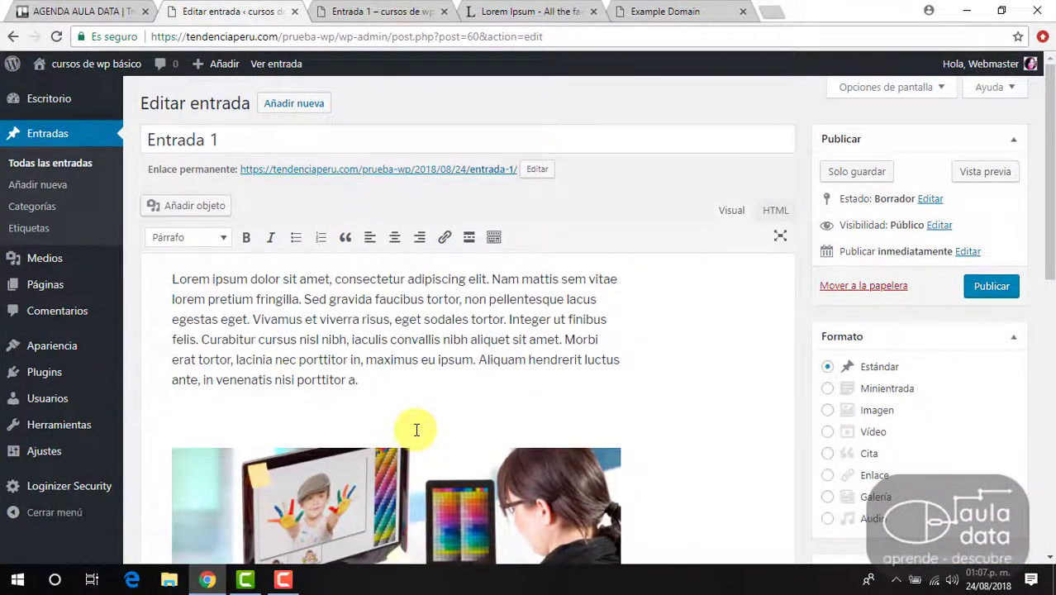
{"action": "scroll", "coordinate": [416, 430], "scroll_direction": "down", "scroll_amount": 5}
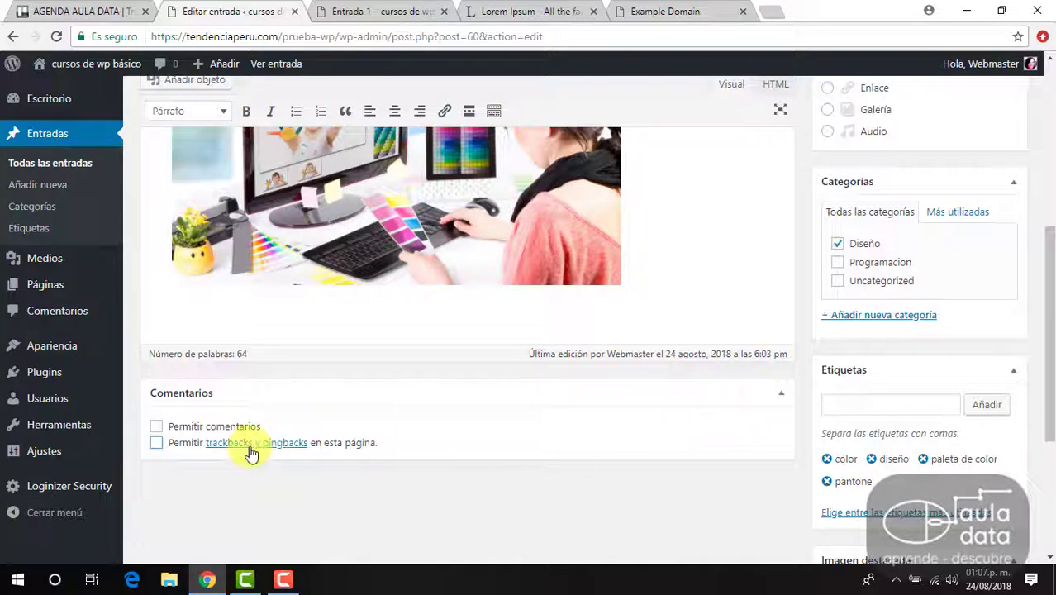
{"action": "left_click", "coordinate": [156, 442]}
Show the Extracto box on the post's edit screen through the screen options and go to it below the body
{"action": "scroll", "coordinate": [535, 413], "scroll_direction": "up", "scroll_amount": 5}
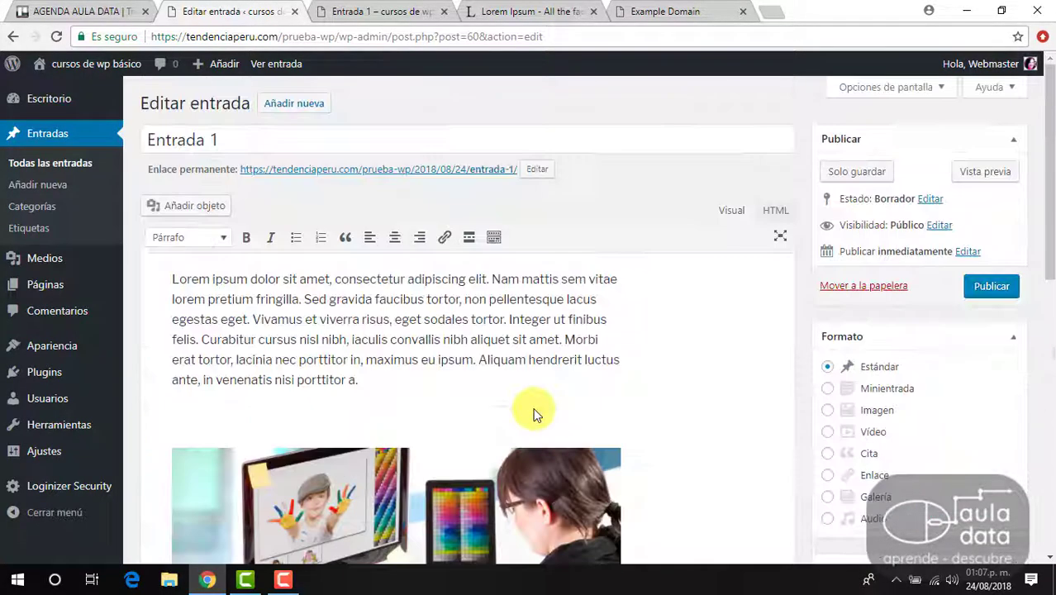
{"action": "left_click", "coordinate": [866, 88]}
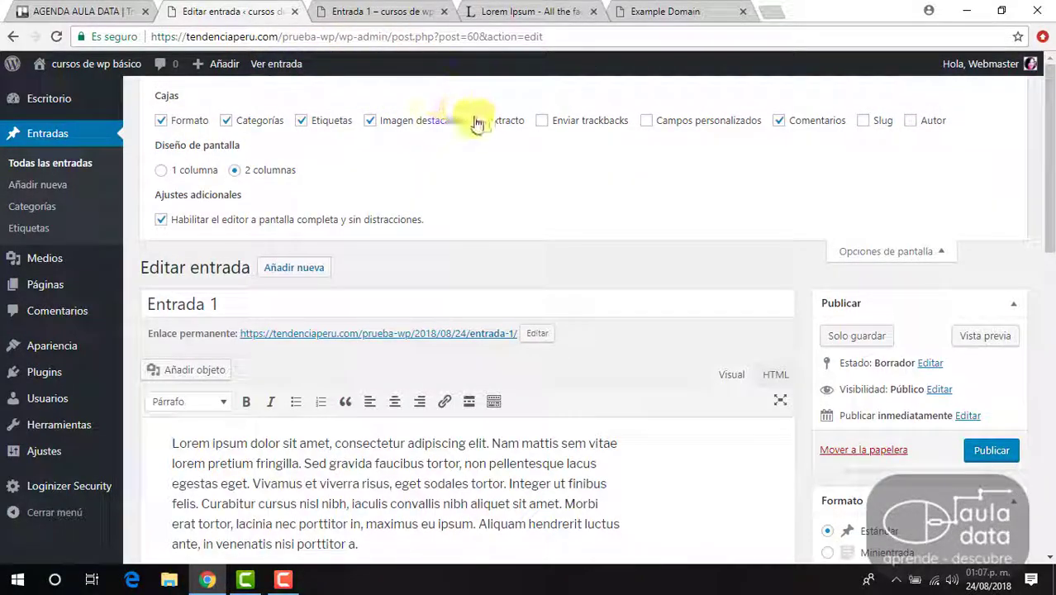
{"action": "left_click", "coordinate": [483, 122]}
{"action": "scroll", "coordinate": [535, 217], "scroll_direction": "down", "scroll_amount": 3}
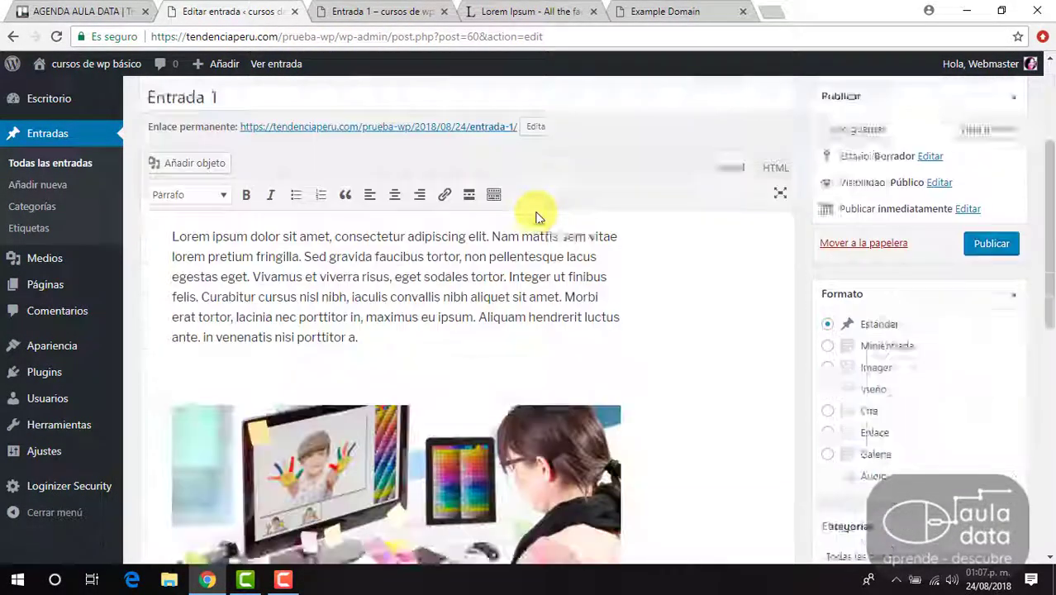
{"action": "scroll", "coordinate": [536, 218], "scroll_direction": "down", "scroll_amount": 7}
{"action": "scroll", "coordinate": [537, 211], "scroll_direction": "up", "scroll_amount": 6}
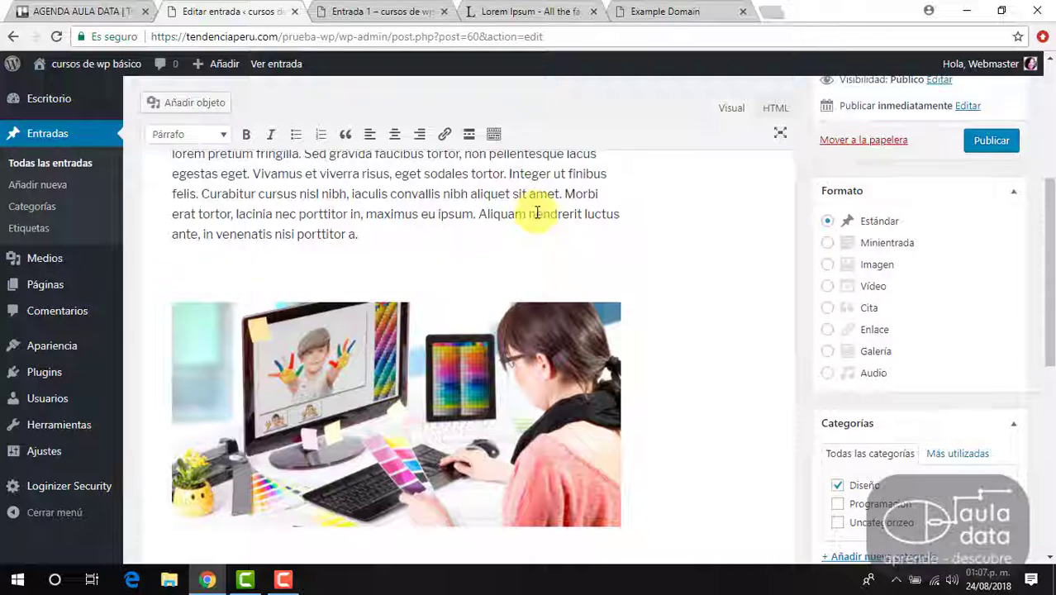
{"action": "scroll", "coordinate": [537, 213], "scroll_direction": "up", "scroll_amount": 5}
{"action": "scroll", "coordinate": [537, 213], "scroll_direction": "down", "scroll_amount": 8}
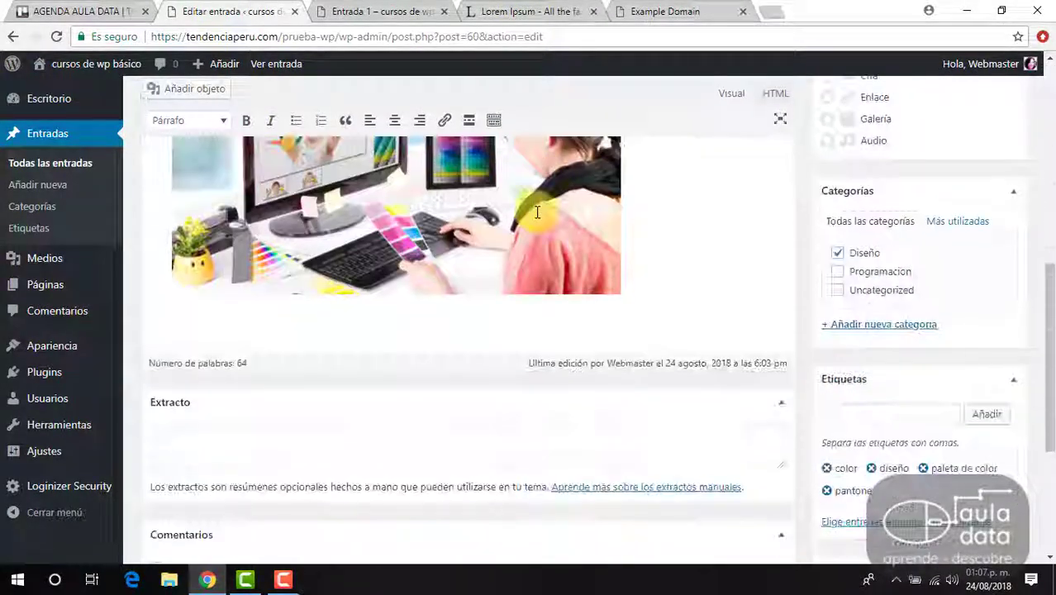
Enter the post's excerpt as "en este articulo se abordara el uso del color en el diseño"
{"action": "left_click", "coordinate": [270, 444]}
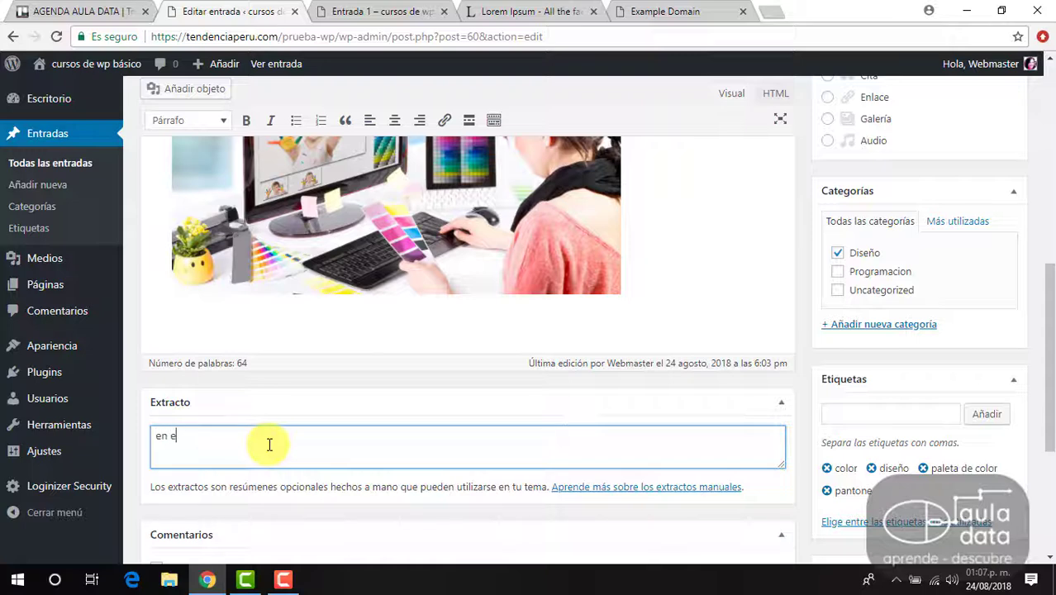
{"action": "type", "text": "en este articu"}
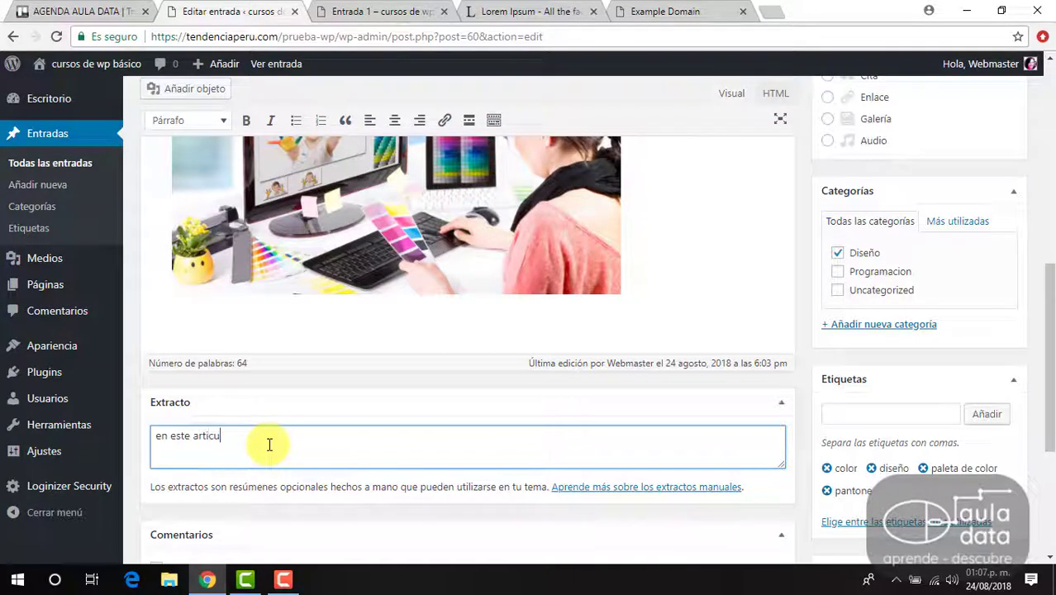
{"action": "type", "text": "lo se abordara el uso del color"}
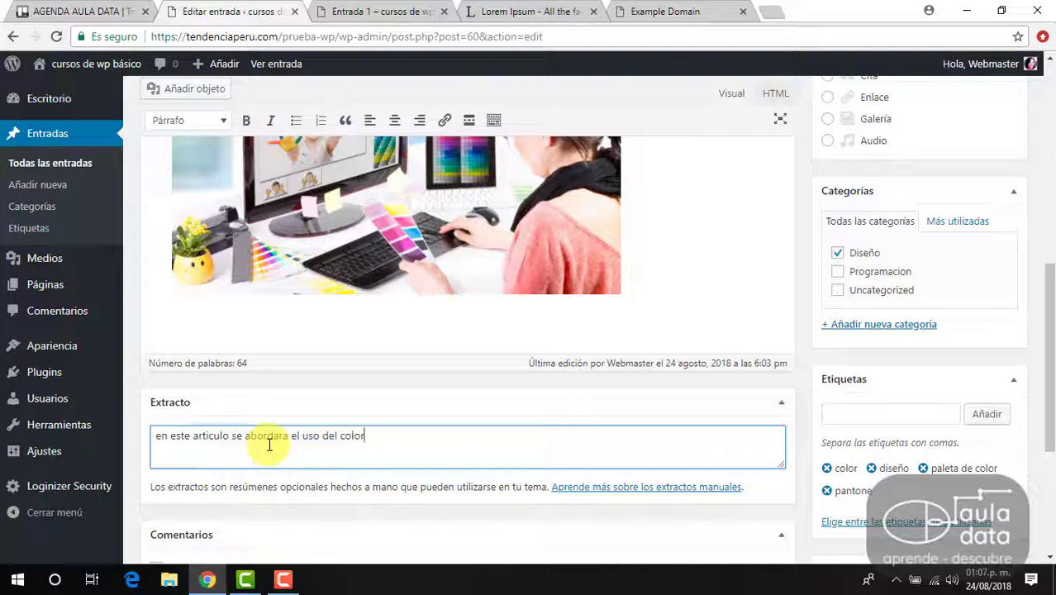
{"action": "type", "text": " en el diseño"}
{"action": "scroll", "coordinate": [377, 377], "scroll_direction": "down", "scroll_amount": 3}
{"action": "scroll", "coordinate": [377, 377], "scroll_direction": "up", "scroll_amount": 4}
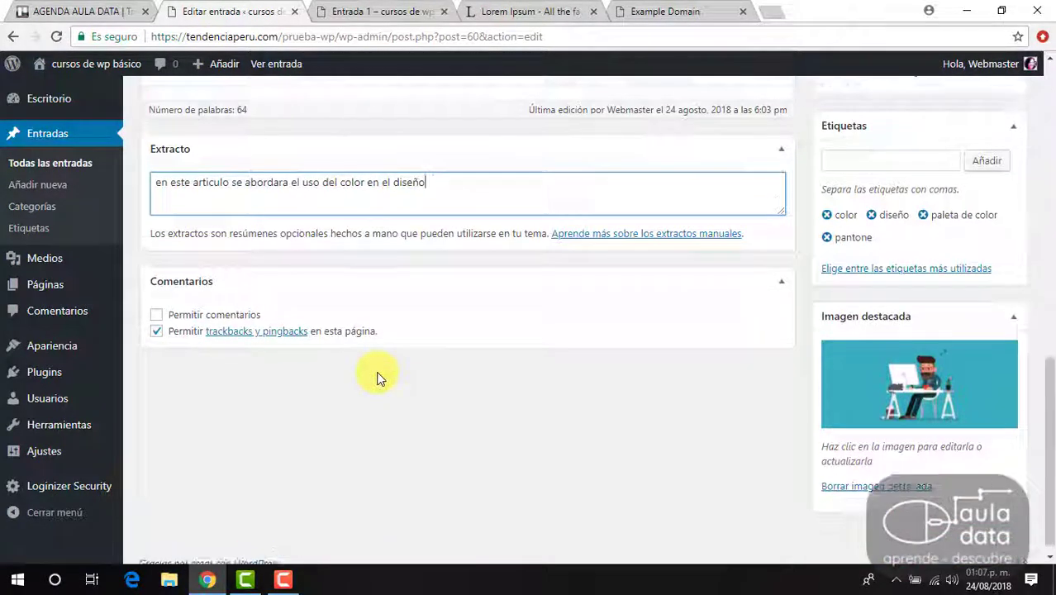
{"action": "scroll", "coordinate": [377, 377], "scroll_direction": "up", "scroll_amount": 3}
{"action": "scroll", "coordinate": [379, 373], "scroll_direction": "down", "scroll_amount": 3}
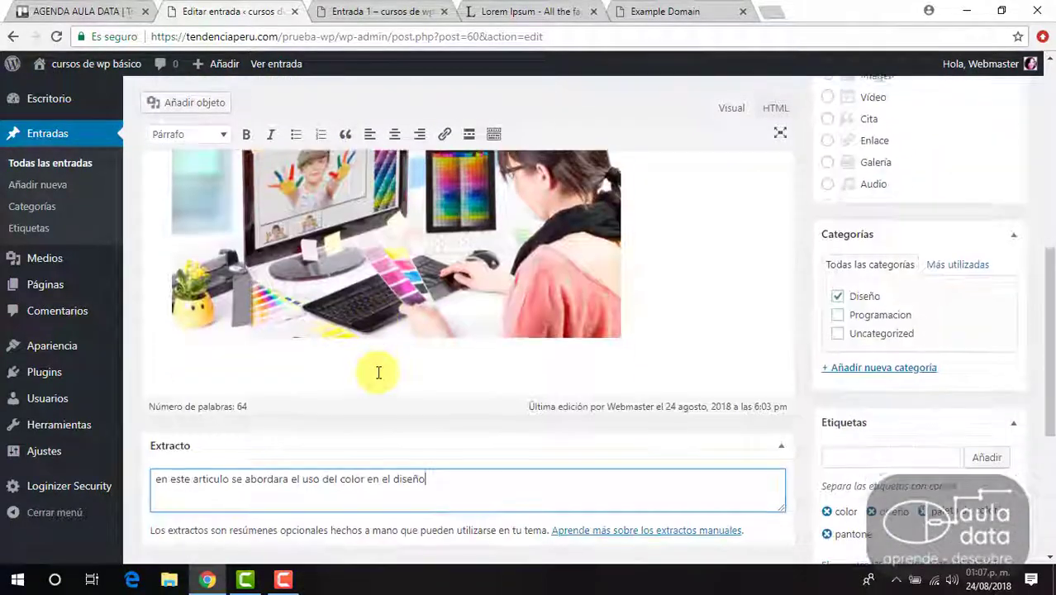
{"action": "scroll", "coordinate": [378, 372], "scroll_direction": "down", "scroll_amount": 3}
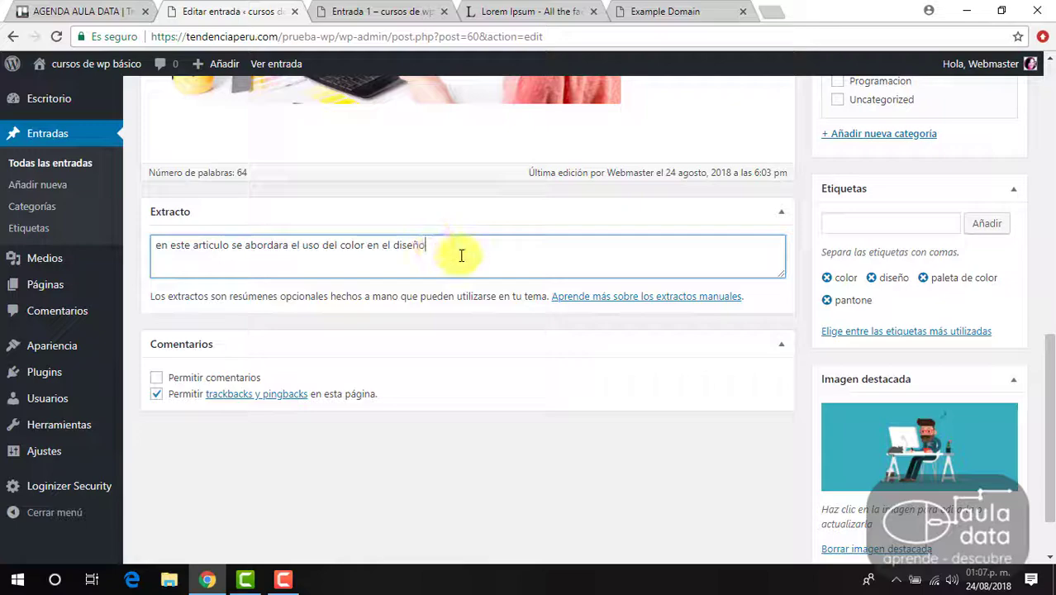
Copy the first three sentences of the post body, from "Lorem ipsum" through "egestas eget."
{"action": "scroll", "coordinate": [461, 256], "scroll_direction": "up", "scroll_amount": 1}
{"action": "scroll", "coordinate": [461, 256], "scroll_direction": "up", "scroll_amount": 10}
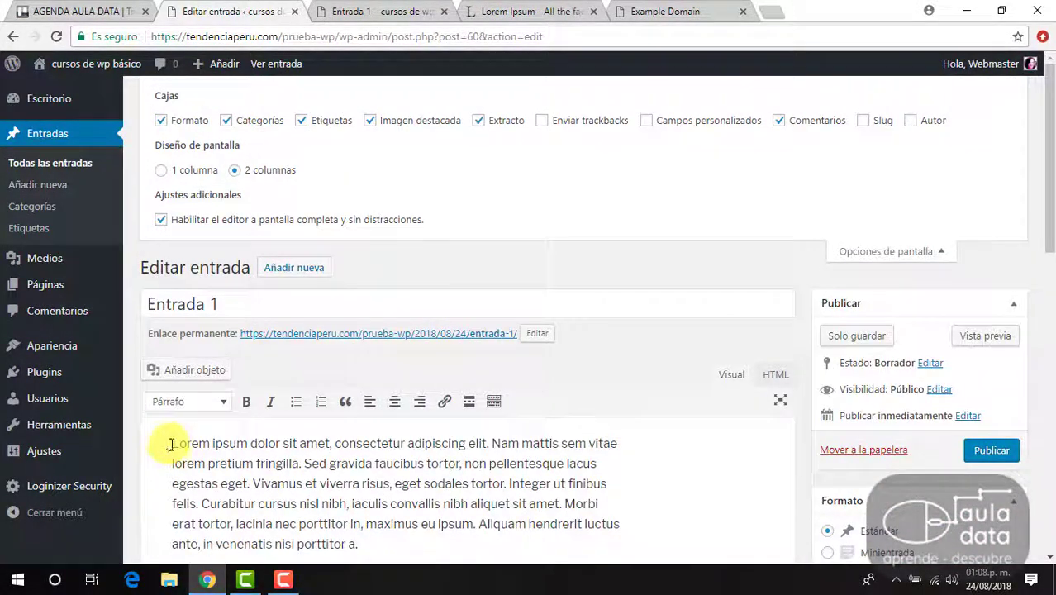
{"action": "left_click_drag", "start_coordinate": [174, 444], "coordinate": [253, 482]}
{"action": "key", "text": "ctrl+c"}
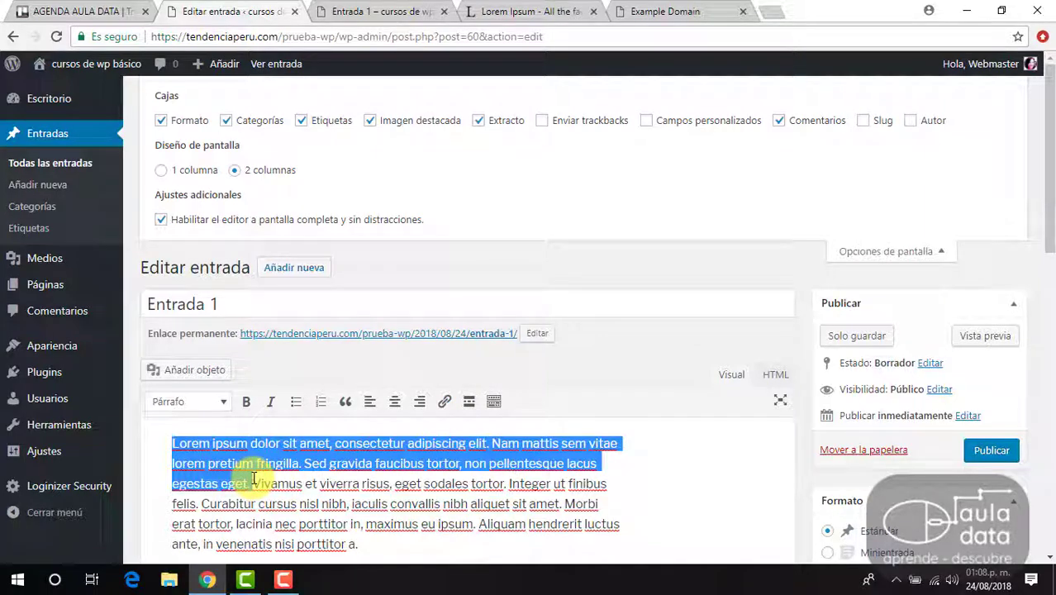
{"action": "scroll", "coordinate": [370, 491], "scroll_direction": "down", "scroll_amount": 3}
{"action": "scroll", "coordinate": [345, 478], "scroll_direction": "up", "scroll_amount": 3}
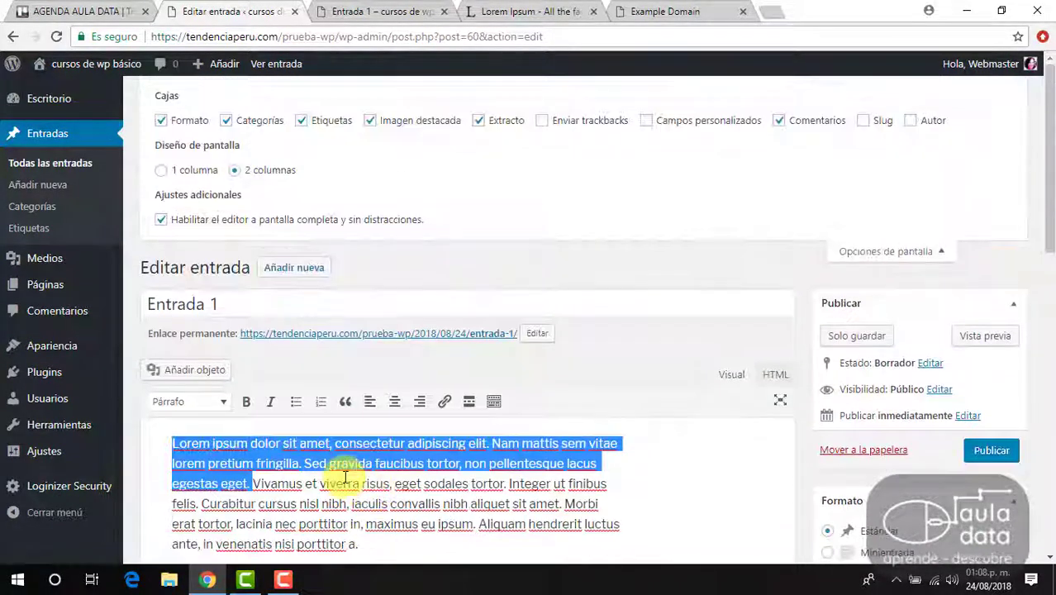
{"action": "scroll", "coordinate": [264, 434], "scroll_direction": "down", "scroll_amount": 1}
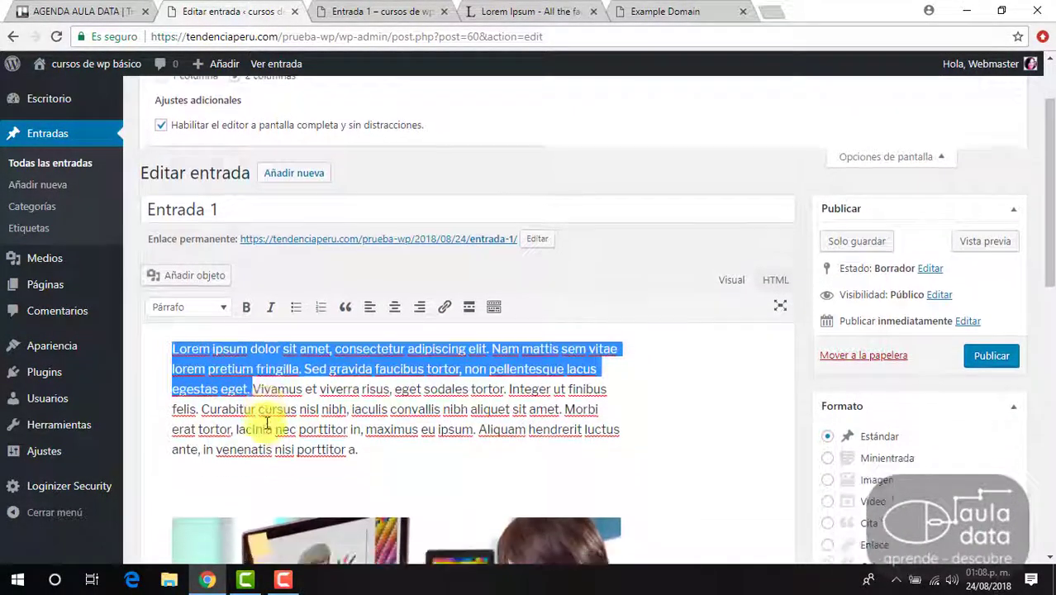
{"action": "scroll", "coordinate": [266, 423], "scroll_direction": "down", "scroll_amount": 2}
{"action": "scroll", "coordinate": [267, 425], "scroll_direction": "down", "scroll_amount": 6}
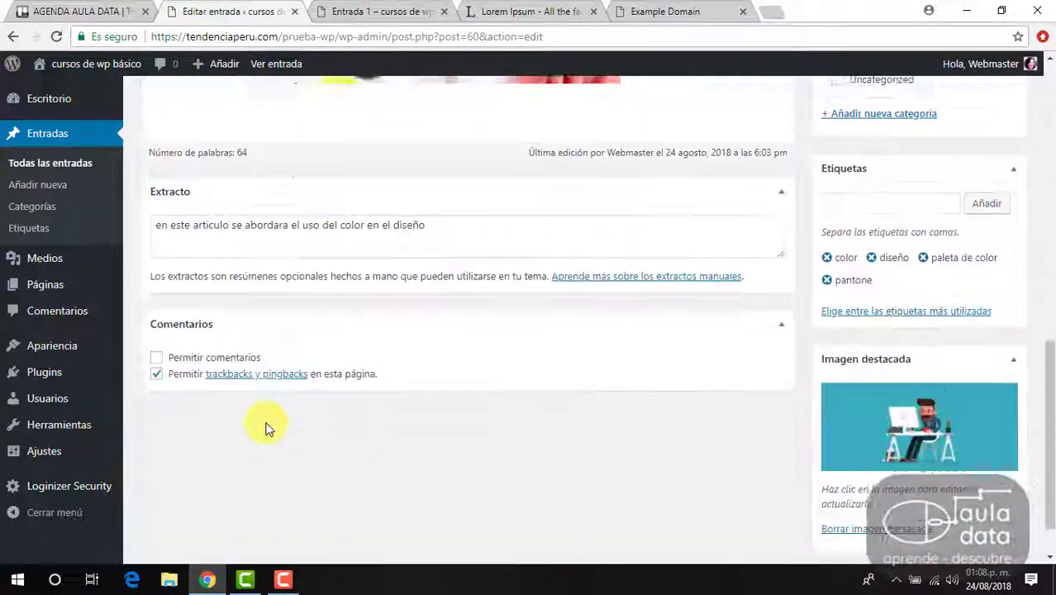
{"action": "scroll", "coordinate": [266, 425], "scroll_direction": "up", "scroll_amount": 5}
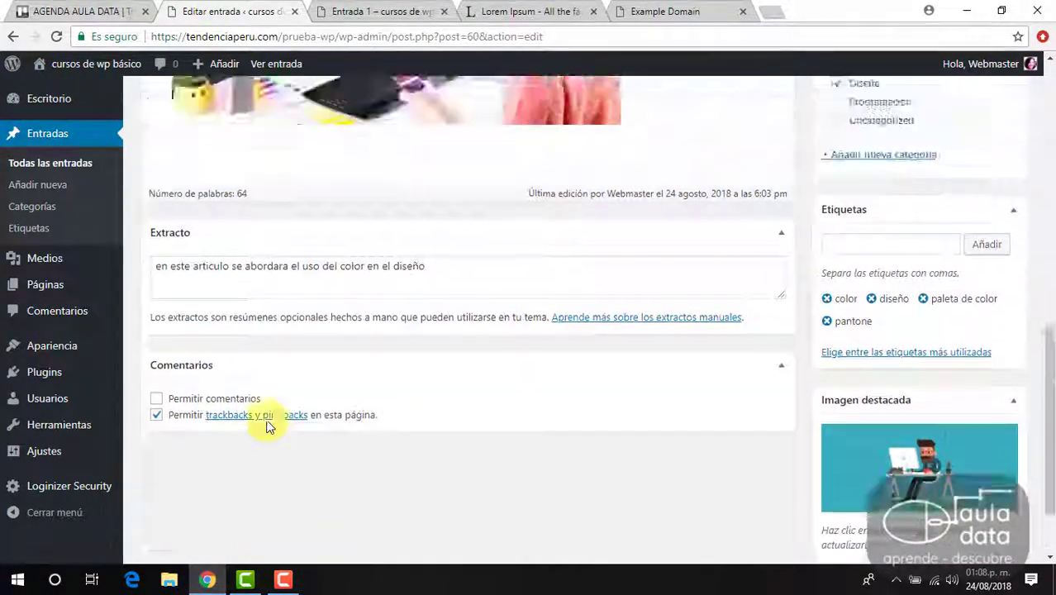
{"action": "scroll", "coordinate": [267, 421], "scroll_direction": "down", "scroll_amount": 2}
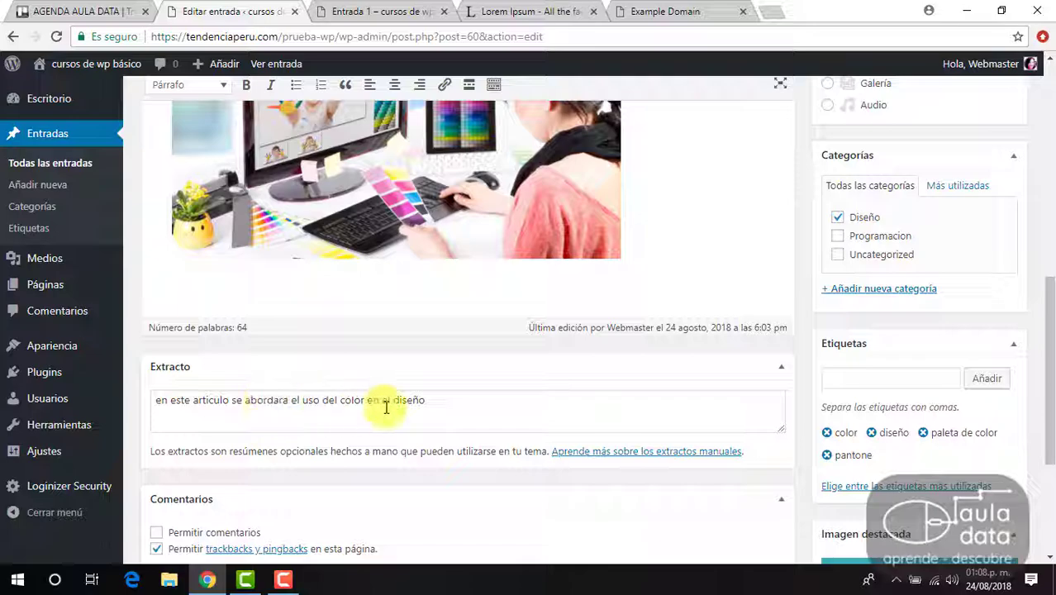
{"action": "scroll", "coordinate": [451, 412], "scroll_direction": "down", "scroll_amount": 2}
{"action": "scroll", "coordinate": [450, 412], "scroll_direction": "up", "scroll_amount": 4}
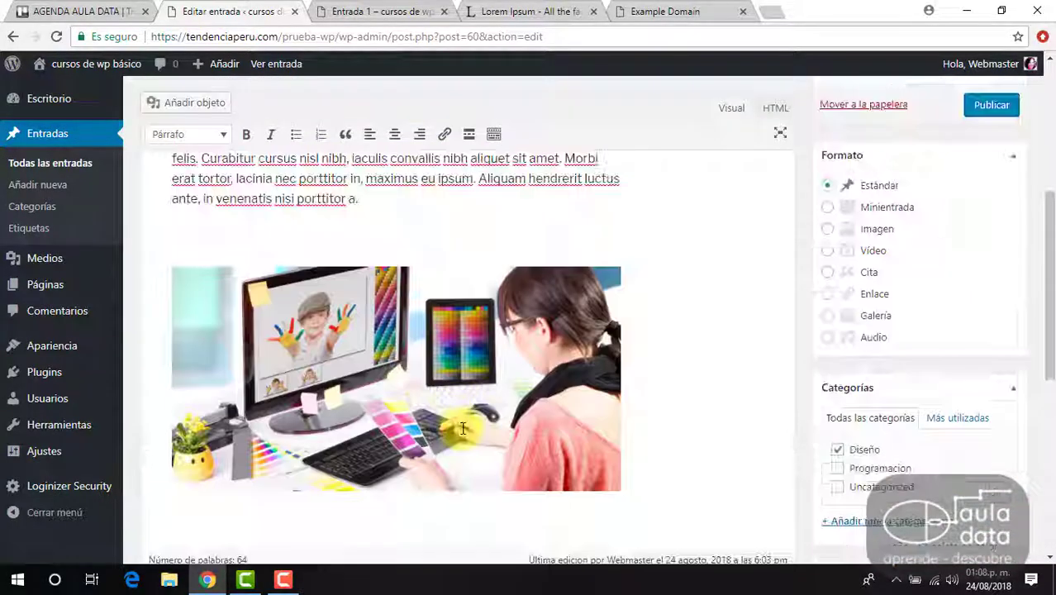
{"action": "scroll", "coordinate": [424, 408], "scroll_direction": "down", "scroll_amount": 3}
{"action": "scroll", "coordinate": [477, 322], "scroll_direction": "up", "scroll_amount": 7}
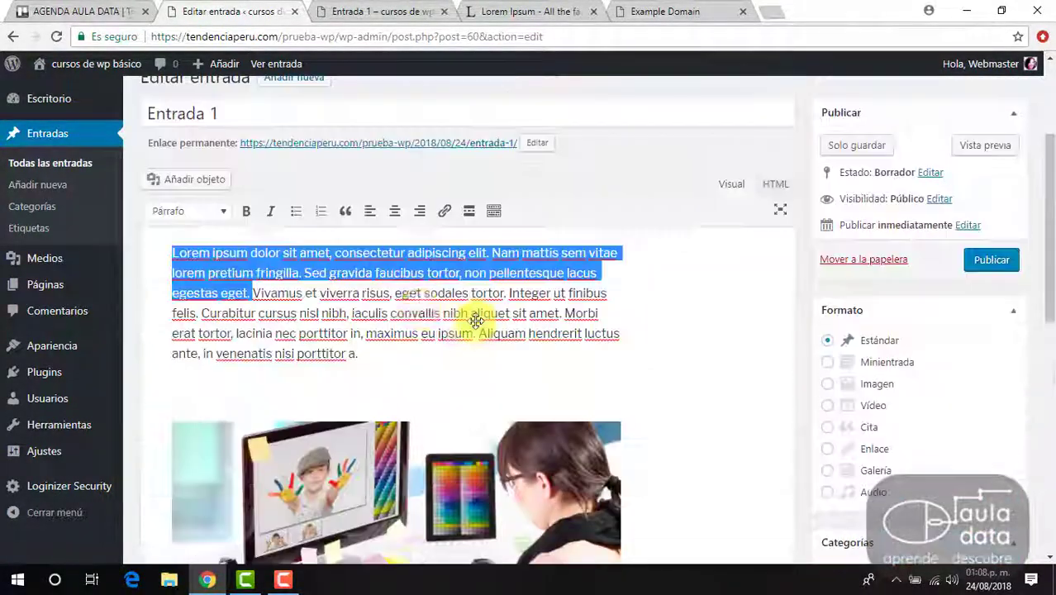
{"action": "right_click", "coordinate": [230, 254]}
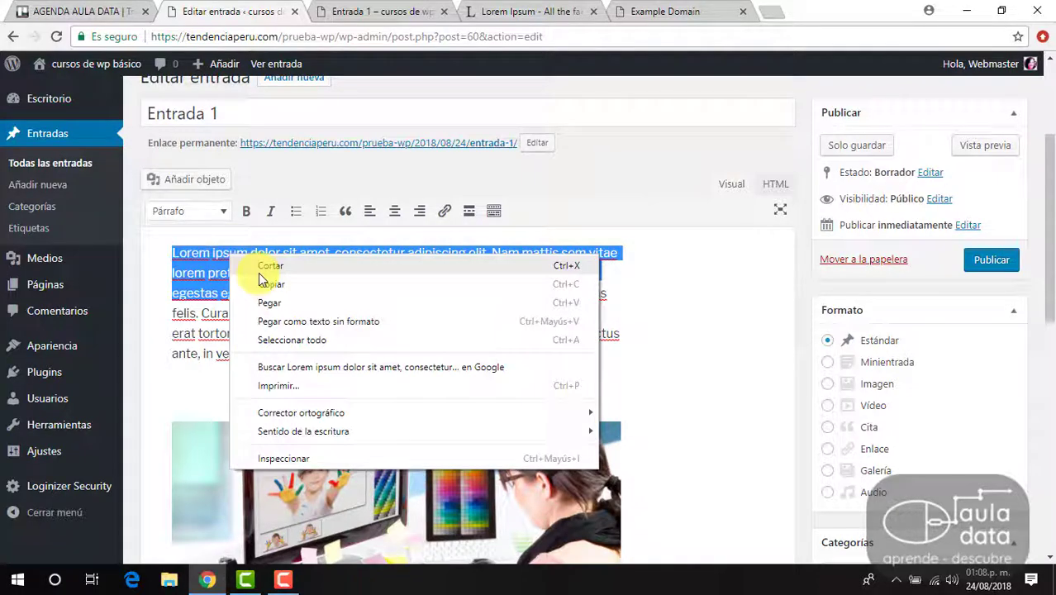
{"action": "left_click", "coordinate": [277, 283]}
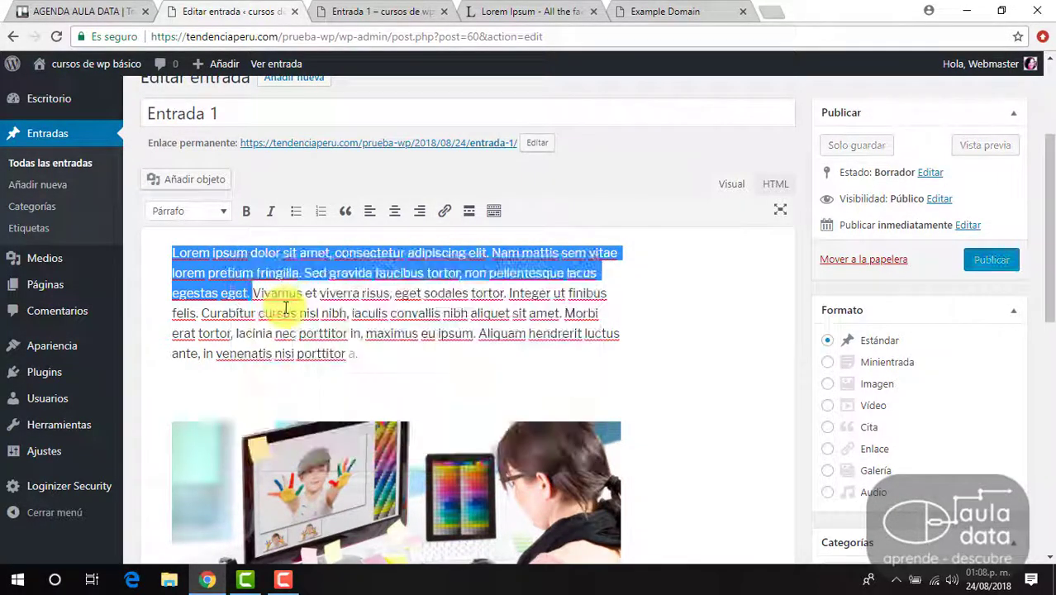
Paste the copied sentences at the end of the excerpt in the Extracto box
{"action": "scroll", "coordinate": [279, 303], "scroll_direction": "down", "scroll_amount": 7}
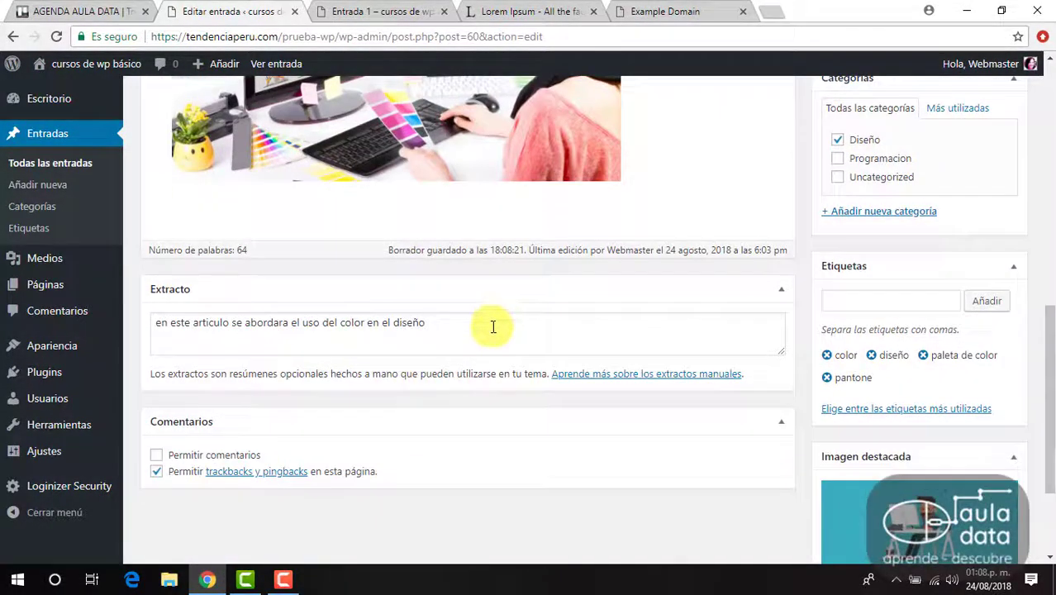
{"action": "left_click", "coordinate": [493, 327]}
{"action": "key", "text": "ctrl+v"}
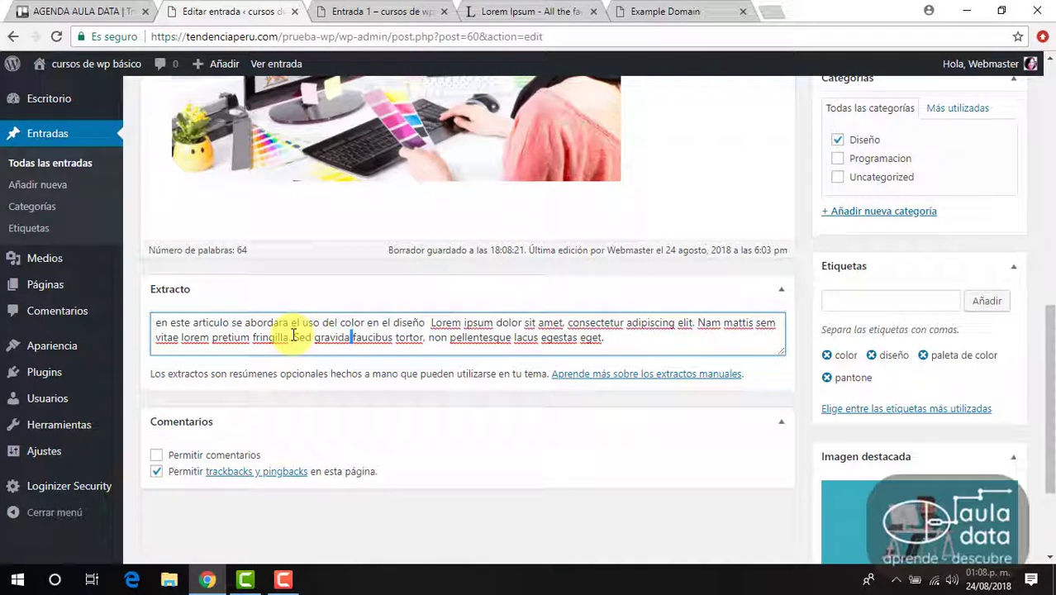
Review the excerpt's text in the Extracto box against the opening of the post body
{"action": "left_click_drag", "start_coordinate": [283, 337], "coordinate": [653, 340]}
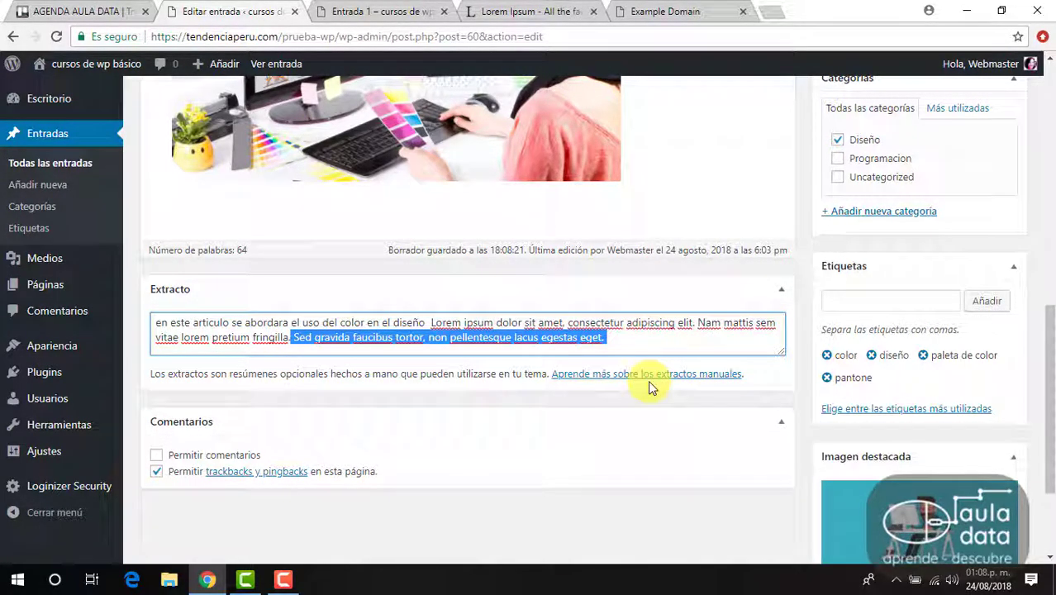
{"action": "scroll", "coordinate": [647, 380], "scroll_direction": "down", "scroll_amount": 2}
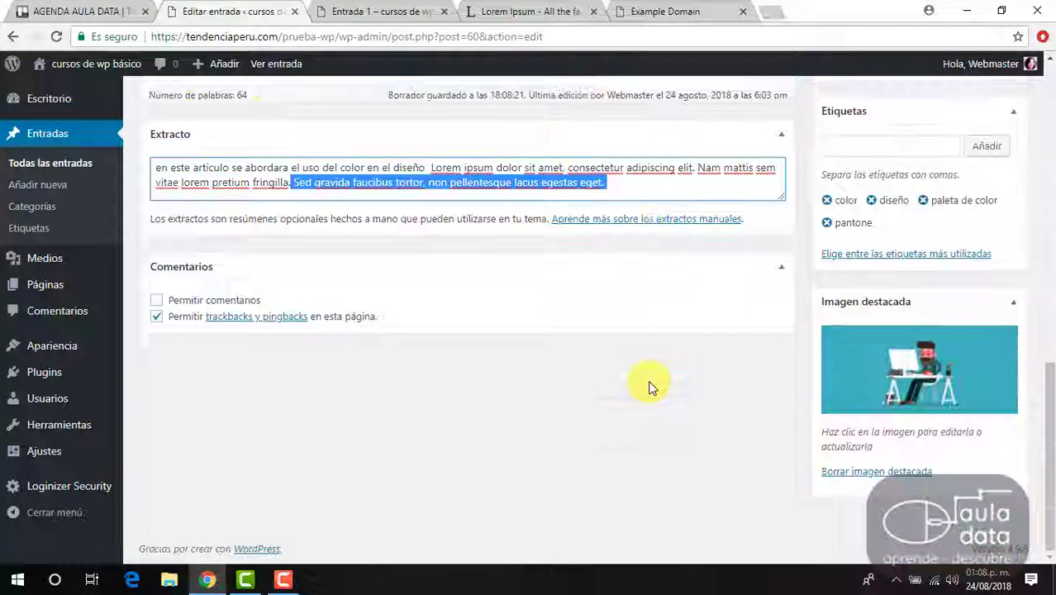
{"action": "scroll", "coordinate": [648, 380], "scroll_direction": "up", "scroll_amount": 10}
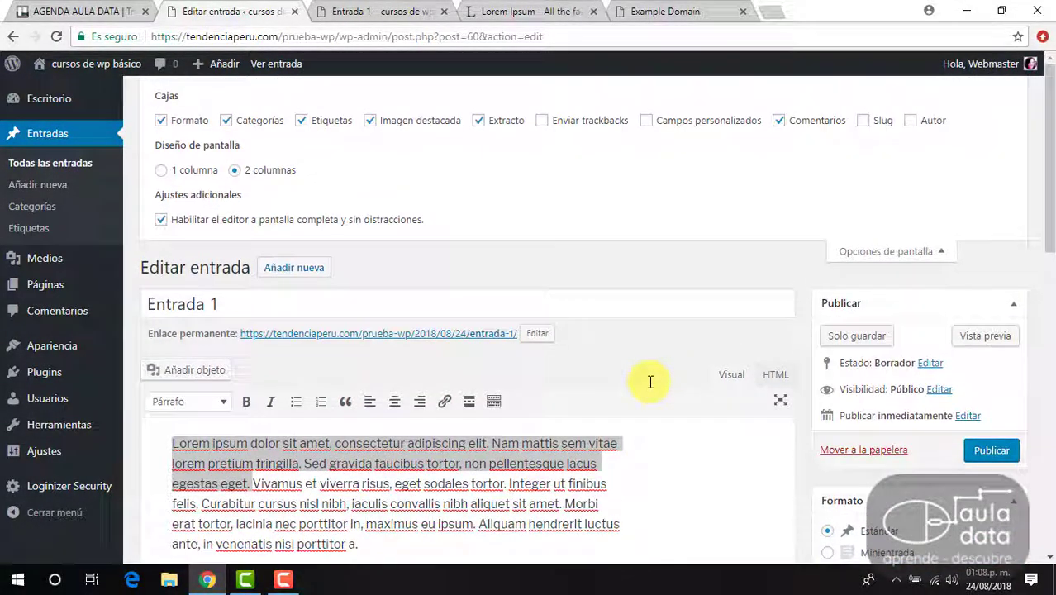
{"action": "scroll", "coordinate": [637, 357], "scroll_direction": "down", "scroll_amount": 8}
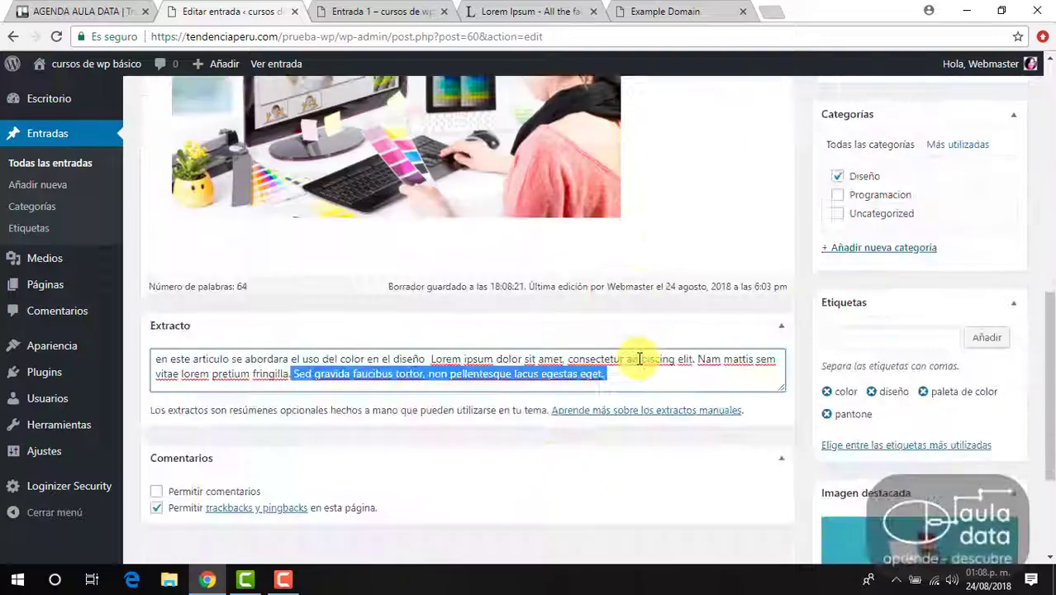
{"action": "left_click_drag", "start_coordinate": [637, 384], "coordinate": [156, 358]}
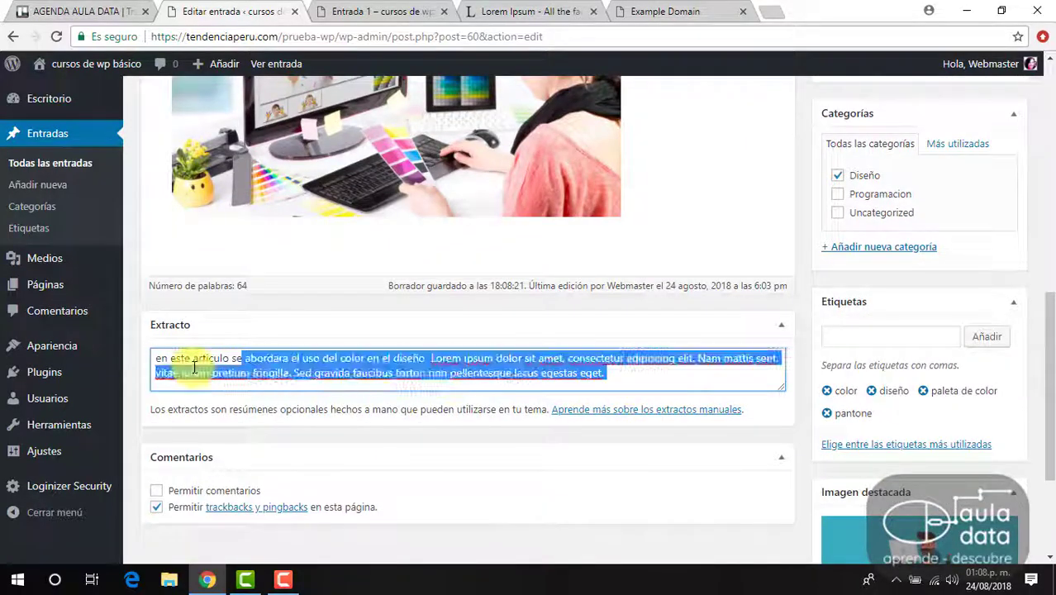
{"action": "scroll", "coordinate": [556, 265], "scroll_direction": "up", "scroll_amount": 8}
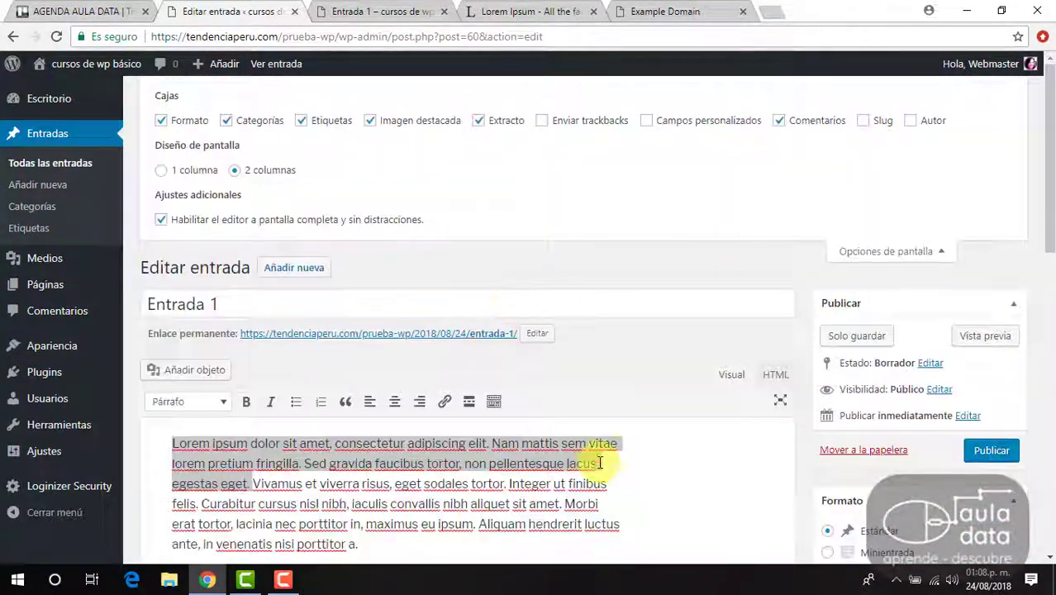
{"action": "left_click", "coordinate": [593, 467]}
{"action": "left_click", "coordinate": [376, 464]}
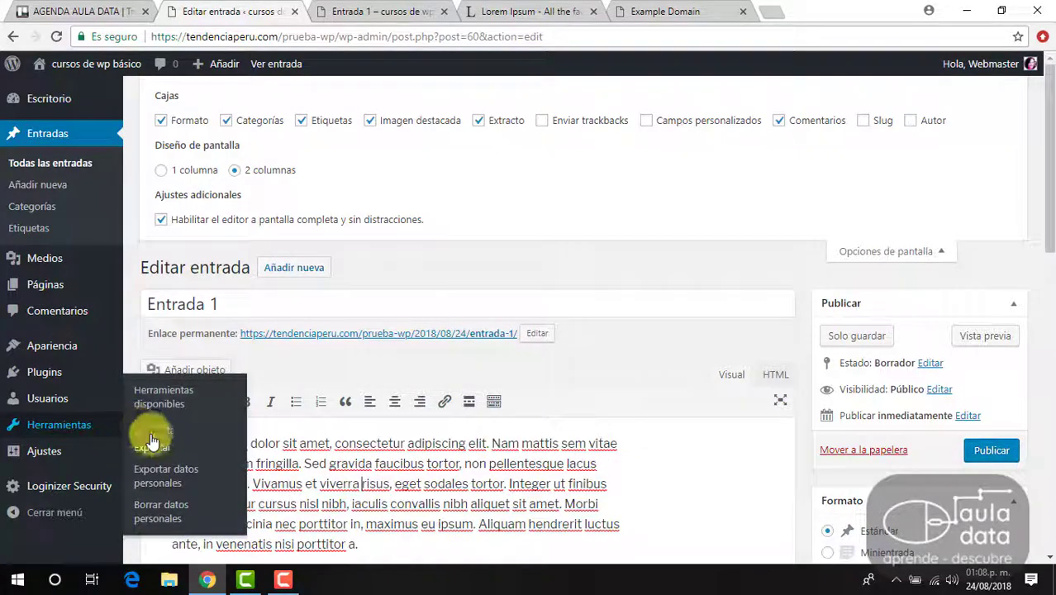
{"action": "left_click", "coordinate": [400, 463]}
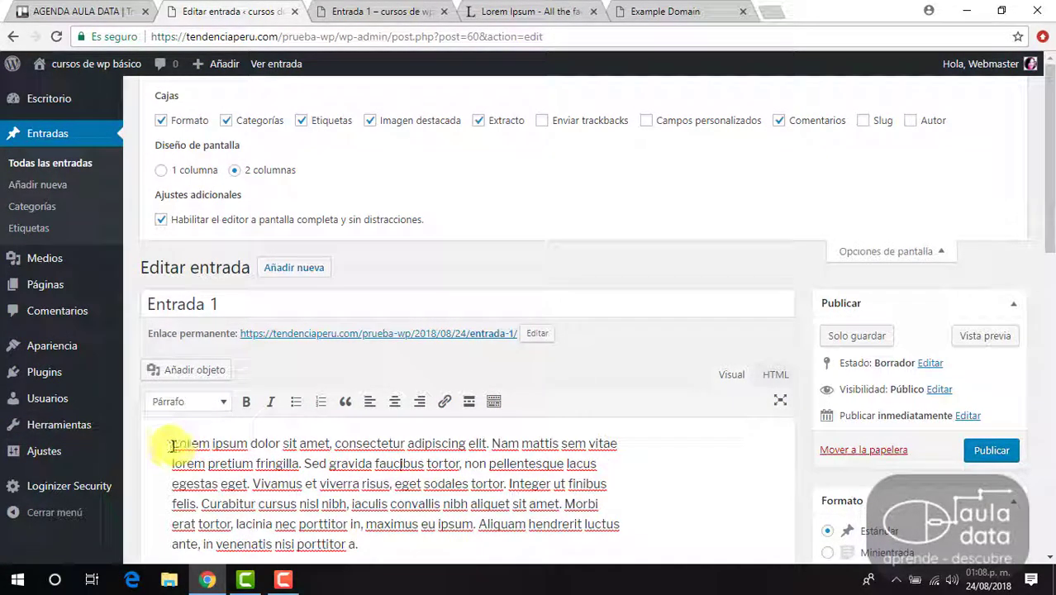
Enable the Campos personalizados box for the post editor and inspect its Nombre and Valor fields below the excerpt
{"action": "left_click_drag", "start_coordinate": [172, 446], "coordinate": [428, 496]}
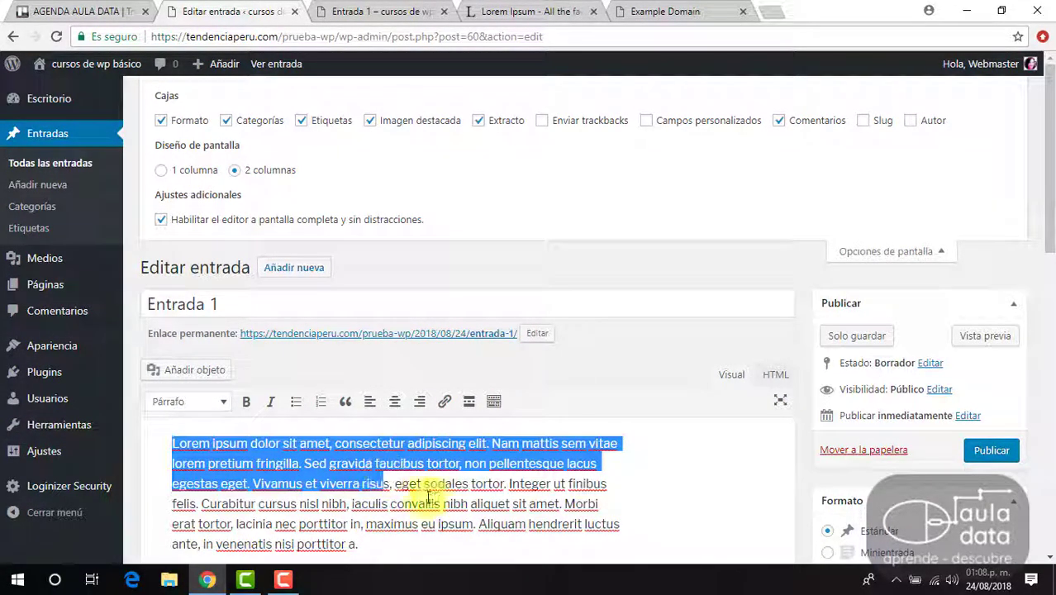
{"action": "left_click", "coordinate": [428, 496]}
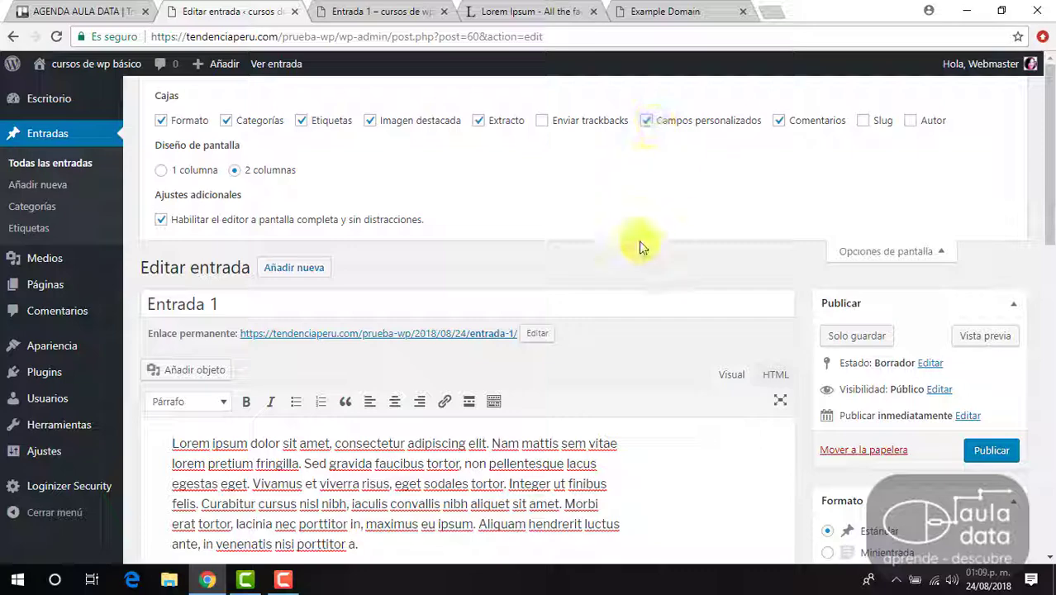
{"action": "scroll", "coordinate": [640, 243], "scroll_direction": "down", "scroll_amount": 10}
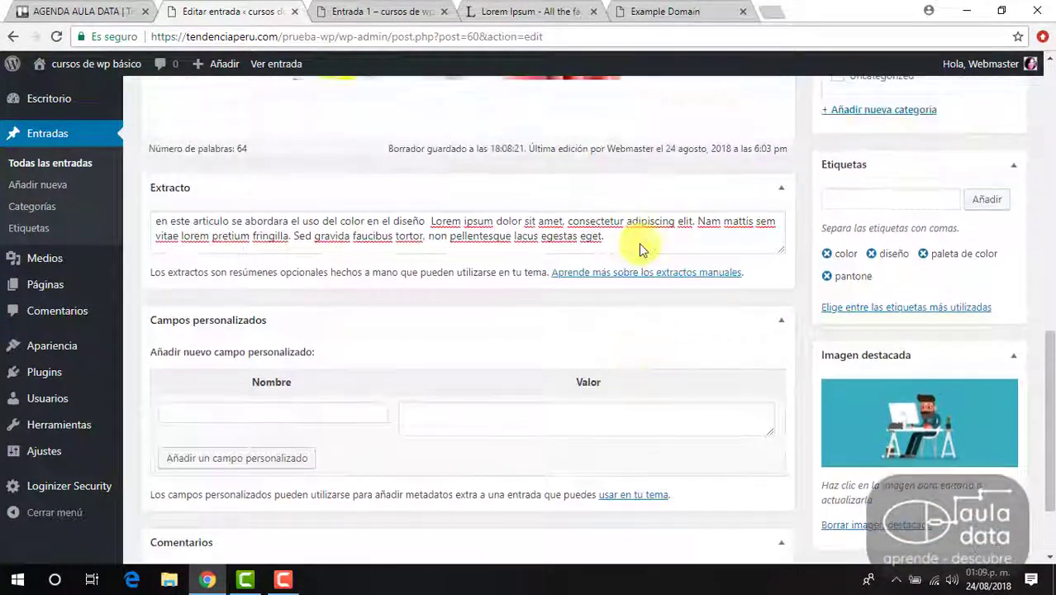
{"action": "scroll", "coordinate": [578, 264], "scroll_direction": "up", "scroll_amount": 1}
{"action": "left_click", "coordinate": [335, 413]}
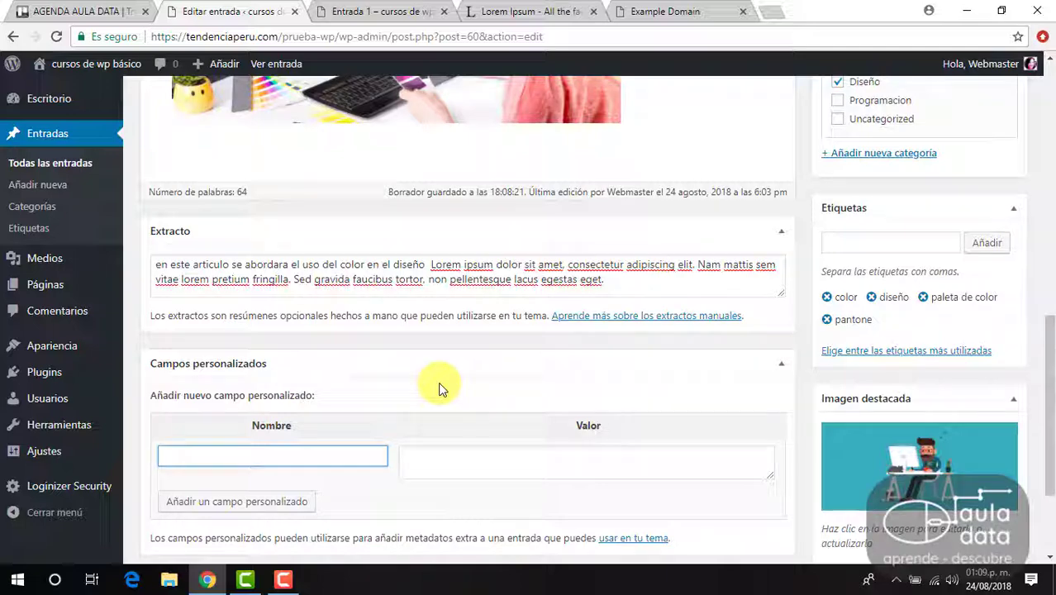
{"action": "left_click", "coordinate": [493, 455]}
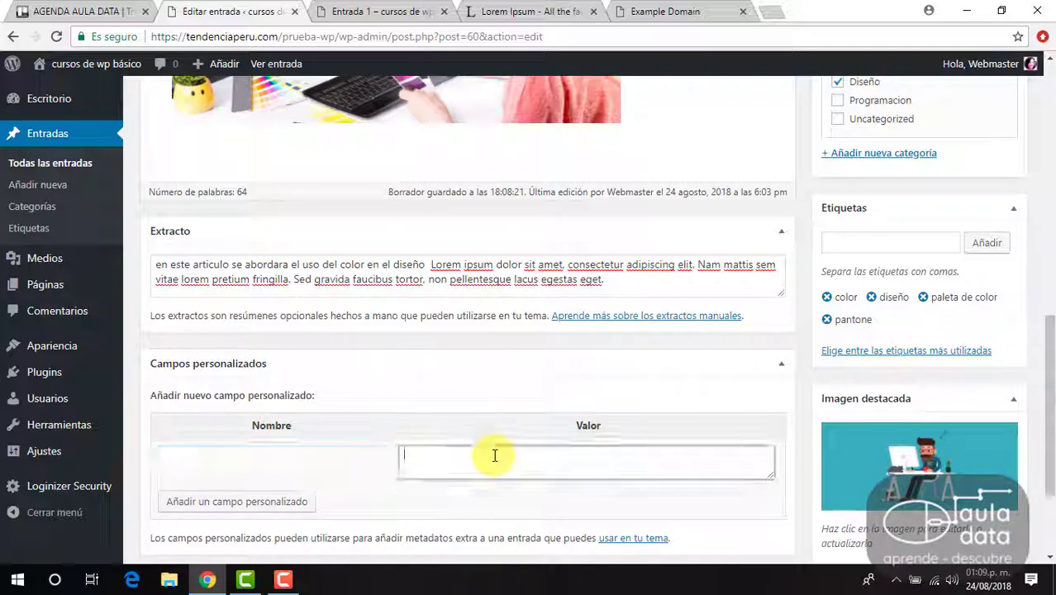
{"action": "scroll", "coordinate": [495, 455], "scroll_direction": "up", "scroll_amount": 10}
{"action": "scroll", "coordinate": [500, 438], "scroll_direction": "up", "scroll_amount": 3}
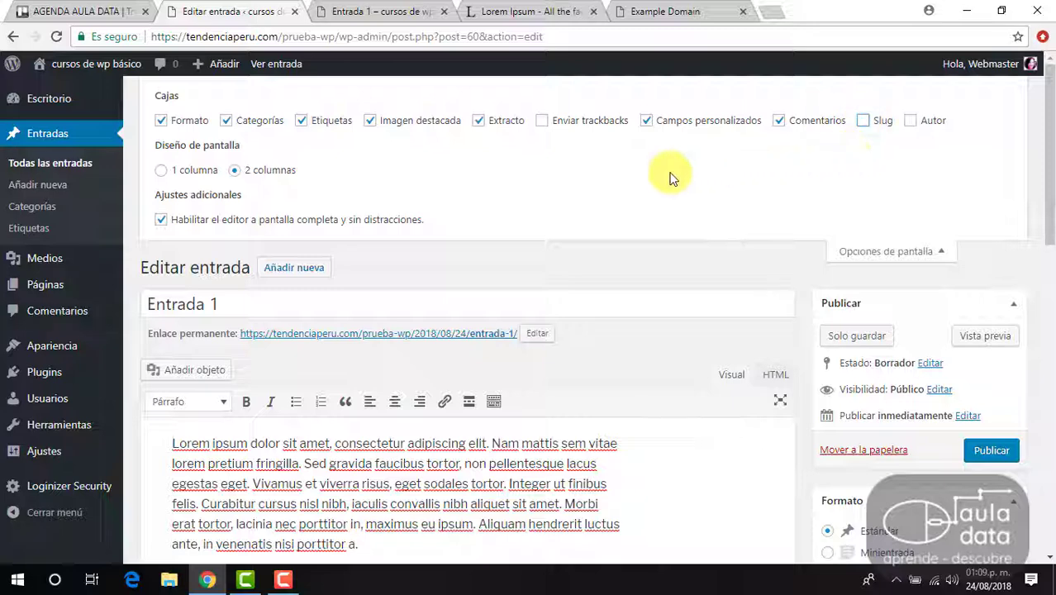
Enable the Autor box for the post editor and view its author selector below the comment settings
{"action": "left_click", "coordinate": [911, 121]}
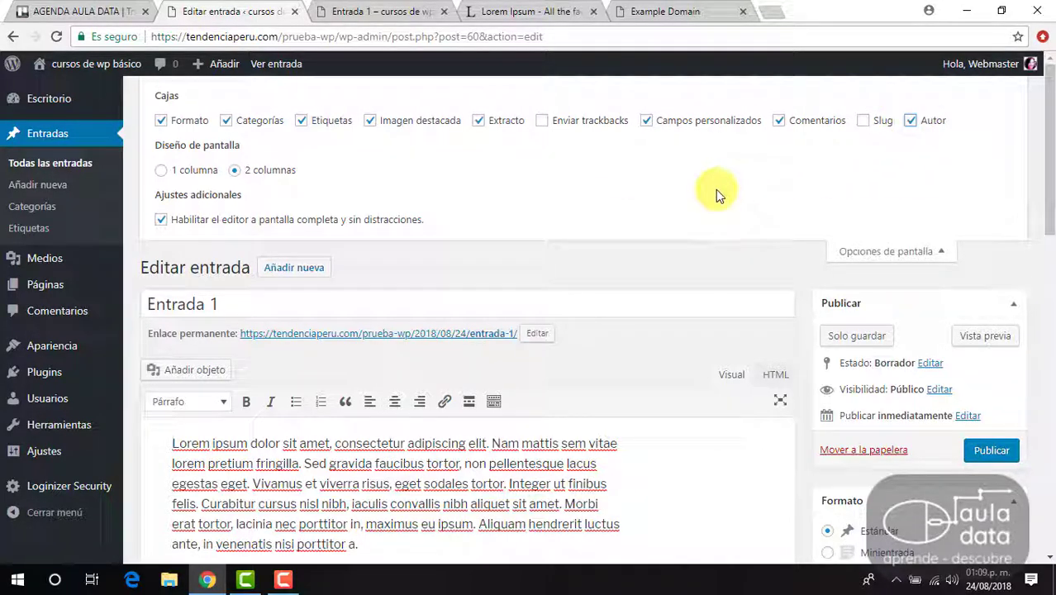
{"action": "scroll", "coordinate": [716, 189], "scroll_direction": "down", "scroll_amount": 3}
{"action": "scroll", "coordinate": [716, 189], "scroll_direction": "down", "scroll_amount": 5}
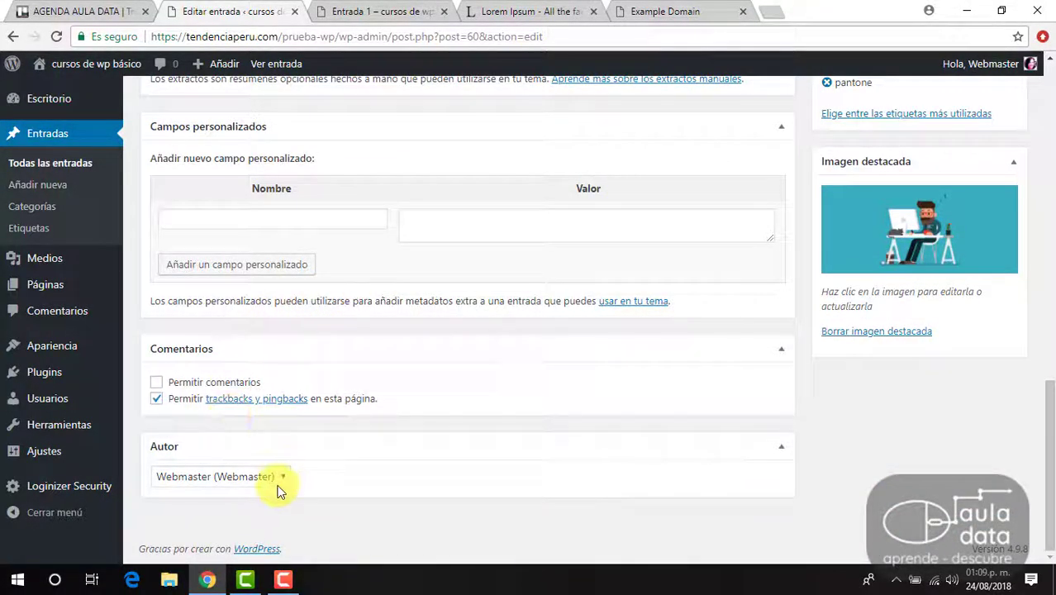
{"action": "scroll", "coordinate": [418, 428], "scroll_direction": "up", "scroll_amount": 15}
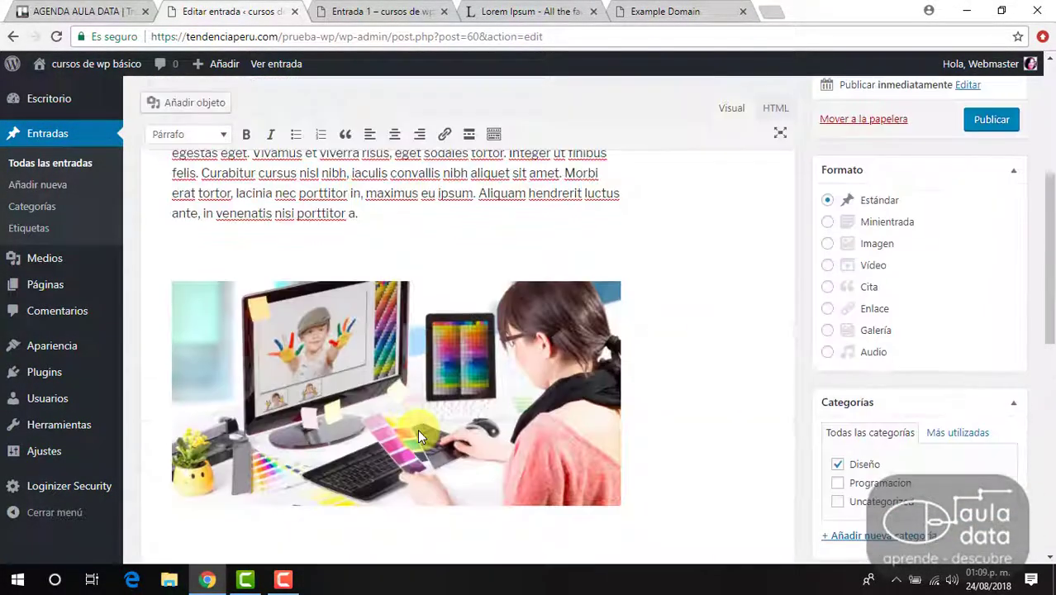
{"action": "scroll", "coordinate": [420, 430], "scroll_direction": "down", "scroll_amount": 15}
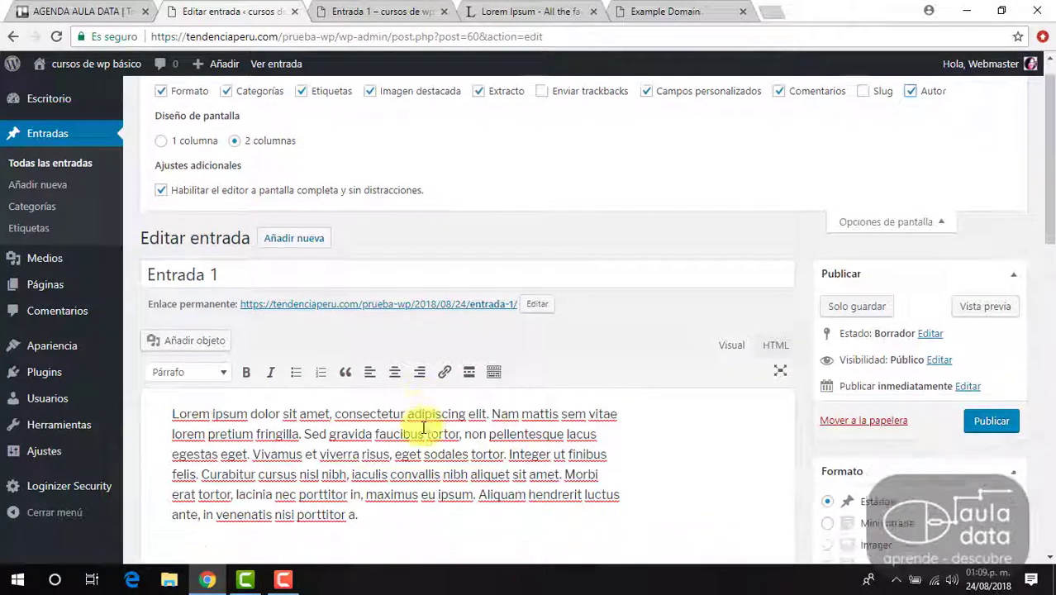
{"action": "scroll", "coordinate": [427, 430], "scroll_direction": "up", "scroll_amount": 10}
{"action": "scroll", "coordinate": [426, 430], "scroll_direction": "up", "scroll_amount": 5}
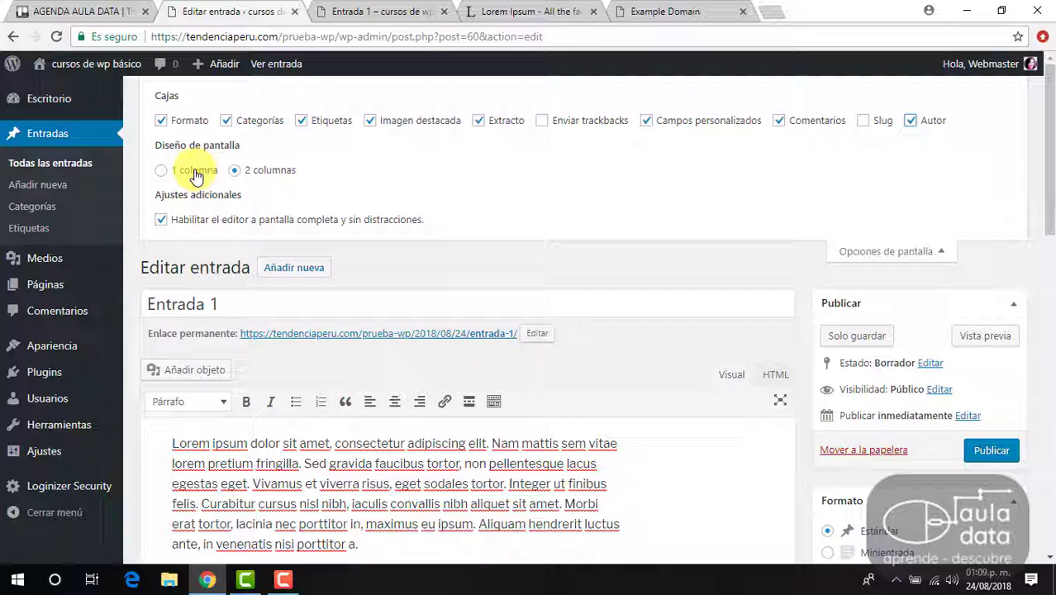
{"action": "scroll", "coordinate": [903, 384], "scroll_direction": "down", "scroll_amount": 3}
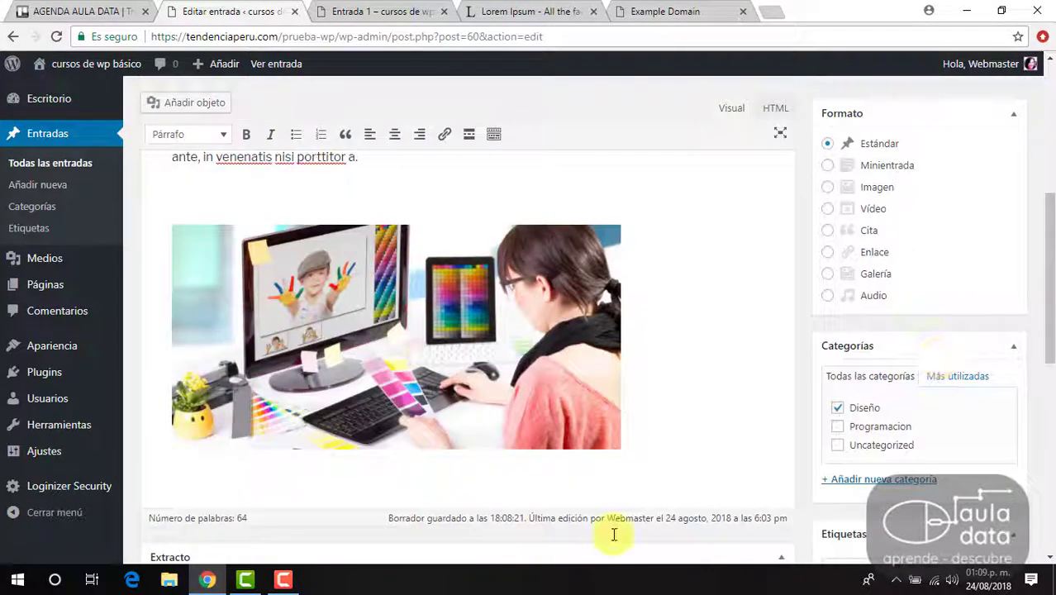
Switch the post editor's screen layout to 1 column and examine how its boxes are arranged
{"action": "scroll", "coordinate": [800, 348], "scroll_direction": "up", "scroll_amount": 4}
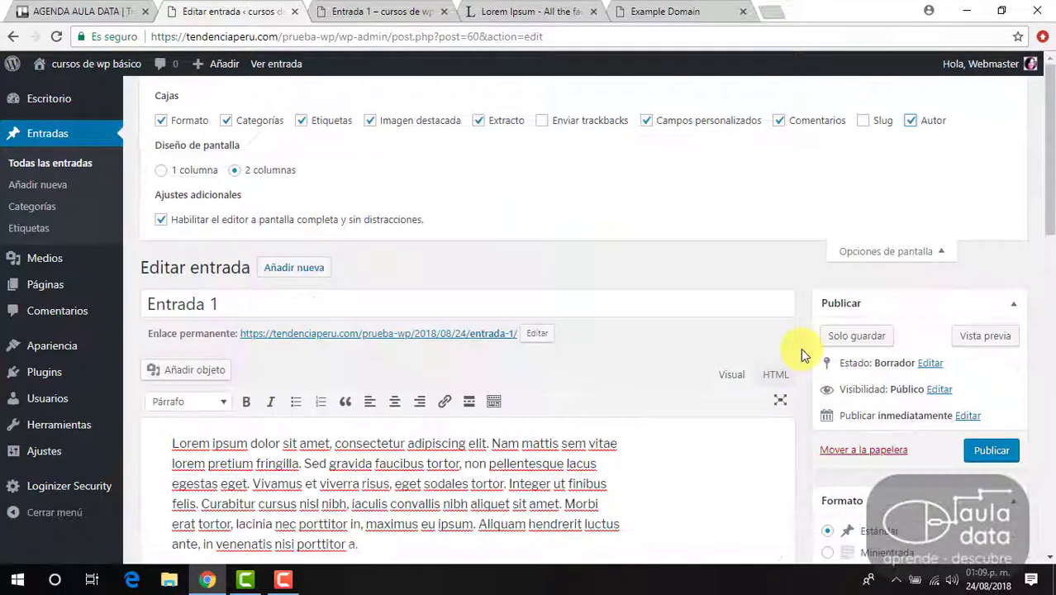
{"action": "left_click", "coordinate": [160, 172]}
{"action": "scroll", "coordinate": [841, 323], "scroll_direction": "down", "scroll_amount": 5}
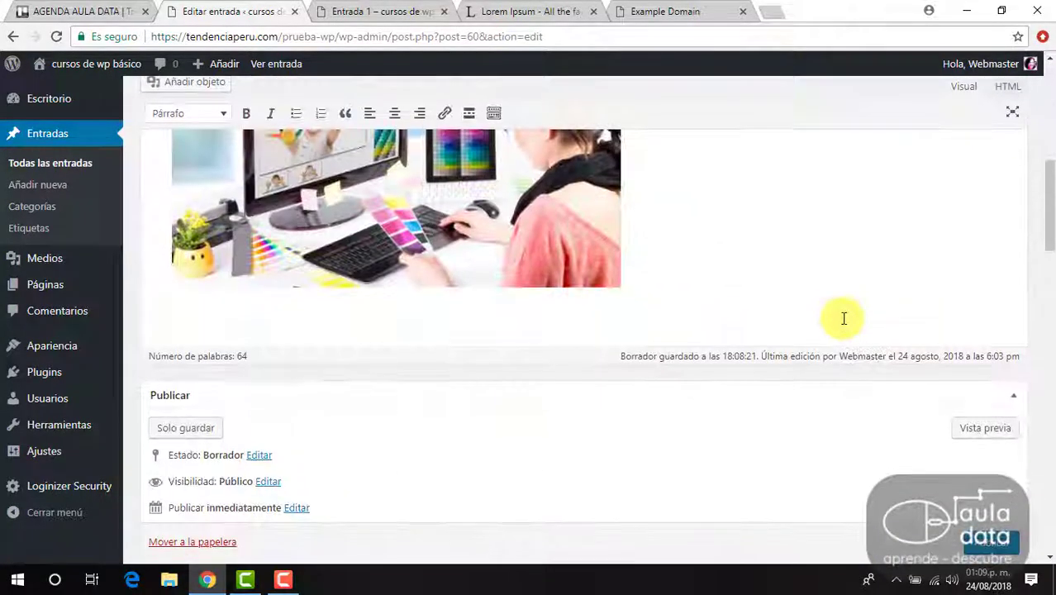
{"action": "scroll", "coordinate": [843, 318], "scroll_direction": "down", "scroll_amount": 15}
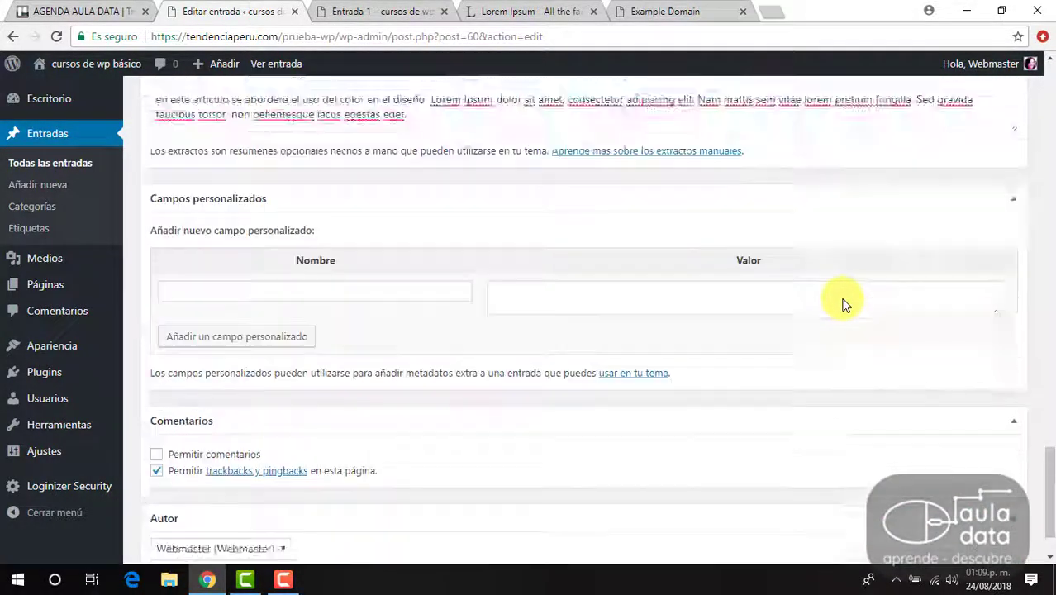
{"action": "scroll", "coordinate": [843, 305], "scroll_direction": "up", "scroll_amount": 20}
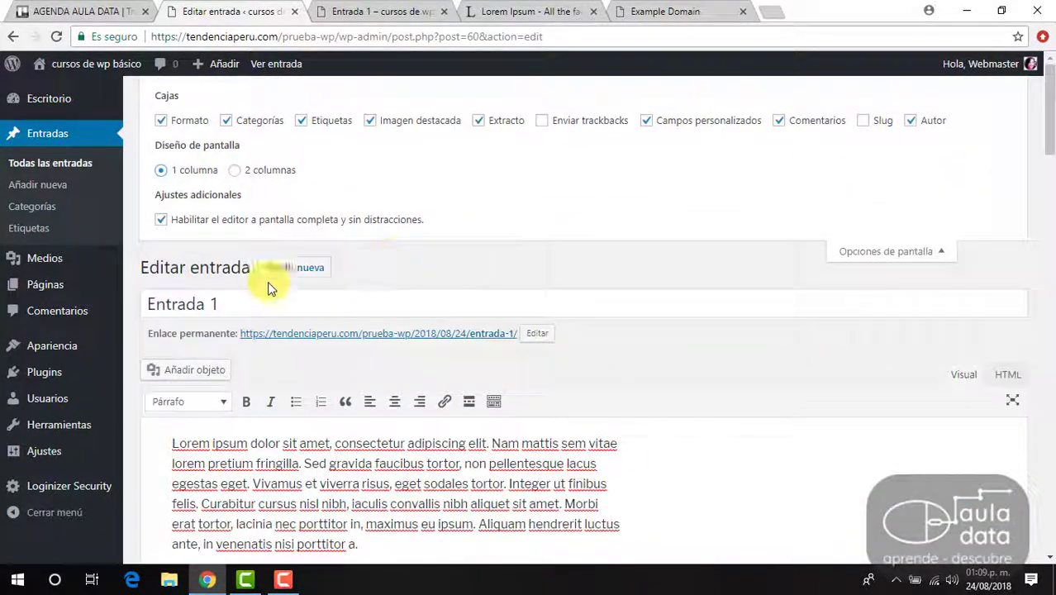
{"action": "scroll", "coordinate": [951, 402], "scroll_direction": "down", "scroll_amount": 10}
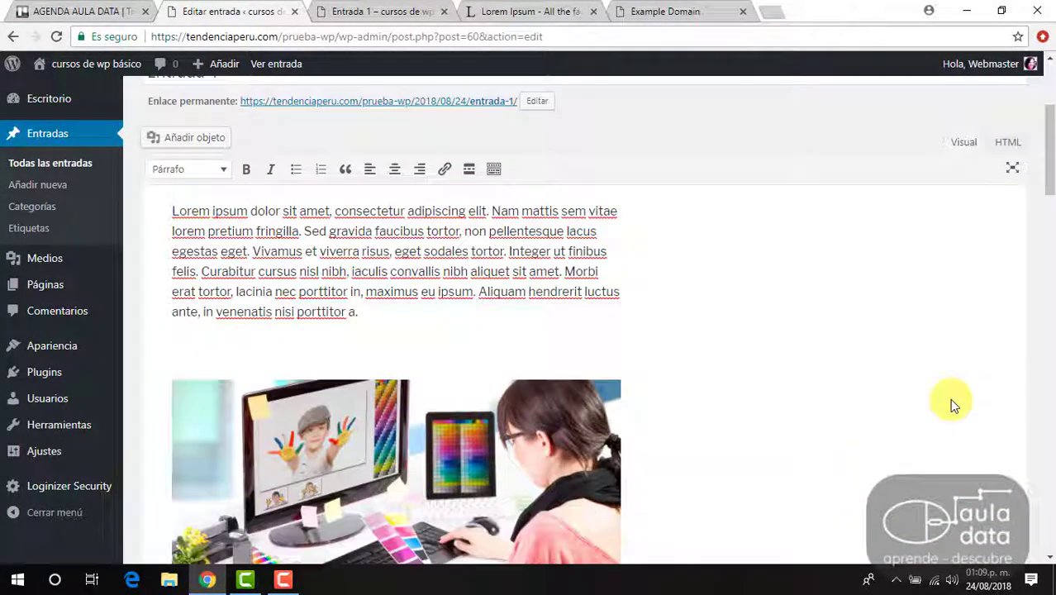
{"action": "scroll", "coordinate": [843, 297], "scroll_direction": "up", "scroll_amount": 10}
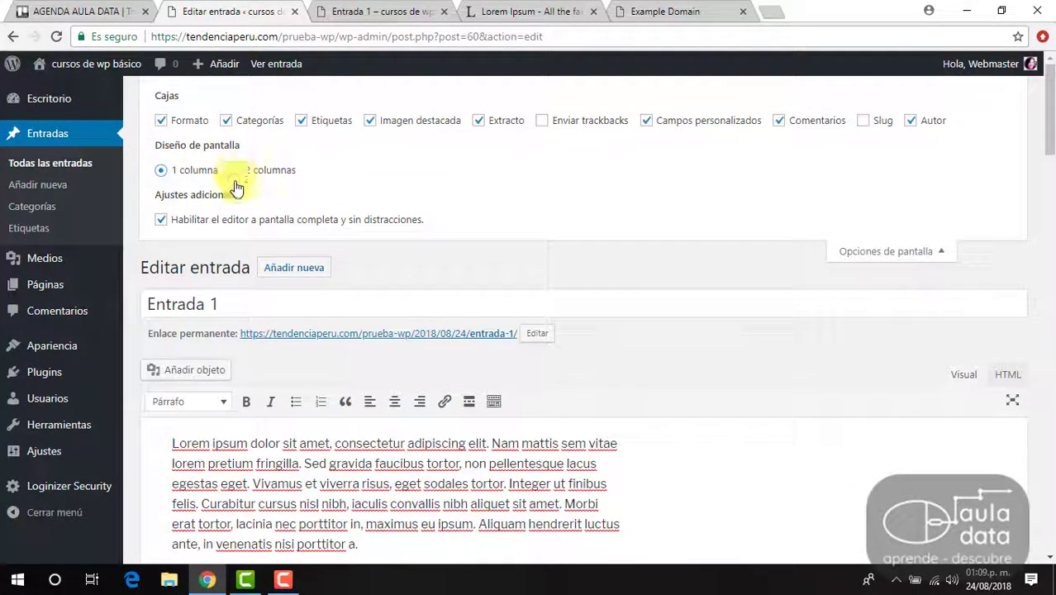
Return the editor's screen layout to 2 columns and check the arrangement of the boxes
{"action": "left_click", "coordinate": [241, 170]}
{"action": "scroll", "coordinate": [575, 263], "scroll_direction": "down", "scroll_amount": 10}
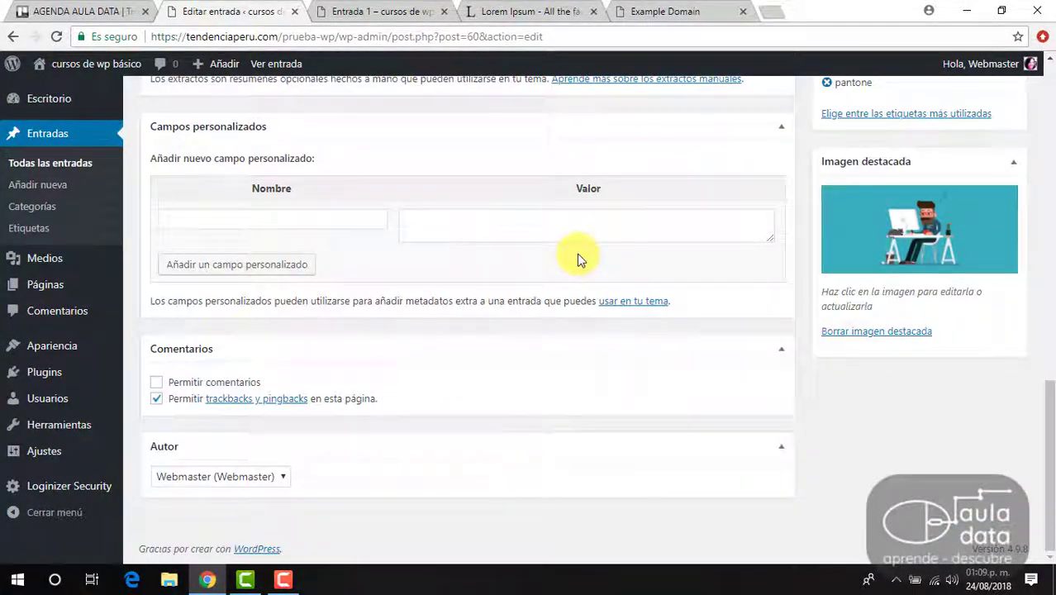
{"action": "scroll", "coordinate": [579, 260], "scroll_direction": "up", "scroll_amount": 10}
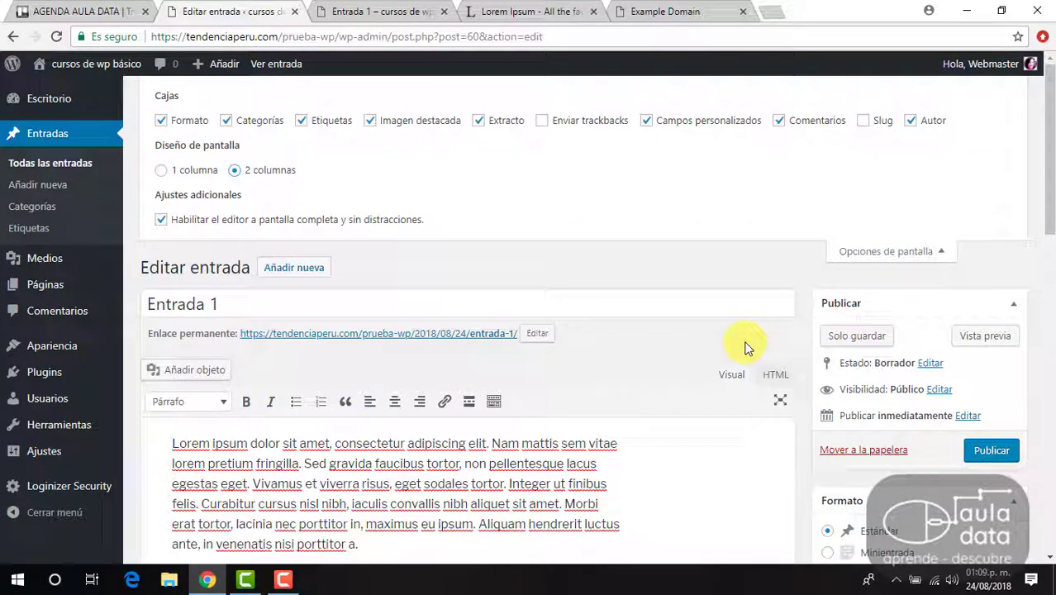
Examine the post's publishing, format, category, tag and excerpt boxes in the two-column layout
{"action": "scroll", "coordinate": [837, 289], "scroll_direction": "down", "scroll_amount": 8}
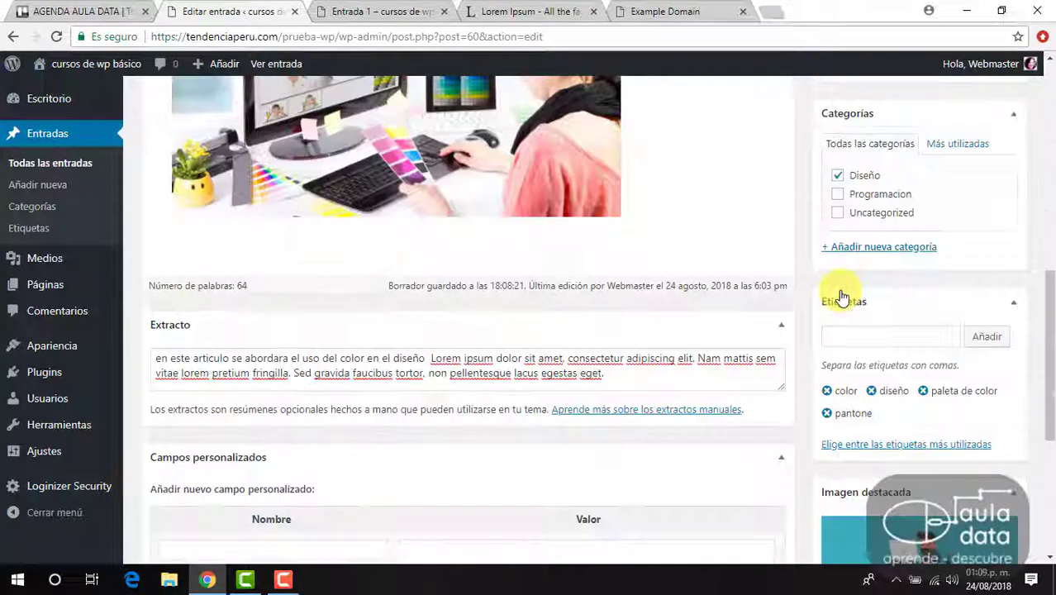
{"action": "scroll", "coordinate": [873, 403], "scroll_direction": "up", "scroll_amount": 7}
{"action": "scroll", "coordinate": [877, 309], "scroll_direction": "down", "scroll_amount": 6}
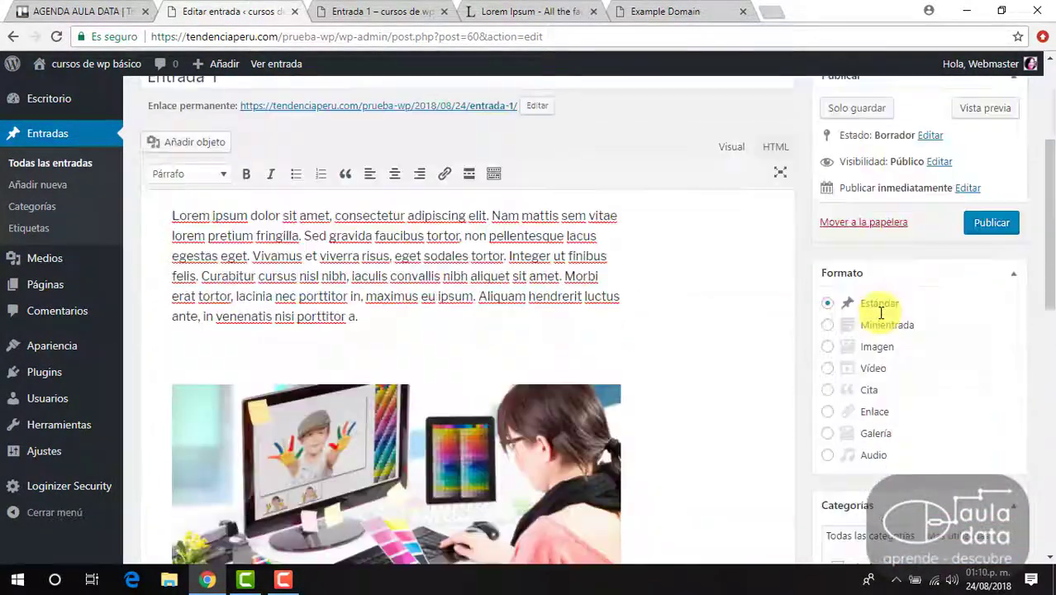
{"action": "scroll", "coordinate": [881, 320], "scroll_direction": "down", "scroll_amount": 6}
{"action": "scroll", "coordinate": [881, 320], "scroll_direction": "up", "scroll_amount": 9}
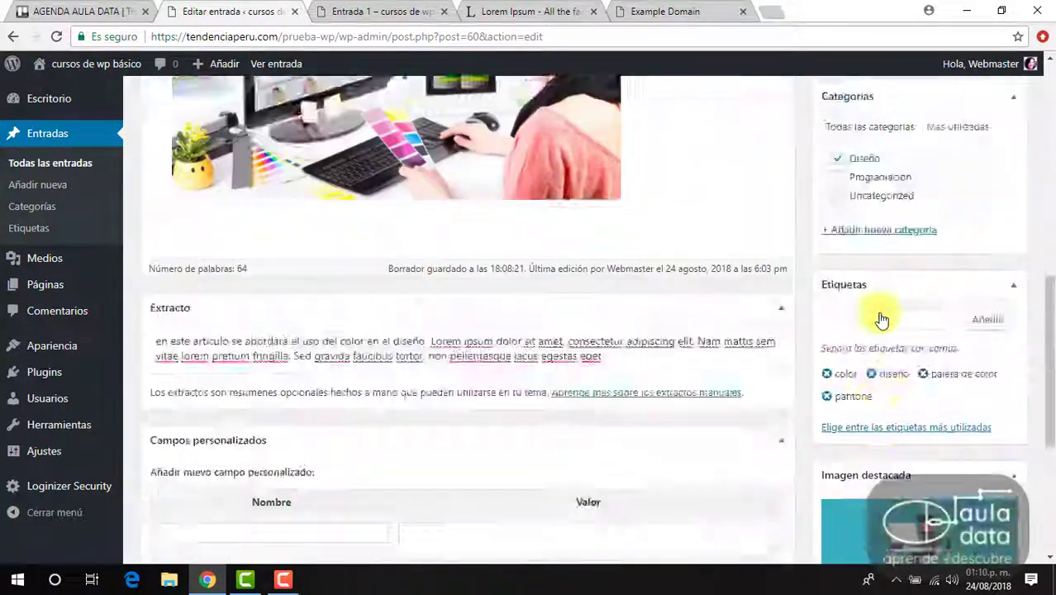
{"action": "scroll", "coordinate": [879, 315], "scroll_direction": "up", "scroll_amount": 3}
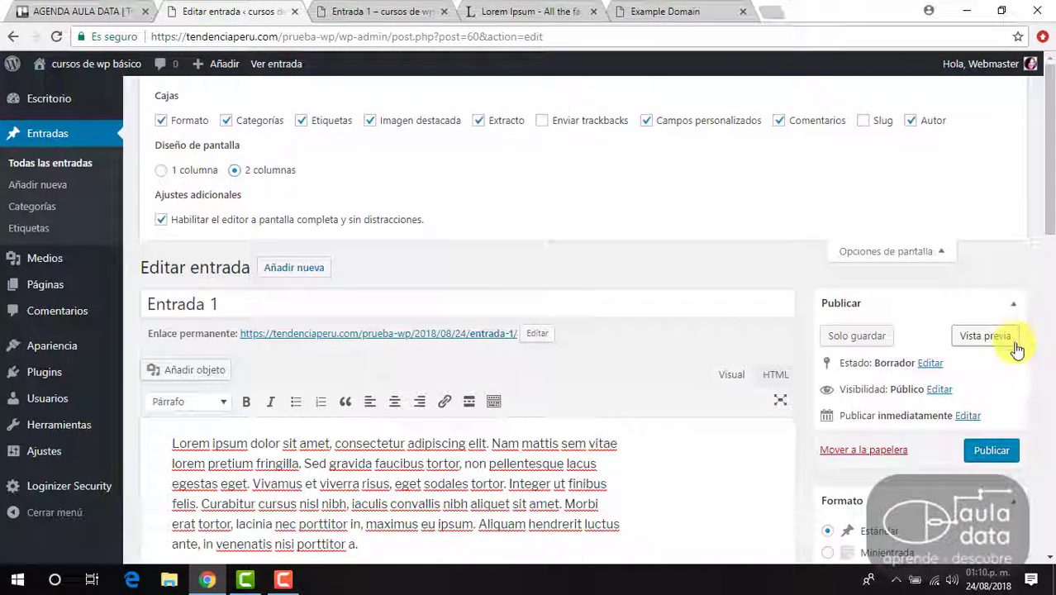
{"action": "scroll", "coordinate": [1017, 347], "scroll_direction": "down", "scroll_amount": 5}
{"action": "scroll", "coordinate": [1015, 352], "scroll_direction": "down", "scroll_amount": 5}
{"action": "scroll", "coordinate": [1006, 342], "scroll_direction": "up", "scroll_amount": 9}
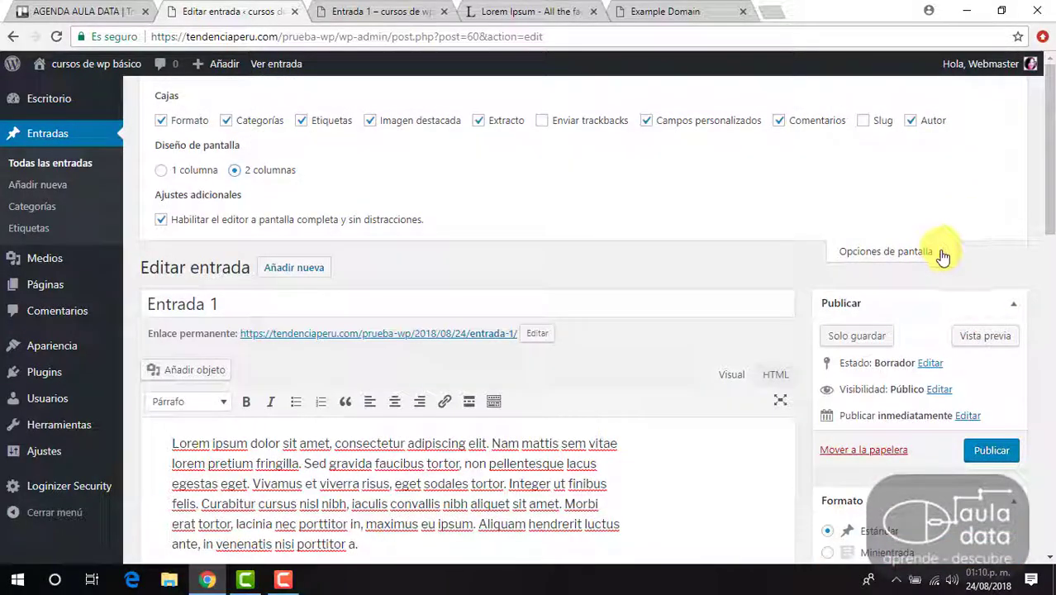
Collapse the screen options, and briefly view the editor's help before closing it
{"action": "left_click", "coordinate": [942, 254]}
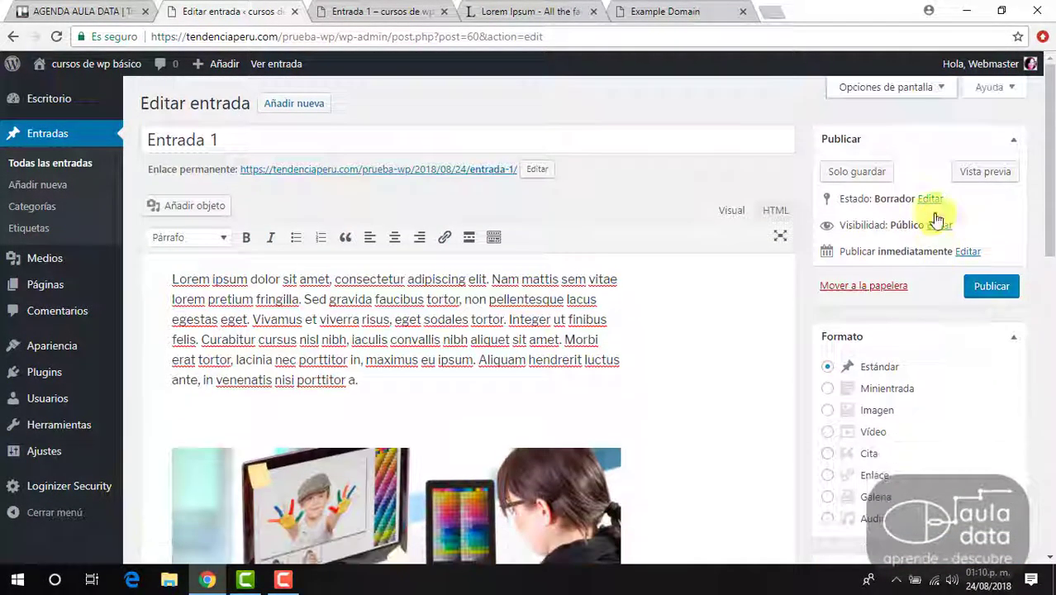
{"action": "left_click", "coordinate": [1018, 90]}
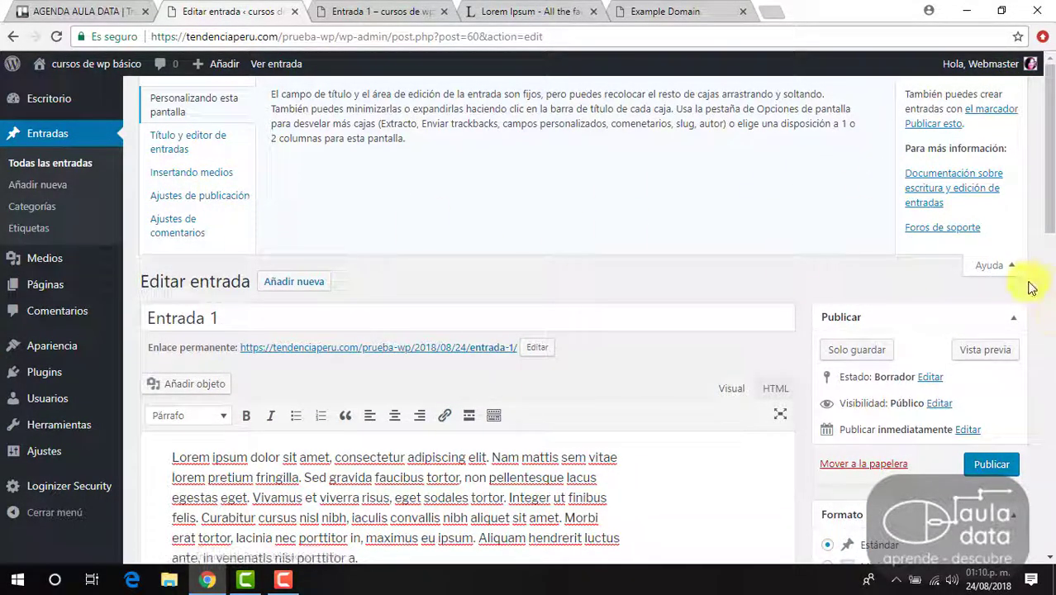
{"action": "left_click", "coordinate": [1008, 264]}
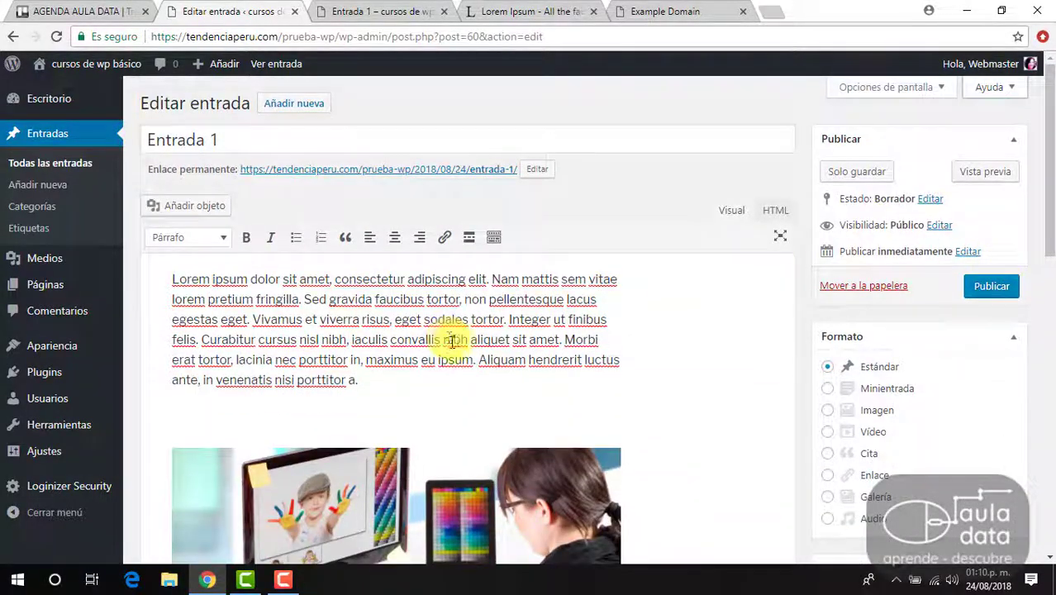
Review the post from its title and content through format, categories, tags, excerpt and featured image
{"action": "scroll", "coordinate": [451, 343], "scroll_direction": "down", "scroll_amount": 7}
{"action": "scroll", "coordinate": [456, 340], "scroll_direction": "down", "scroll_amount": 4}
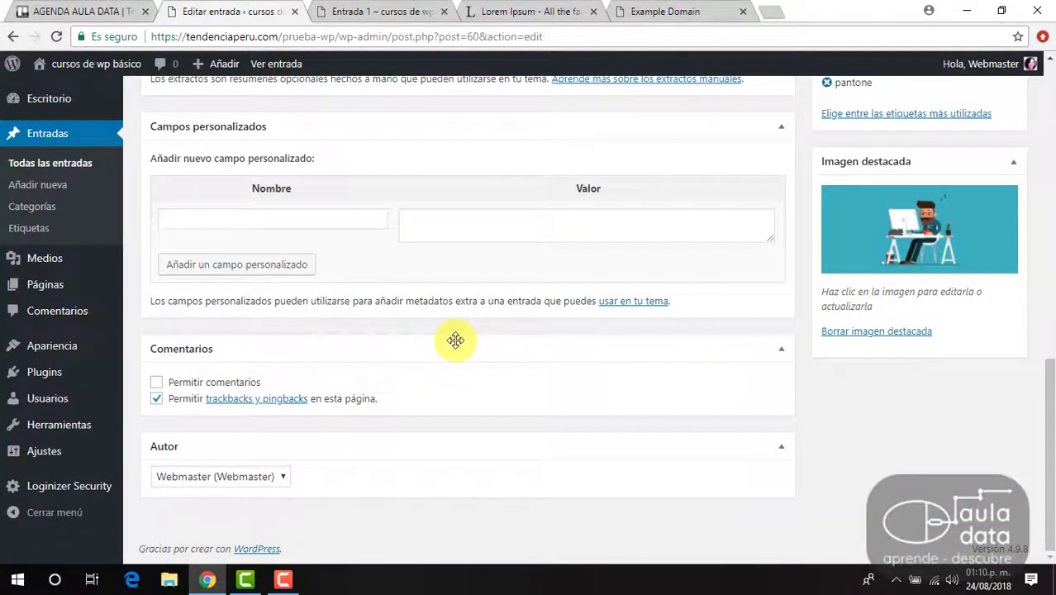
{"action": "scroll", "coordinate": [455, 339], "scroll_direction": "up", "scroll_amount": 10}
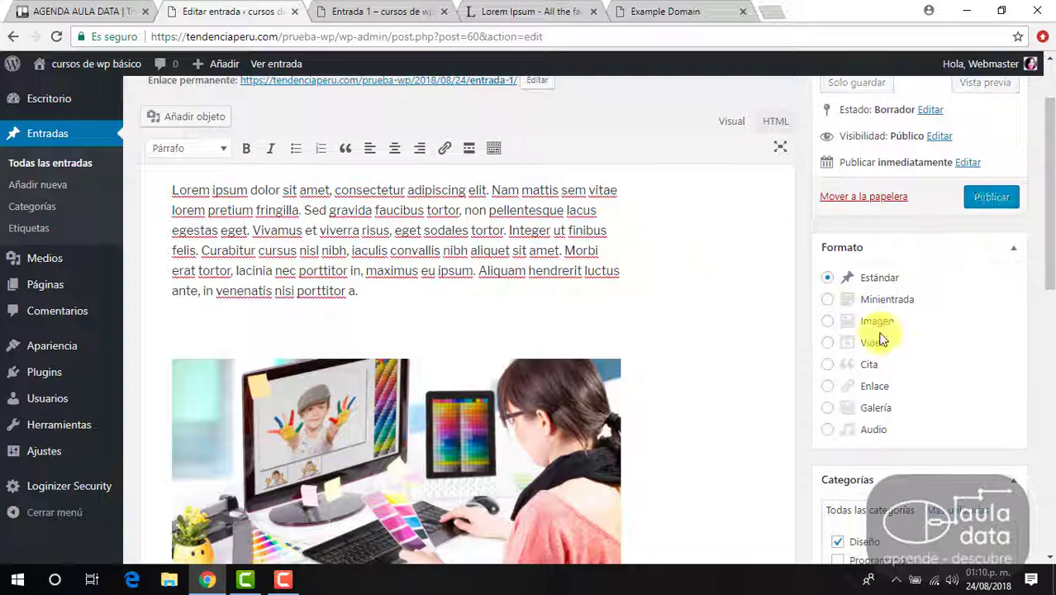
{"action": "scroll", "coordinate": [878, 334], "scroll_direction": "down", "scroll_amount": 3}
{"action": "scroll", "coordinate": [877, 335], "scroll_direction": "up", "scroll_amount": 4}
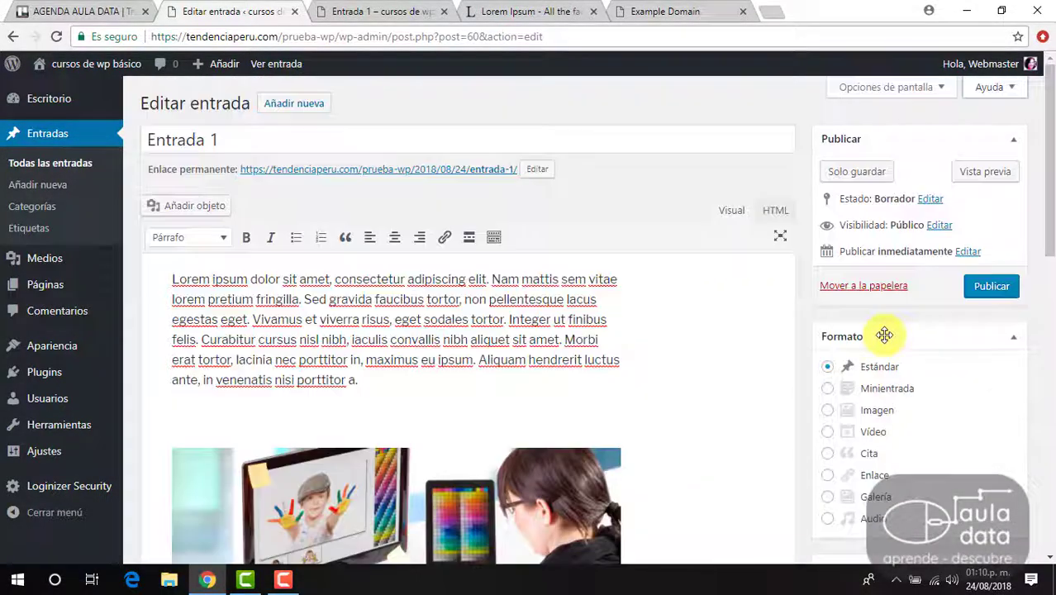
{"action": "scroll", "coordinate": [885, 335], "scroll_direction": "down", "scroll_amount": 5}
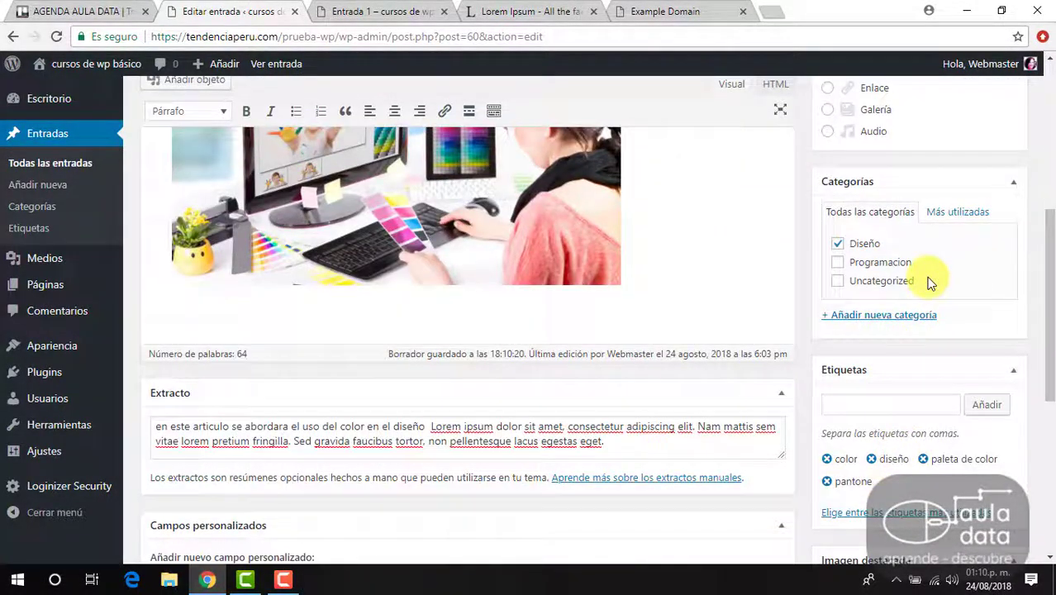
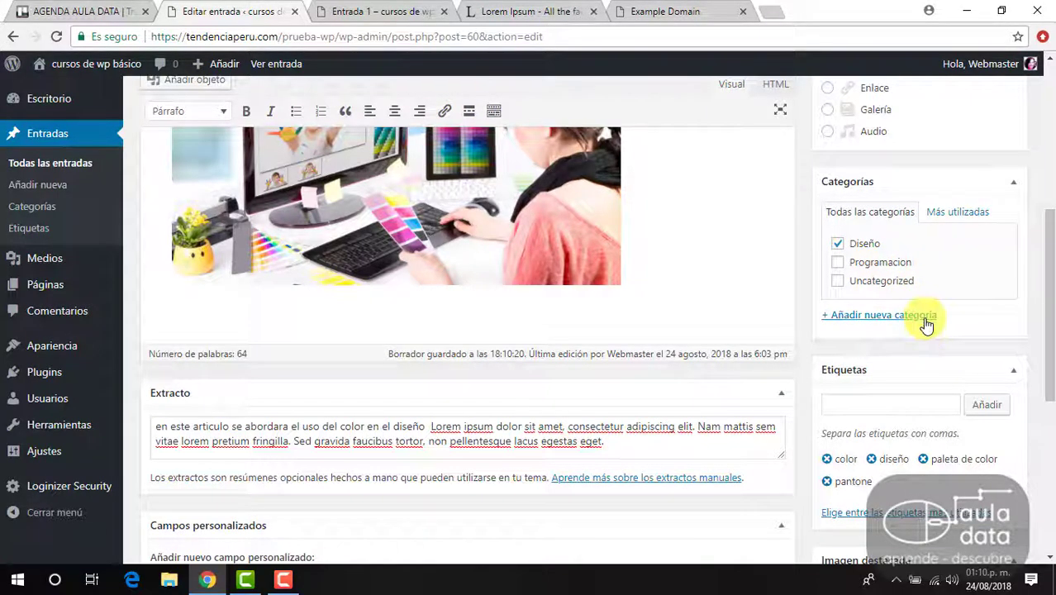
{"action": "scroll", "coordinate": [926, 321], "scroll_direction": "up", "scroll_amount": 5}
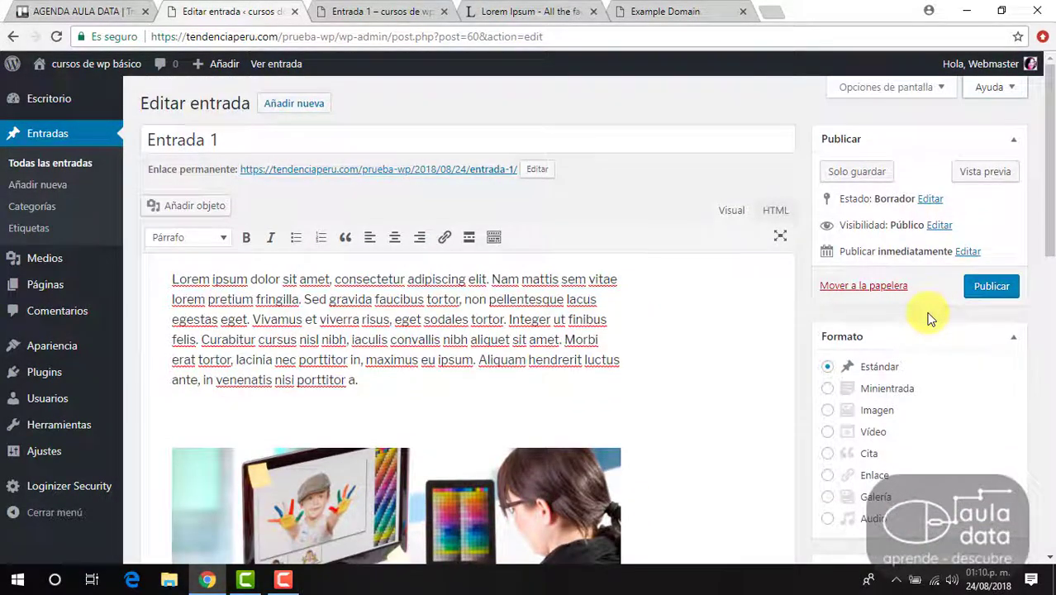
{"action": "scroll", "coordinate": [927, 321], "scroll_direction": "down", "scroll_amount": 5}
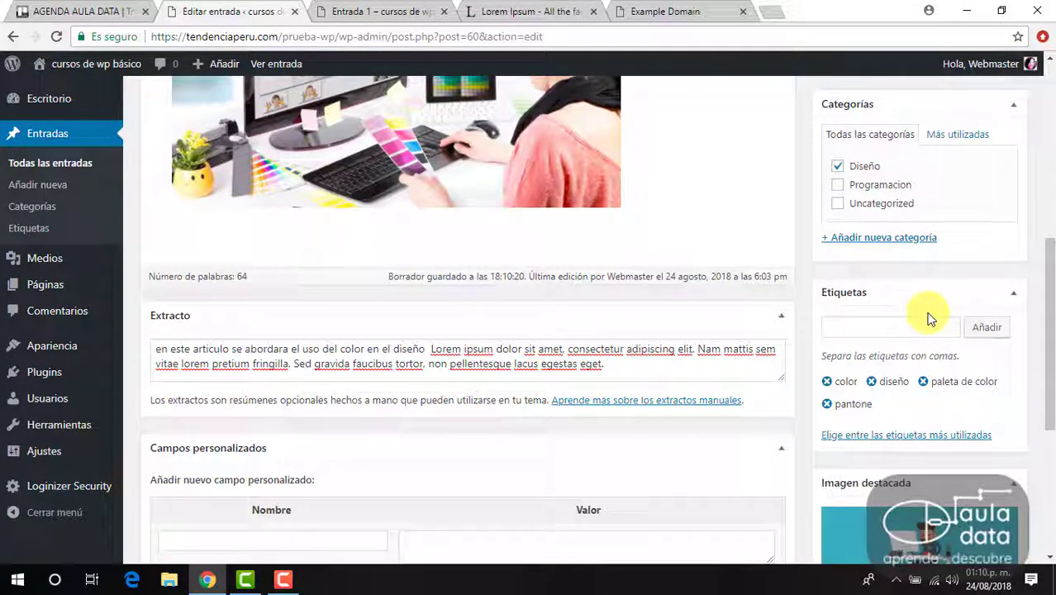
{"action": "scroll", "coordinate": [926, 321], "scroll_direction": "up", "scroll_amount": 5}
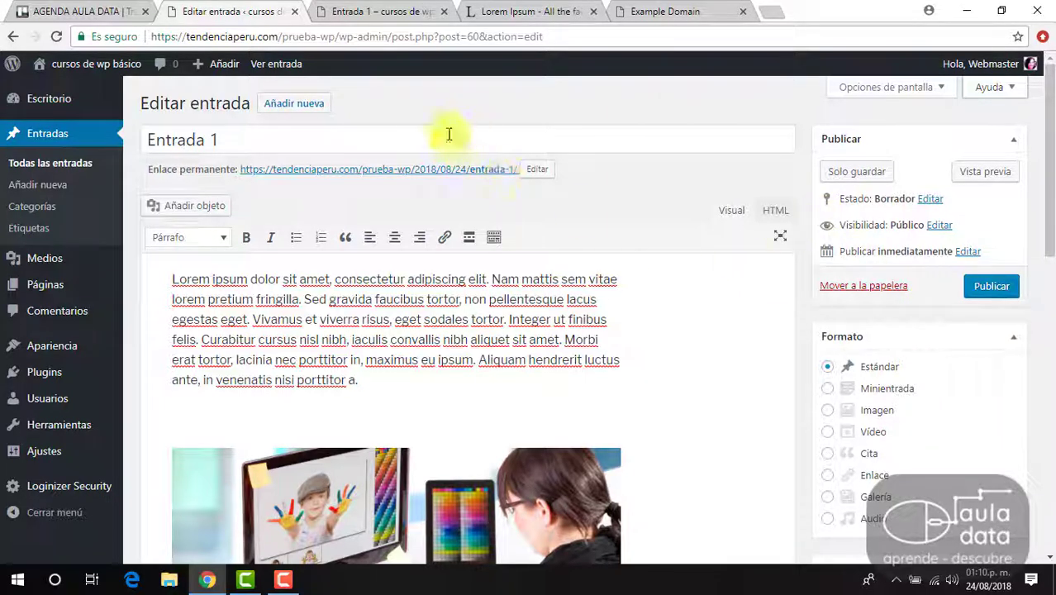
View the existing preview of Entrada 1 from its header and reload it
{"action": "left_click", "coordinate": [371, 13]}
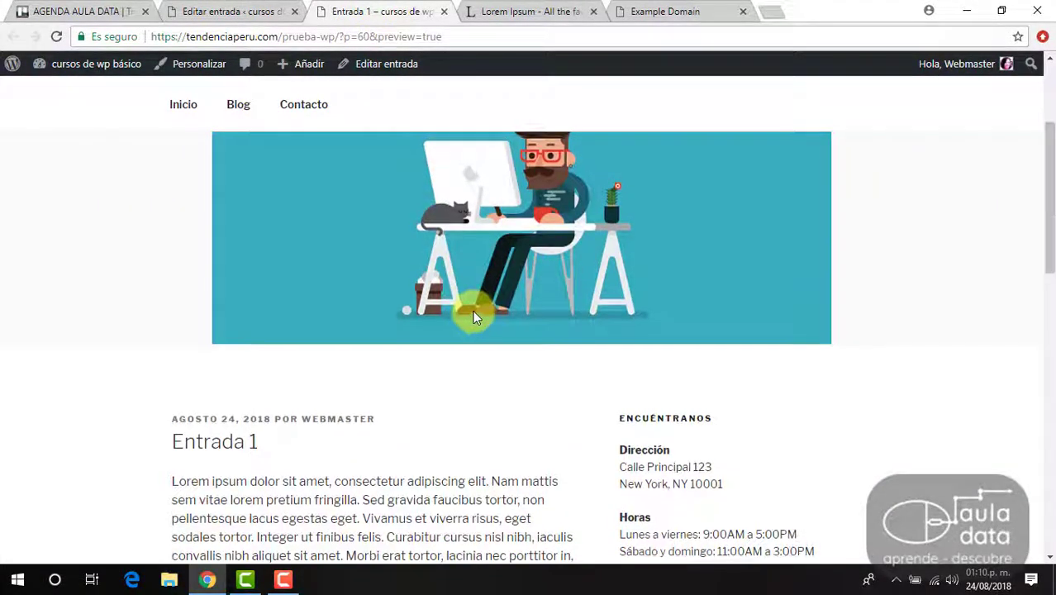
{"action": "scroll", "coordinate": [473, 309], "scroll_direction": "up", "scroll_amount": 3}
{"action": "left_click", "coordinate": [57, 36]}
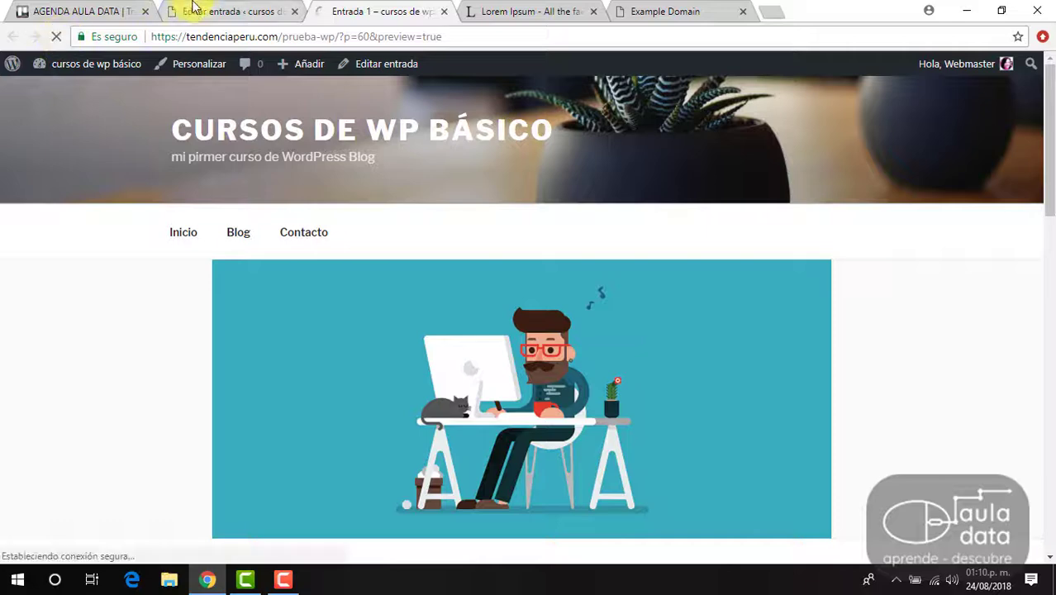
Save Entrada 1 as a draft and reload its preview to examine the featured image and content
{"action": "left_click", "coordinate": [232, 12]}
{"action": "left_click", "coordinate": [869, 181]}
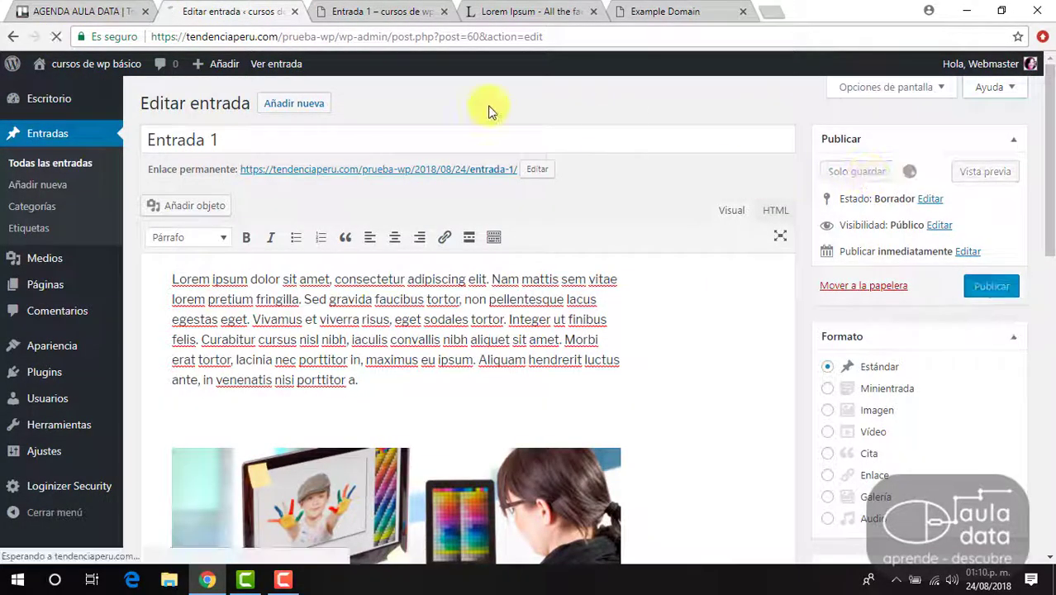
{"action": "left_click", "coordinate": [376, 13]}
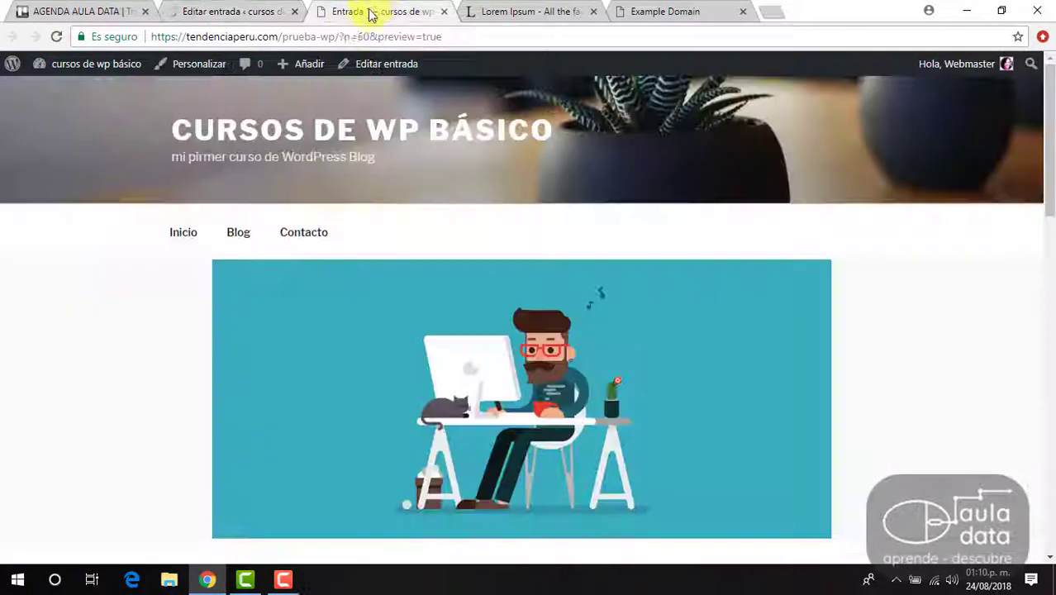
{"action": "left_click", "coordinate": [58, 36]}
{"action": "scroll", "coordinate": [350, 240], "scroll_direction": "down", "scroll_amount": 12}
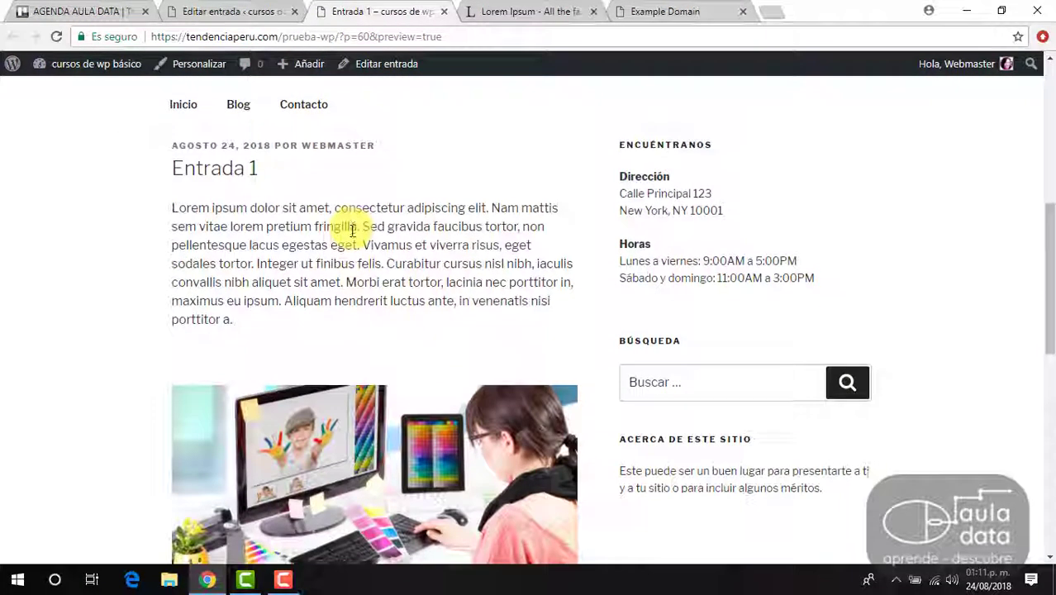
{"action": "scroll", "coordinate": [351, 230], "scroll_direction": "up", "scroll_amount": 12}
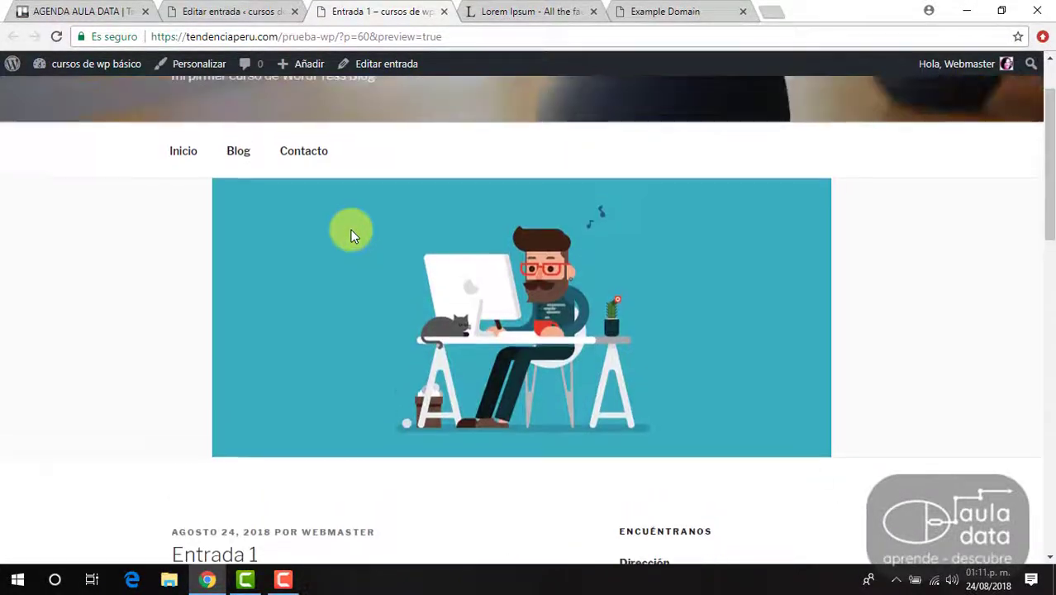
{"action": "scroll", "coordinate": [350, 229], "scroll_direction": "down", "scroll_amount": 10}
{"action": "scroll", "coordinate": [350, 229], "scroll_direction": "up", "scroll_amount": 6}
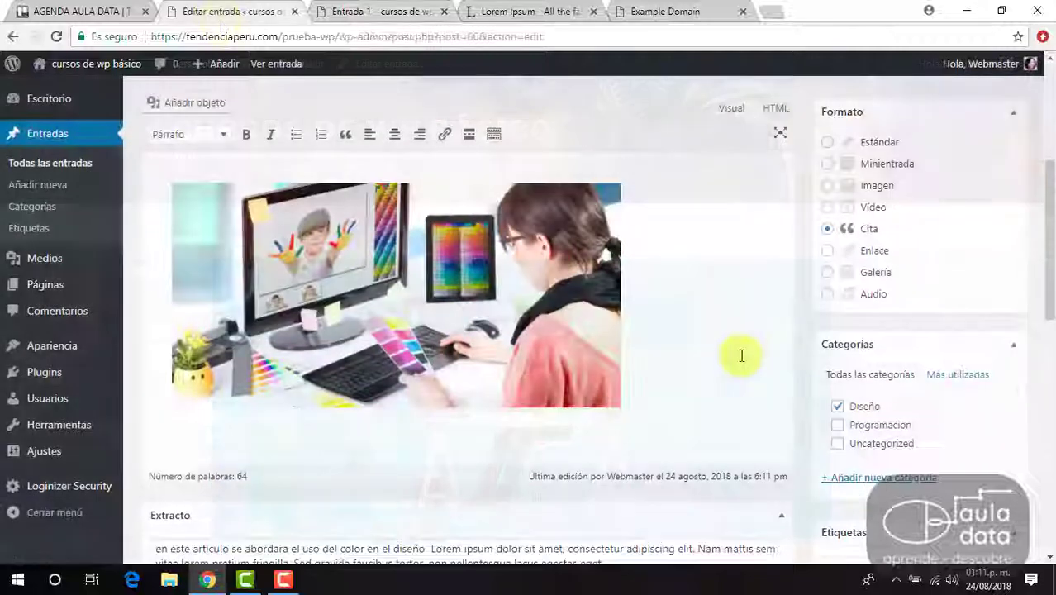
Set the published post's format to Estándar and update the post
{"action": "scroll", "coordinate": [740, 356], "scroll_direction": "up", "scroll_amount": 4}
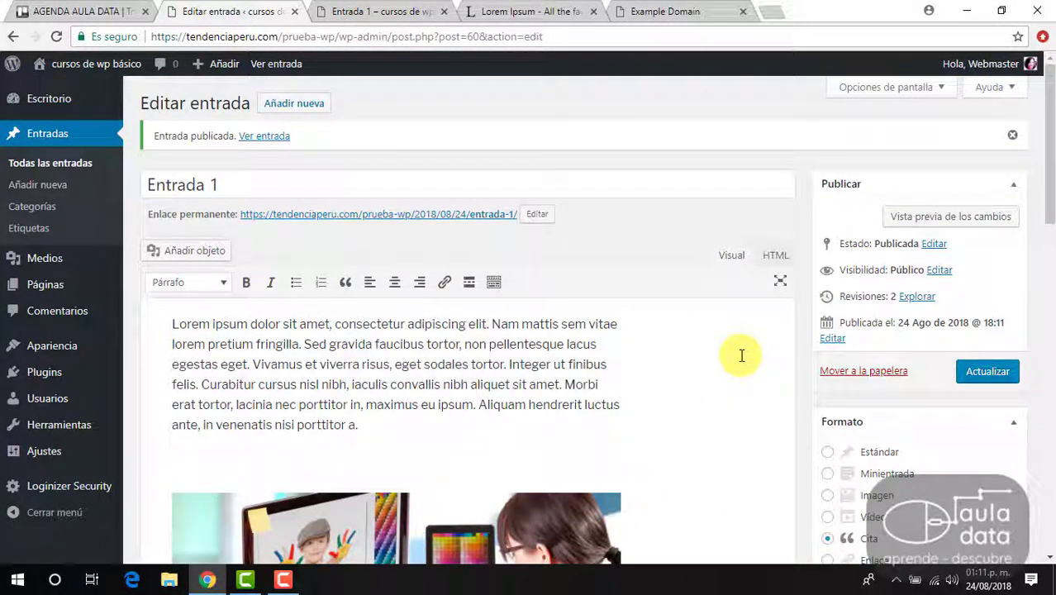
{"action": "left_click", "coordinate": [988, 373]}
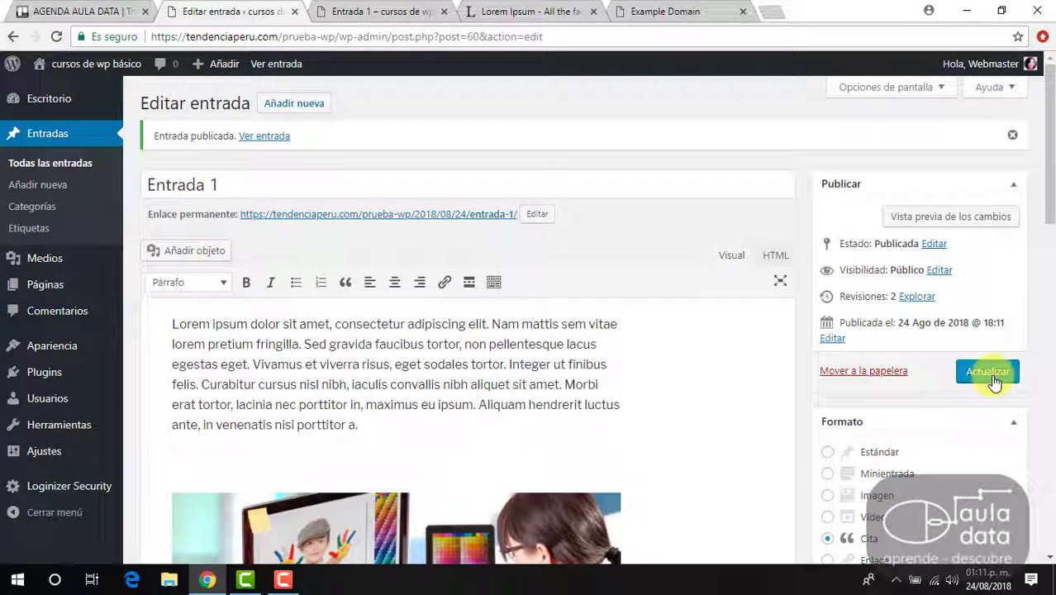
{"action": "scroll", "coordinate": [655, 401], "scroll_direction": "down", "scroll_amount": 5}
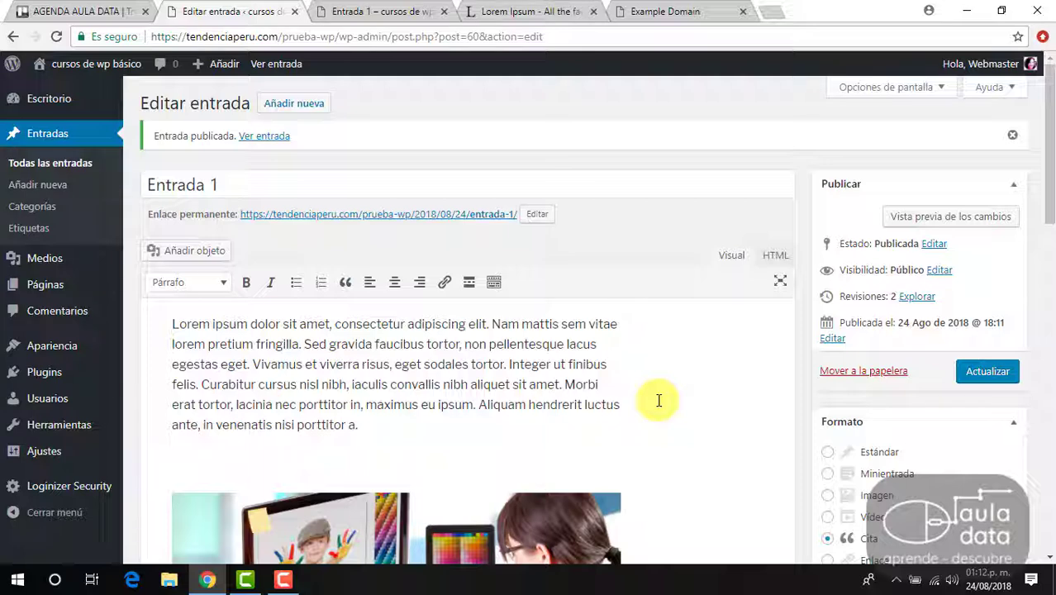
{"action": "left_click", "coordinate": [983, 373]}
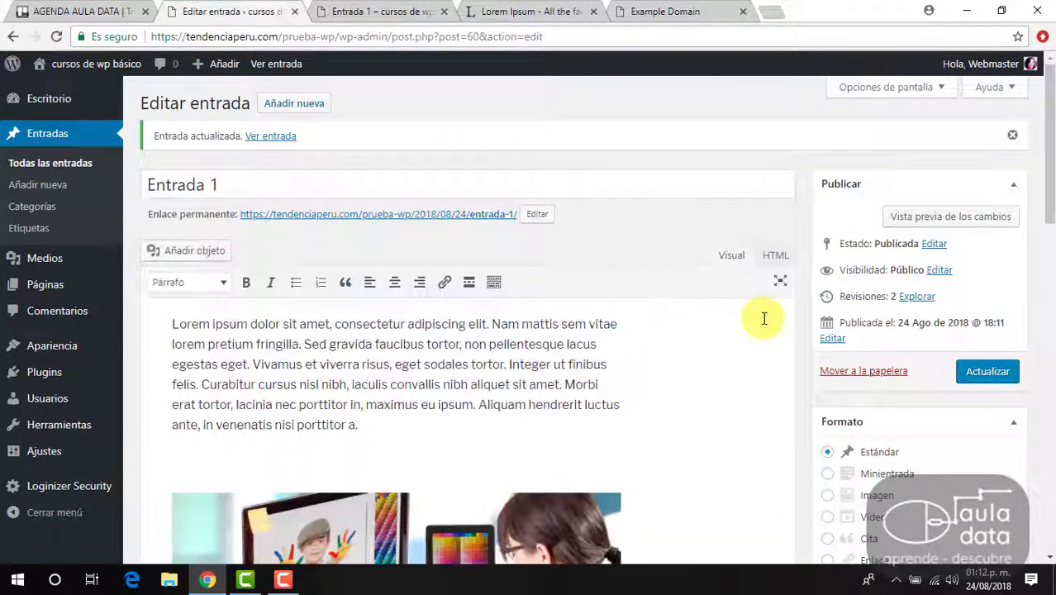
Copy the opening Lorem ipsum paragraph of the post and paste it a few lines below the content image
{"action": "scroll", "coordinate": [762, 319], "scroll_direction": "down", "scroll_amount": 9}
{"action": "scroll", "coordinate": [729, 356], "scroll_direction": "up", "scroll_amount": 10}
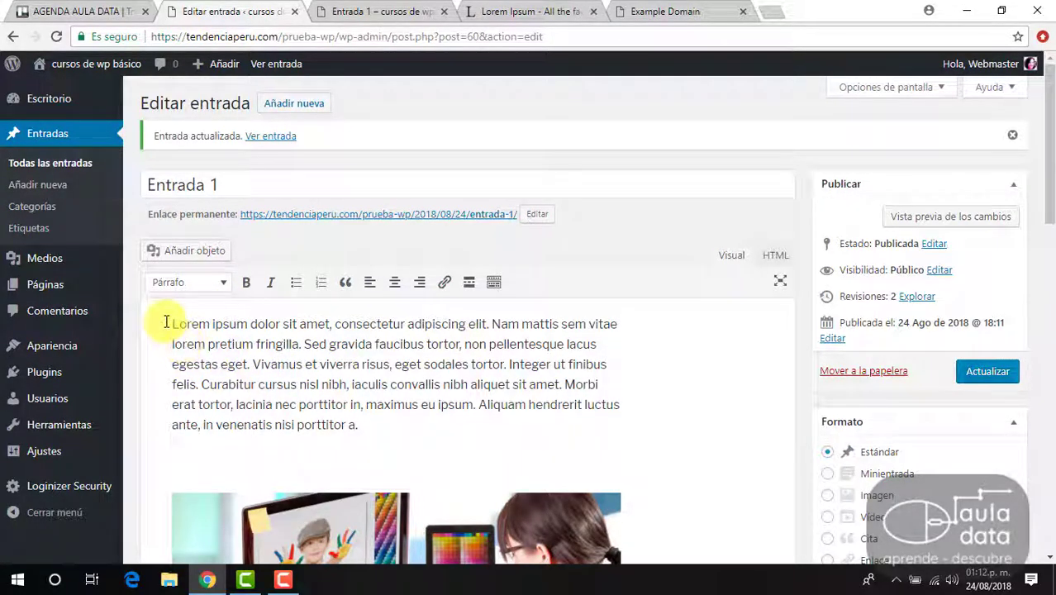
{"action": "left_click_drag", "start_coordinate": [170, 324], "coordinate": [426, 421]}
{"action": "key", "text": "ctrl+c"}
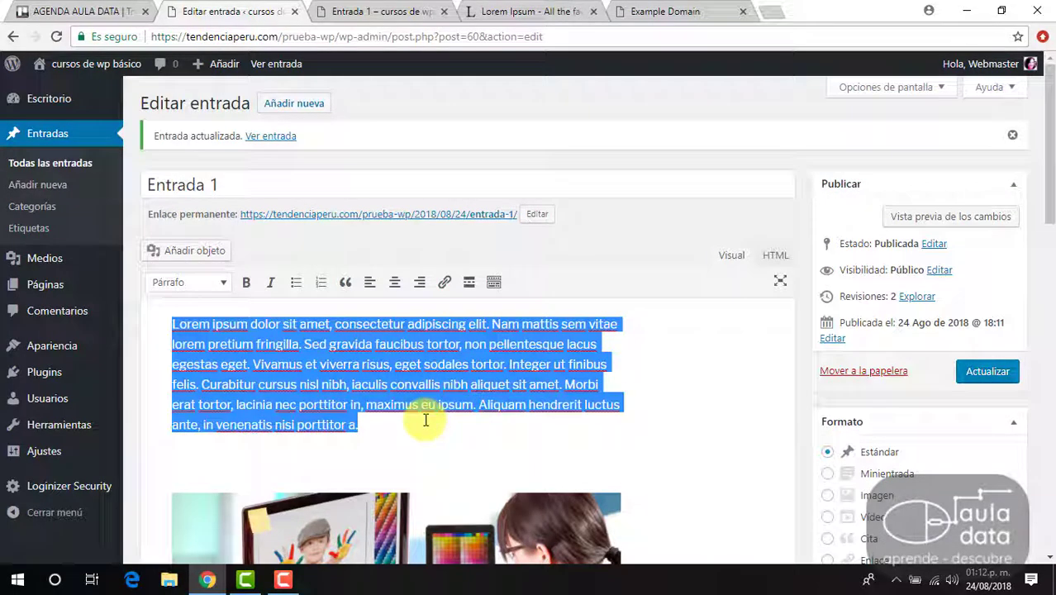
{"action": "scroll", "coordinate": [412, 414], "scroll_direction": "down", "scroll_amount": 6}
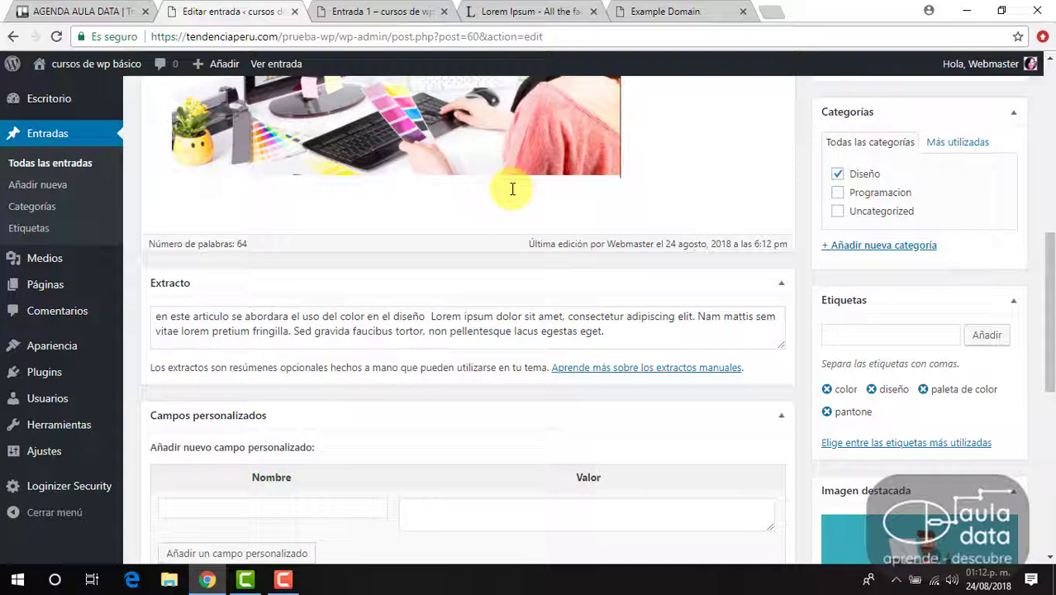
{"action": "key", "text": "Return"}
{"action": "key", "text": "Return"}
{"action": "key", "text": "Return"}
{"action": "key", "text": "Return"}
{"action": "key", "text": "Return"}
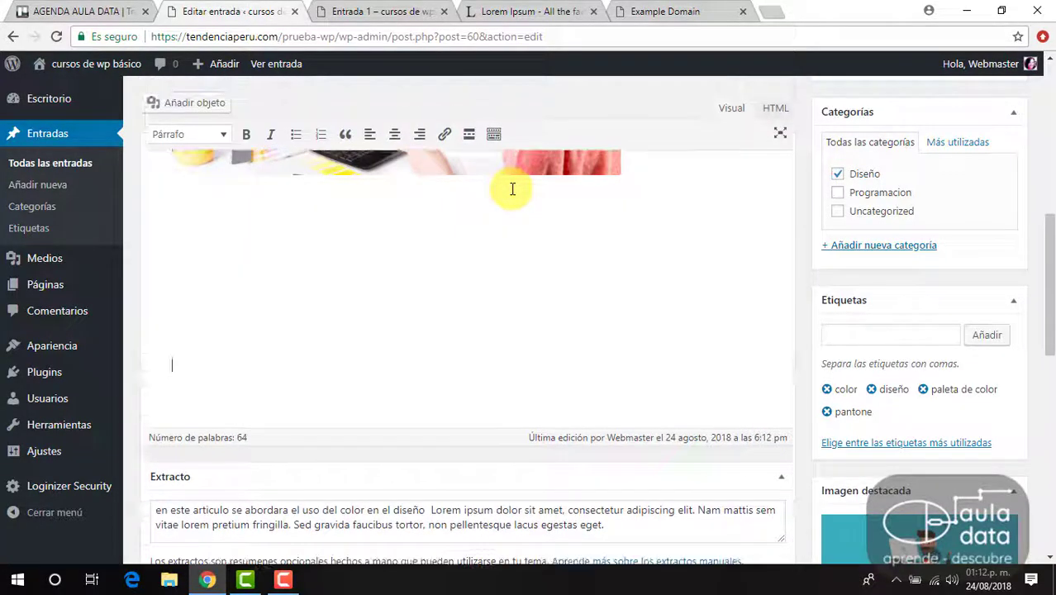
{"action": "key", "text": "ctrl+v"}
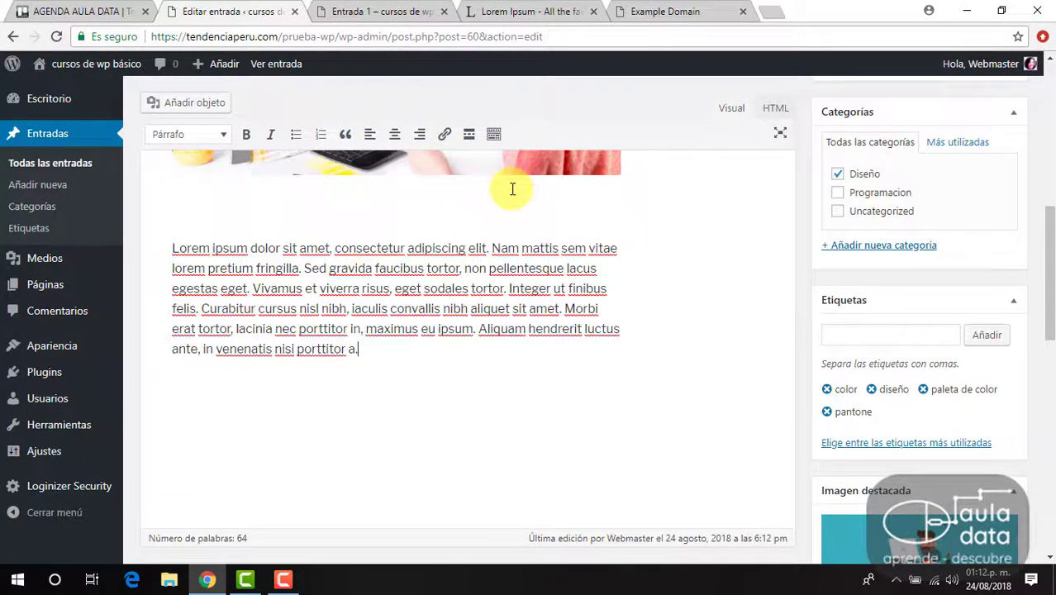
Add the line "SUTITULOS" beneath the Lorem ipsum paragraph that follows the image
{"action": "scroll", "coordinate": [456, 285], "scroll_direction": "up", "scroll_amount": 2}
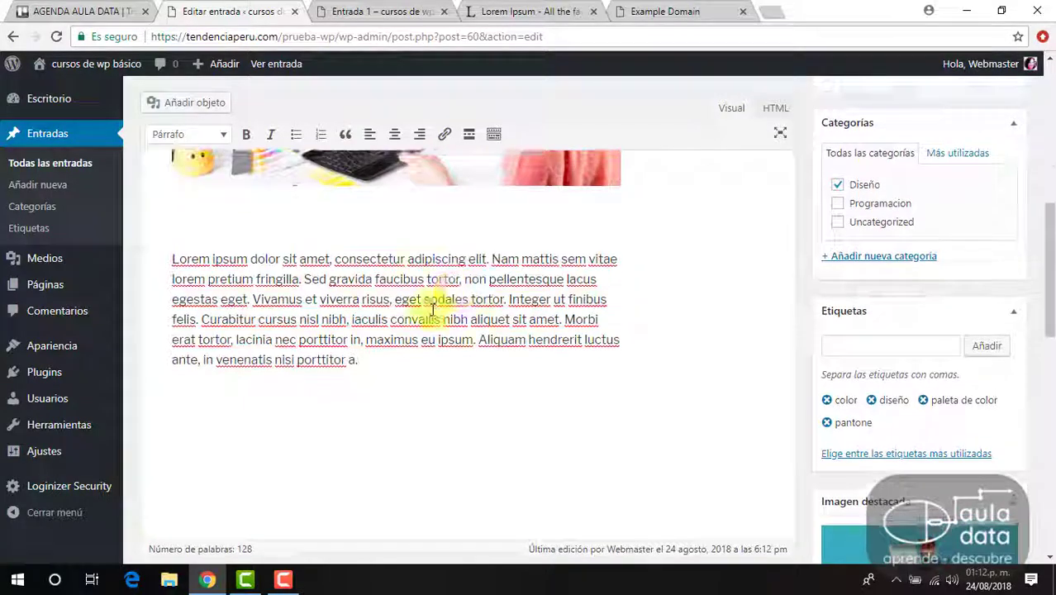
{"action": "left_click_drag", "start_coordinate": [335, 505], "coordinate": [314, 523]}
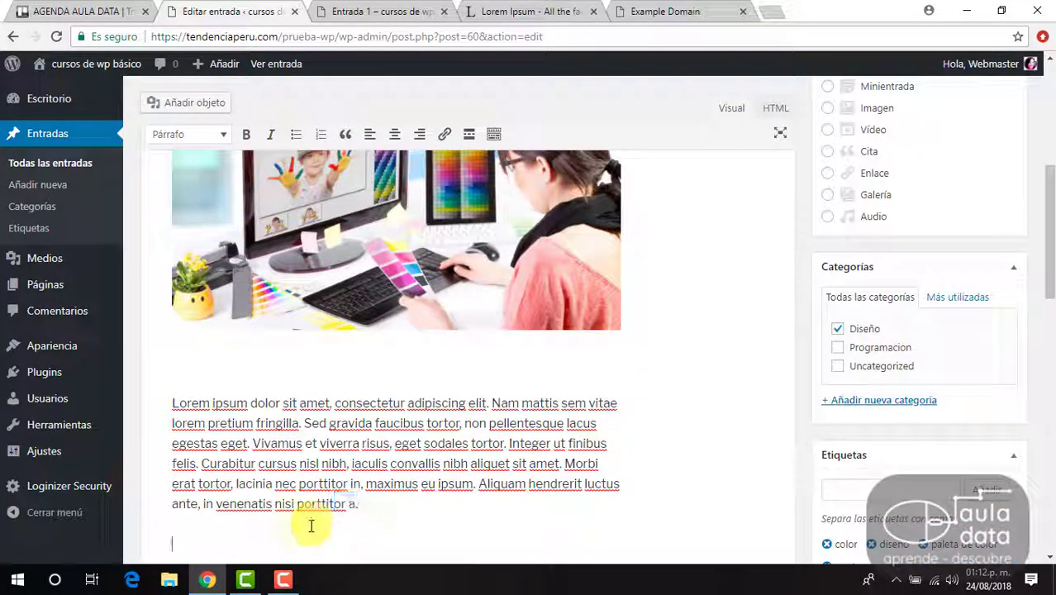
{"action": "scroll", "coordinate": [383, 496], "scroll_direction": "down", "scroll_amount": 2}
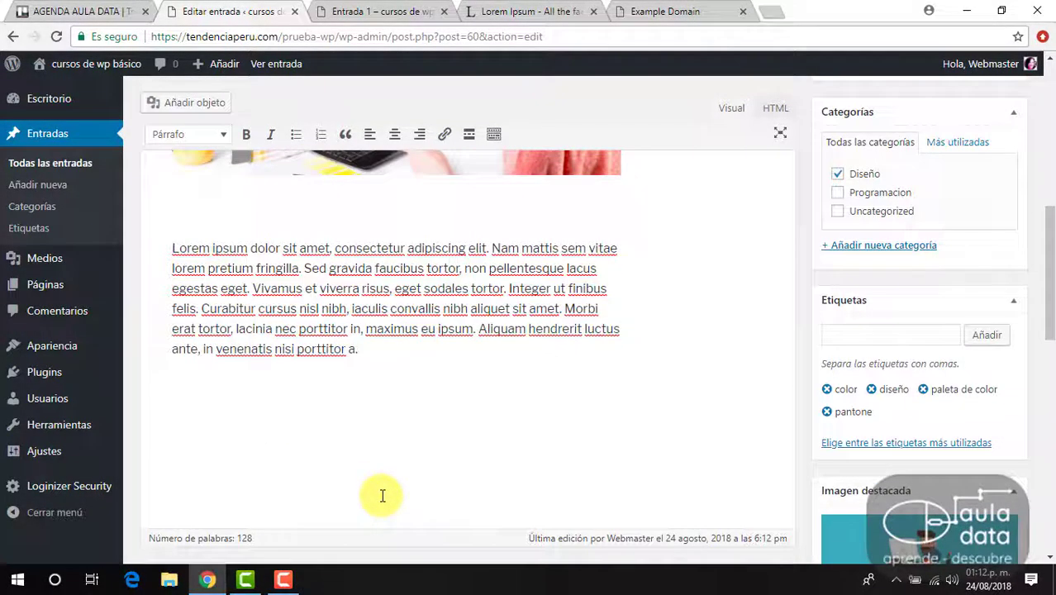
{"action": "key", "text": "Caps_Lock"}
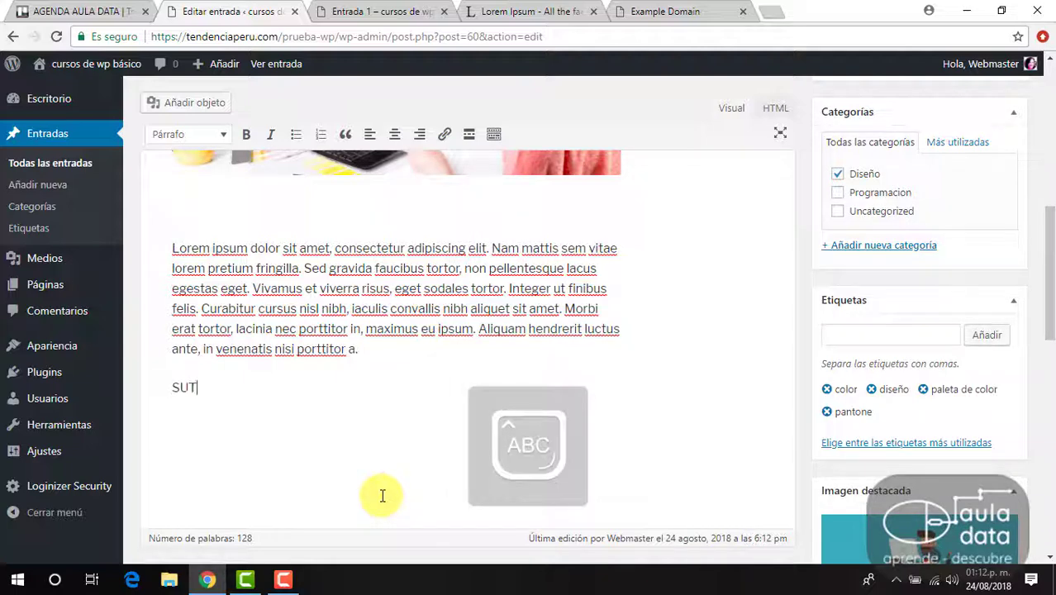
{"action": "type", "text": "S"}
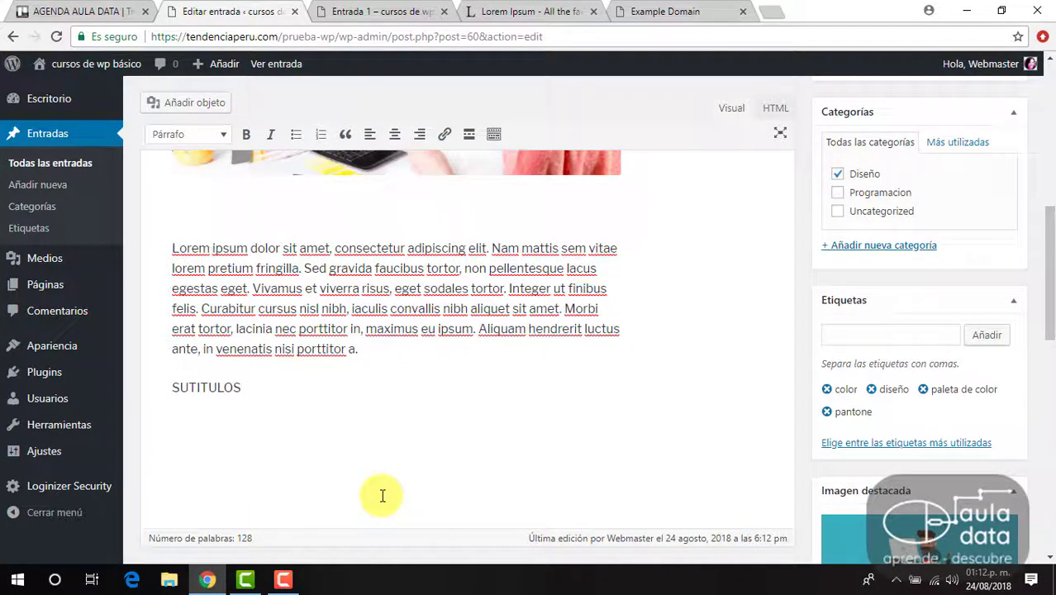
Add the line "Subtitulos del sutitulo" below SUTITULOS and remove the extra blank line between them
{"action": "key", "text": "Return"}
{"action": "key", "text": "Return"}
{"action": "key", "text": "Caps_Lock"}
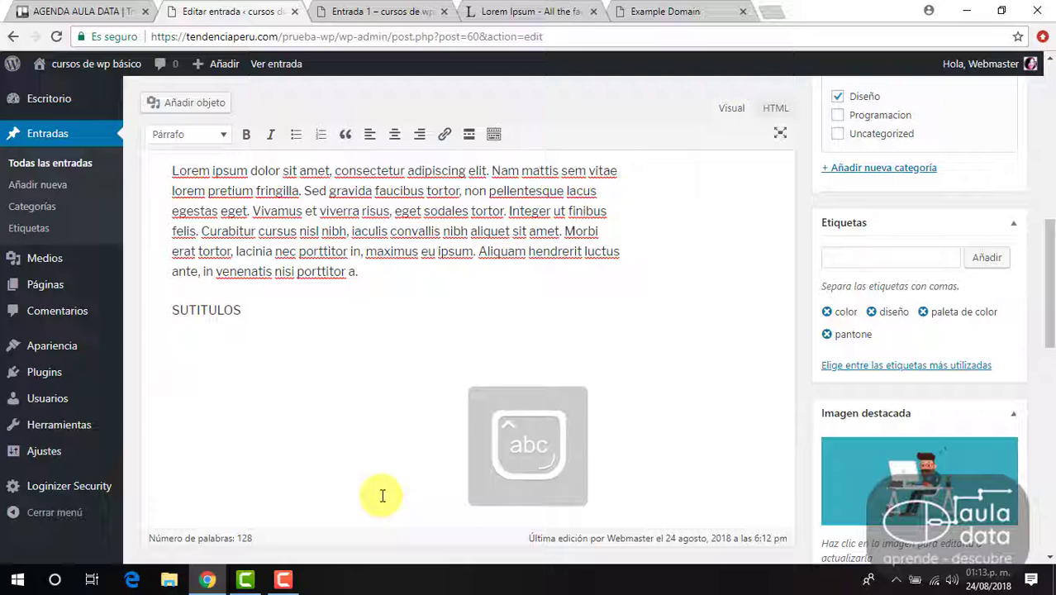
{"action": "type", "text": "Subtitulos del sutitulo"}
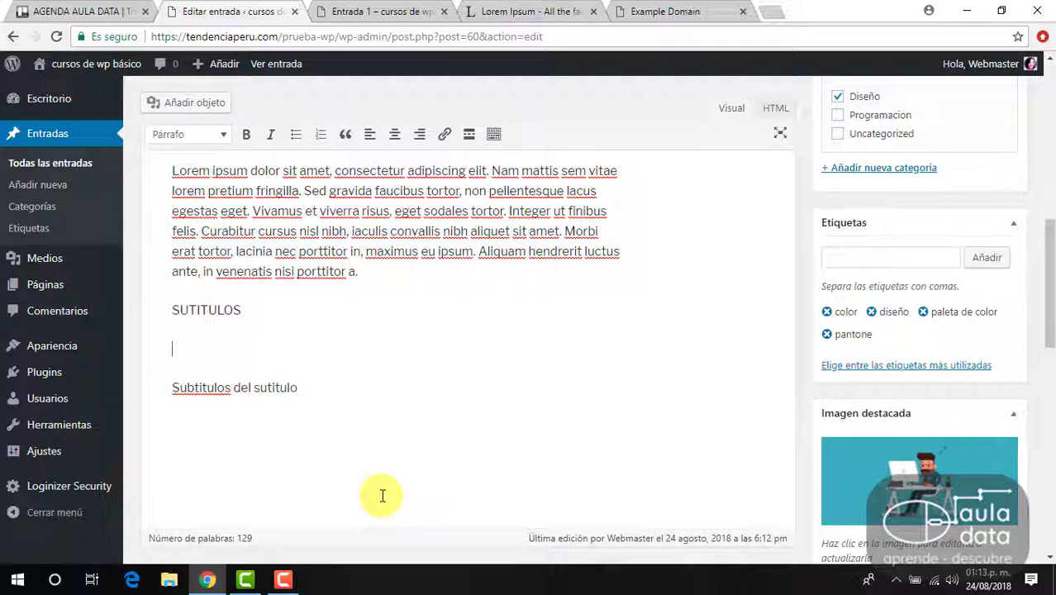
{"action": "key", "text": "Delete"}
{"action": "key", "text": "Delete"}
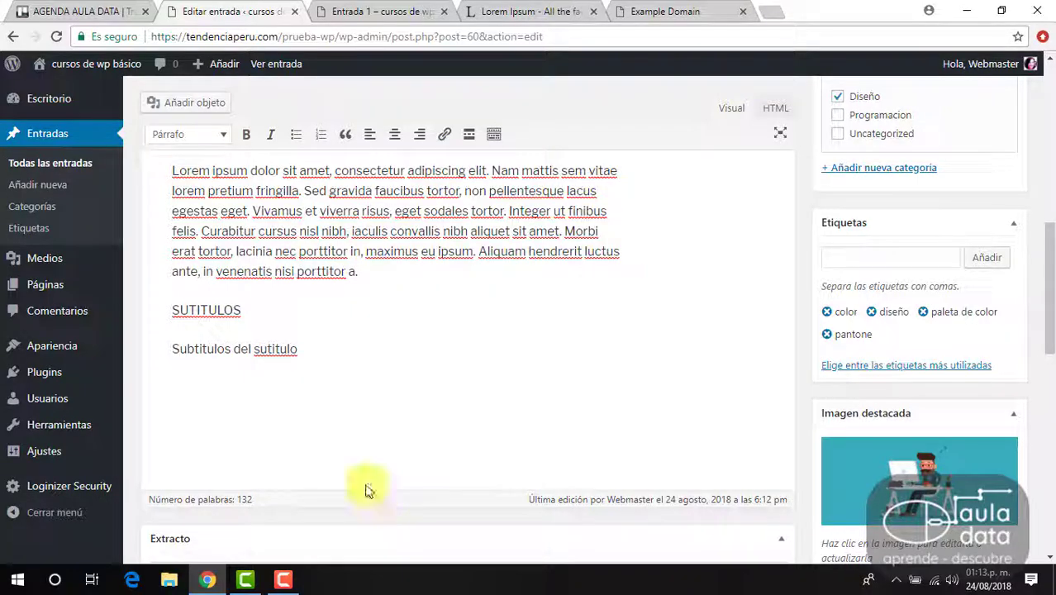
Format the SUTITULOS line as a Título 4 heading
{"action": "scroll", "coordinate": [346, 314], "scroll_direction": "up", "scroll_amount": 3}
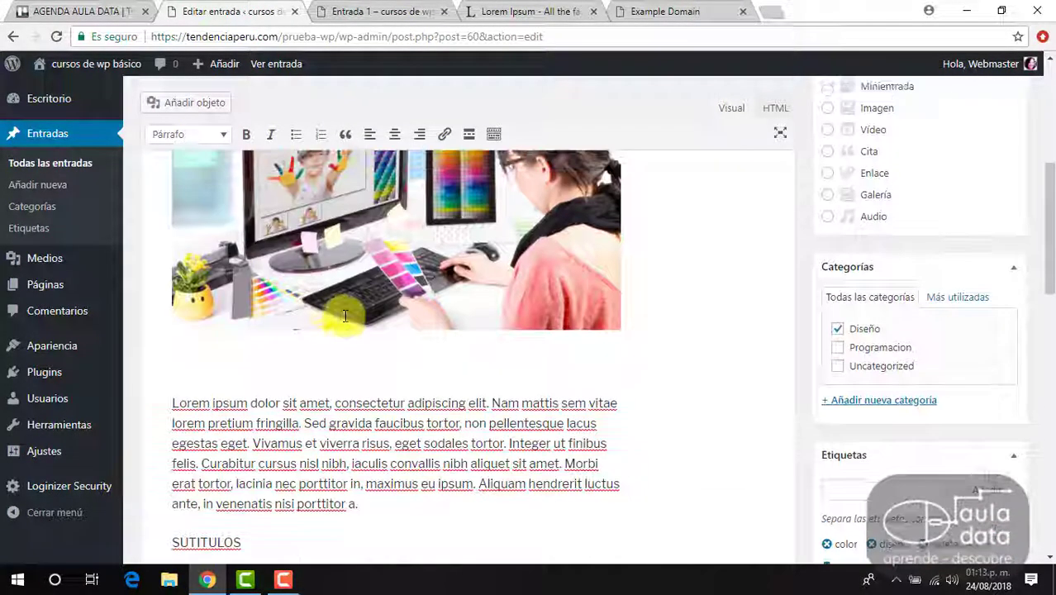
{"action": "scroll", "coordinate": [346, 307], "scroll_direction": "down", "scroll_amount": 2}
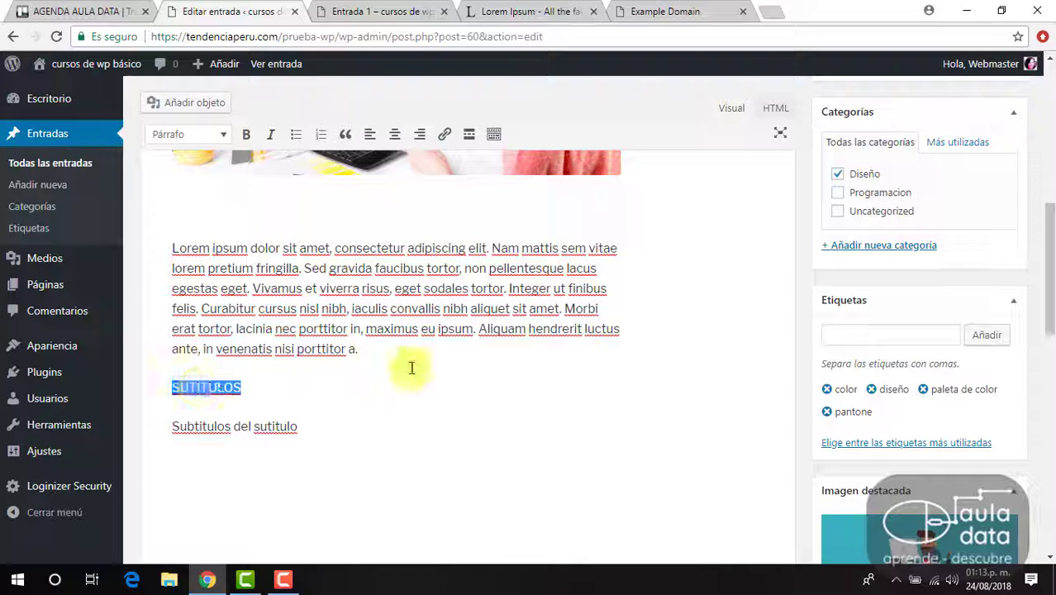
{"action": "left_click", "coordinate": [224, 136]}
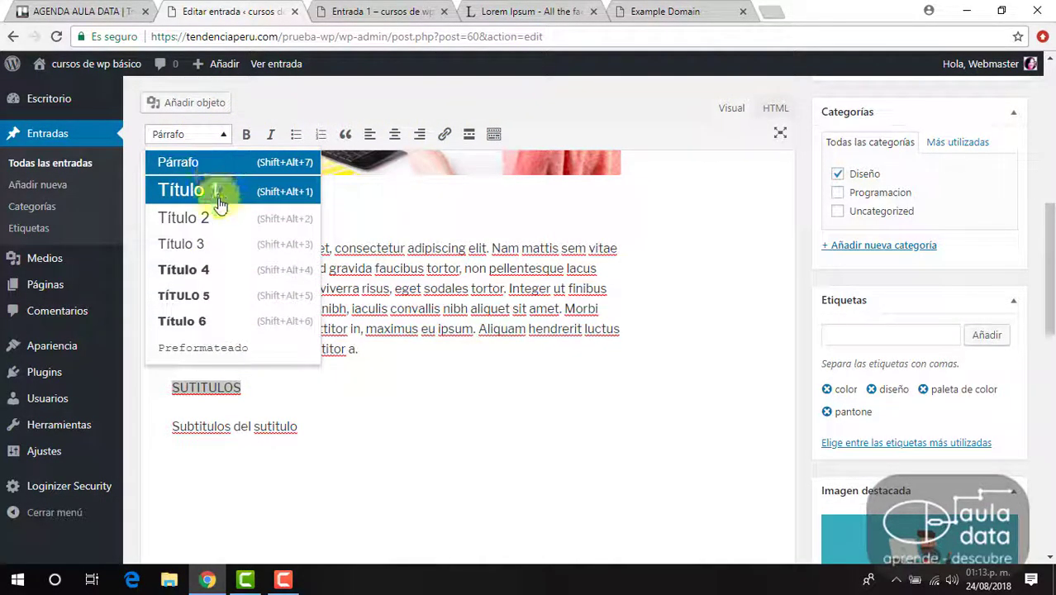
{"action": "left_click", "coordinate": [221, 270]}
{"action": "left_click", "coordinate": [265, 397]}
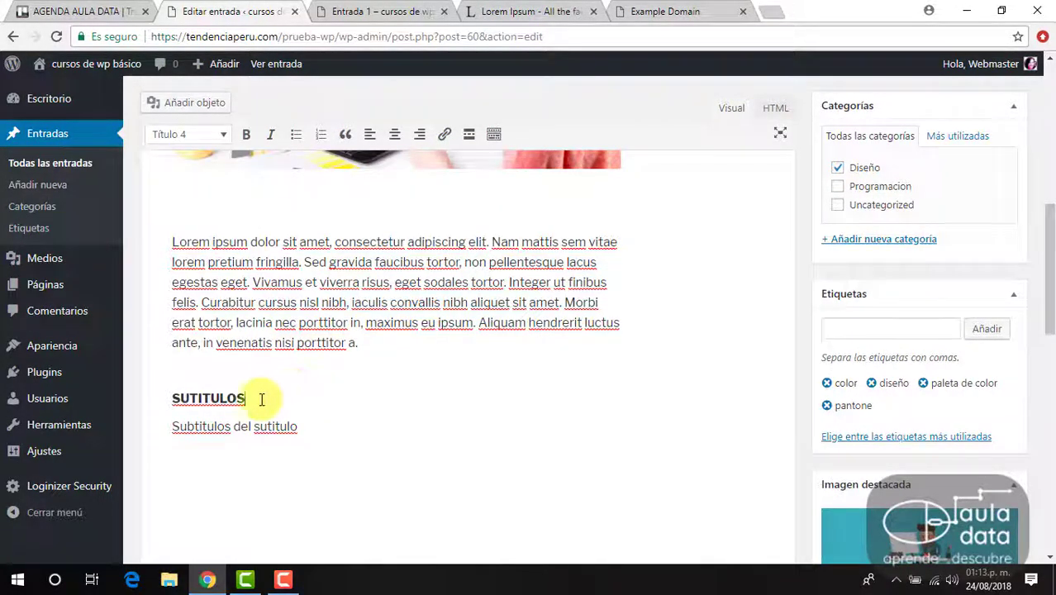
Format the "Subtitulos del sutitulo" line as a Título 6 heading
{"action": "left_click", "coordinate": [302, 428]}
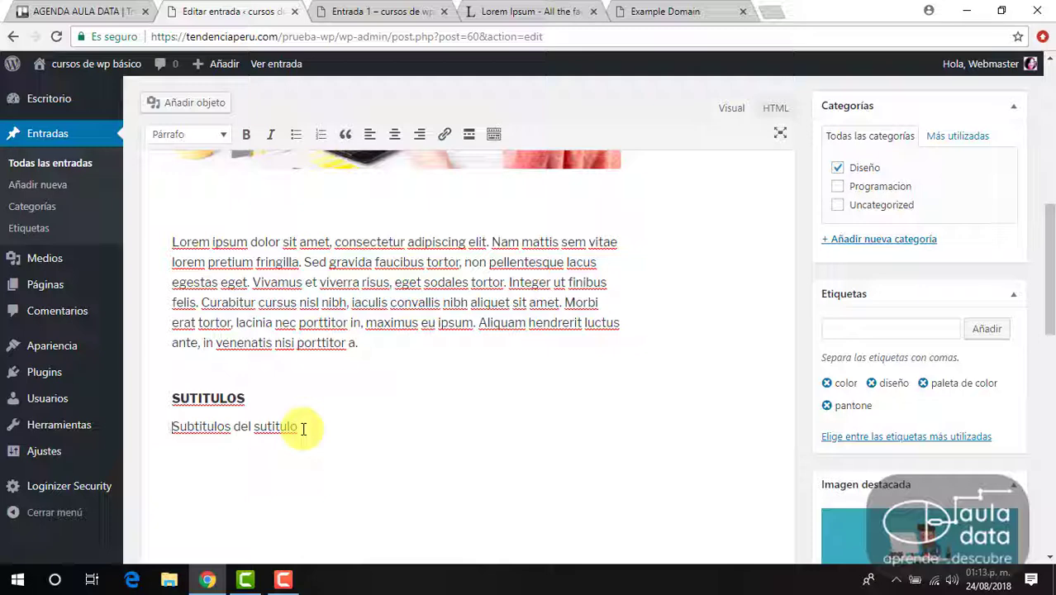
{"action": "left_click_drag", "start_coordinate": [303, 428], "coordinate": [166, 421]}
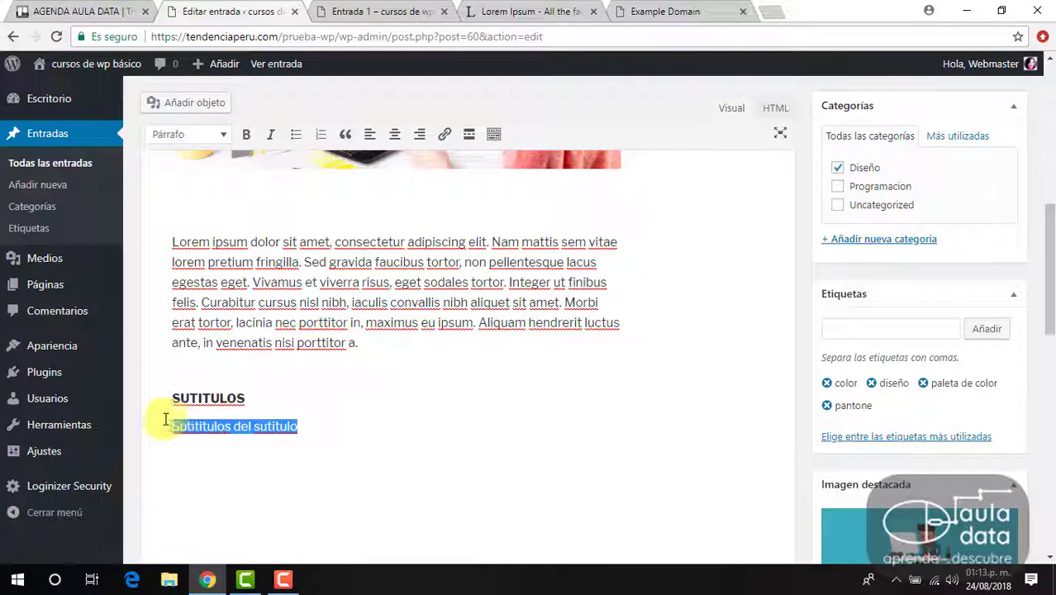
{"action": "left_click", "coordinate": [222, 137]}
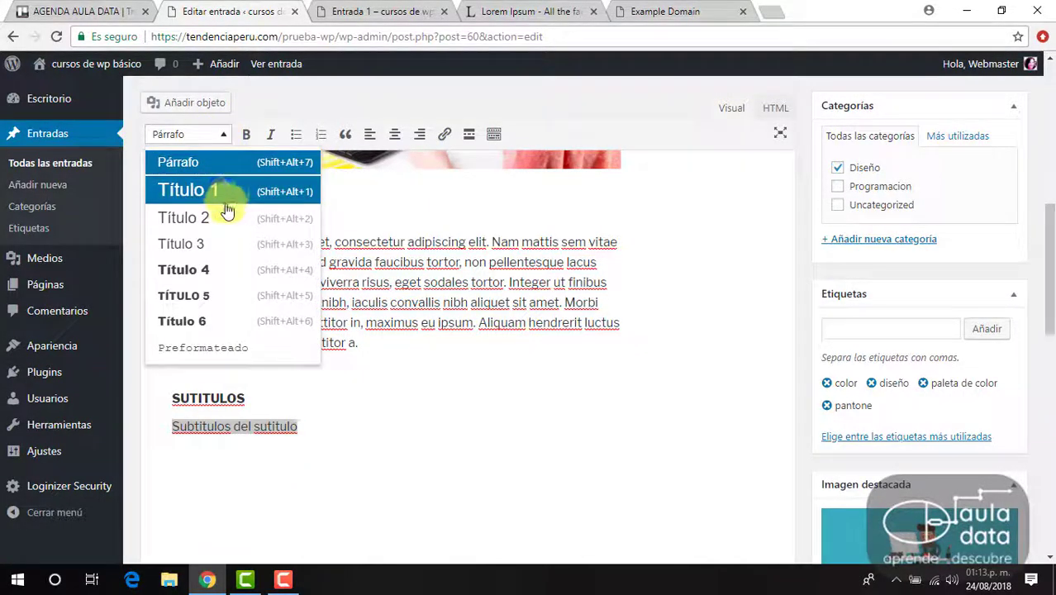
{"action": "left_click", "coordinate": [211, 320]}
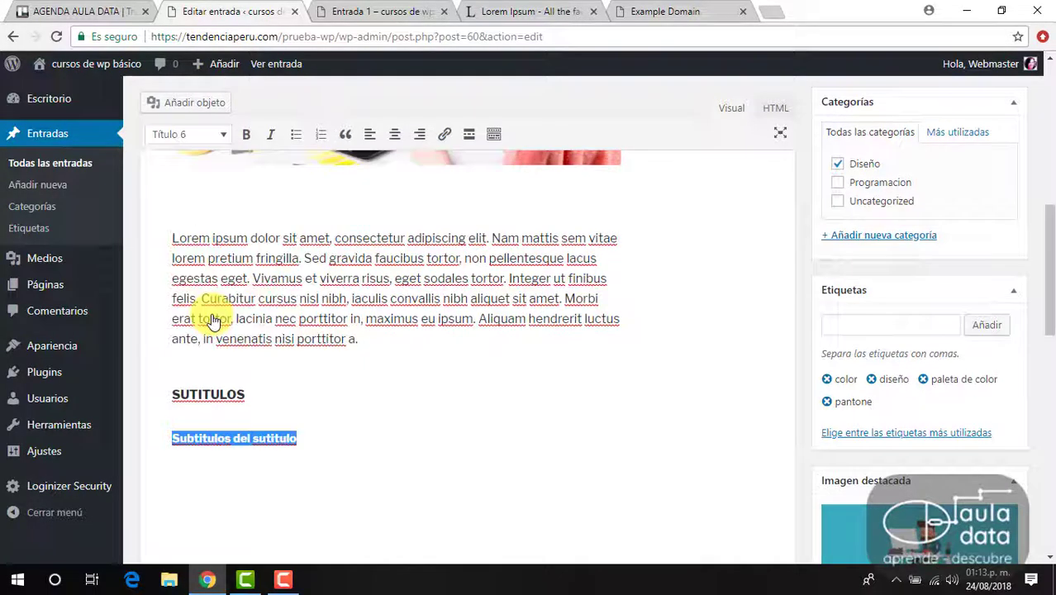
{"action": "left_click", "coordinate": [259, 472]}
Copy the Lorem ipsum paragraph above the SUTITULOS heading and paste it below the "Subtitulos del sutitulo" heading
{"action": "scroll", "coordinate": [212, 252], "scroll_direction": "down", "scroll_amount": 2}
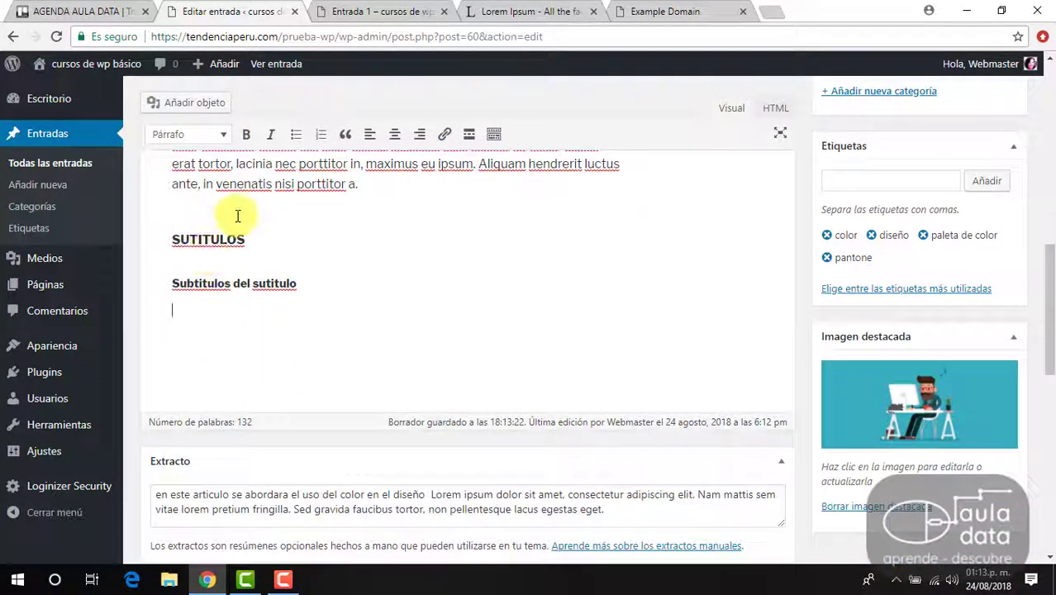
{"action": "scroll", "coordinate": [237, 216], "scroll_direction": "up", "scroll_amount": 3}
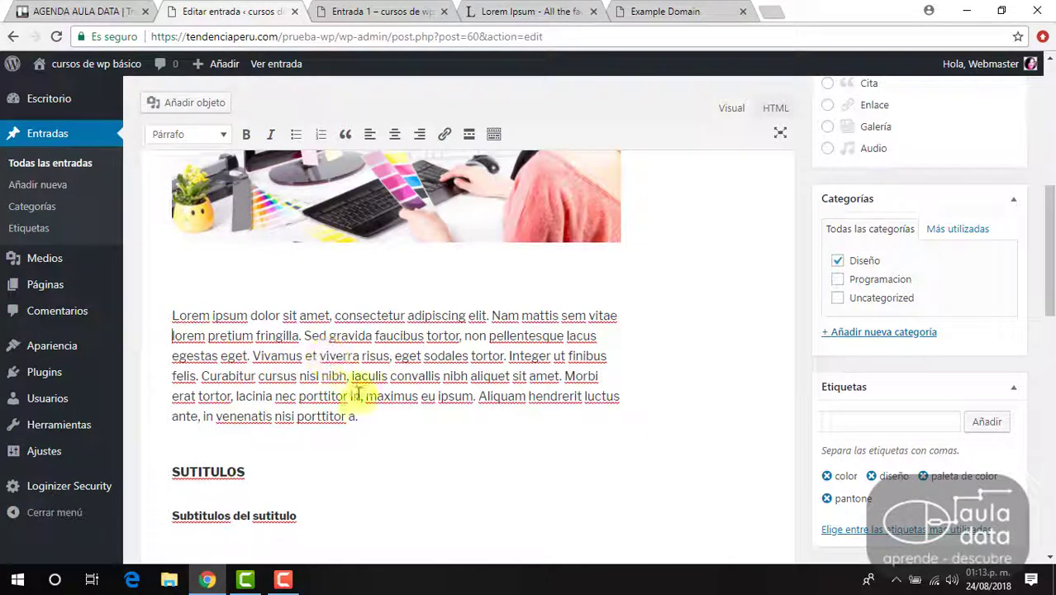
{"action": "left_click_drag", "start_coordinate": [358, 416], "coordinate": [168, 300]}
{"action": "key", "text": "ctrl+c"}
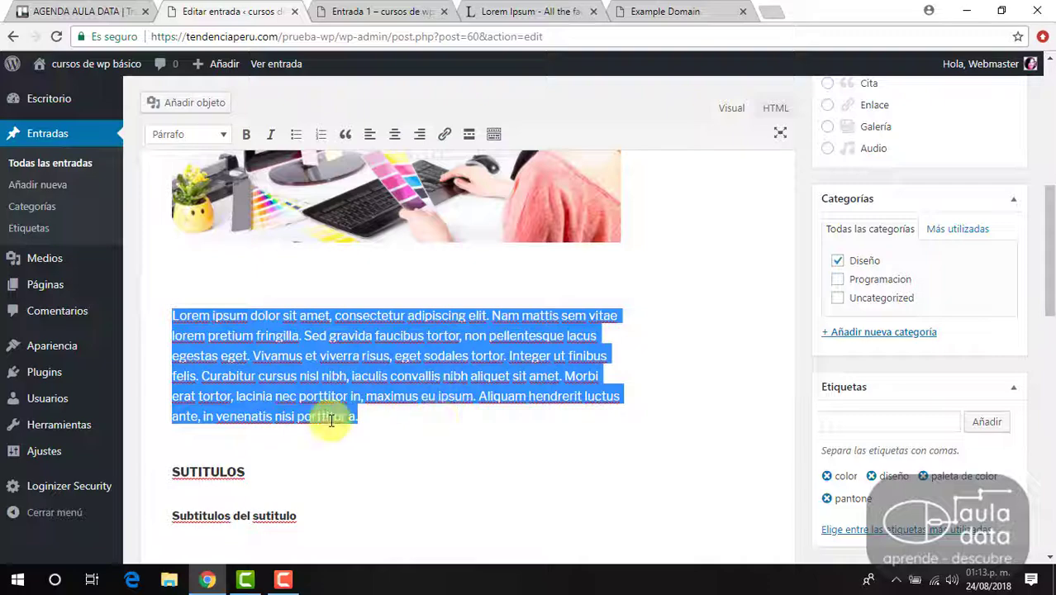
{"action": "scroll", "coordinate": [372, 446], "scroll_direction": "down", "scroll_amount": 4}
{"action": "left_click", "coordinate": [279, 271]}
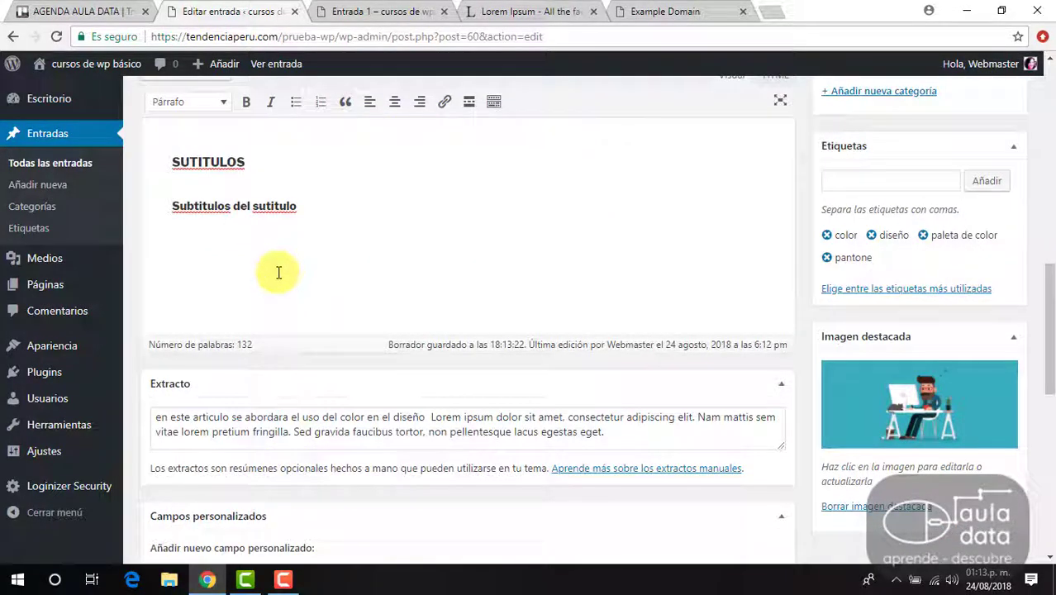
{"action": "key", "text": "ctrl+v"}
{"action": "scroll", "coordinate": [269, 290], "scroll_direction": "up", "scroll_amount": 1}
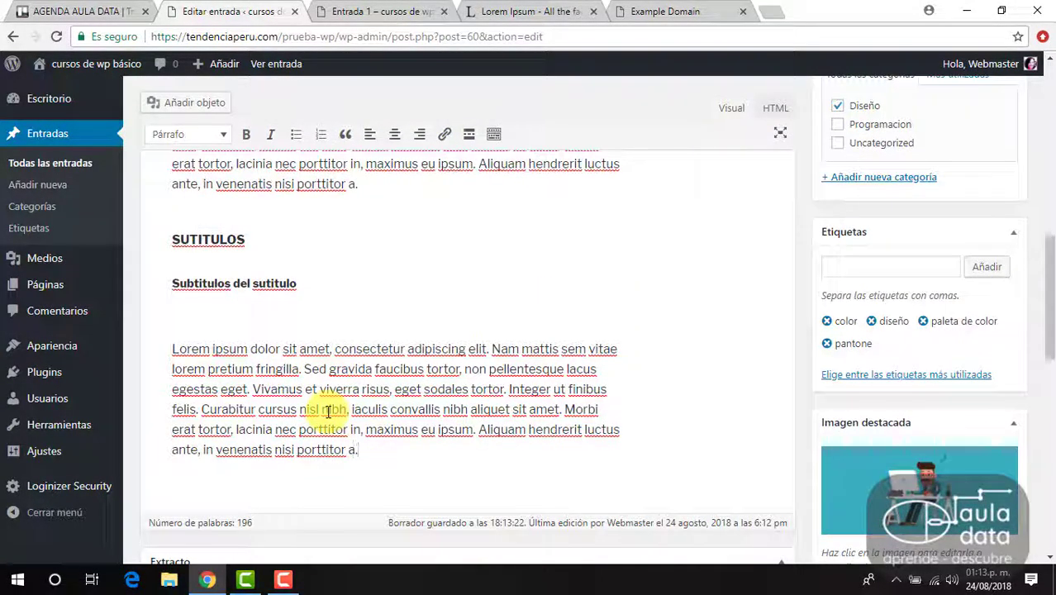
Split the last paragraph before "Sed gravida", leaving blank space between the two parts
{"action": "left_click_drag", "start_coordinate": [314, 377], "coordinate": [377, 447]}
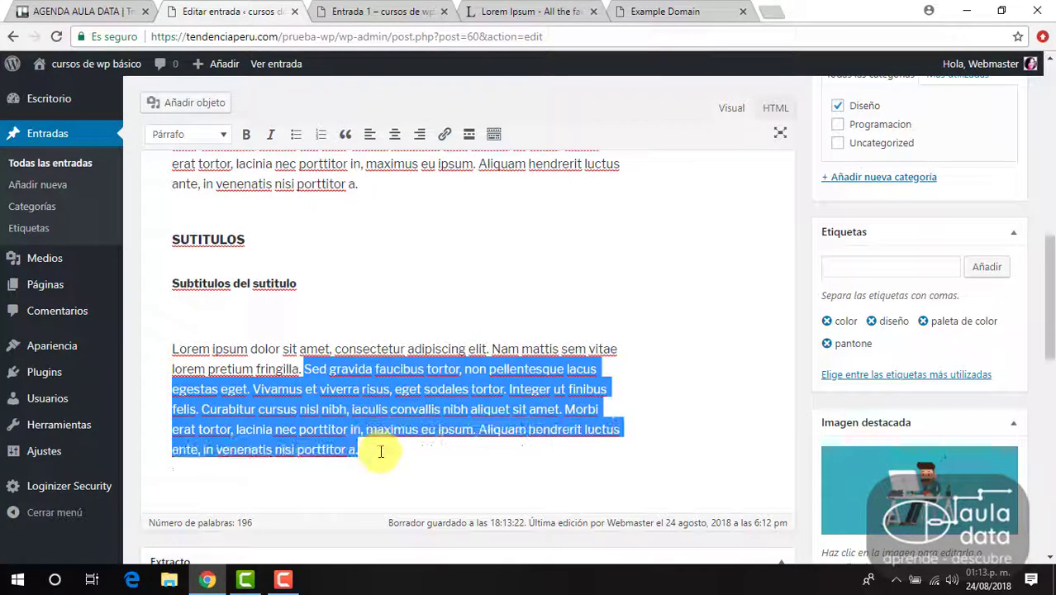
{"action": "left_click", "coordinate": [302, 361]}
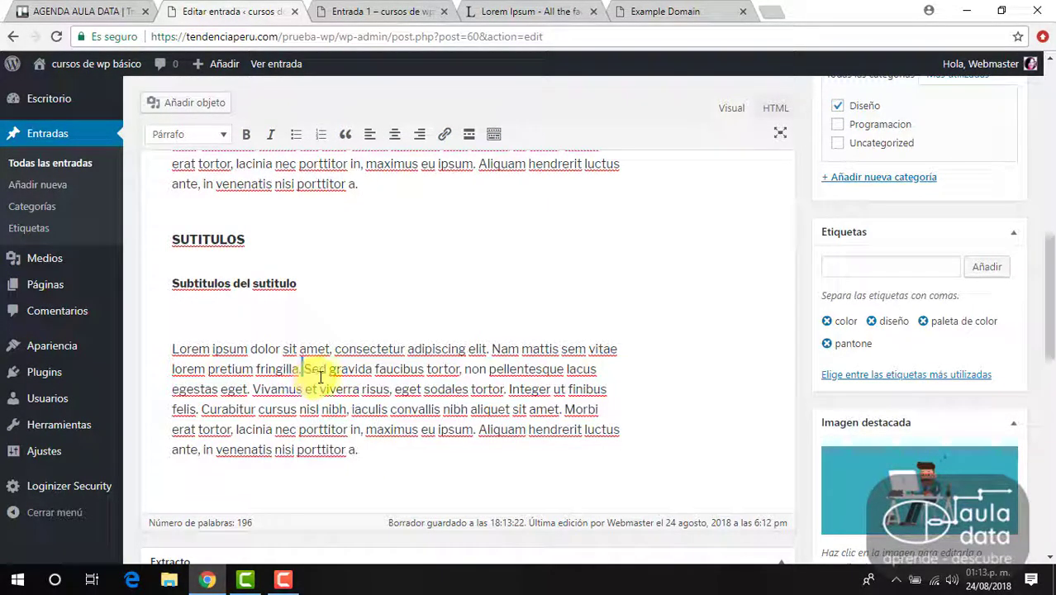
{"action": "key", "text": "Return"}
{"action": "key", "text": "Return"}
Format the short paragraph ending in "lorem pretium fringilla." under the Título 6 heading as a block quote
{"action": "scroll", "coordinate": [203, 377], "scroll_direction": "up", "scroll_amount": 1}
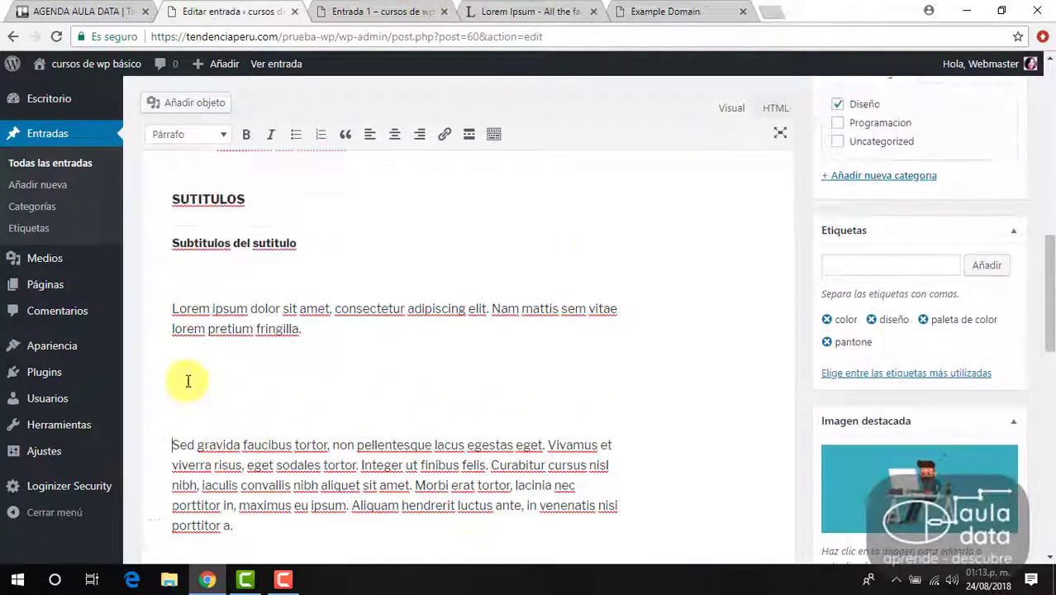
{"action": "scroll", "coordinate": [182, 384], "scroll_direction": "up", "scroll_amount": 1}
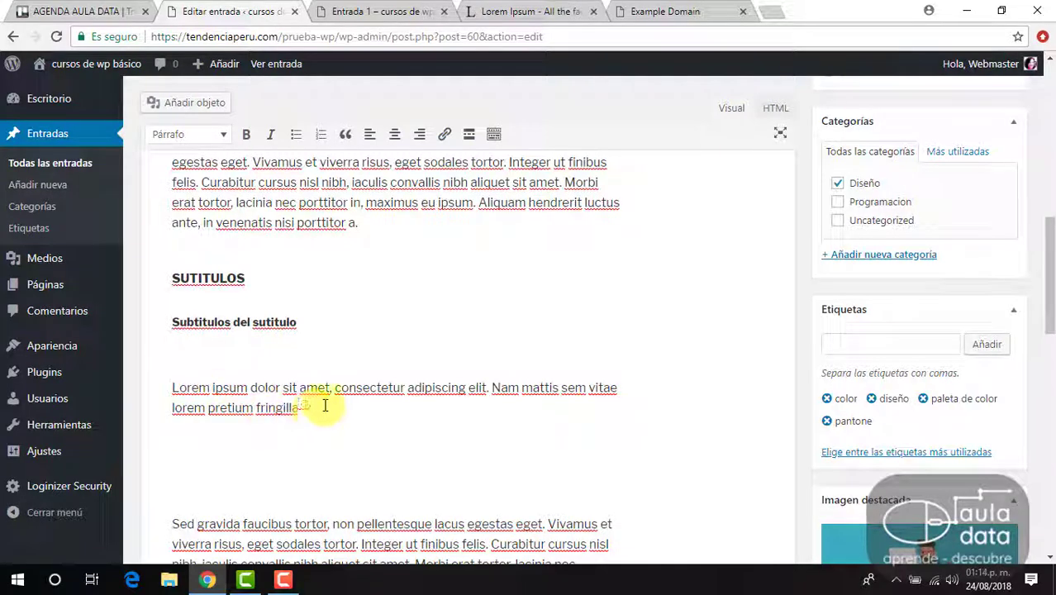
{"action": "left_click_drag", "start_coordinate": [302, 405], "coordinate": [169, 362]}
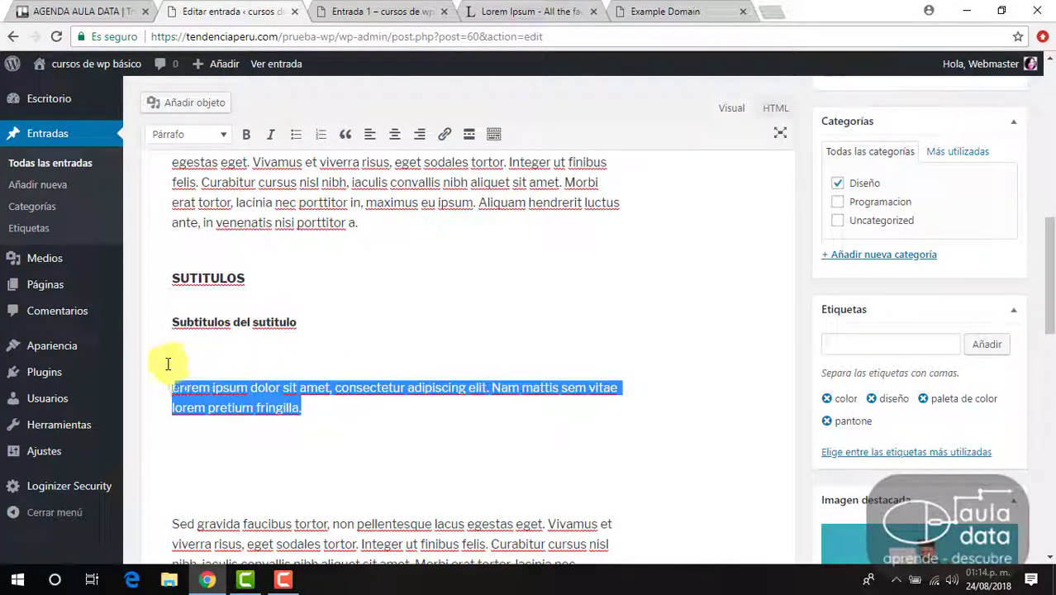
{"action": "left_click", "coordinate": [347, 135]}
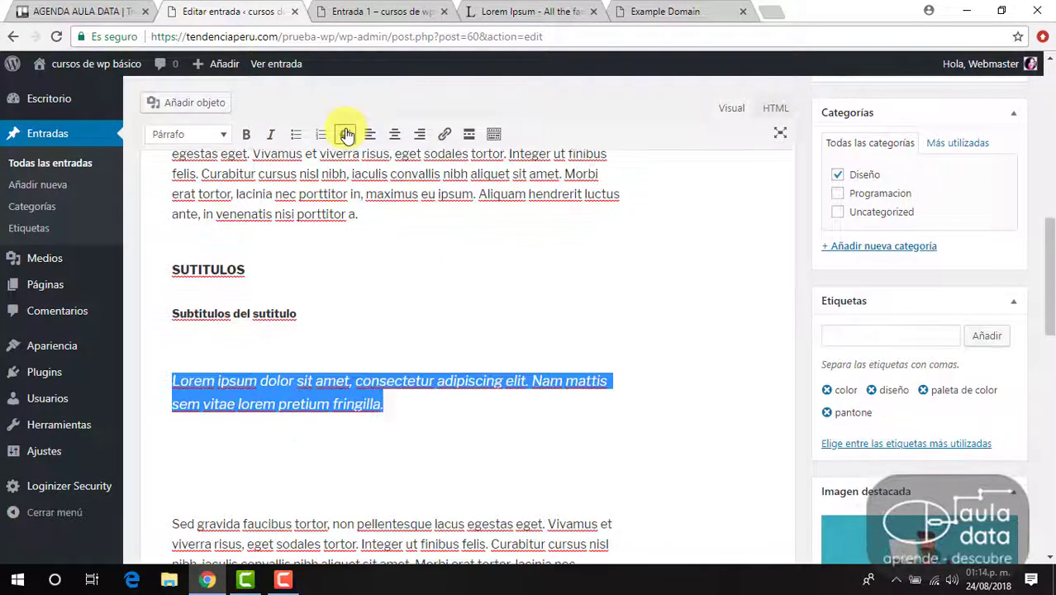
{"action": "left_click", "coordinate": [416, 443]}
{"action": "scroll", "coordinate": [423, 438], "scroll_direction": "down", "scroll_amount": 3}
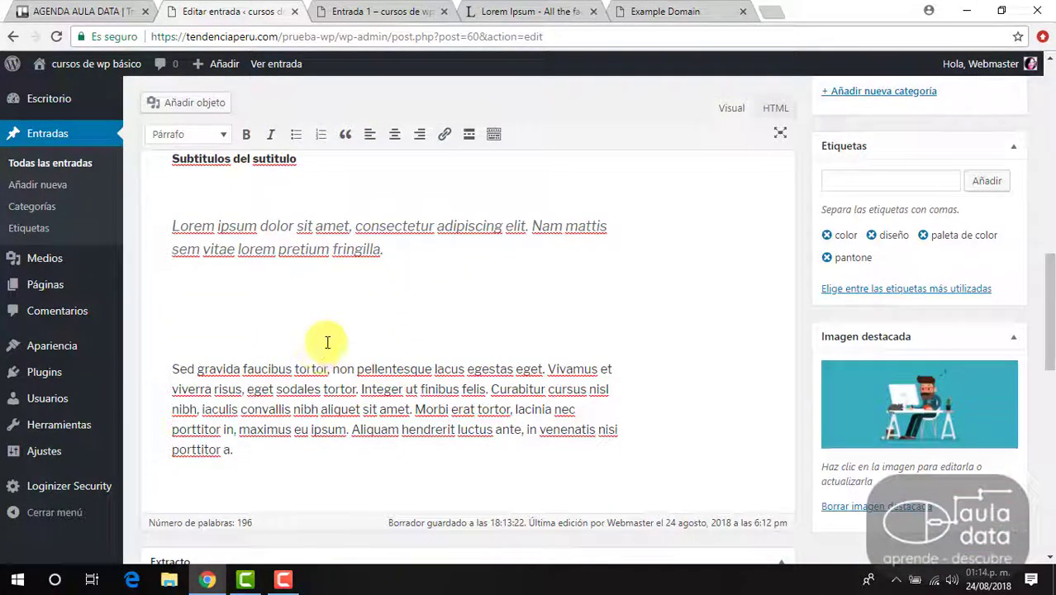
Make the first two sentences of the last paragraph bold, from "Sed gravida" to "eget sodales tortor."
{"action": "scroll", "coordinate": [327, 342], "scroll_direction": "up", "scroll_amount": 2}
{"action": "scroll", "coordinate": [327, 342], "scroll_direction": "down", "scroll_amount": 2}
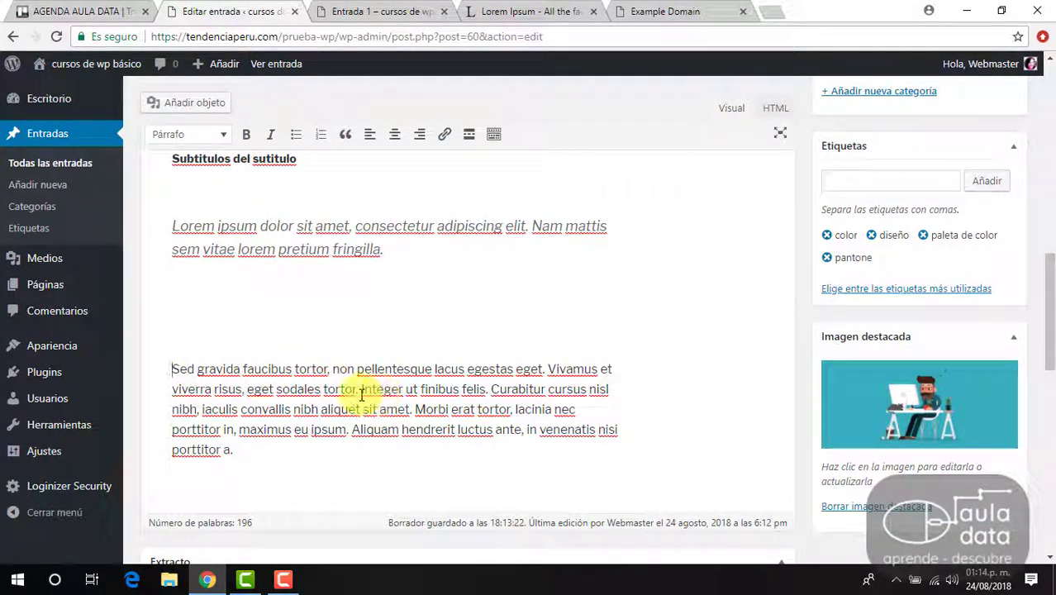
{"action": "left_click_drag", "start_coordinate": [358, 389], "coordinate": [173, 370]}
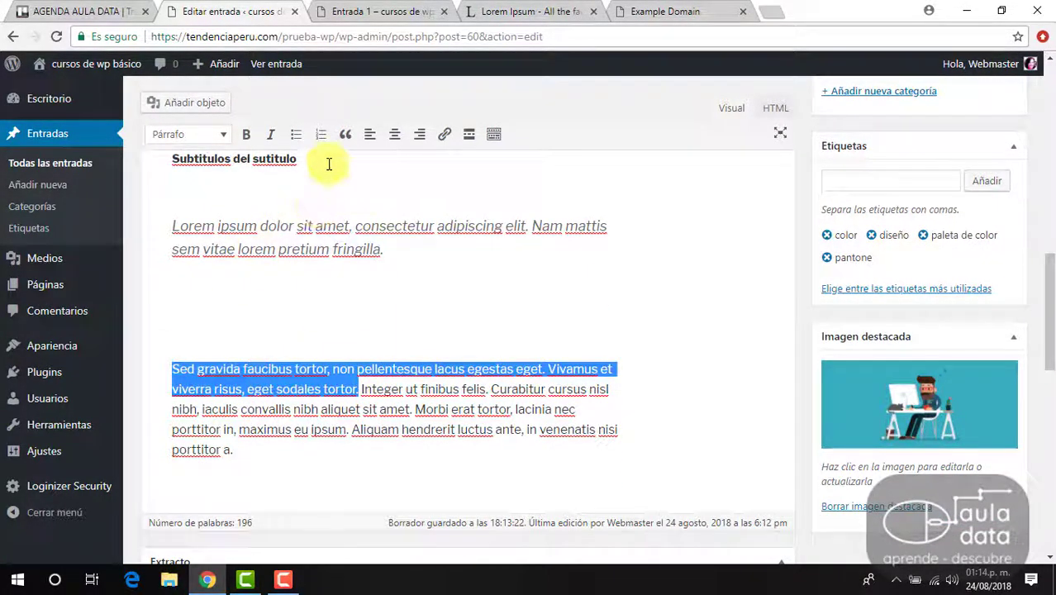
{"action": "left_click", "coordinate": [247, 134]}
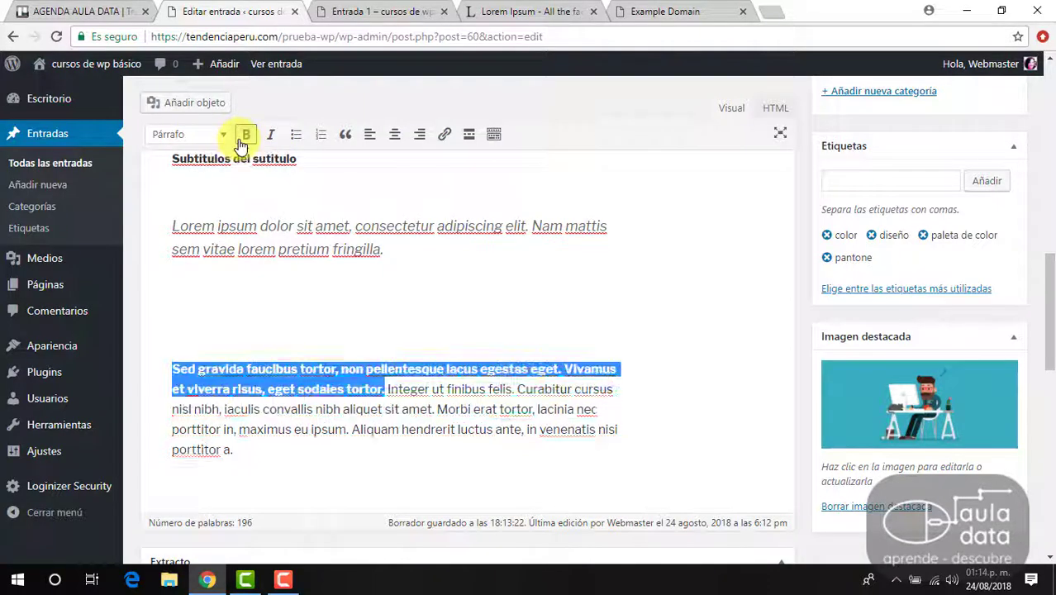
{"action": "left_click", "coordinate": [327, 404]}
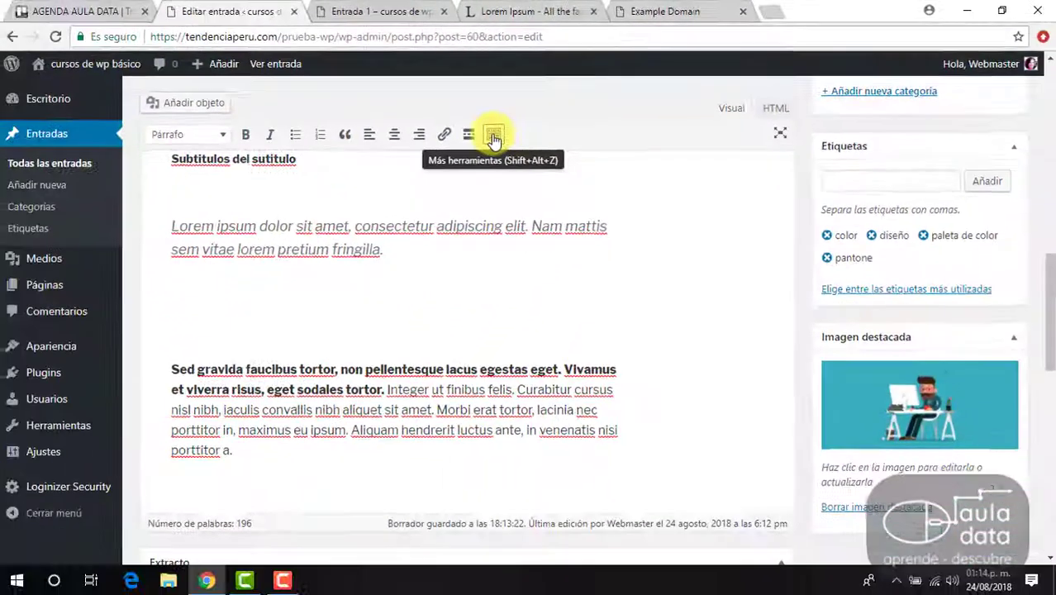
Show the editor's second row of formatting tools
{"action": "left_click", "coordinate": [382, 213]}
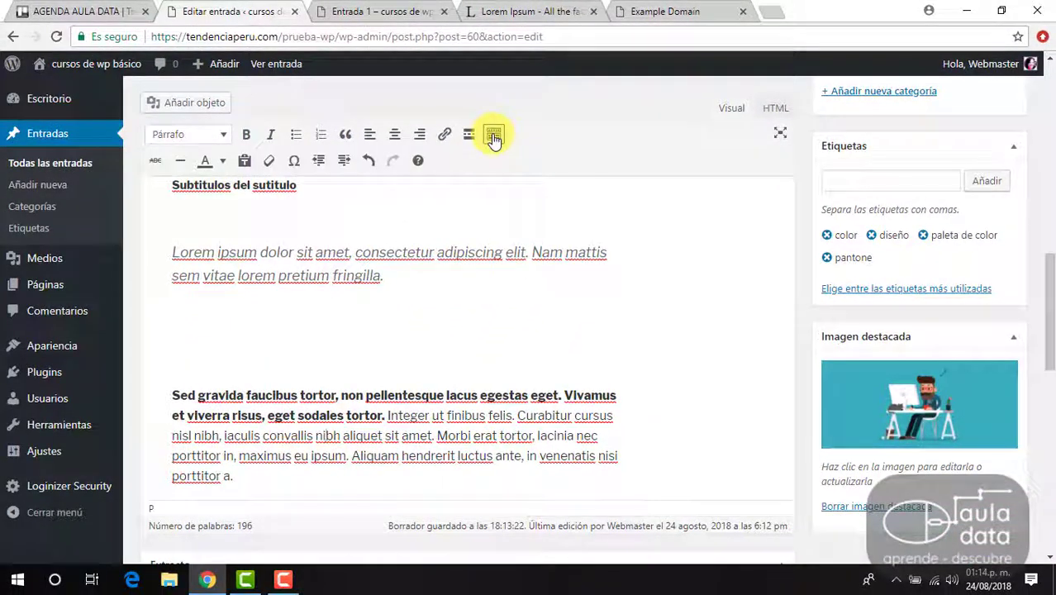
{"action": "left_click", "coordinate": [493, 138]}
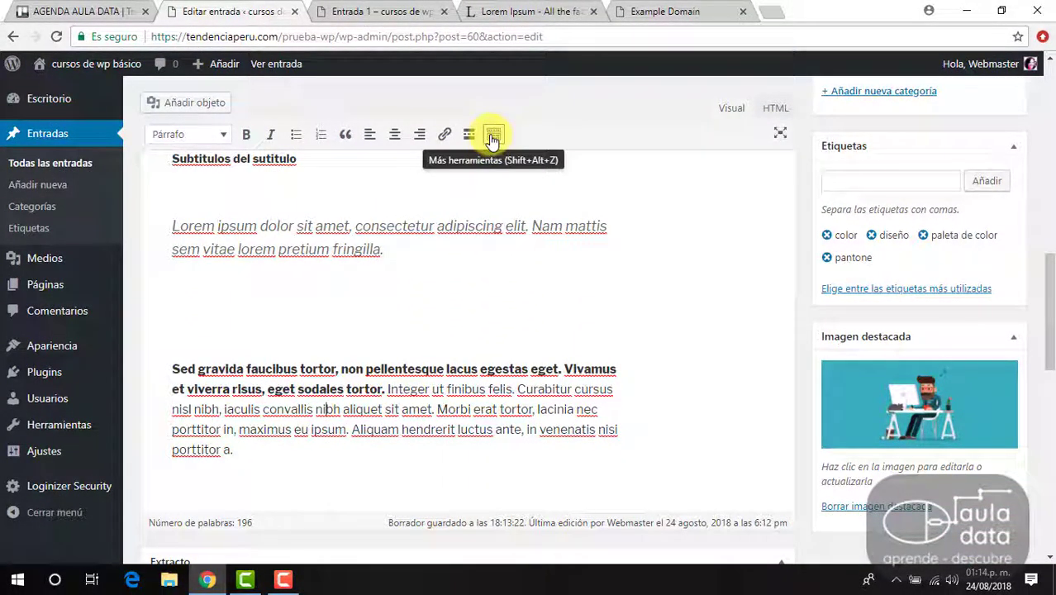
{"action": "left_click", "coordinate": [493, 135]}
{"action": "left_click", "coordinate": [494, 137]}
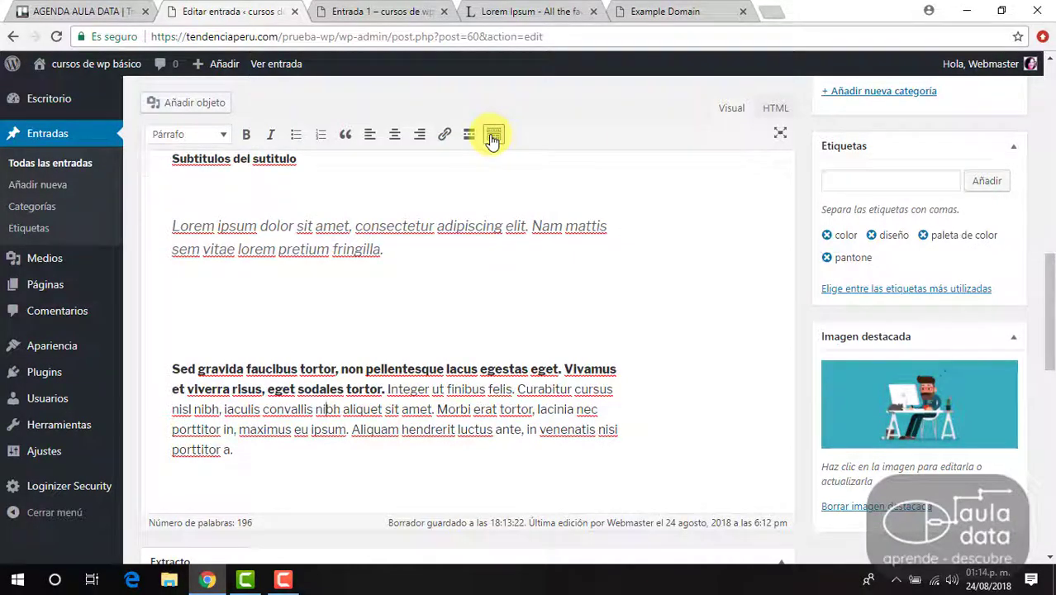
{"action": "left_click", "coordinate": [493, 135]}
Add blank lines below the last paragraph, after "porttitor a."
{"action": "scroll", "coordinate": [395, 347], "scroll_direction": "down", "scroll_amount": 2}
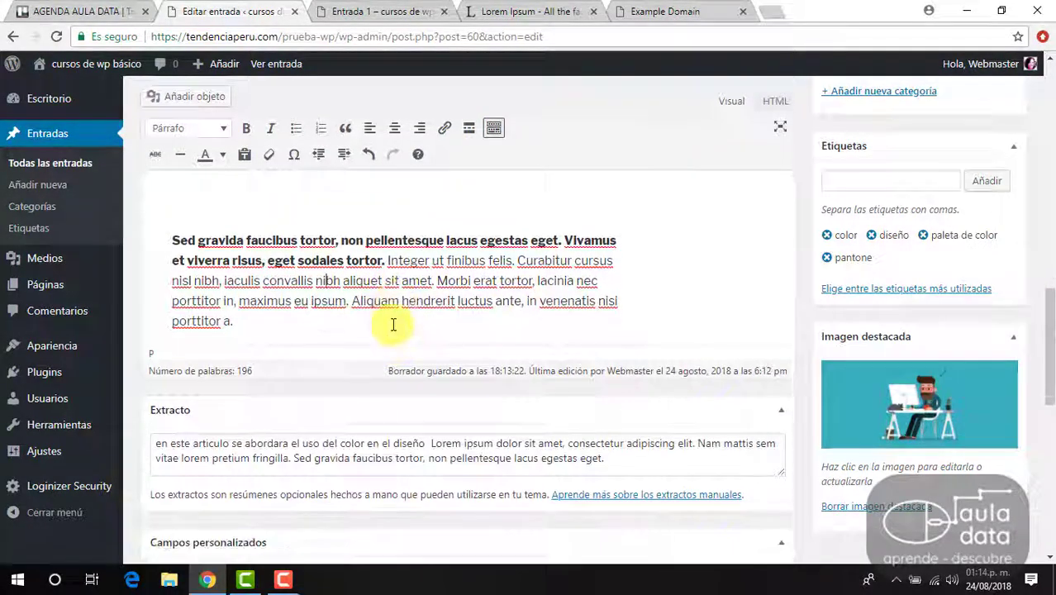
{"action": "key", "text": "Return"}
{"action": "key", "text": "Return"}
{"action": "key", "text": "Return"}
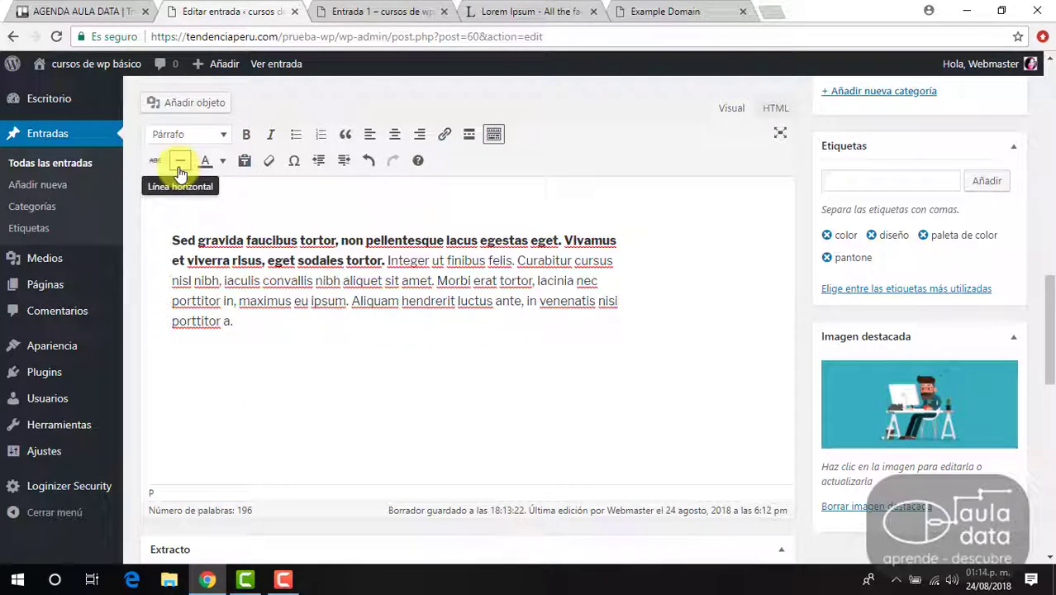
Colour the last two lines of the partly bold paragraph red, from "porttitor in, maximus eu ipsum" to "porttitor a."
{"action": "left_click", "coordinate": [338, 395]}
{"action": "left_click_drag", "start_coordinate": [173, 301], "coordinate": [219, 321]}
{"action": "left_click", "coordinate": [174, 301]}
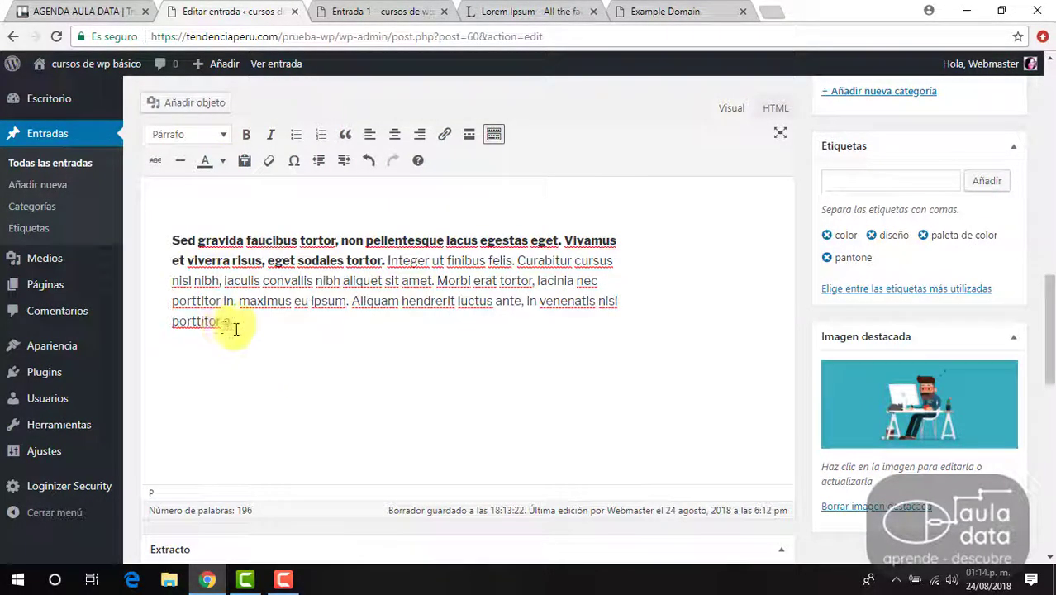
{"action": "left_click_drag", "start_coordinate": [235, 324], "coordinate": [173, 300]}
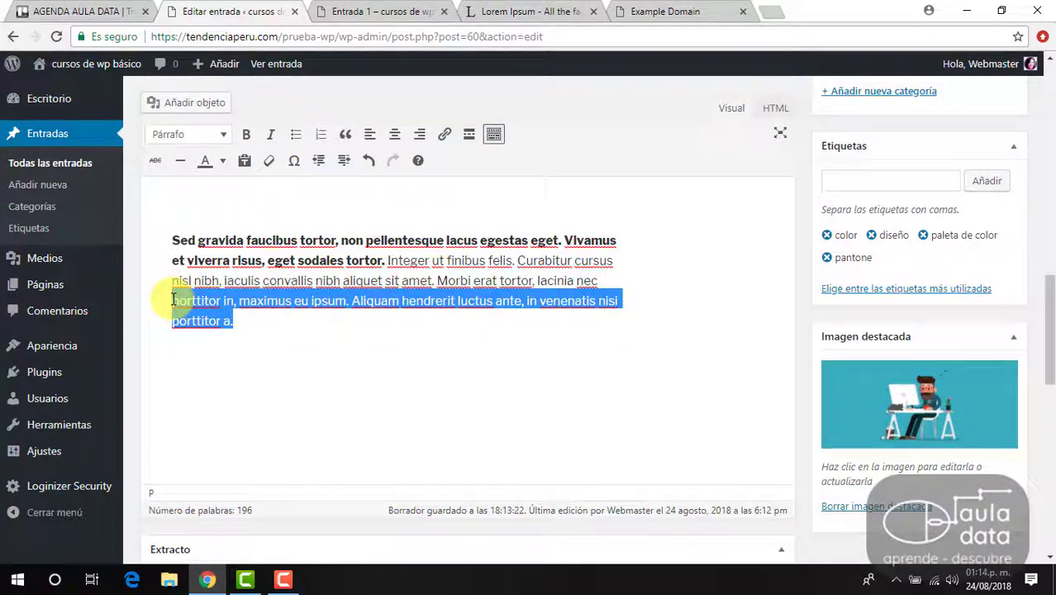
{"action": "left_click", "coordinate": [223, 160]}
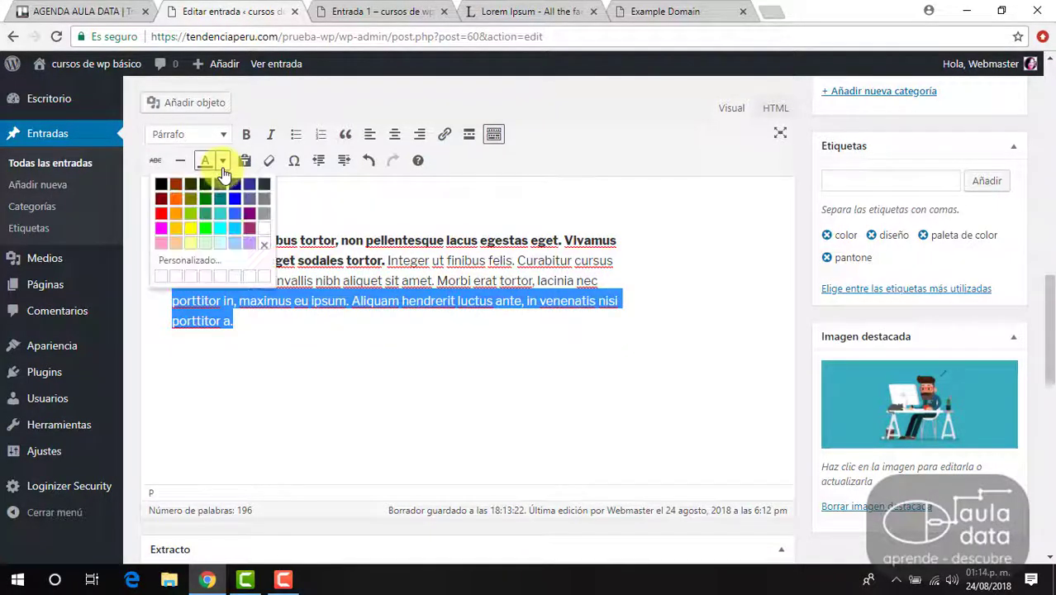
{"action": "left_click", "coordinate": [162, 214]}
{"action": "left_click", "coordinate": [295, 349]}
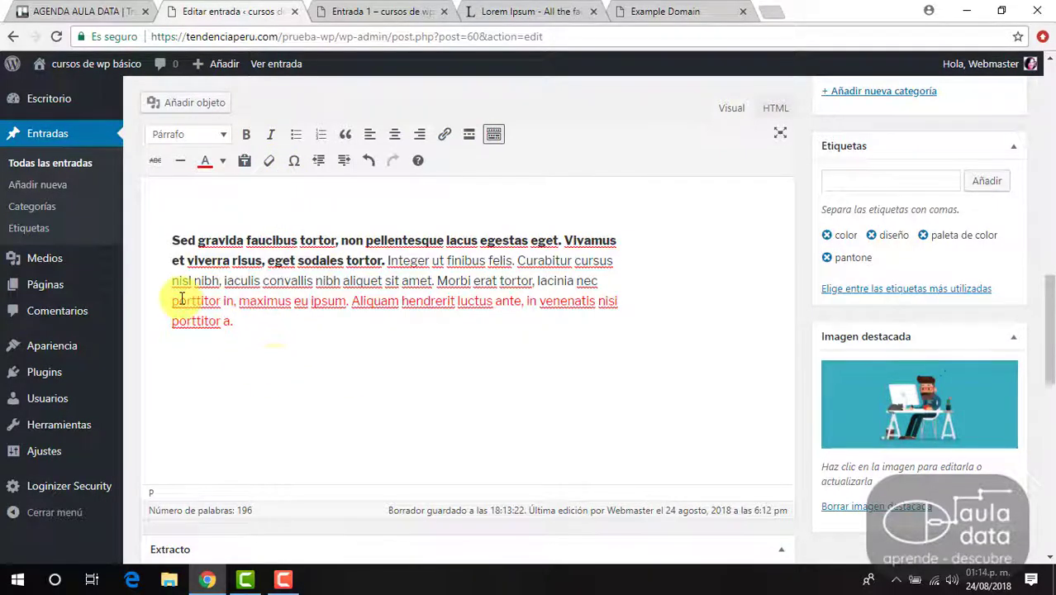
Copy the whole "Sed gravida" paragraph with its bold and red text and paste it on the blank line below
{"action": "left_click_drag", "start_coordinate": [171, 240], "coordinate": [258, 326]}
{"action": "key", "text": "ctrl+c"}
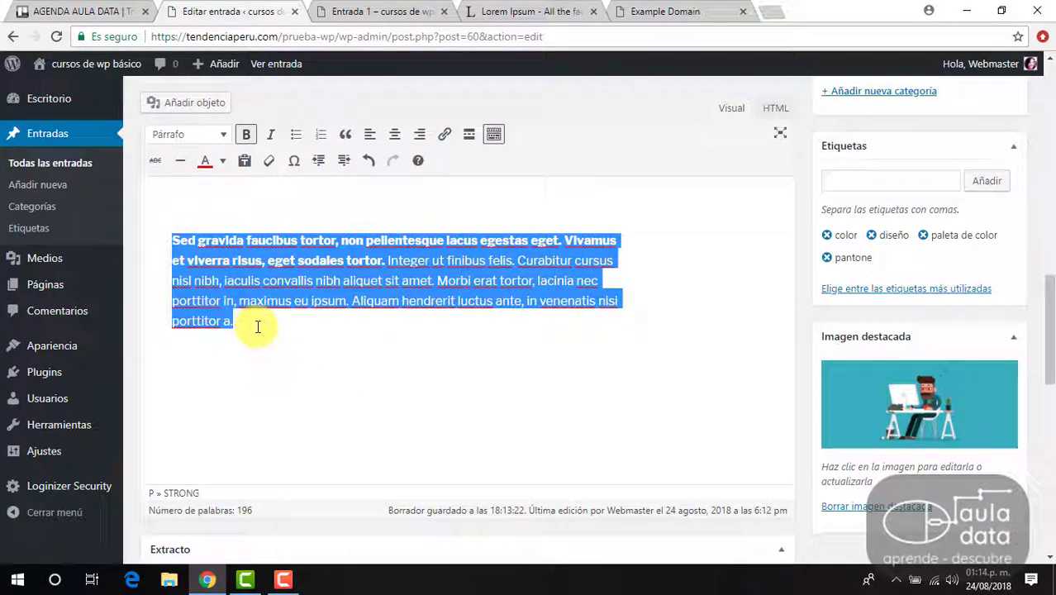
{"action": "left_click", "coordinate": [235, 370]}
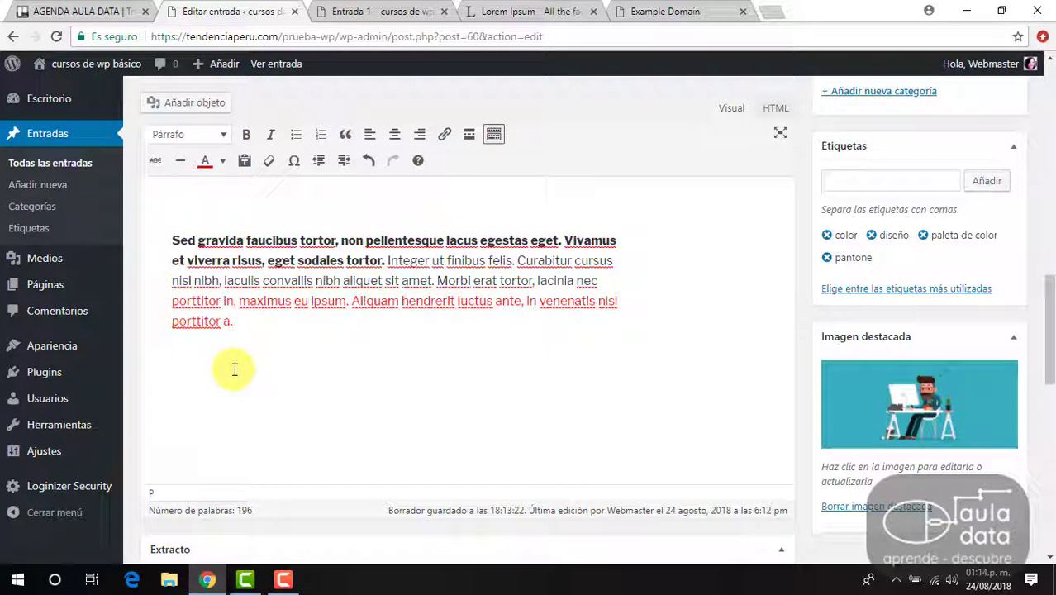
{"action": "key", "text": "ctrl+v"}
Clear all formatting from the pasted copy of the "Sed gravida" paragraph
{"action": "left_click_drag", "start_coordinate": [258, 360], "coordinate": [269, 441]}
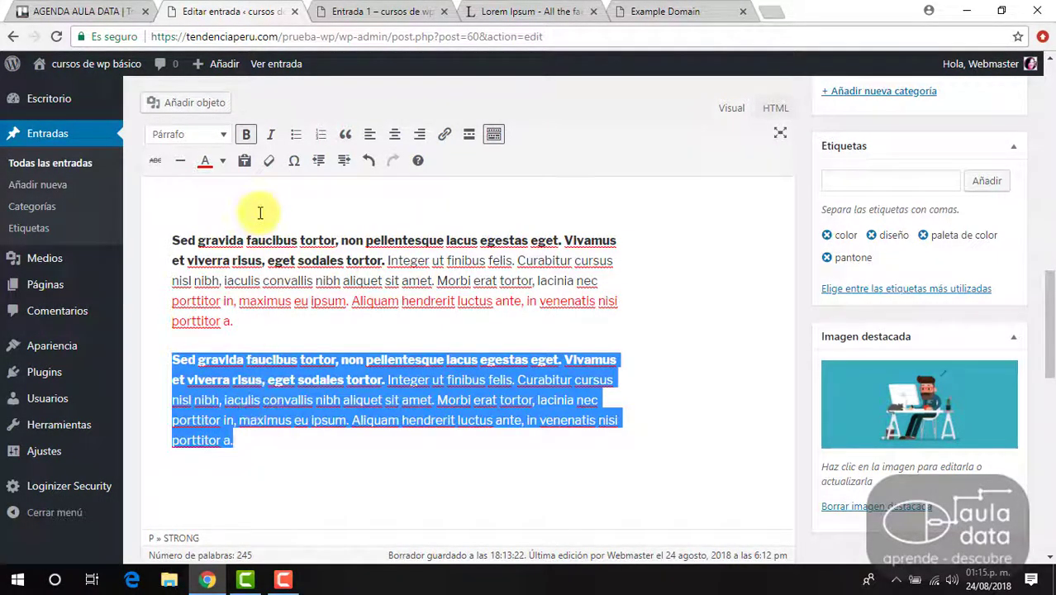
{"action": "left_click", "coordinate": [268, 160]}
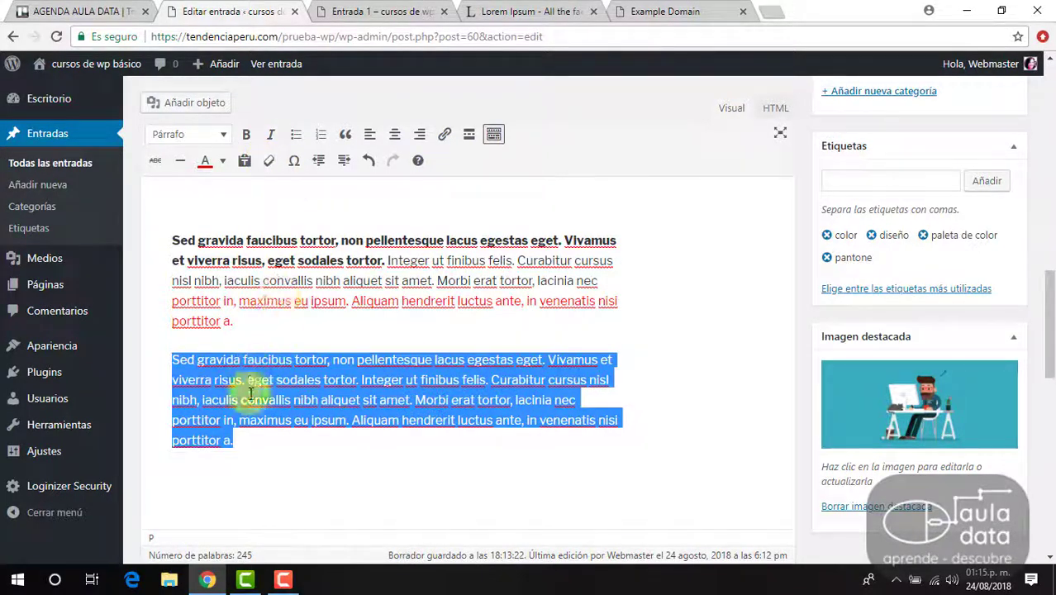
{"action": "left_click", "coordinate": [270, 430]}
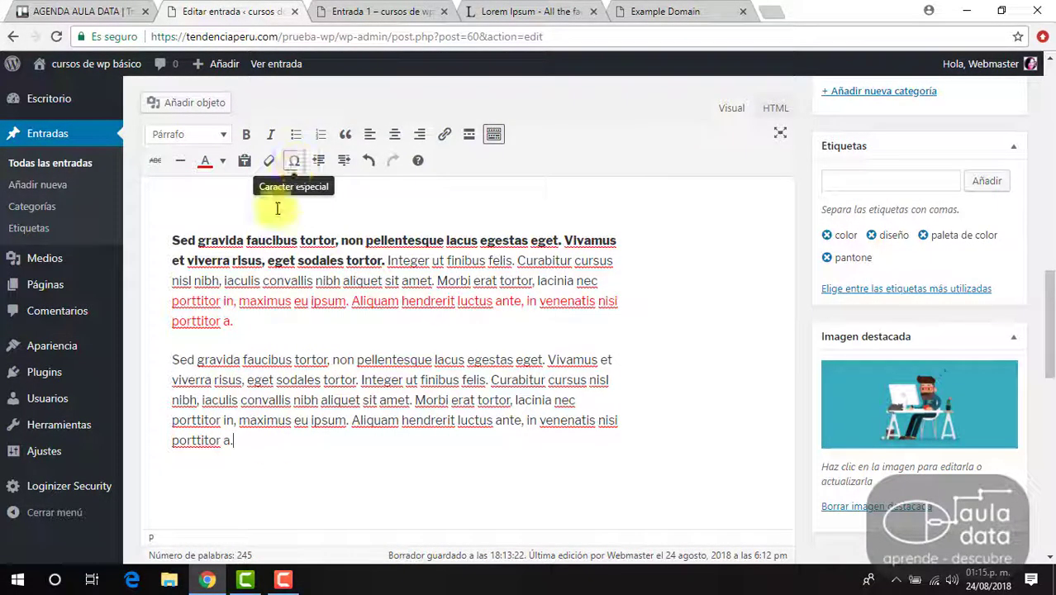
Insert the spade (♠) special character at the end of the unformatted paragraph and start a new line below it
{"action": "left_click", "coordinate": [288, 168]}
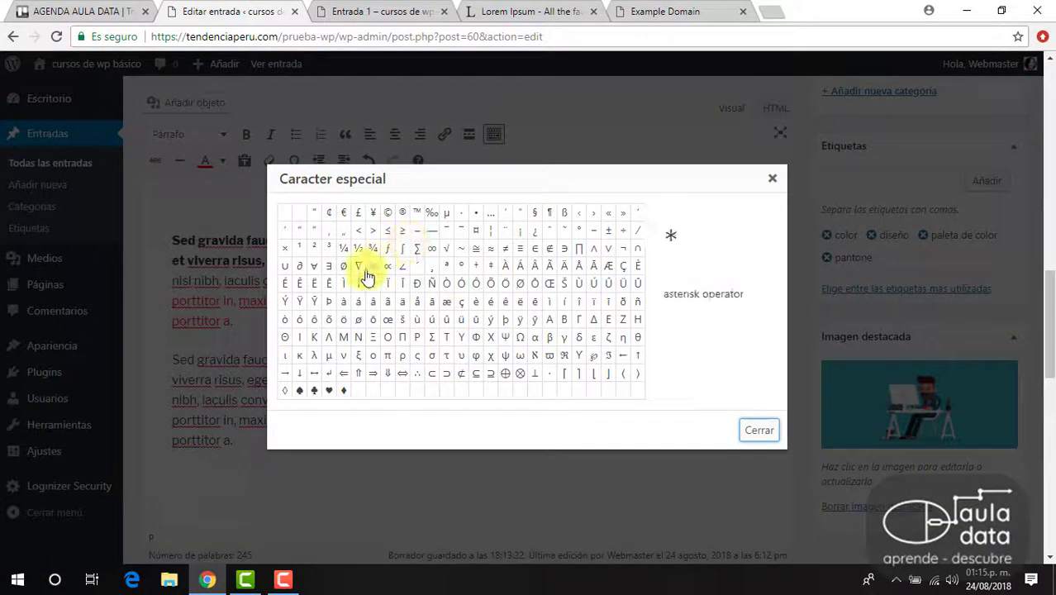
{"action": "left_click", "coordinate": [299, 392]}
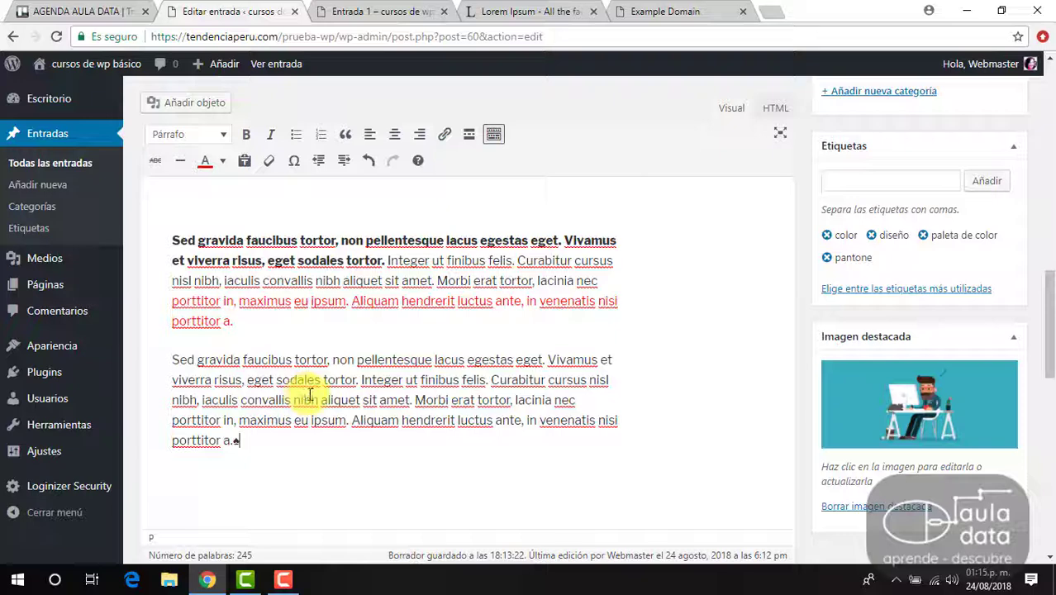
{"action": "key", "text": "Return"}
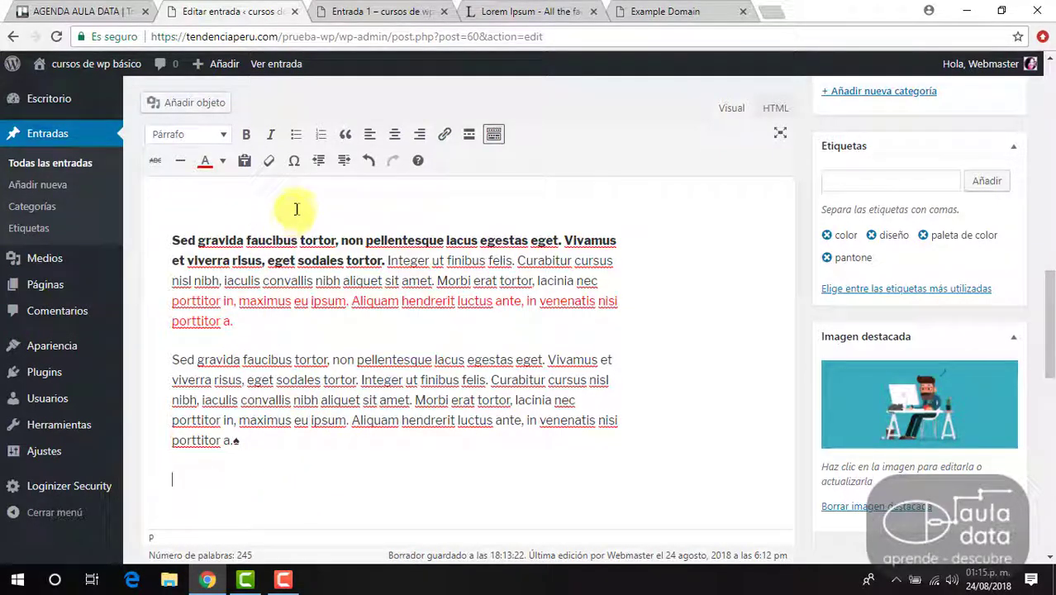
Enter "lista 1", "lista 2" and "lista 3" on separate lines below the paragraph ending with the spade
{"action": "scroll", "coordinate": [276, 271], "scroll_direction": "down", "scroll_amount": 3}
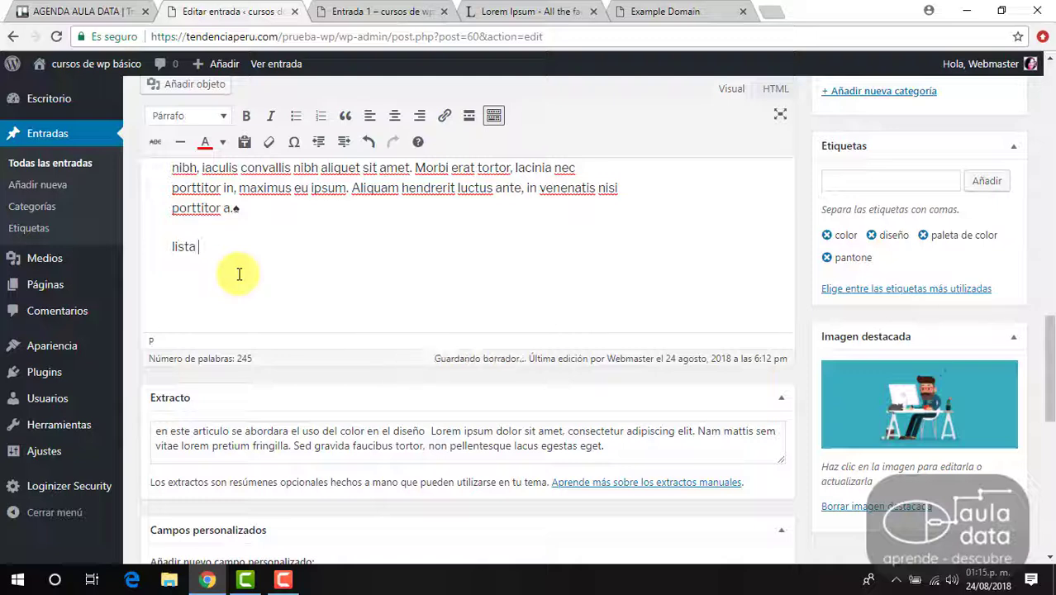
{"action": "type", "text": "lista 1"}
{"action": "key", "text": "Return"}
{"action": "type", "text": "lista"}
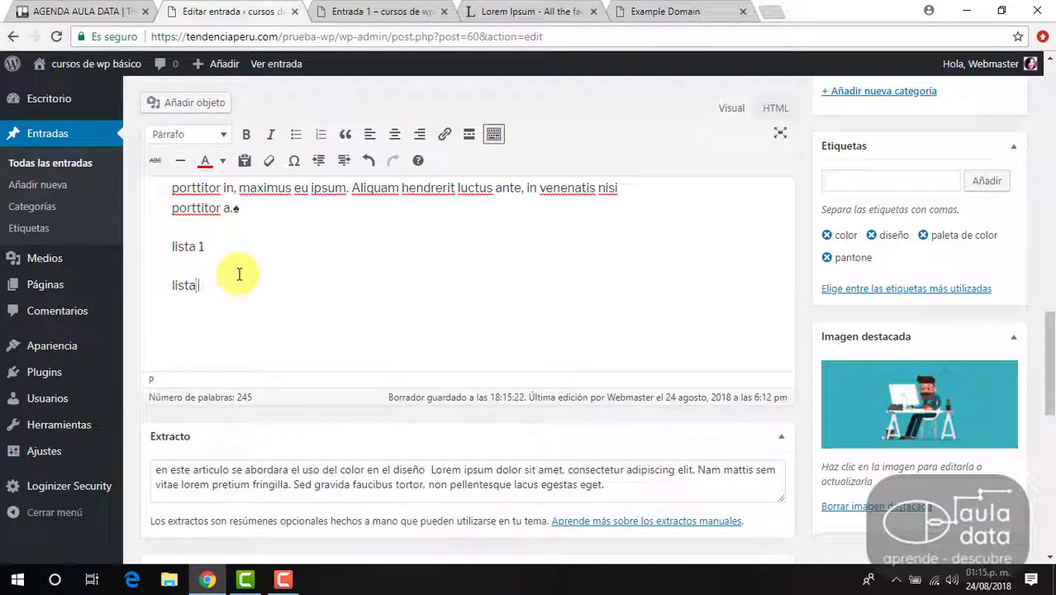
{"action": "key", "text": "Return"}
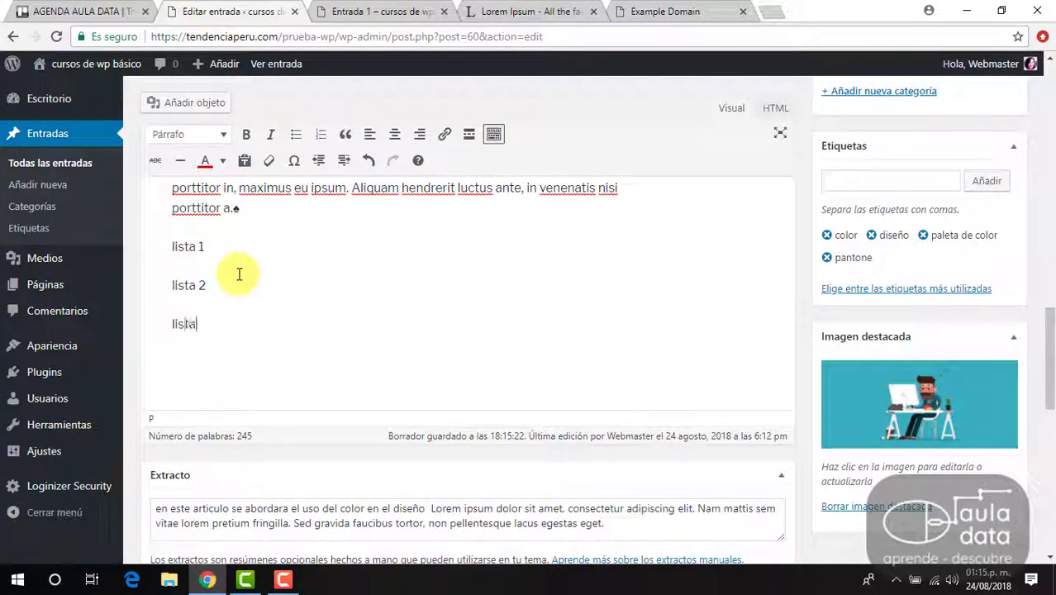
{"action": "type", "text": "lista 3"}
{"action": "key", "text": "Return"}
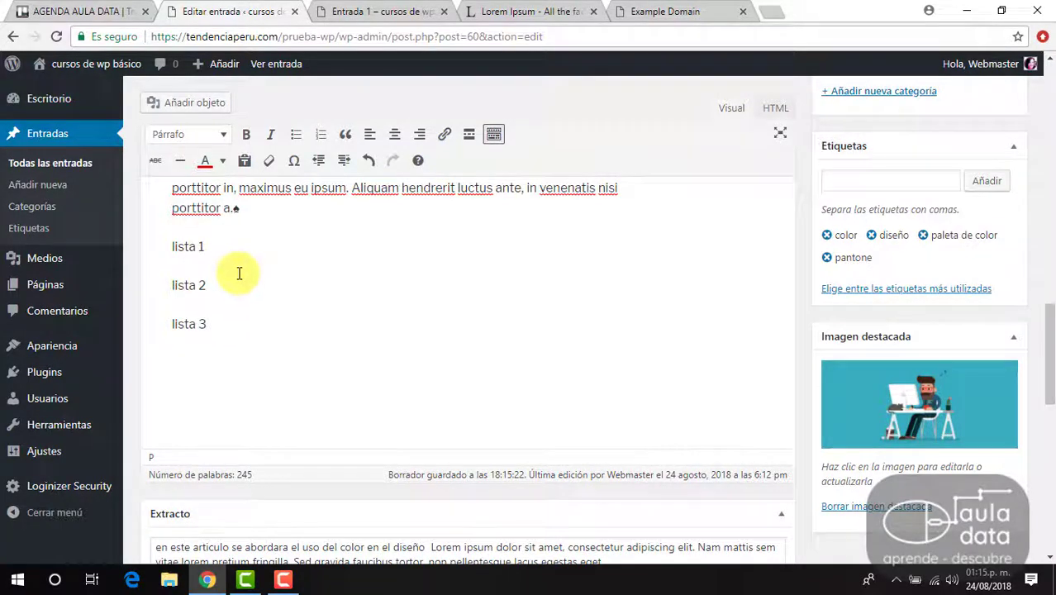
Format the lines "lista 1", "lista 2" and "lista 3" as a bulleted list
{"action": "scroll", "coordinate": [238, 273], "scroll_direction": "up", "scroll_amount": 2}
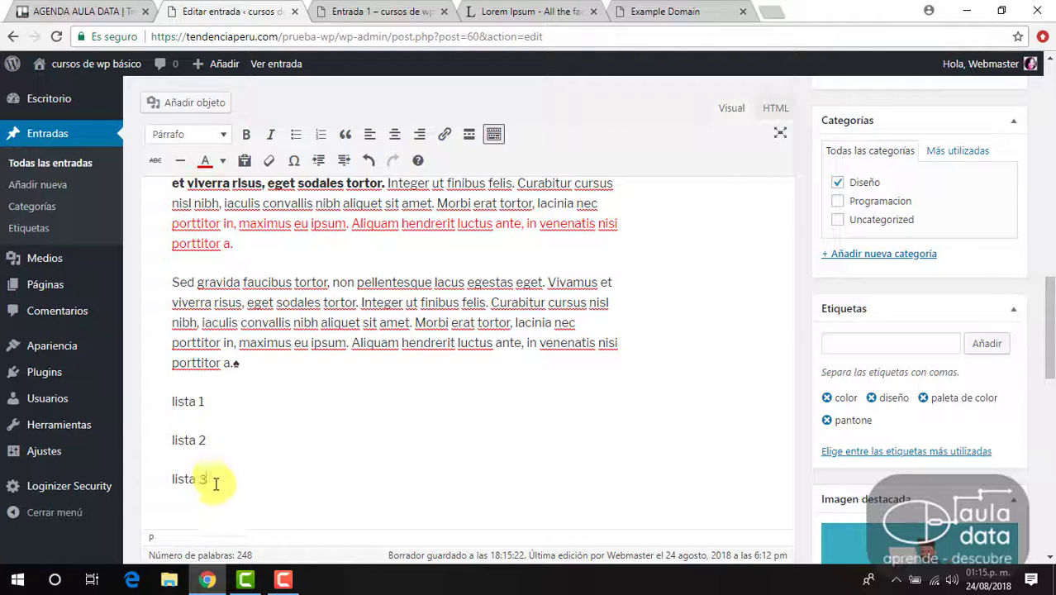
{"action": "left_click_drag", "start_coordinate": [215, 483], "coordinate": [140, 400]}
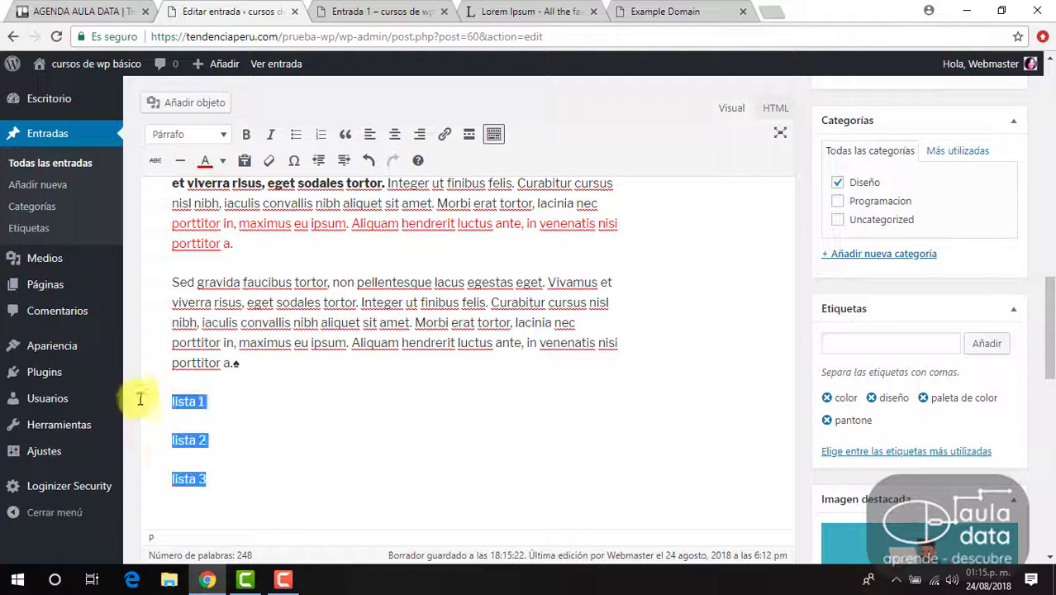
{"action": "left_click", "coordinate": [293, 135]}
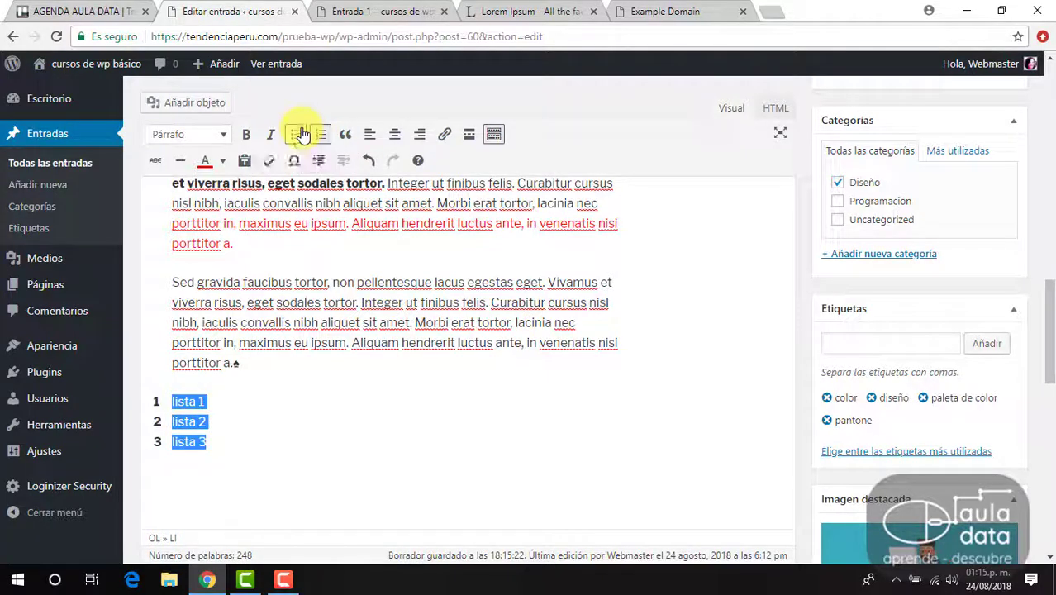
{"action": "left_click", "coordinate": [279, 420]}
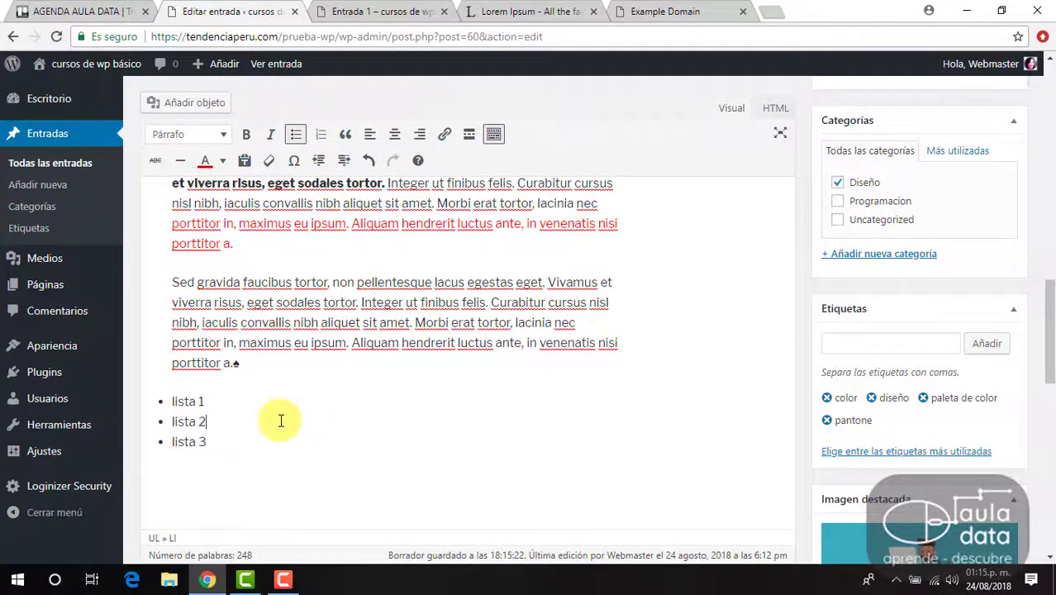
Insert a horizontal line on the blank line below the bulleted list
{"action": "scroll", "coordinate": [217, 471], "scroll_direction": "down", "scroll_amount": 2}
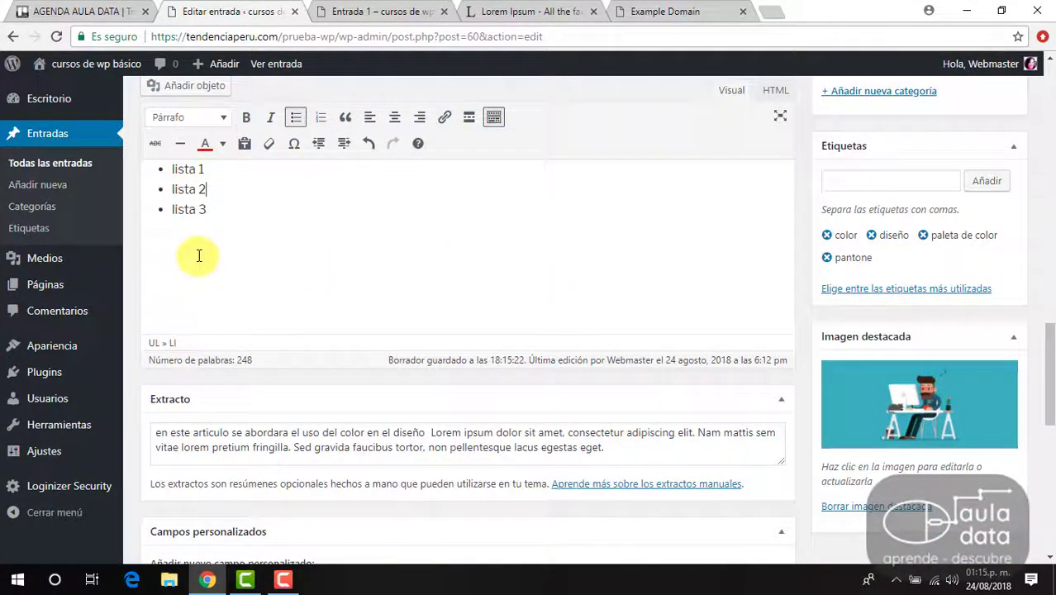
{"action": "left_click", "coordinate": [210, 244]}
{"action": "scroll", "coordinate": [210, 244], "scroll_direction": "up", "scroll_amount": 3}
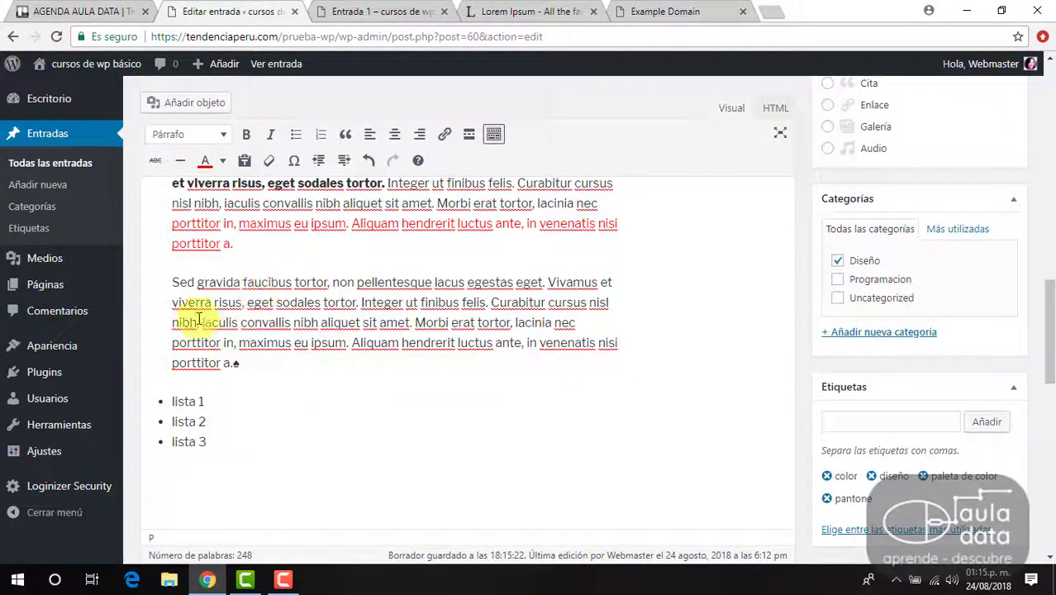
{"action": "left_click_drag", "start_coordinate": [173, 282], "coordinate": [241, 284]}
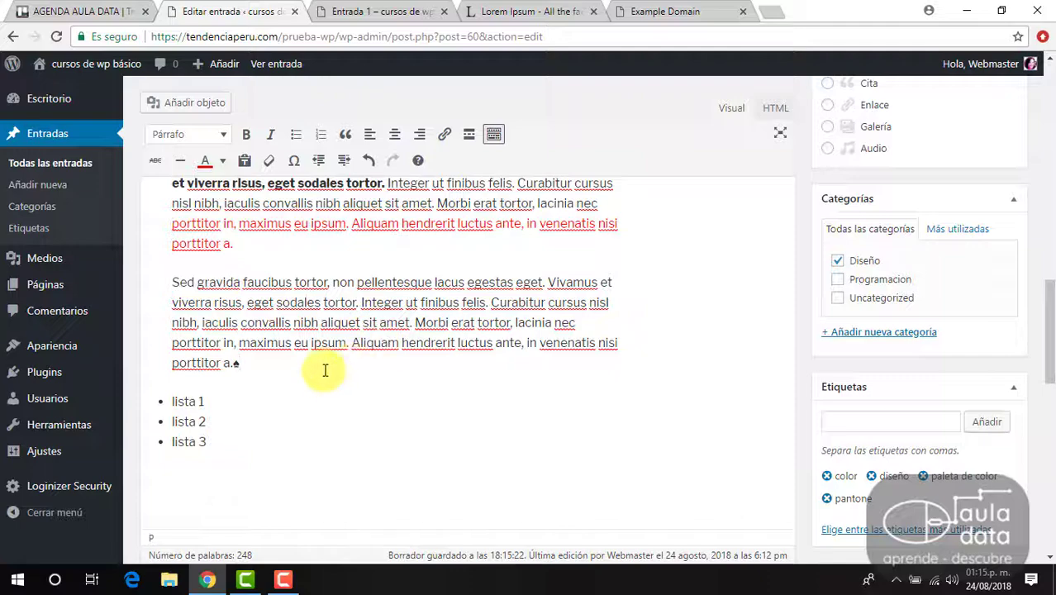
{"action": "scroll", "coordinate": [323, 371], "scroll_direction": "down", "scroll_amount": 2}
{"action": "scroll", "coordinate": [323, 366], "scroll_direction": "up", "scroll_amount": 6}
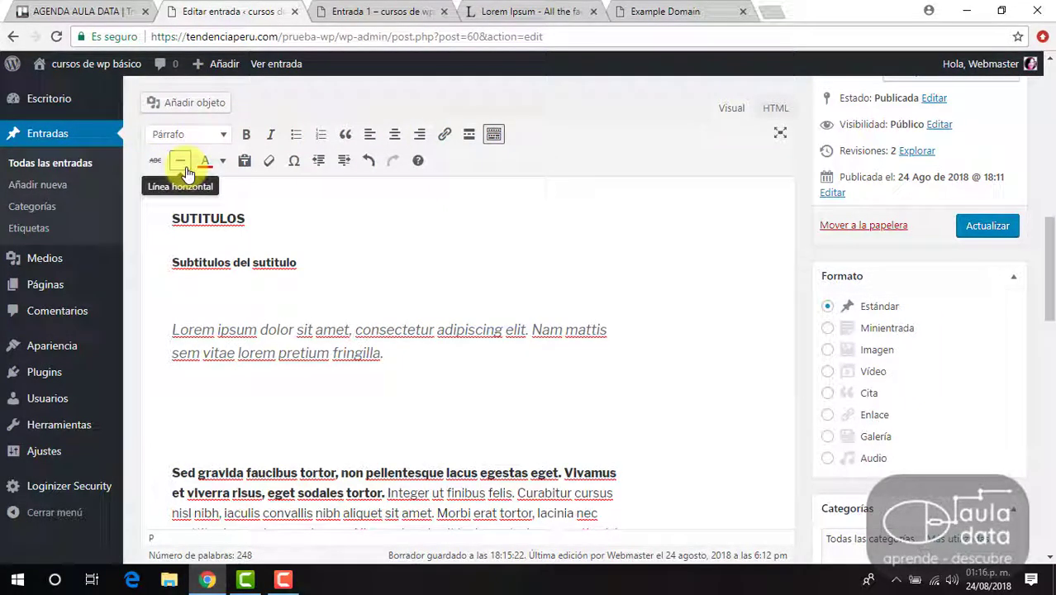
{"action": "scroll", "coordinate": [471, 461], "scroll_direction": "down", "scroll_amount": 3}
{"action": "left_click", "coordinate": [236, 398]}
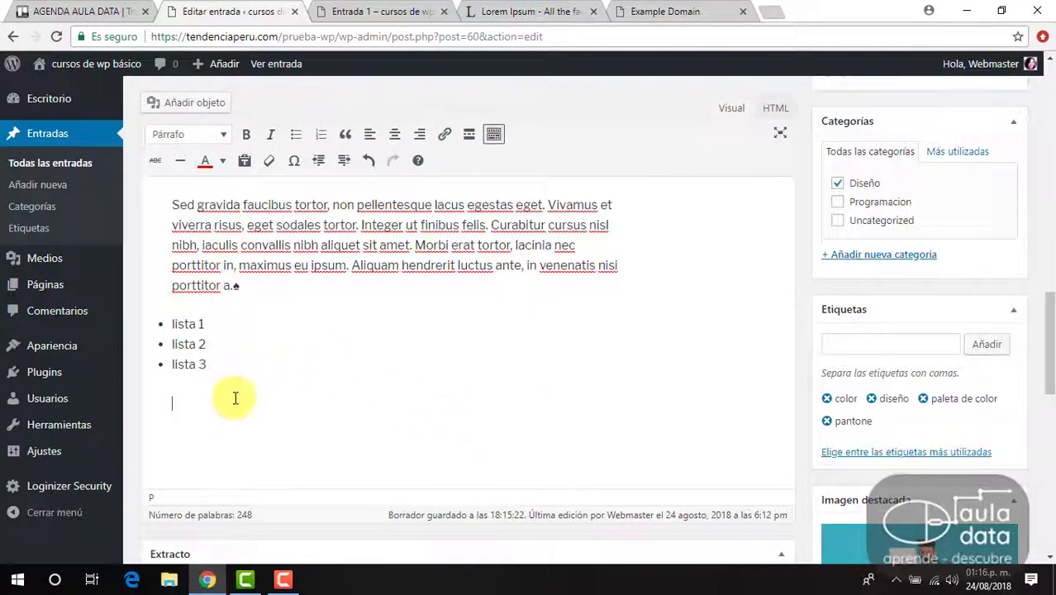
{"action": "left_click", "coordinate": [180, 160]}
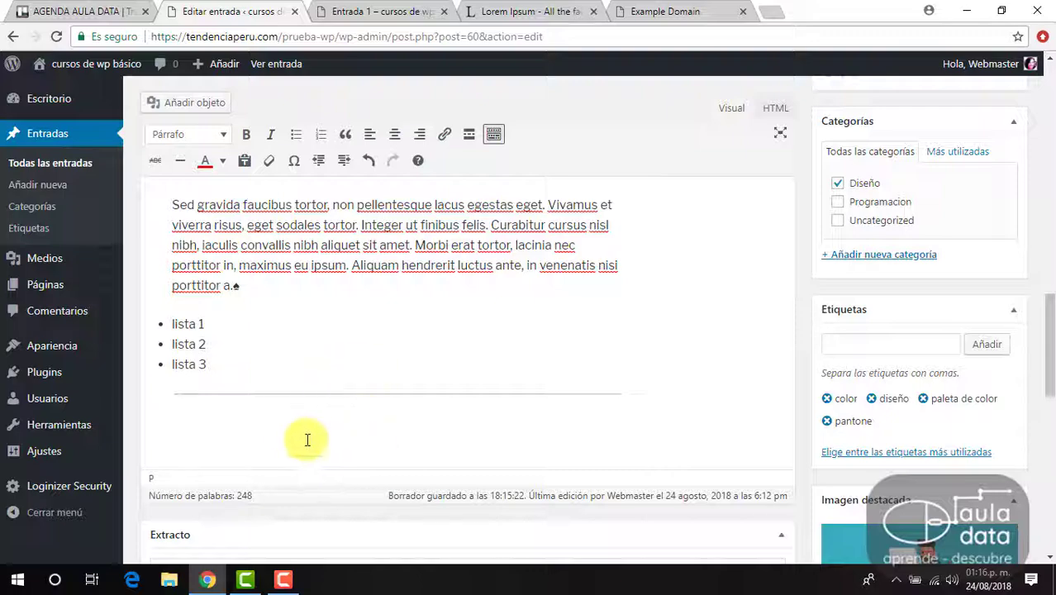
Remove the blank lines between the italic quote and the bold paragraph that starts with "Sed gravida faucibus tortor"
{"action": "scroll", "coordinate": [283, 366], "scroll_direction": "down", "scroll_amount": 3}
{"action": "scroll", "coordinate": [282, 366], "scroll_direction": "up", "scroll_amount": 4}
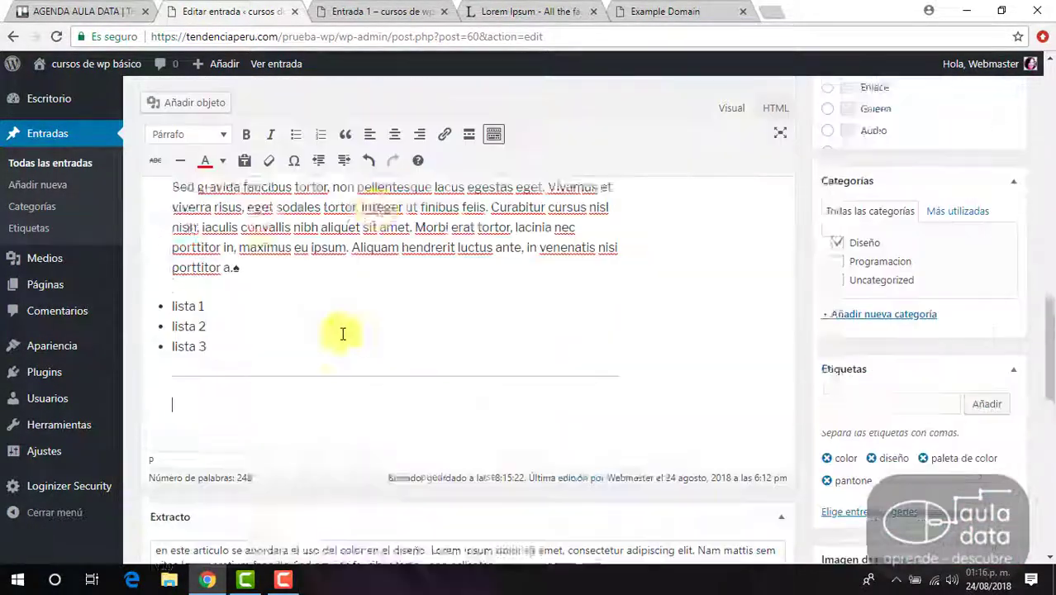
{"action": "scroll", "coordinate": [378, 299], "scroll_direction": "up", "scroll_amount": 3}
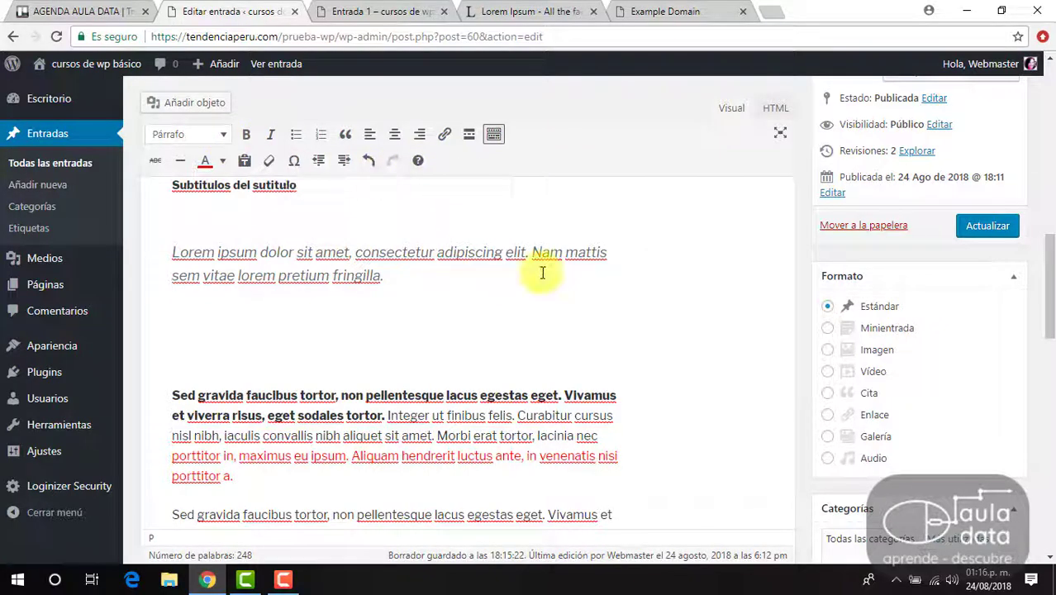
{"action": "scroll", "coordinate": [542, 273], "scroll_direction": "down", "scroll_amount": 6}
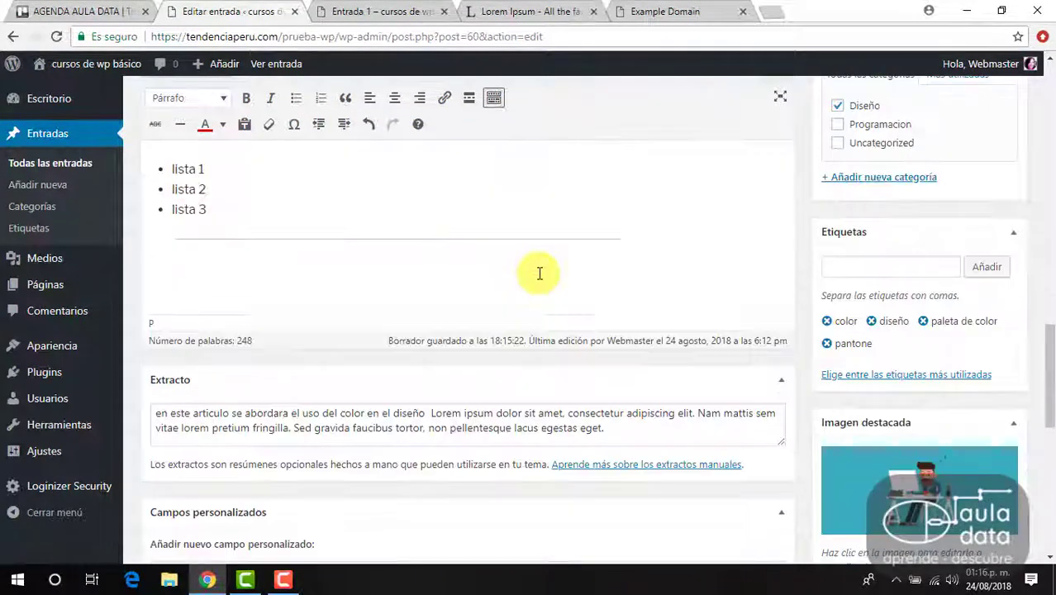
{"action": "scroll", "coordinate": [539, 273], "scroll_direction": "up", "scroll_amount": 6}
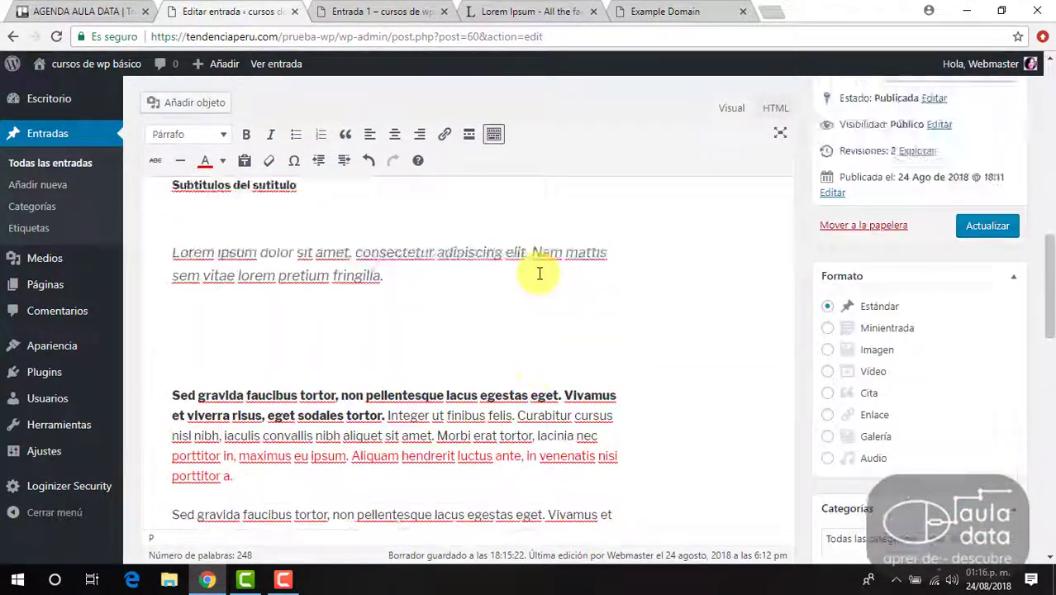
{"action": "left_click", "coordinate": [436, 297]}
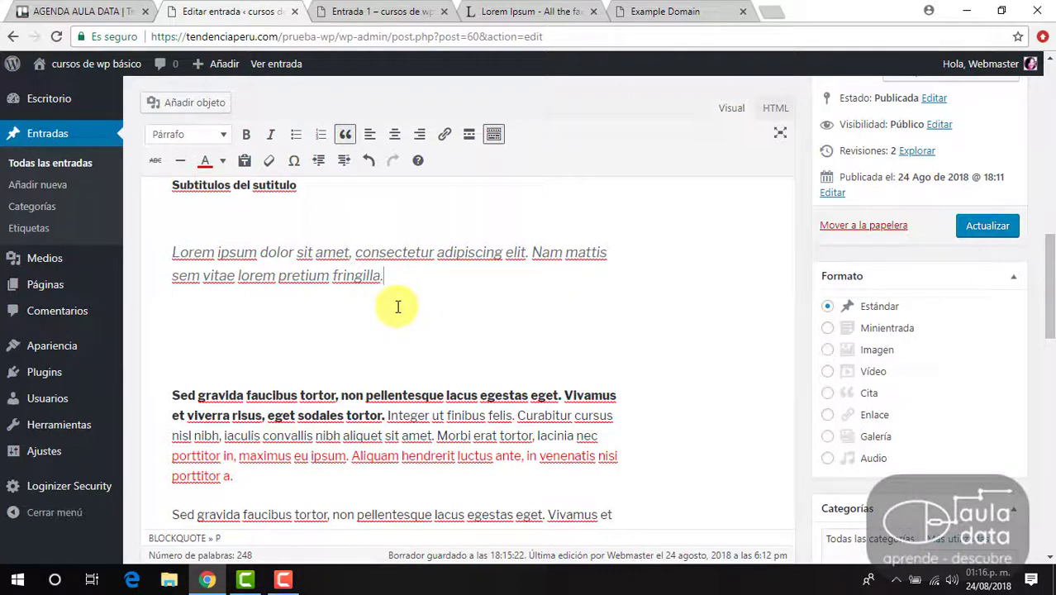
{"action": "key", "text": "Delete"}
{"action": "key", "text": "Delete"}
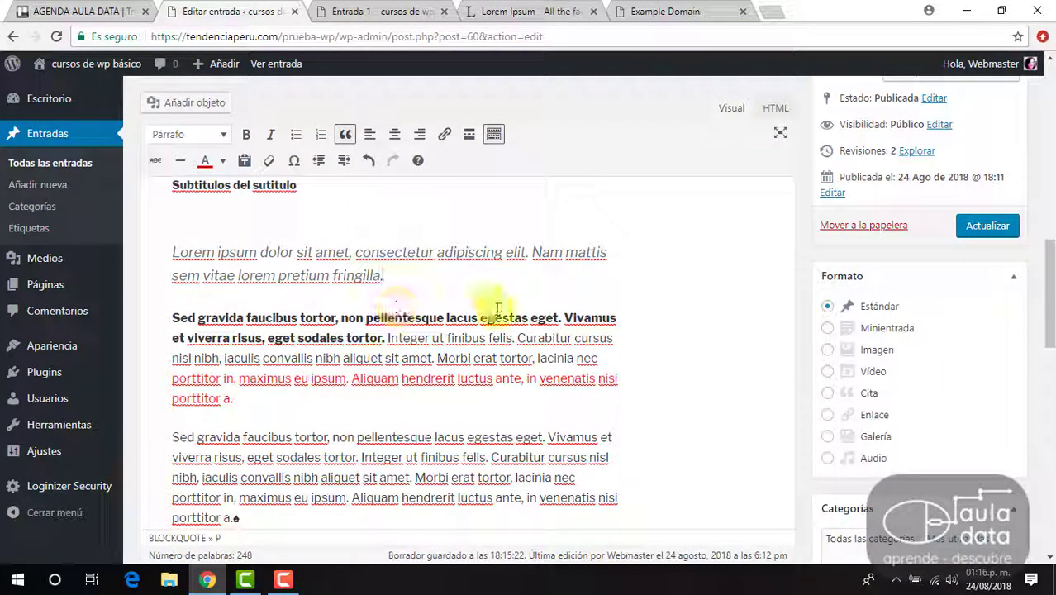
Review the whole content of the post and update it with the changes made
{"action": "scroll", "coordinate": [502, 299], "scroll_direction": "down", "scroll_amount": 3}
{"action": "scroll", "coordinate": [500, 299], "scroll_direction": "up", "scroll_amount": 3}
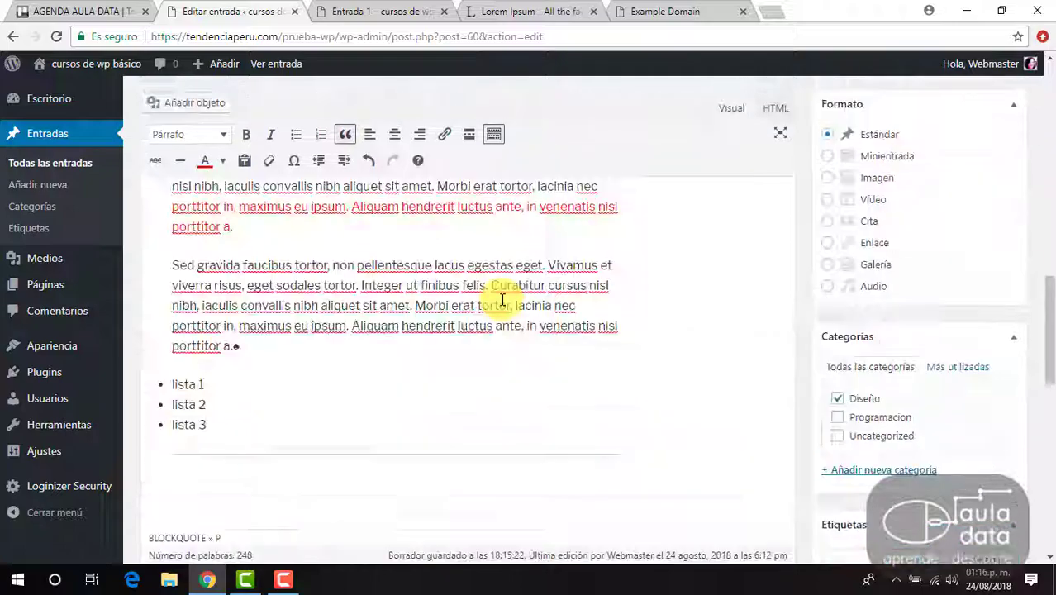
{"action": "scroll", "coordinate": [502, 299], "scroll_direction": "up", "scroll_amount": 10}
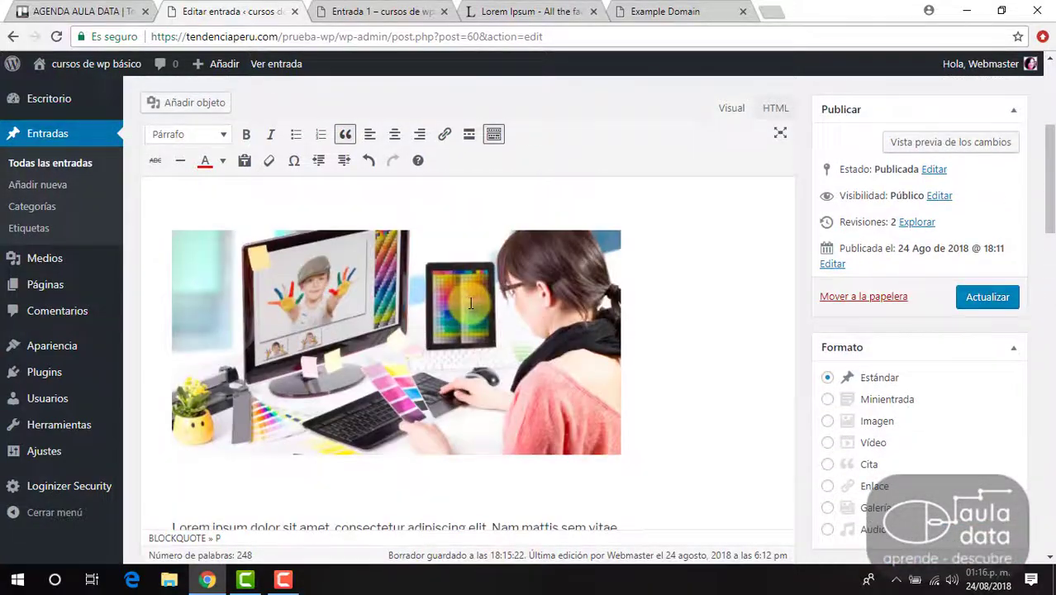
{"action": "scroll", "coordinate": [471, 303], "scroll_direction": "down", "scroll_amount": 8}
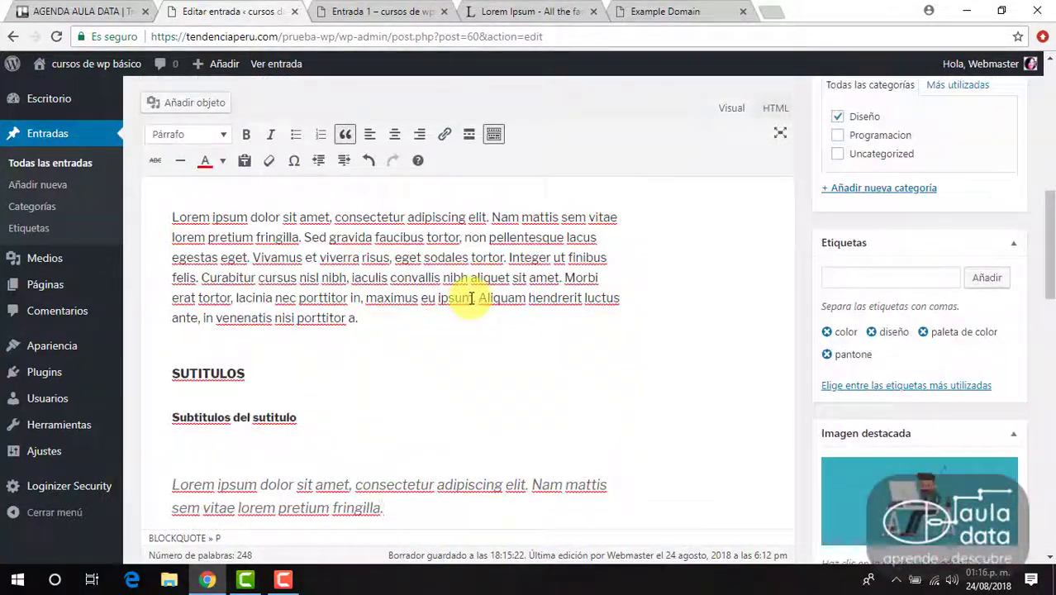
{"action": "scroll", "coordinate": [471, 298], "scroll_direction": "down", "scroll_amount": 8}
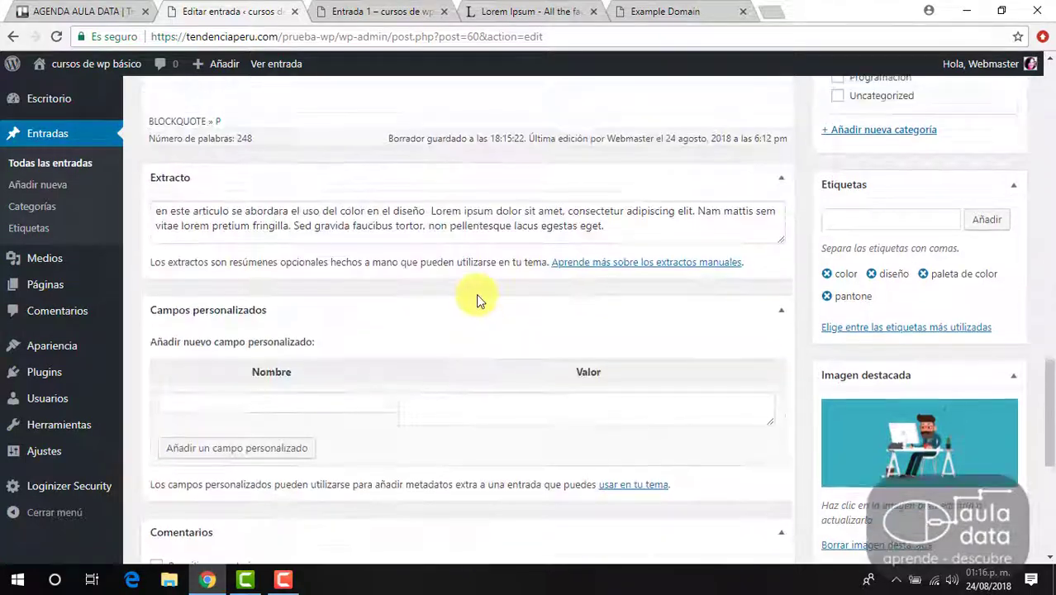
{"action": "scroll", "coordinate": [476, 294], "scroll_direction": "up", "scroll_amount": 5}
{"action": "scroll", "coordinate": [477, 295], "scroll_direction": "up", "scroll_amount": 5}
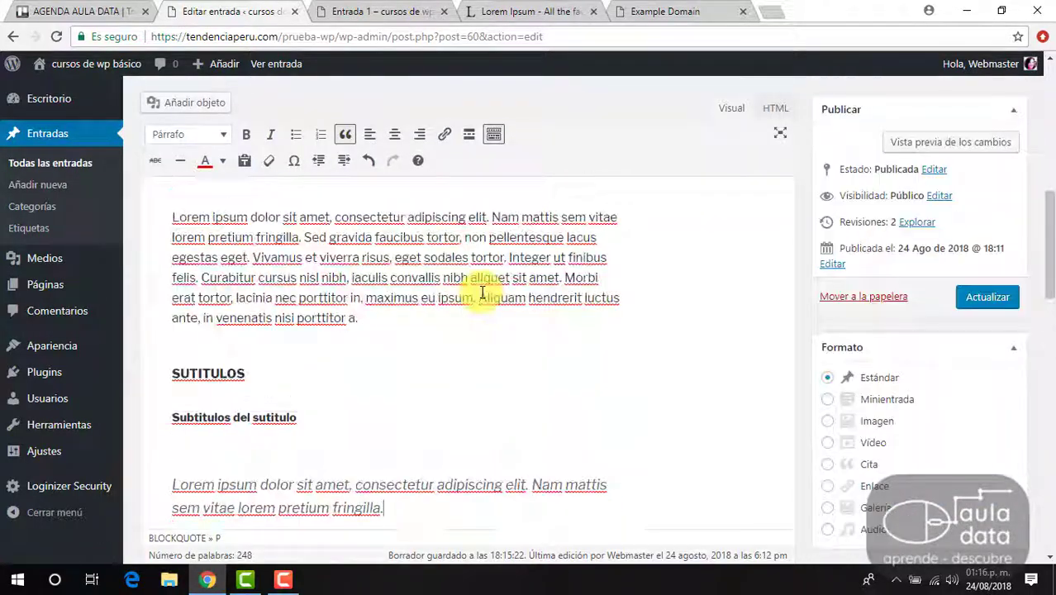
{"action": "left_click", "coordinate": [988, 298]}
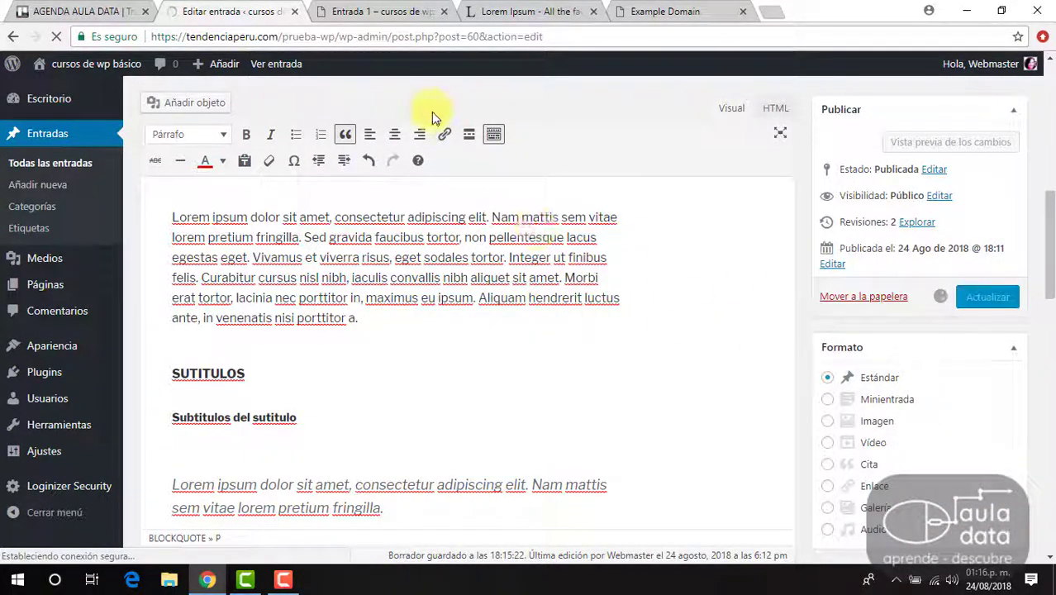
Reload the published Entrada 1 page, look through its content and close that page
{"action": "left_click", "coordinate": [366, 13]}
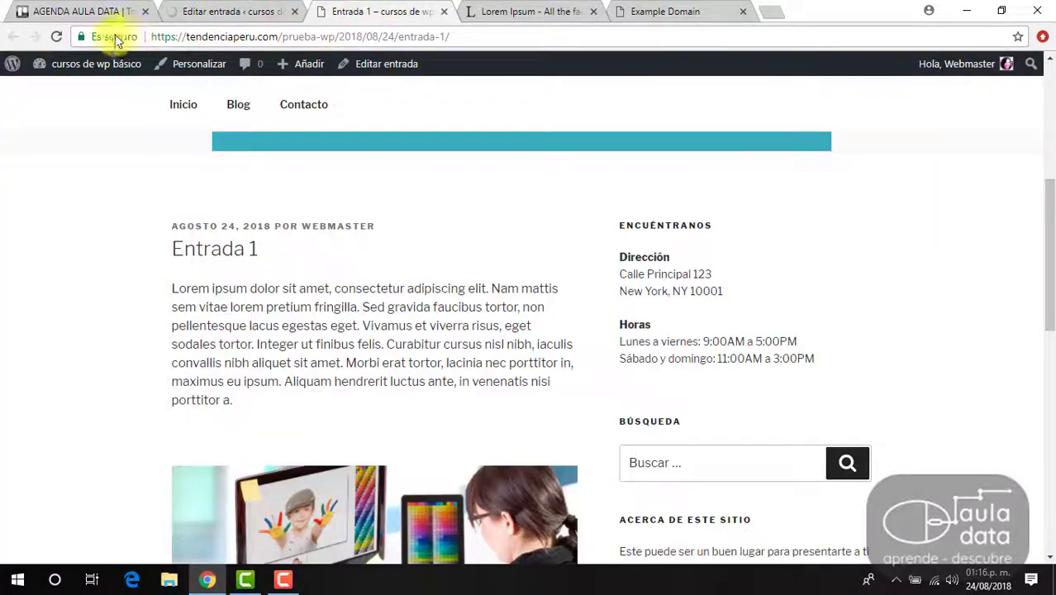
{"action": "left_click", "coordinate": [56, 38]}
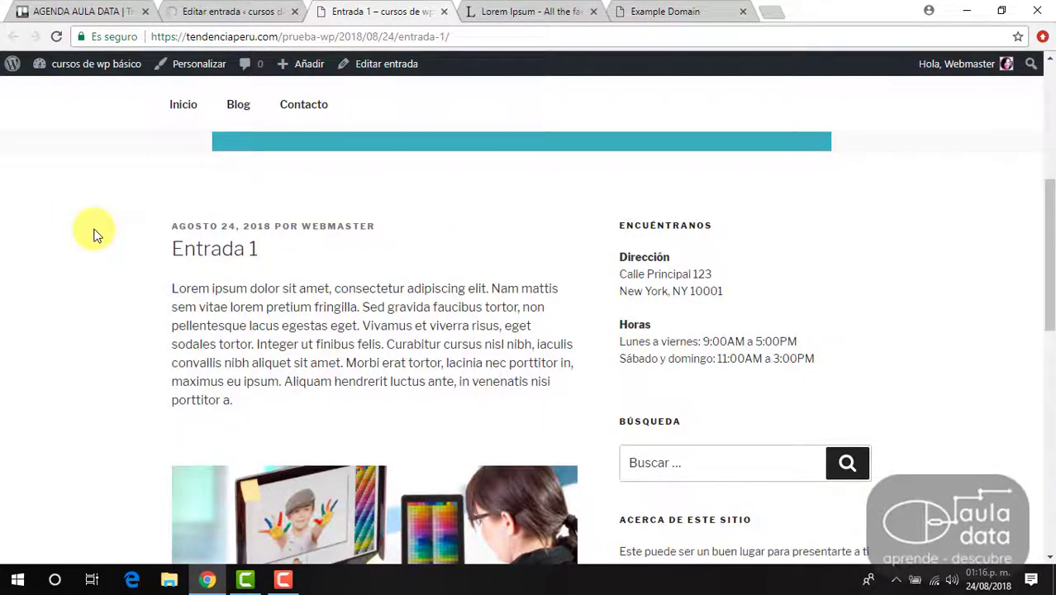
{"action": "scroll", "coordinate": [94, 235], "scroll_direction": "down", "scroll_amount": 7}
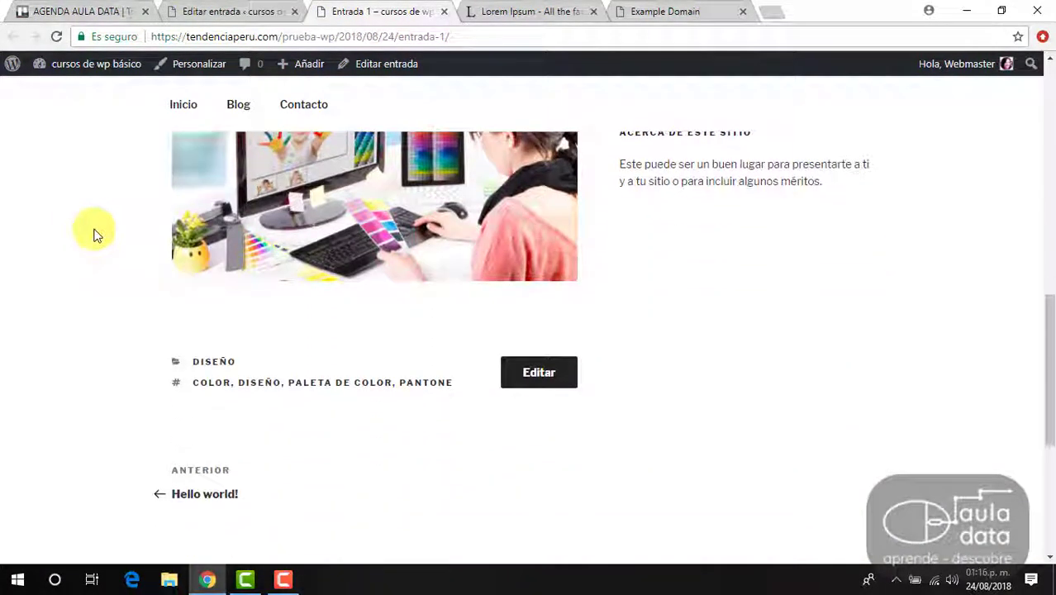
{"action": "scroll", "coordinate": [94, 235], "scroll_direction": "up", "scroll_amount": 5}
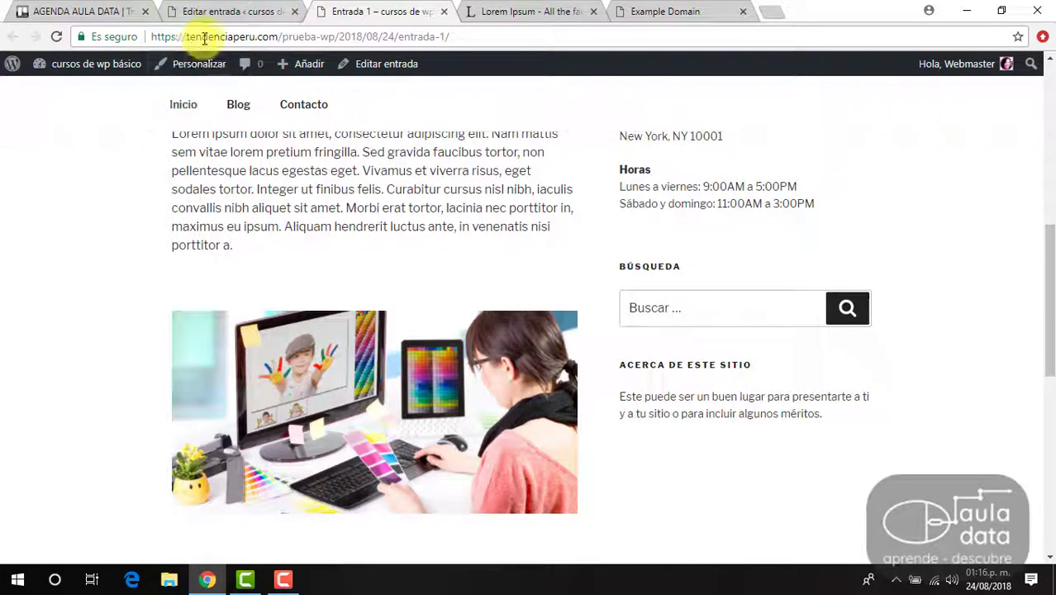
{"action": "left_click", "coordinate": [444, 11]}
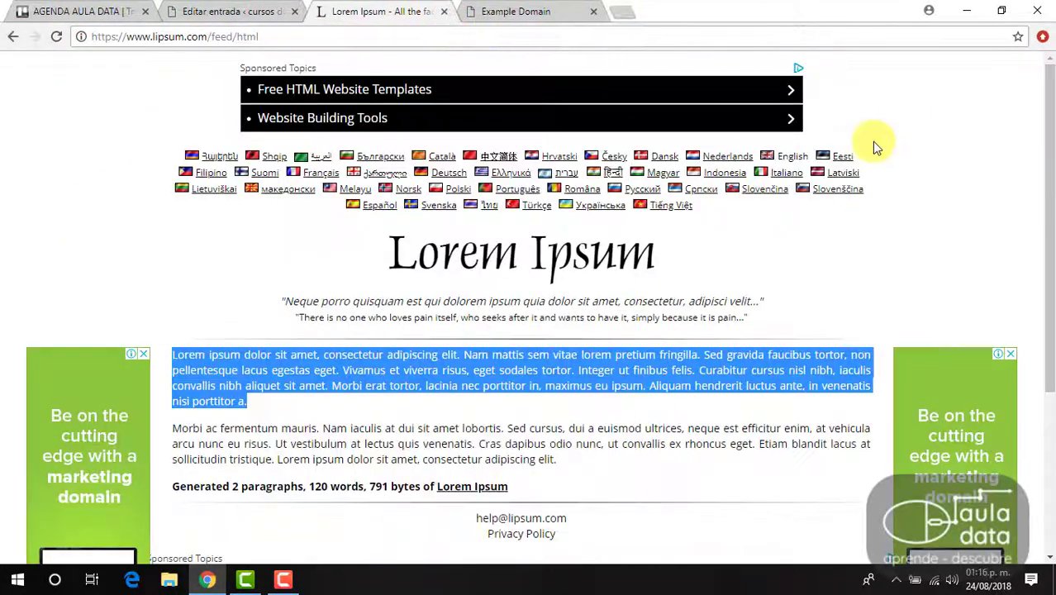
Return to the post editor, preview the changes and look through the post's opening text, image and second paragraph
{"action": "left_click", "coordinate": [182, 17]}
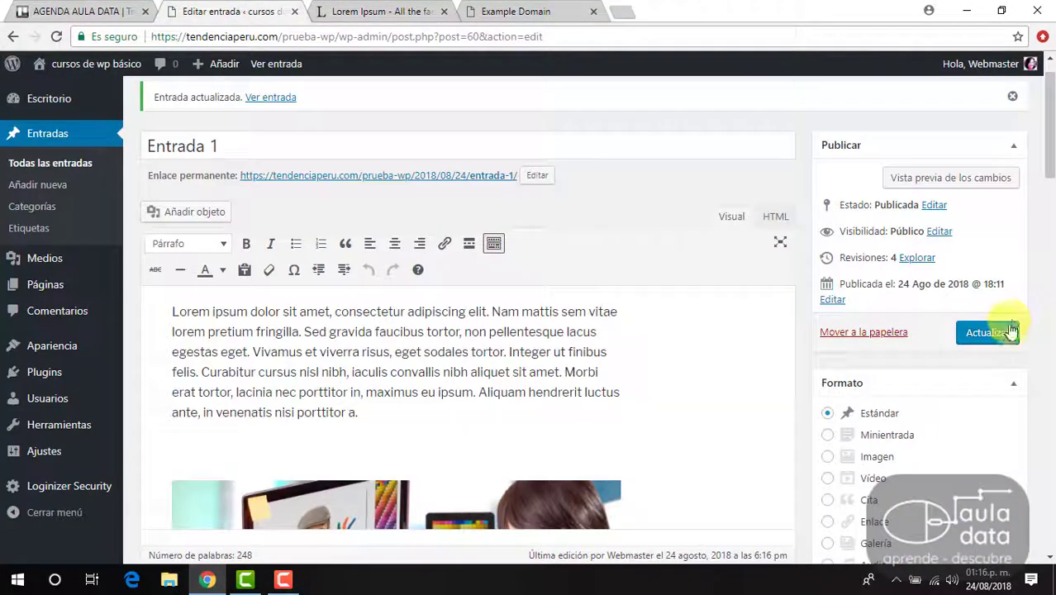
{"action": "left_click", "coordinate": [936, 182]}
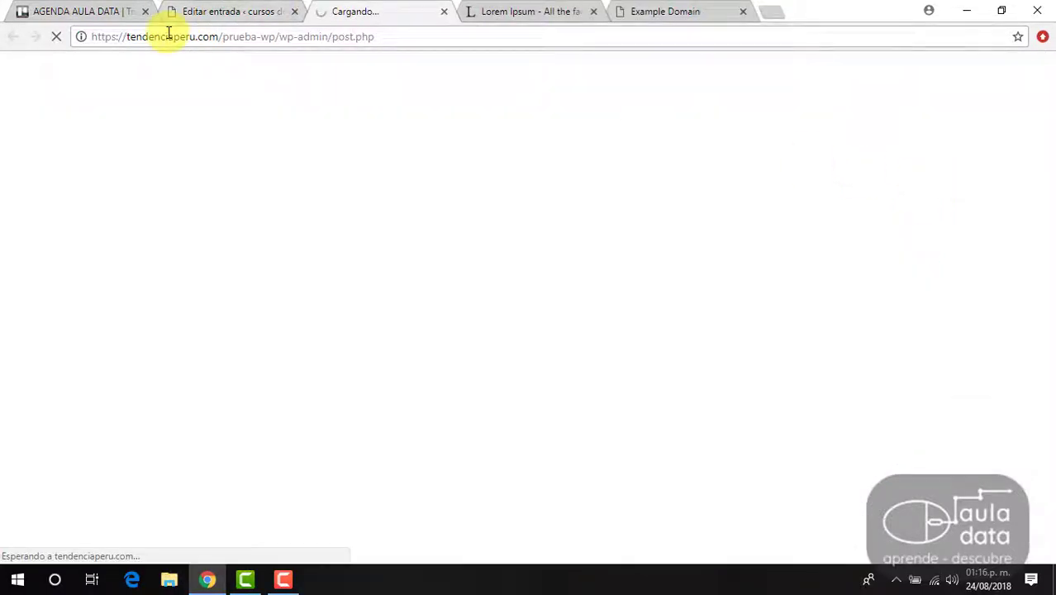
{"action": "scroll", "coordinate": [169, 235], "scroll_direction": "down", "scroll_amount": 3}
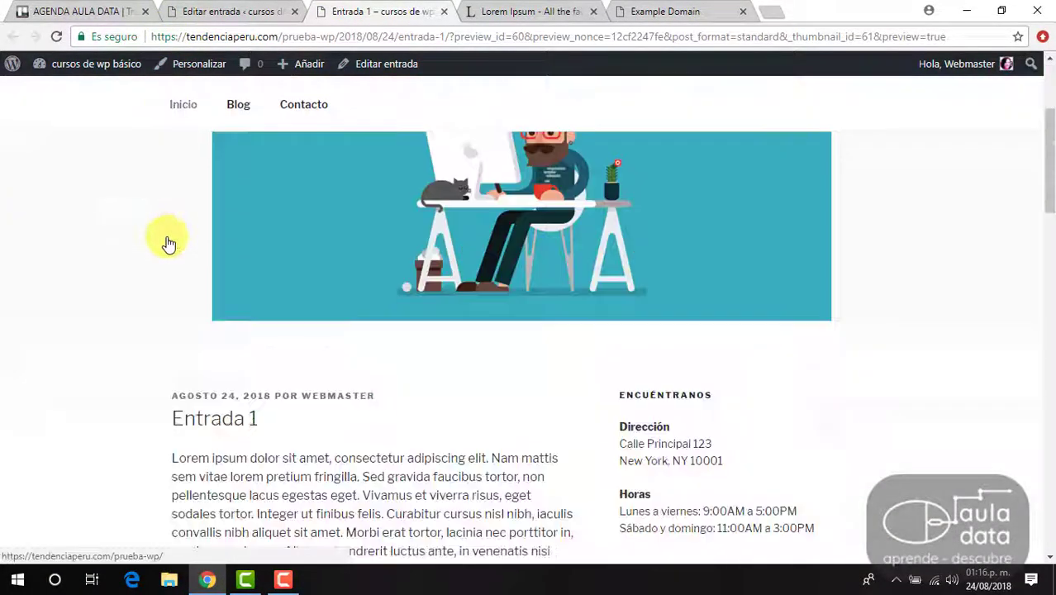
{"action": "scroll", "coordinate": [168, 242], "scroll_direction": "down", "scroll_amount": 9}
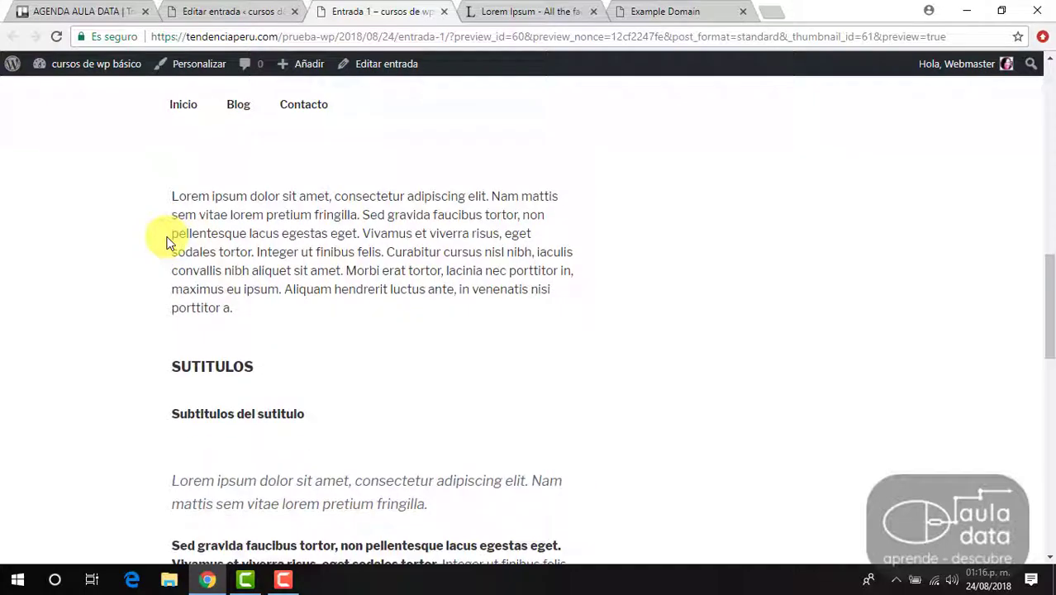
{"action": "scroll", "coordinate": [124, 252], "scroll_direction": "down", "scroll_amount": 2}
{"action": "scroll", "coordinate": [113, 255], "scroll_direction": "up", "scroll_amount": 4}
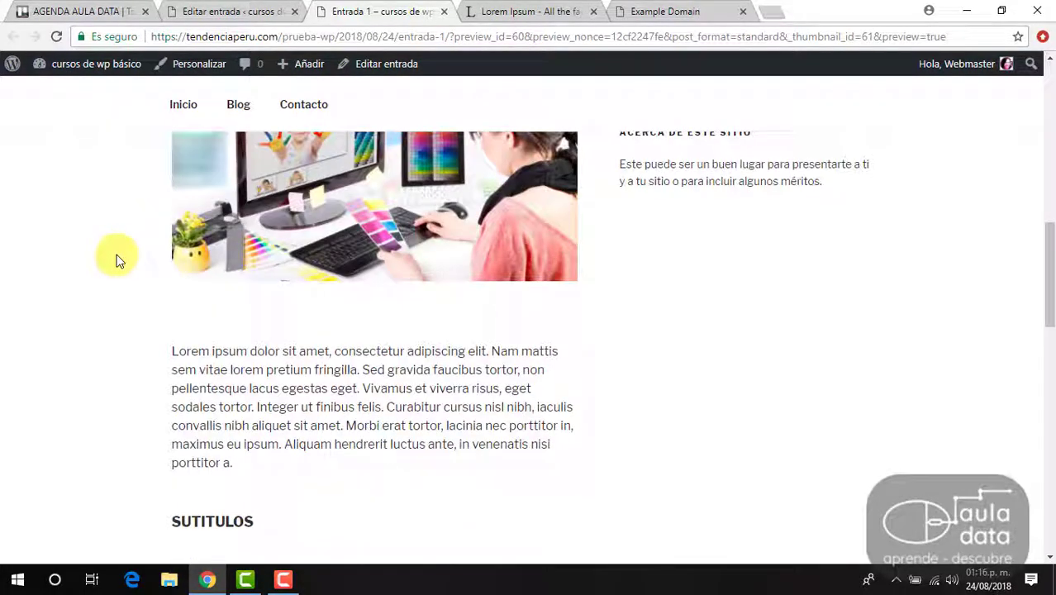
{"action": "scroll", "coordinate": [116, 261], "scroll_direction": "down", "scroll_amount": 2}
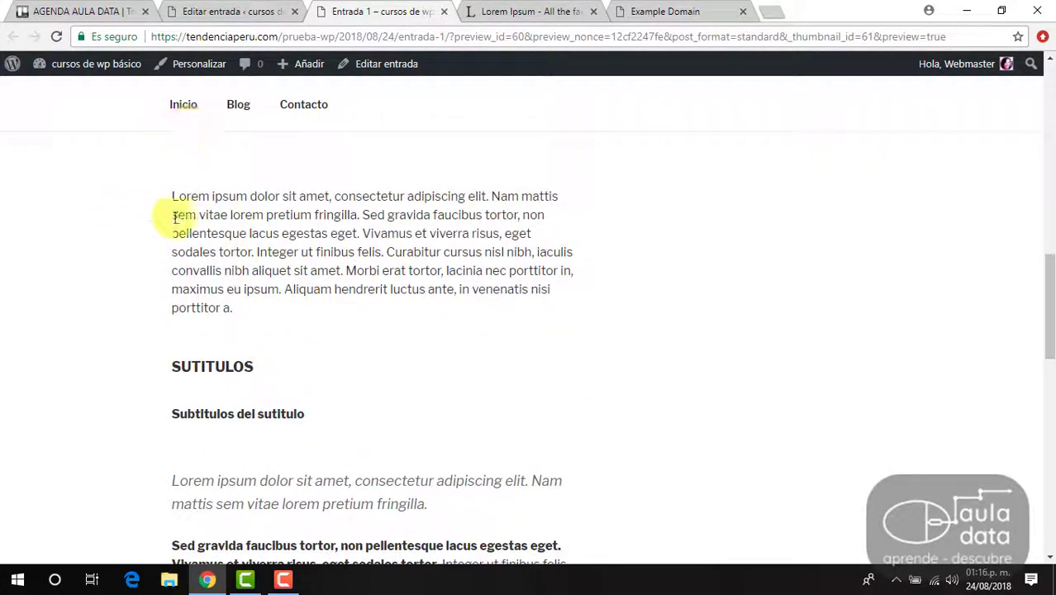
Examine the headings "SUTITULOS" and "Subtitulos del sutitulo" and the italic quote in the post preview
{"action": "left_click_drag", "start_coordinate": [262, 391], "coordinate": [300, 417]}
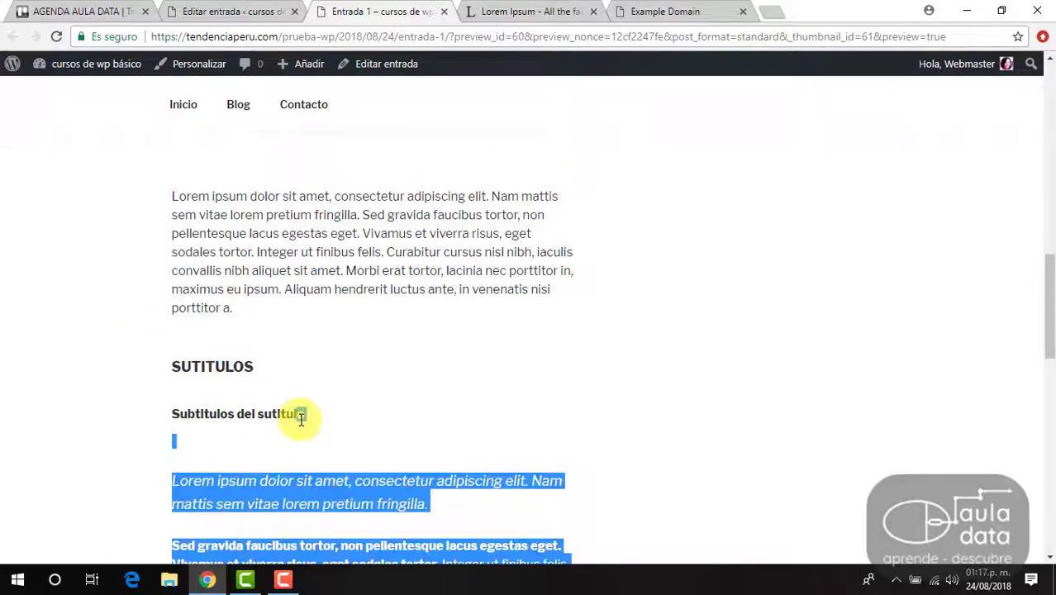
{"action": "left_click", "coordinate": [289, 355]}
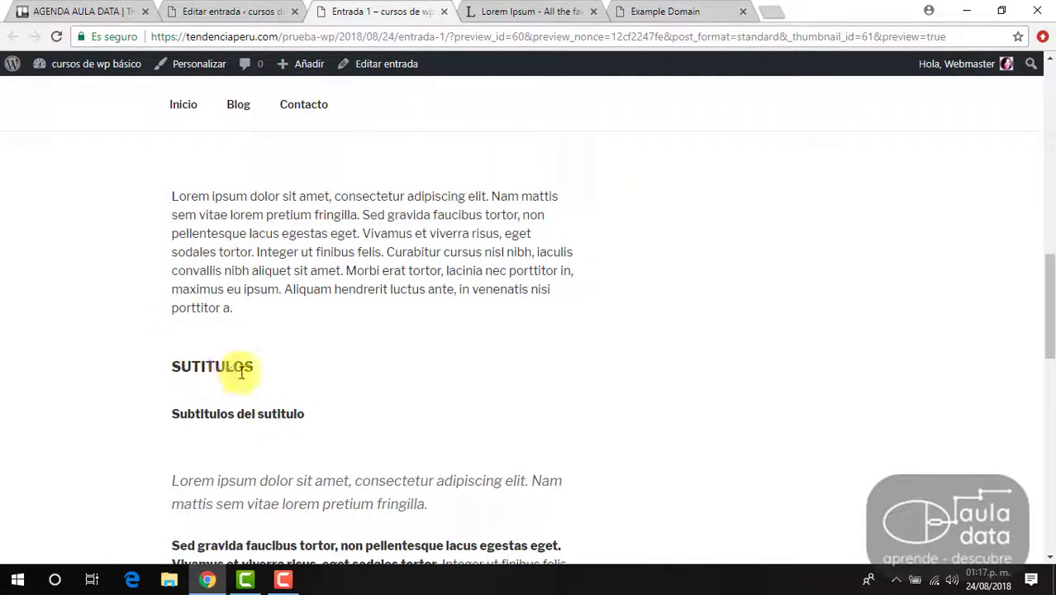
{"action": "scroll", "coordinate": [283, 384], "scroll_direction": "down", "scroll_amount": 2}
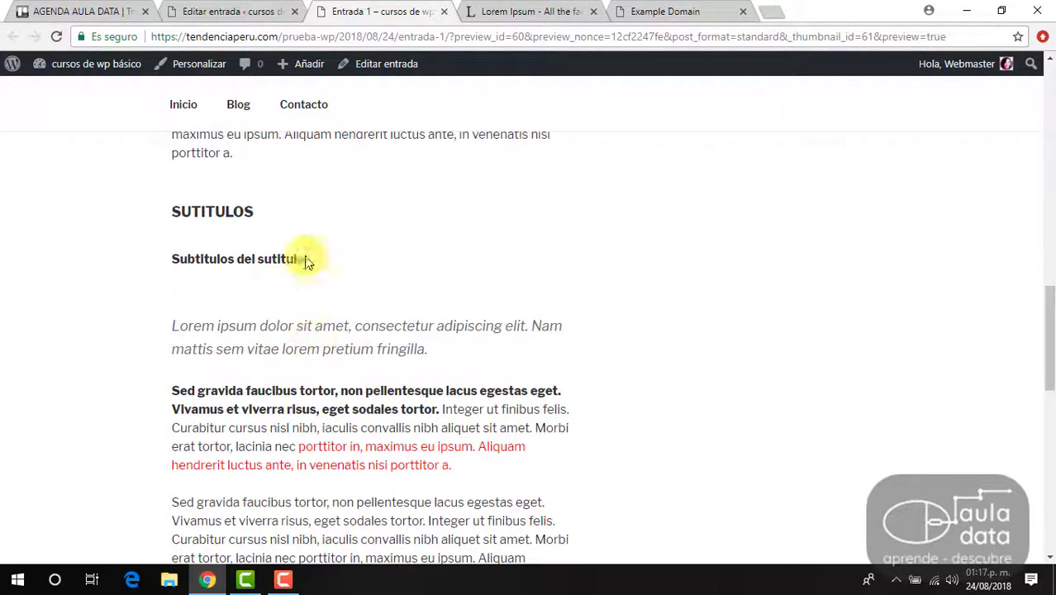
{"action": "left_click_drag", "start_coordinate": [170, 328], "coordinate": [265, 367]}
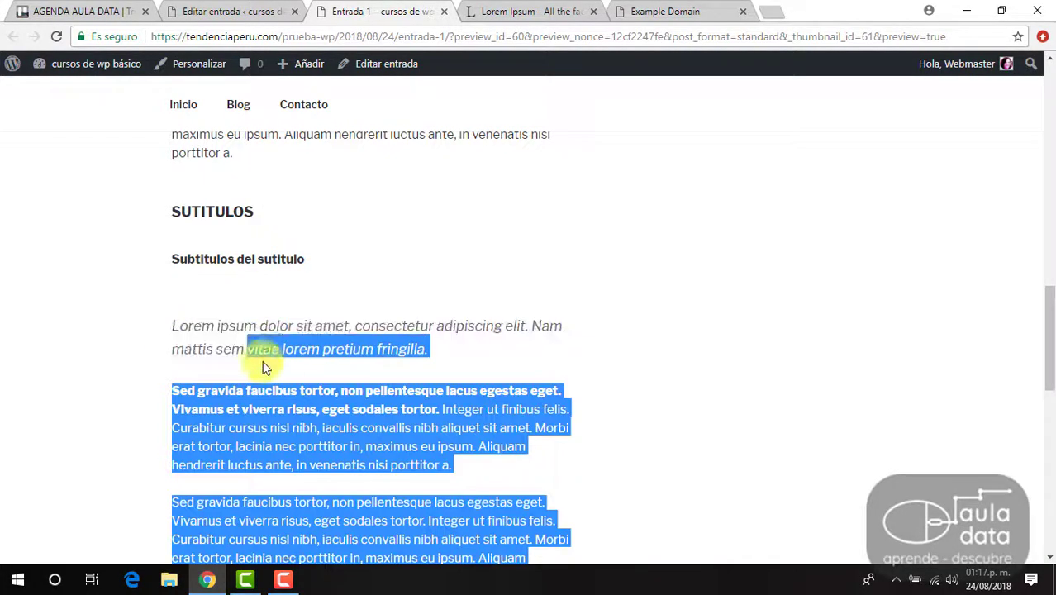
{"action": "left_click", "coordinate": [282, 371]}
{"action": "mouse_move", "coordinate": [426, 349]}
{"action": "left_mouse_down"}
{"action": "mouse_move", "coordinate": [337, 323]}
{"action": "mouse_move", "coordinate": [176, 307]}
{"action": "mouse_move", "coordinate": [193, 322]}
{"action": "left_mouse_up"}
{"action": "left_click", "coordinate": [440, 439]}
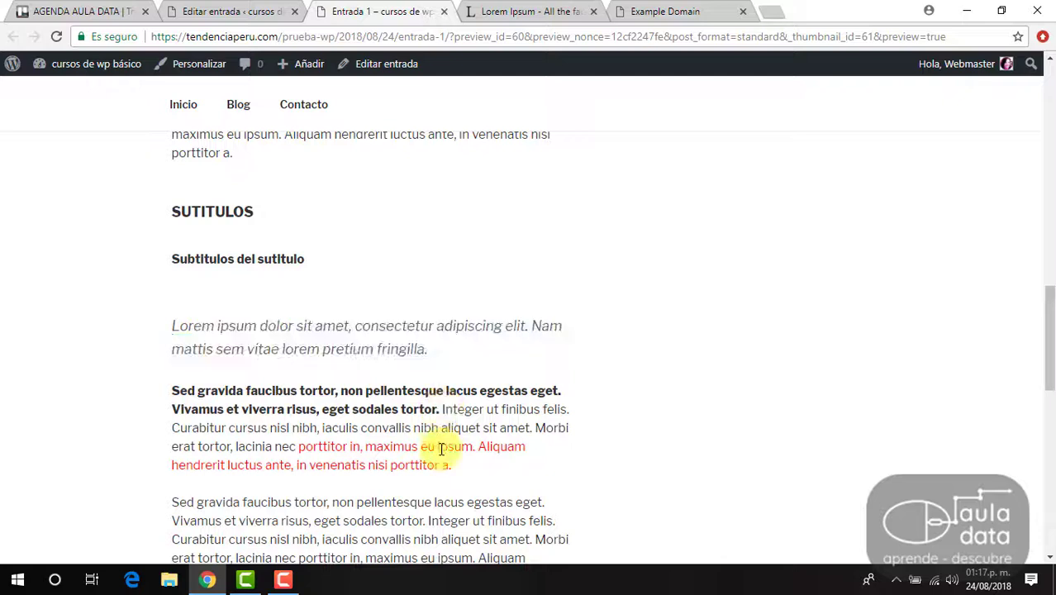
Examine the red text, the spade character, the bulleted list and the horizontal line in the post preview
{"action": "scroll", "coordinate": [339, 450], "scroll_direction": "down", "scroll_amount": 1}
{"action": "scroll", "coordinate": [339, 450], "scroll_direction": "down", "scroll_amount": 1}
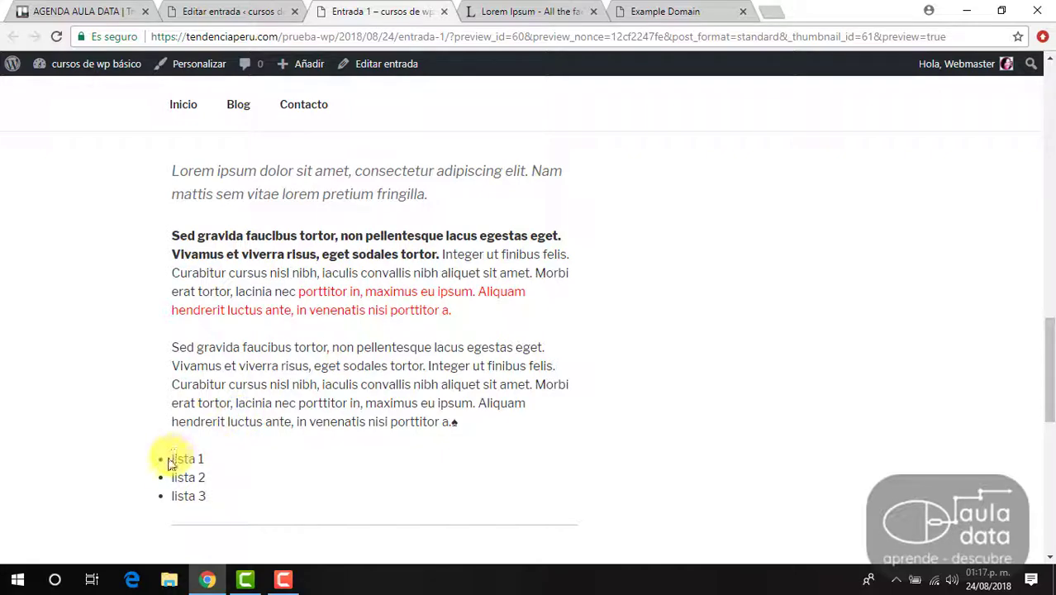
{"action": "scroll", "coordinate": [338, 428], "scroll_direction": "down", "scroll_amount": 3}
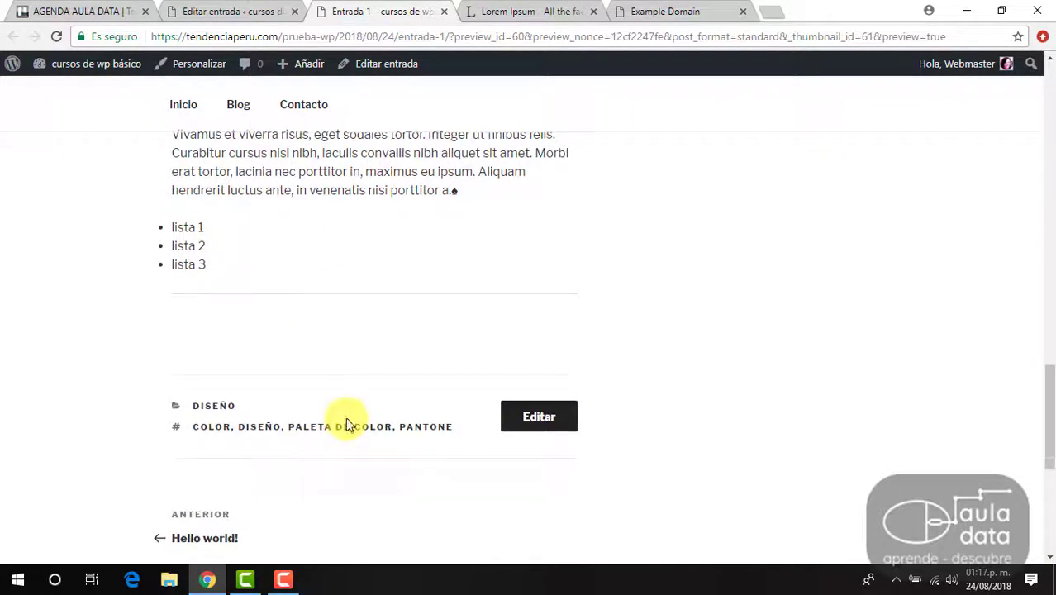
{"action": "scroll", "coordinate": [363, 405], "scroll_direction": "up", "scroll_amount": 1}
{"action": "left_click_drag", "start_coordinate": [461, 268], "coordinate": [424, 263]}
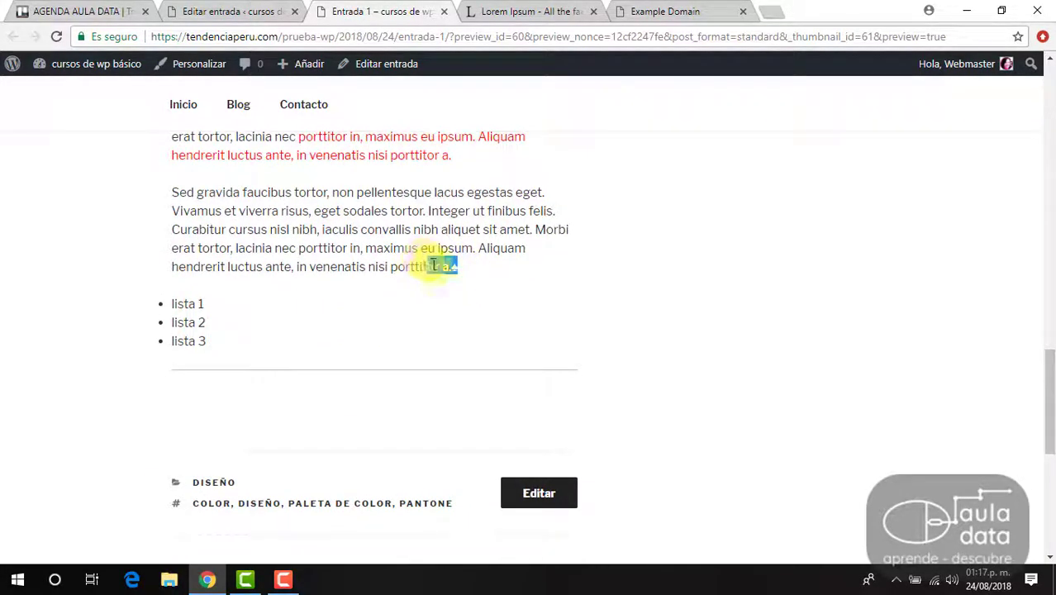
{"action": "scroll", "coordinate": [467, 284], "scroll_direction": "down", "scroll_amount": 2}
{"action": "scroll", "coordinate": [467, 283], "scroll_direction": "up", "scroll_amount": 15}
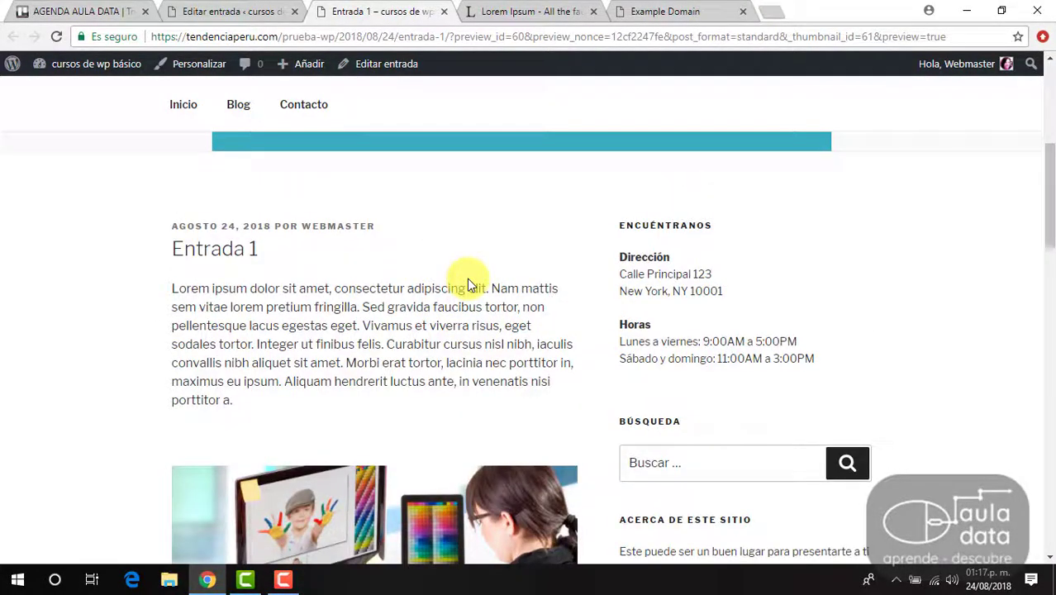
{"action": "scroll", "coordinate": [467, 284], "scroll_direction": "up", "scroll_amount": 3}
Return to the Entrada 1 editor and look over the post's content
{"action": "left_click", "coordinate": [254, 12]}
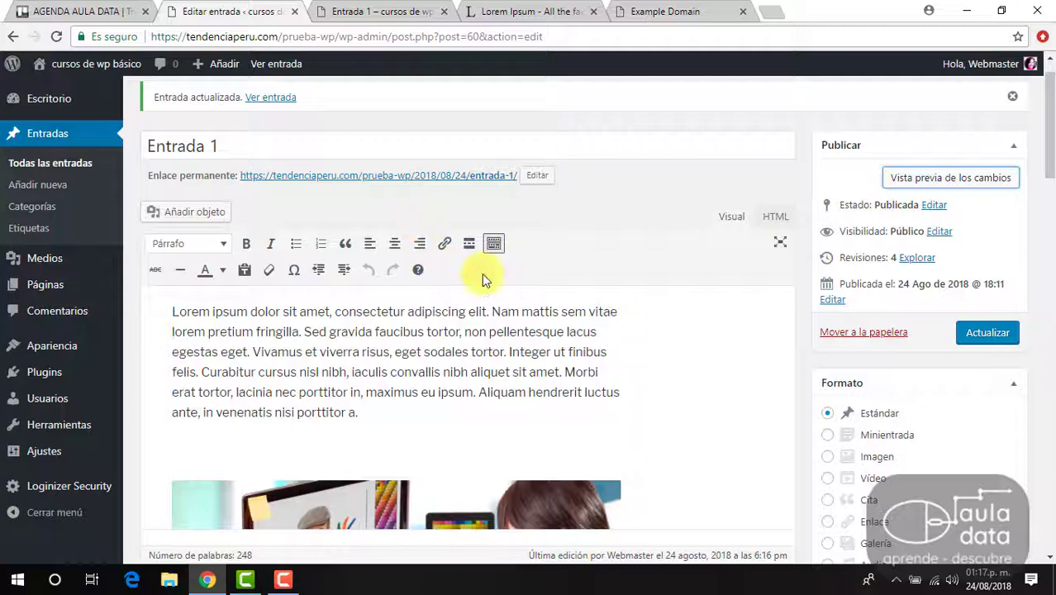
{"action": "scroll", "coordinate": [486, 272], "scroll_direction": "down", "scroll_amount": 10}
{"action": "scroll", "coordinate": [488, 267], "scroll_direction": "up", "scroll_amount": 5}
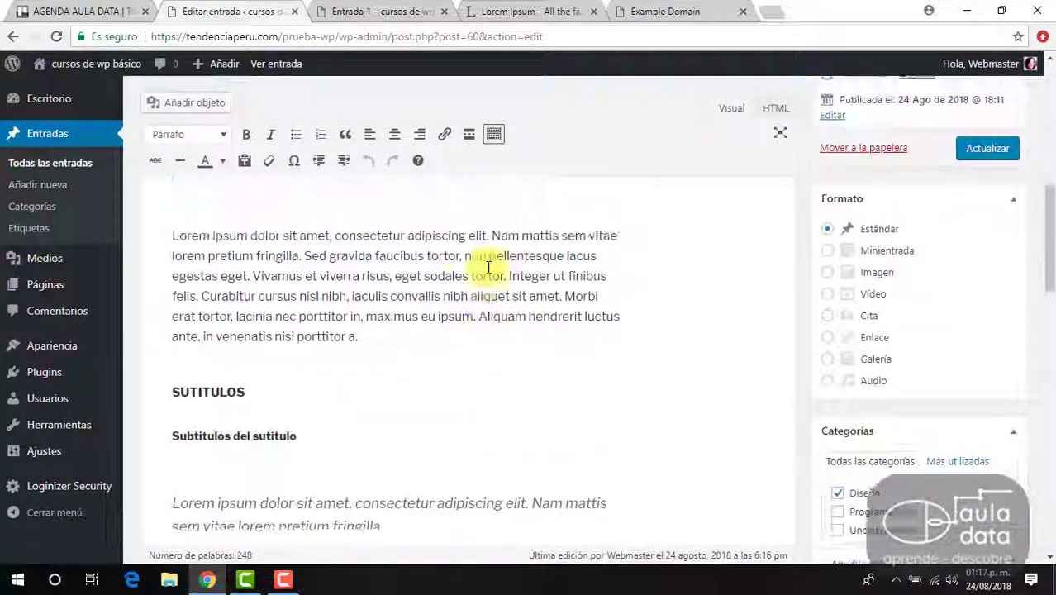
{"action": "scroll", "coordinate": [488, 267], "scroll_direction": "up", "scroll_amount": 5}
{"action": "scroll", "coordinate": [641, 347], "scroll_direction": "down", "scroll_amount": 8}
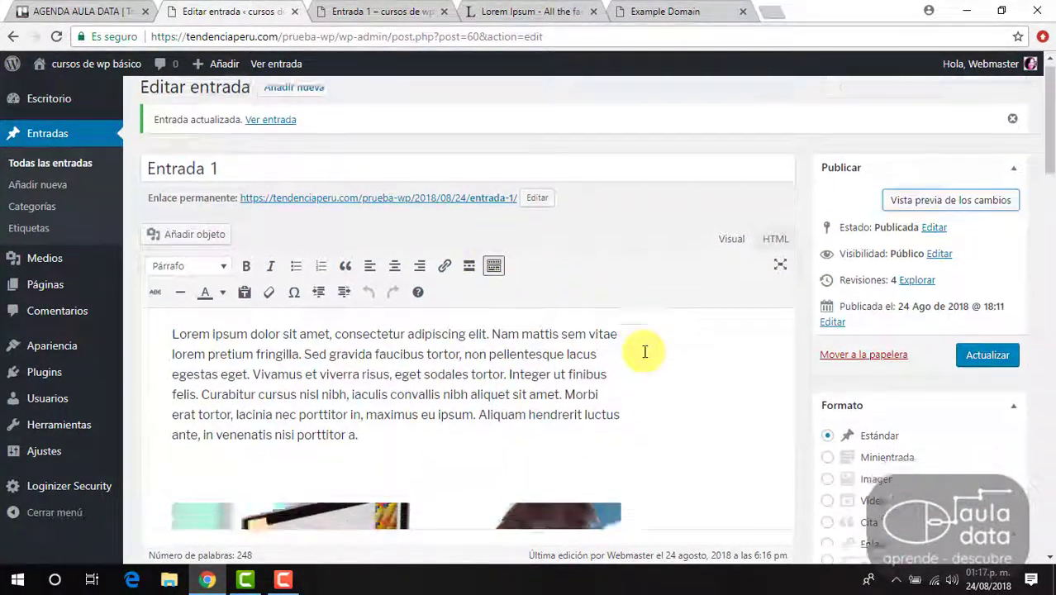
Look over the format, category and tag settings of the Entrada 1 post
{"action": "scroll", "coordinate": [648, 351], "scroll_direction": "up", "scroll_amount": 3}
{"action": "scroll", "coordinate": [648, 351], "scroll_direction": "up", "scroll_amount": 2}
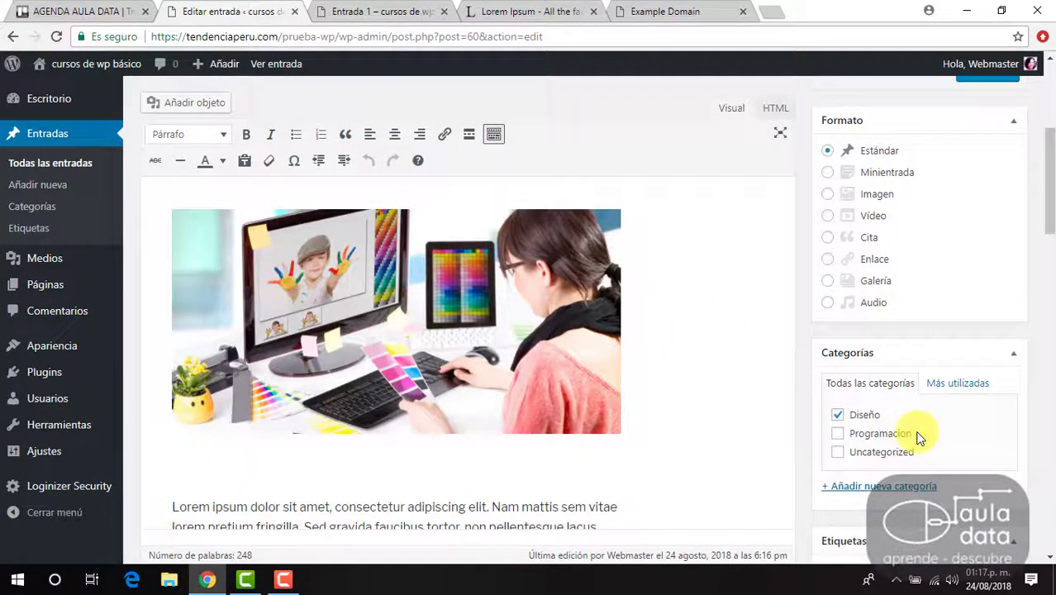
{"action": "scroll", "coordinate": [909, 431], "scroll_direction": "down", "scroll_amount": 1}
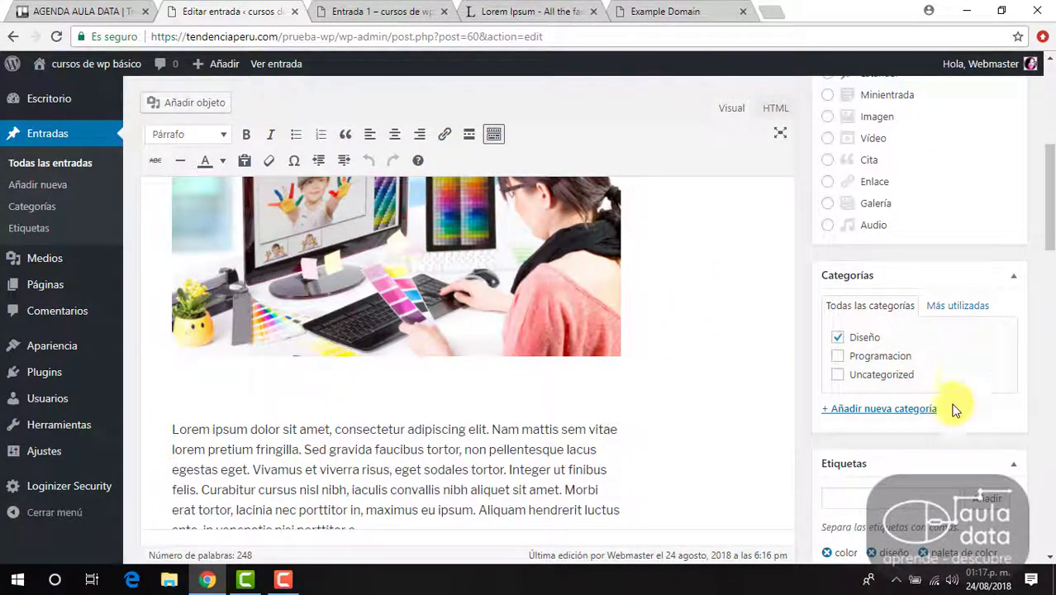
{"action": "scroll", "coordinate": [955, 410], "scroll_direction": "down", "scroll_amount": 4}
{"action": "scroll", "coordinate": [771, 422], "scroll_direction": "up", "scroll_amount": 7}
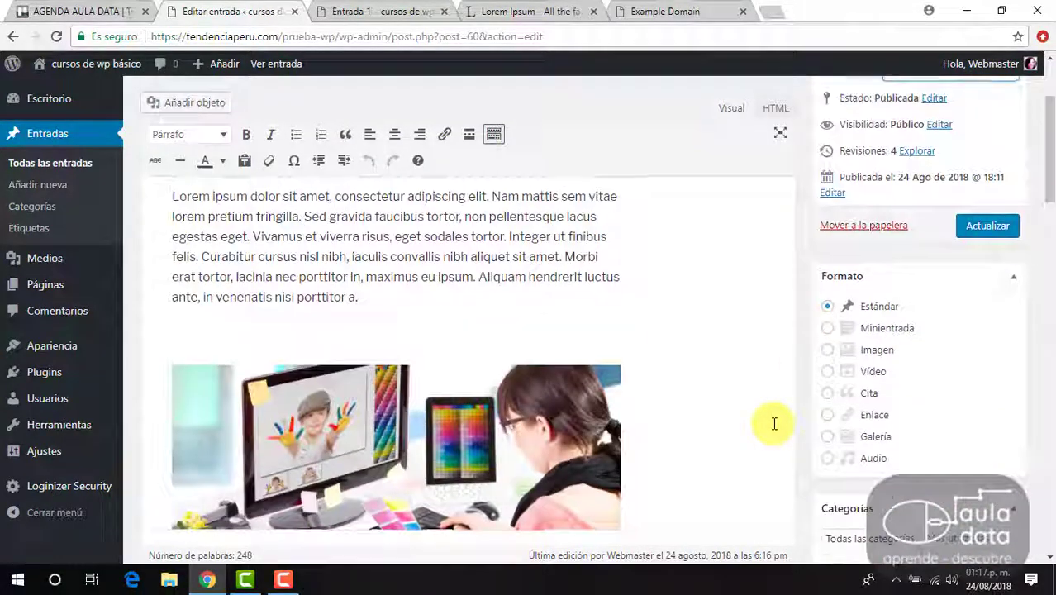
{"action": "scroll", "coordinate": [774, 423], "scroll_direction": "up", "scroll_amount": 3}
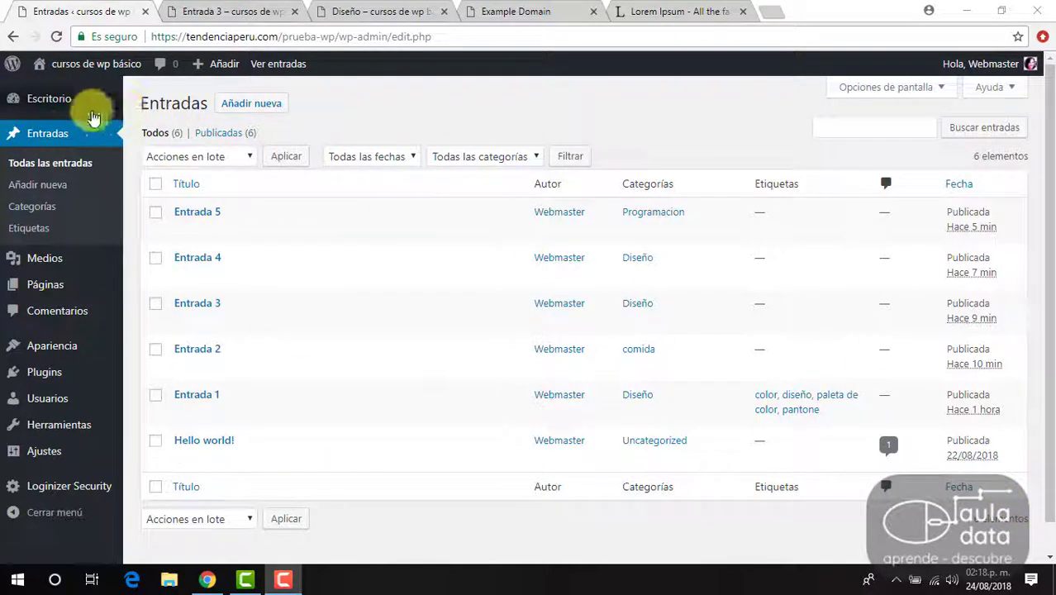
Open the quick edit of Entrada 4 in the posts list and examine its title and slug
{"action": "mouse_move", "coordinate": [272, 209]}
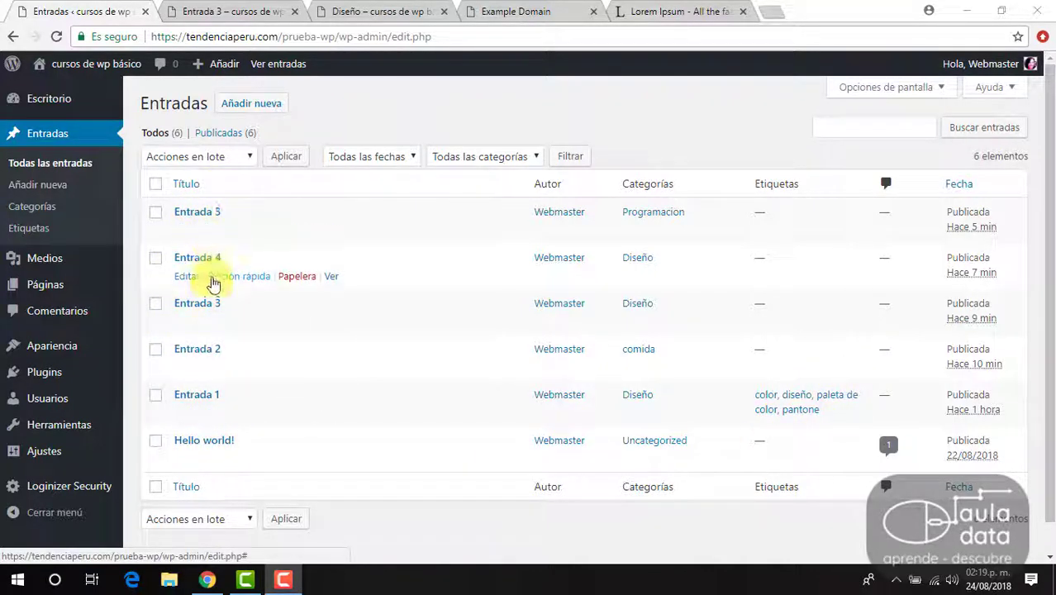
{"action": "left_click", "coordinate": [237, 276]}
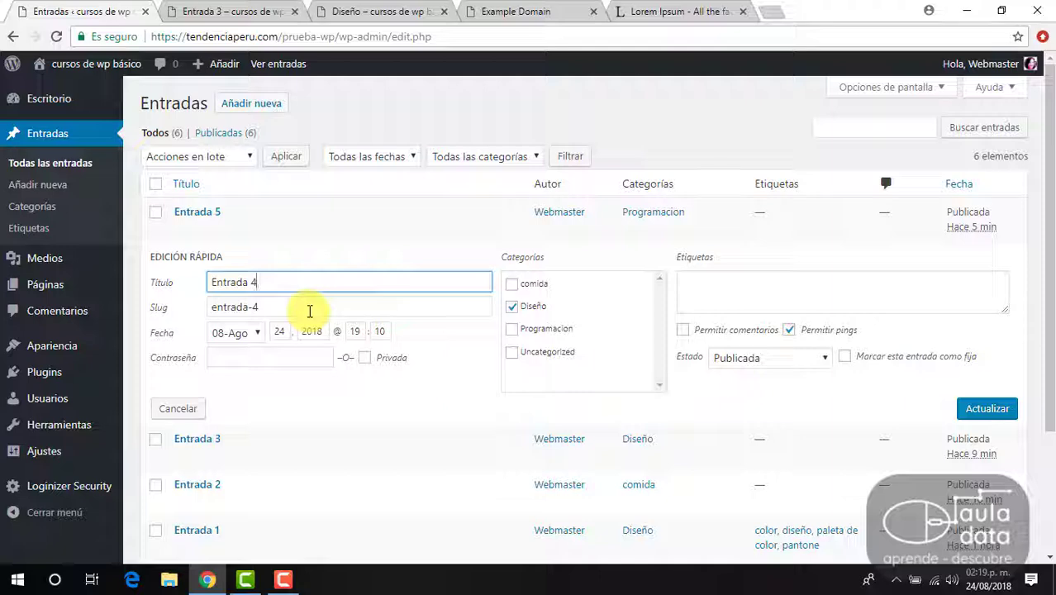
{"action": "left_click_drag", "start_coordinate": [300, 282], "coordinate": [184, 283]}
{"action": "left_click", "coordinate": [324, 314]}
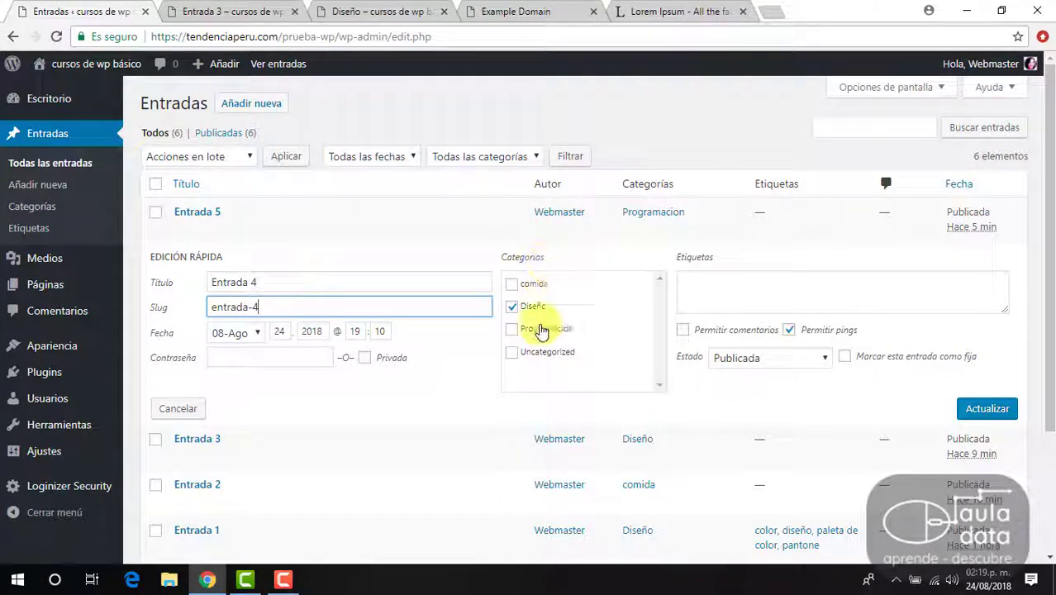
Try the Programacion, Uncategorized and comida categories for Entrada 4, clear them again, check the status setting and cancel the quick edit
{"action": "left_click", "coordinate": [512, 330]}
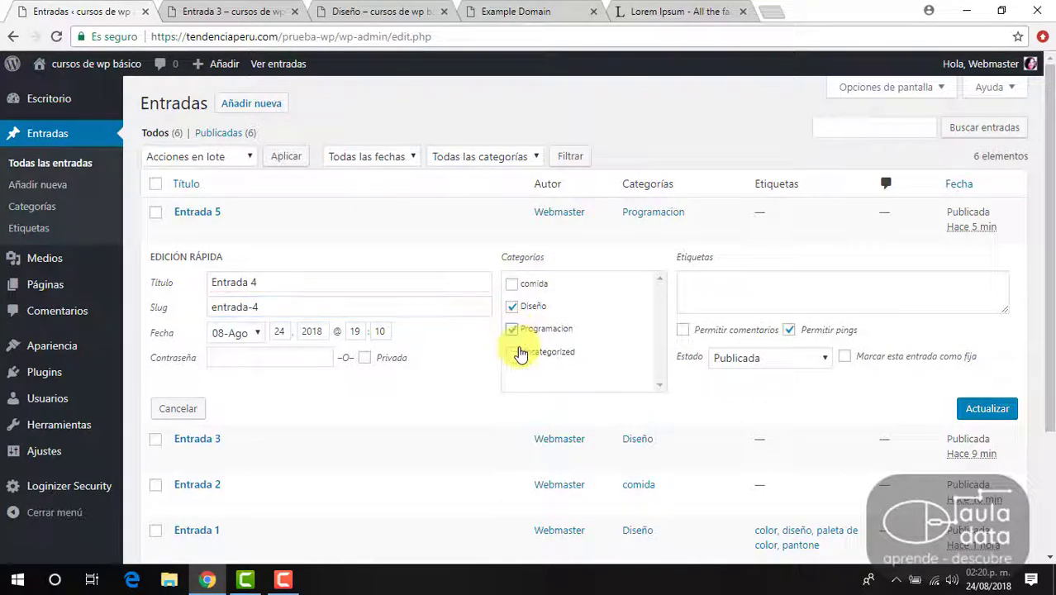
{"action": "left_click", "coordinate": [512, 353]}
{"action": "left_click", "coordinate": [511, 283]}
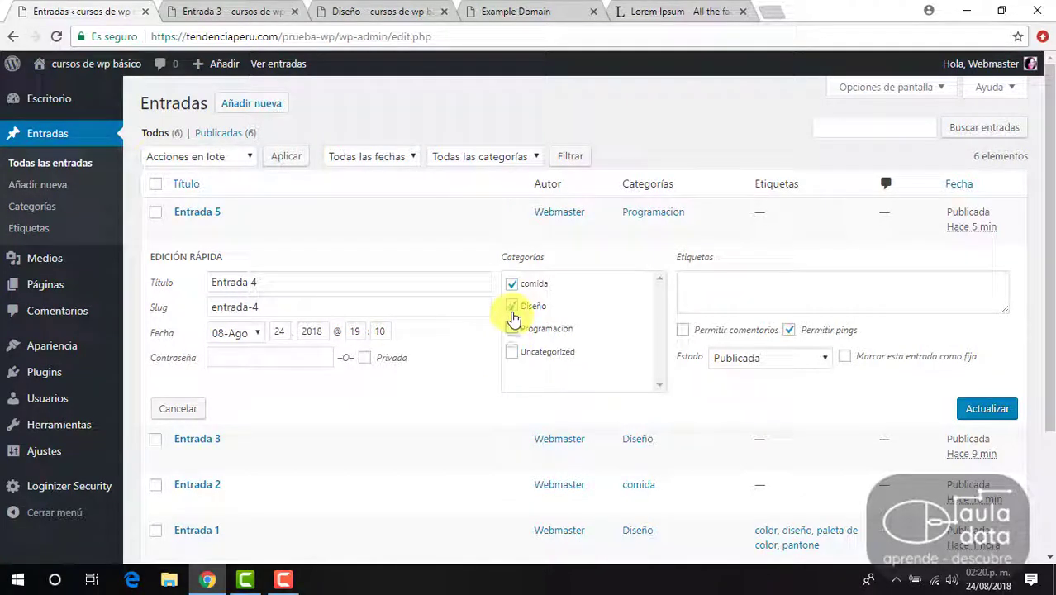
{"action": "left_click", "coordinate": [511, 283]}
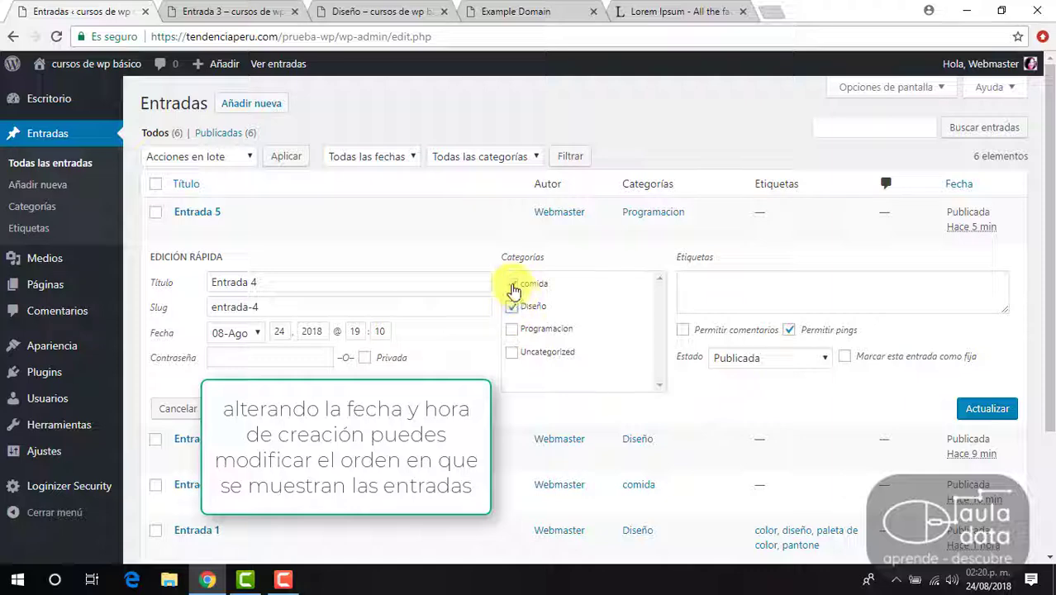
{"action": "left_click", "coordinate": [512, 286]}
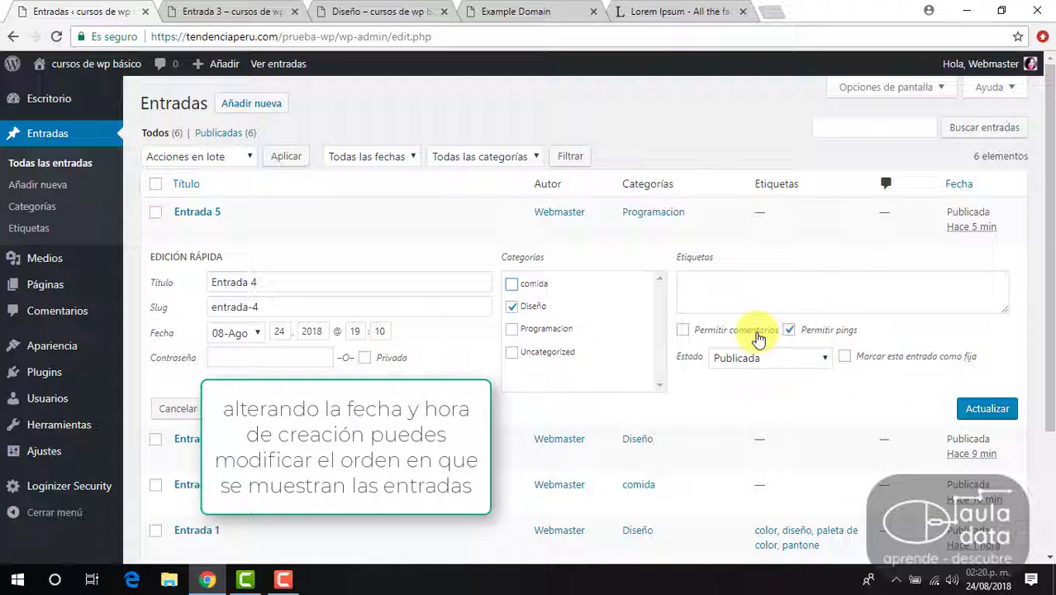
{"action": "left_click", "coordinate": [829, 364]}
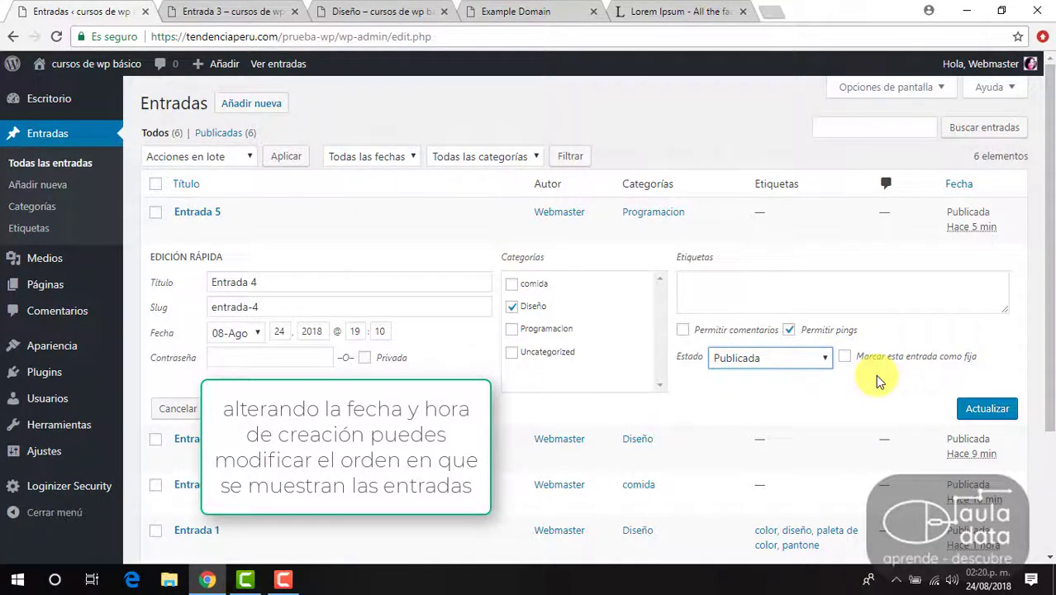
{"action": "left_click", "coordinate": [180, 409]}
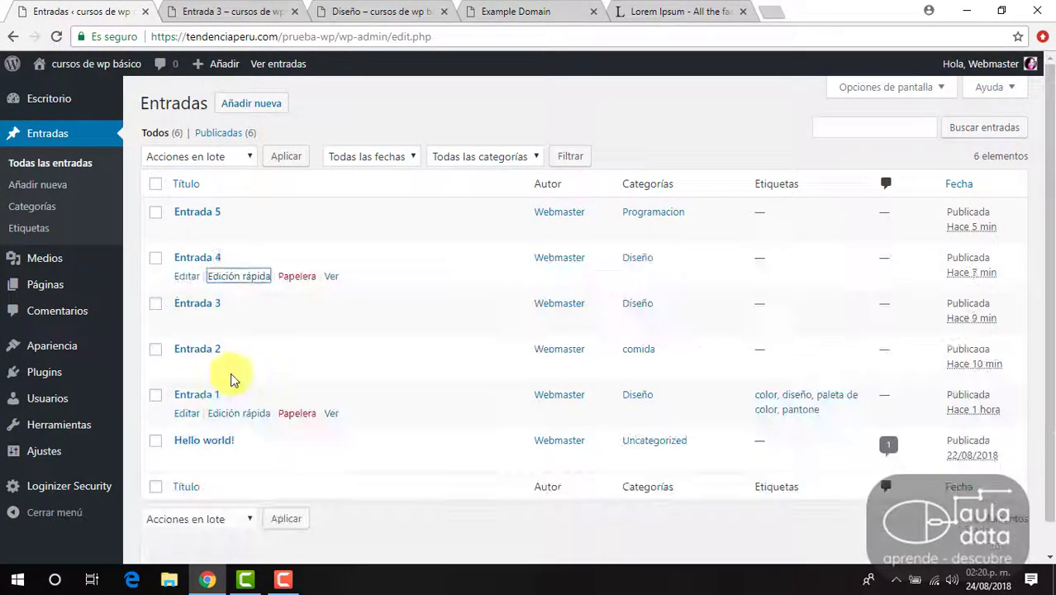
Open the post categories page and look through the new-category form and the list of existing categories
{"action": "scroll", "coordinate": [248, 316], "scroll_direction": "down", "scroll_amount": 1}
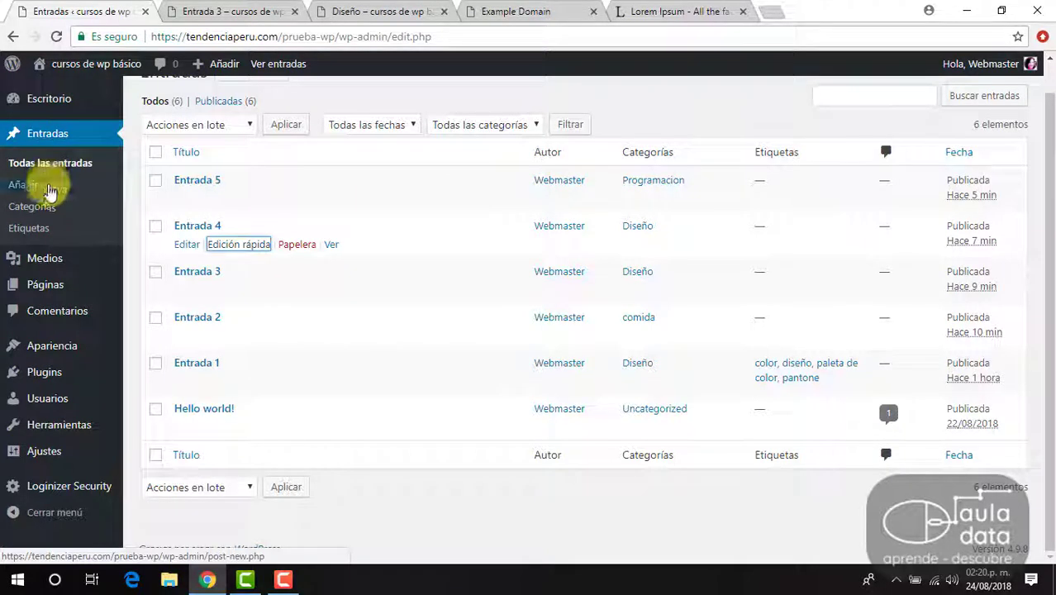
{"action": "left_click", "coordinate": [50, 217]}
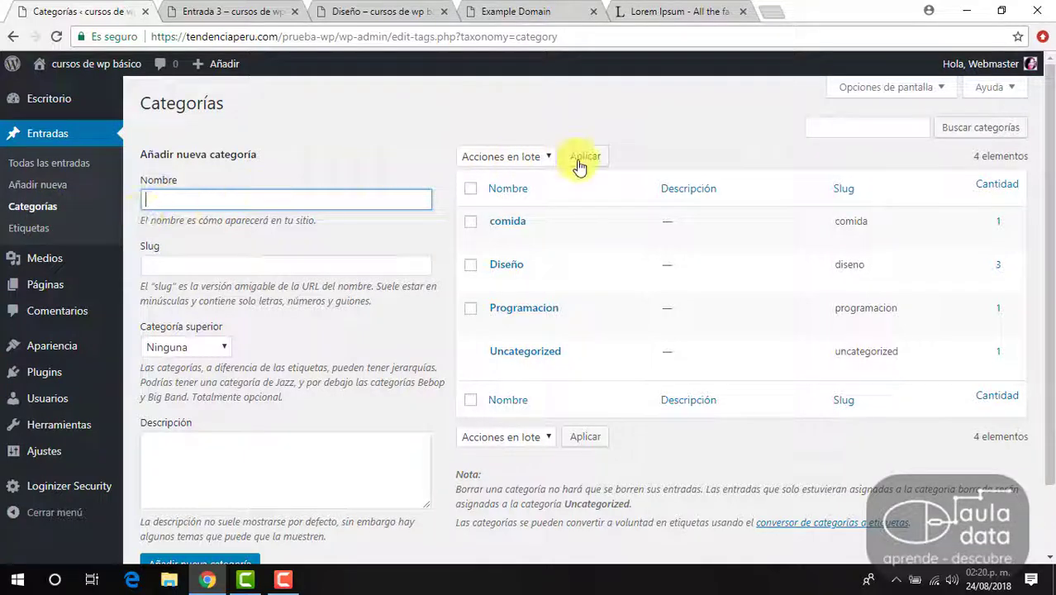
{"action": "scroll", "coordinate": [653, 266], "scroll_direction": "down", "scroll_amount": 1}
{"action": "scroll", "coordinate": [652, 268], "scroll_direction": "up", "scroll_amount": 1}
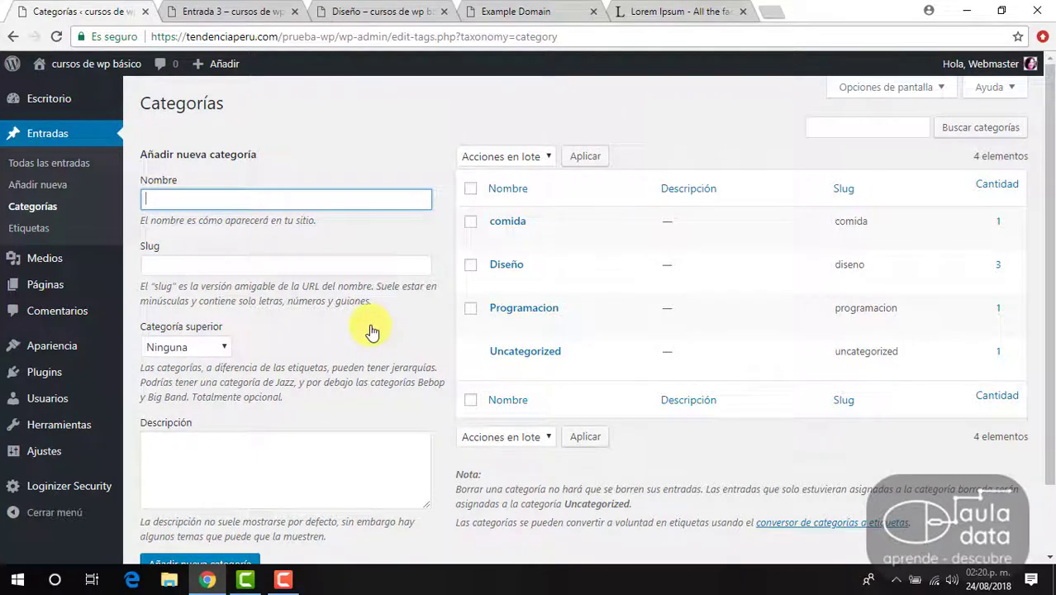
{"action": "scroll", "coordinate": [371, 329], "scroll_direction": "down", "scroll_amount": 1}
{"action": "scroll", "coordinate": [368, 324], "scroll_direction": "up", "scroll_amount": 1}
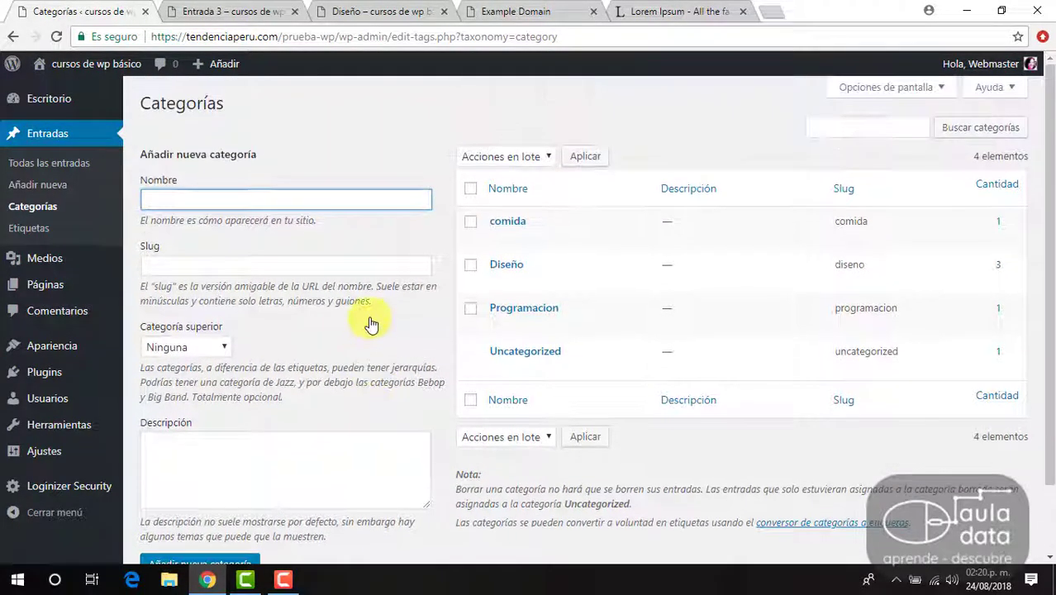
{"action": "scroll", "coordinate": [290, 266], "scroll_direction": "down", "scroll_amount": 1}
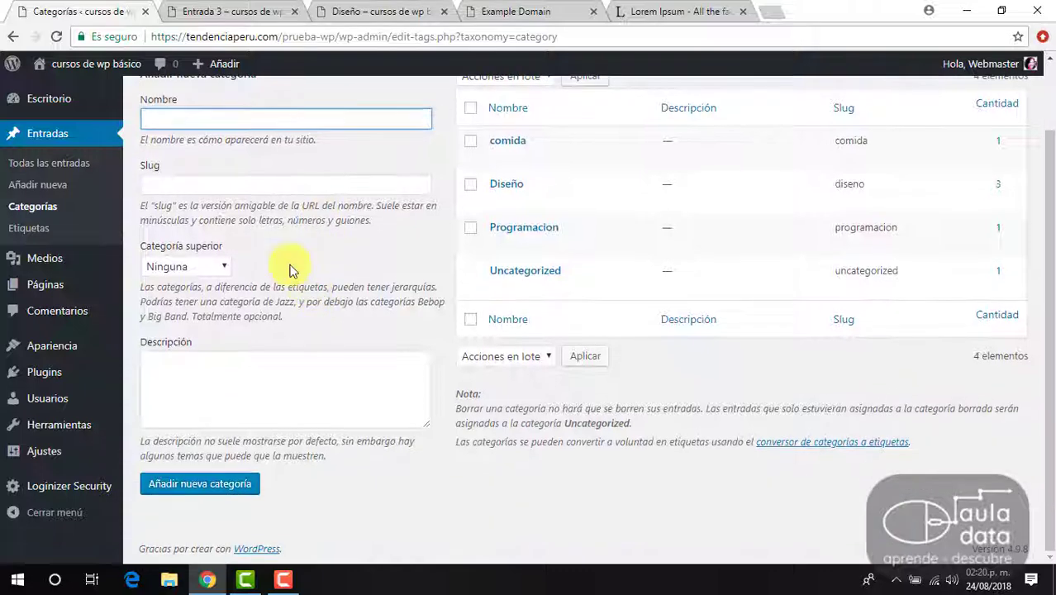
{"action": "scroll", "coordinate": [247, 165], "scroll_direction": "up", "scroll_amount": 1}
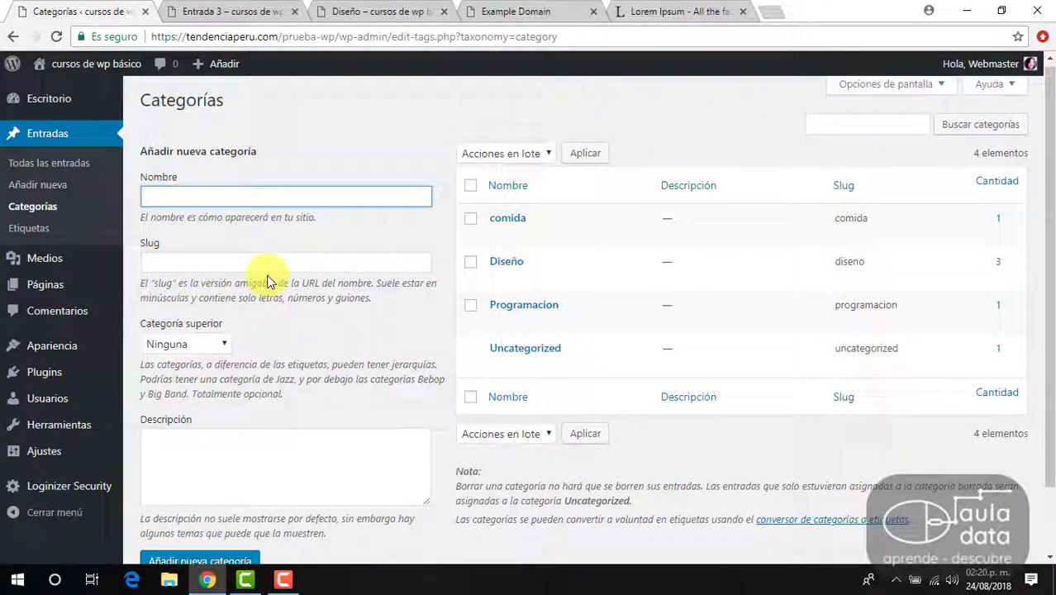
Examine the description field of the new-category form and the quick actions of the existing categories
{"action": "left_click", "coordinate": [219, 456]}
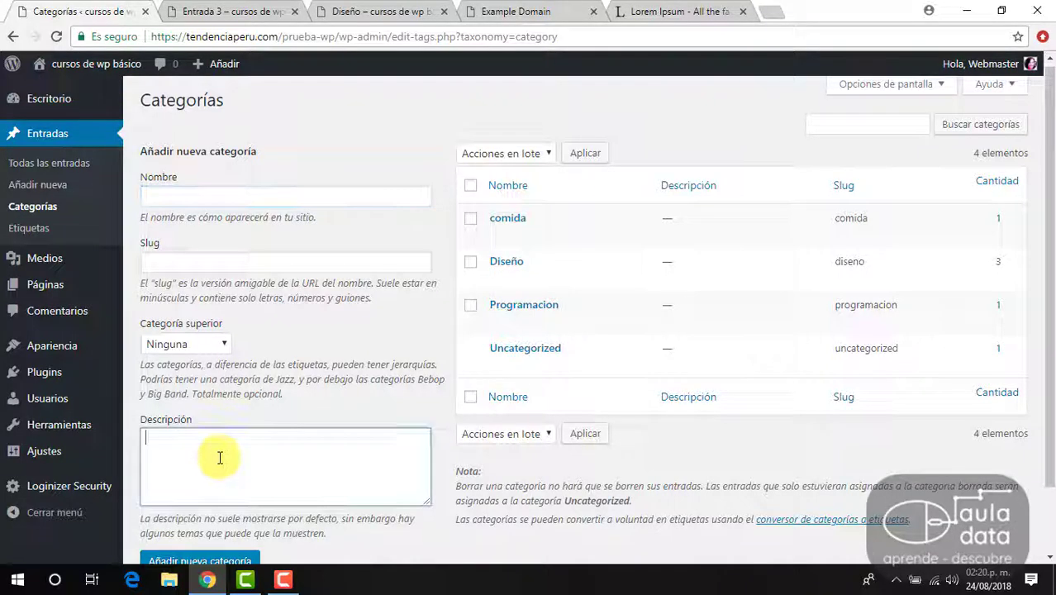
{"action": "scroll", "coordinate": [293, 418], "scroll_direction": "down", "scroll_amount": 1}
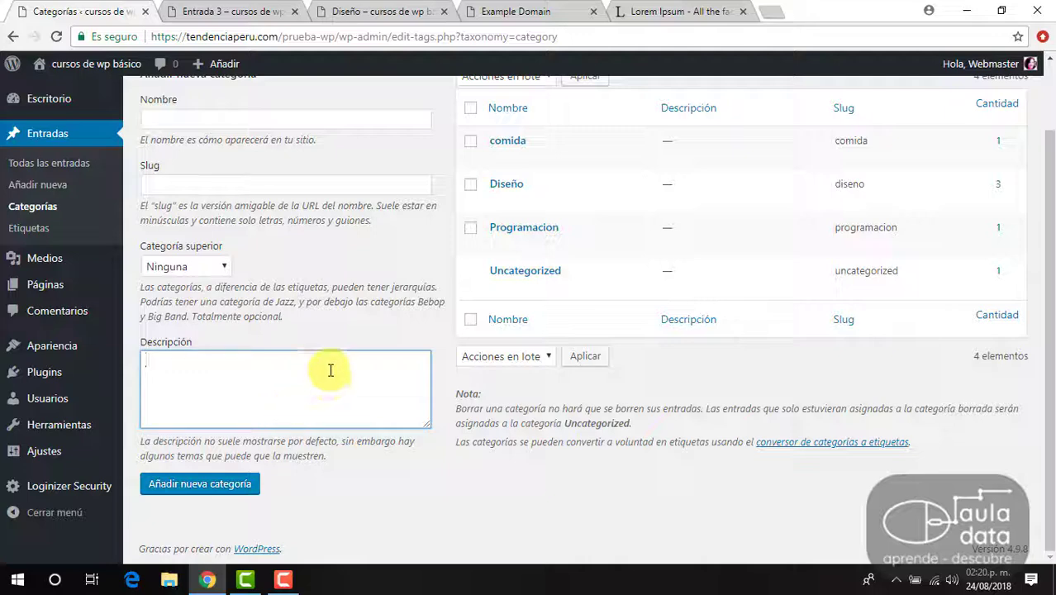
{"action": "scroll", "coordinate": [331, 370], "scroll_direction": "up", "scroll_amount": 1}
{"action": "scroll", "coordinate": [331, 371], "scroll_direction": "down", "scroll_amount": 1}
{"action": "scroll", "coordinate": [330, 370], "scroll_direction": "up", "scroll_amount": 1}
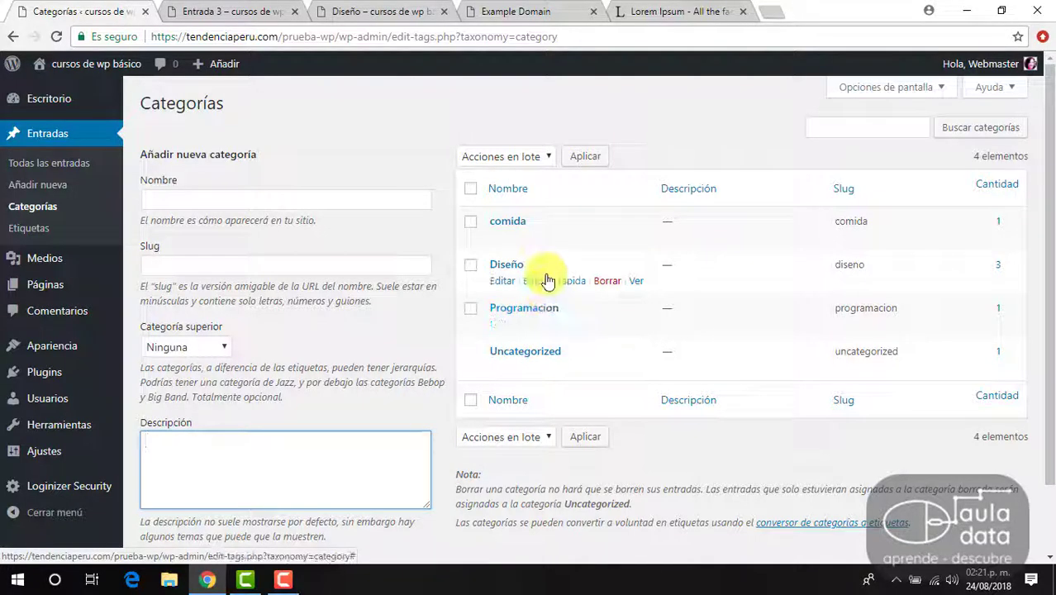
Add a category named Postres with comida as its parent, leaving the slug and description blank, and check the category list
{"action": "left_click", "coordinate": [287, 201]}
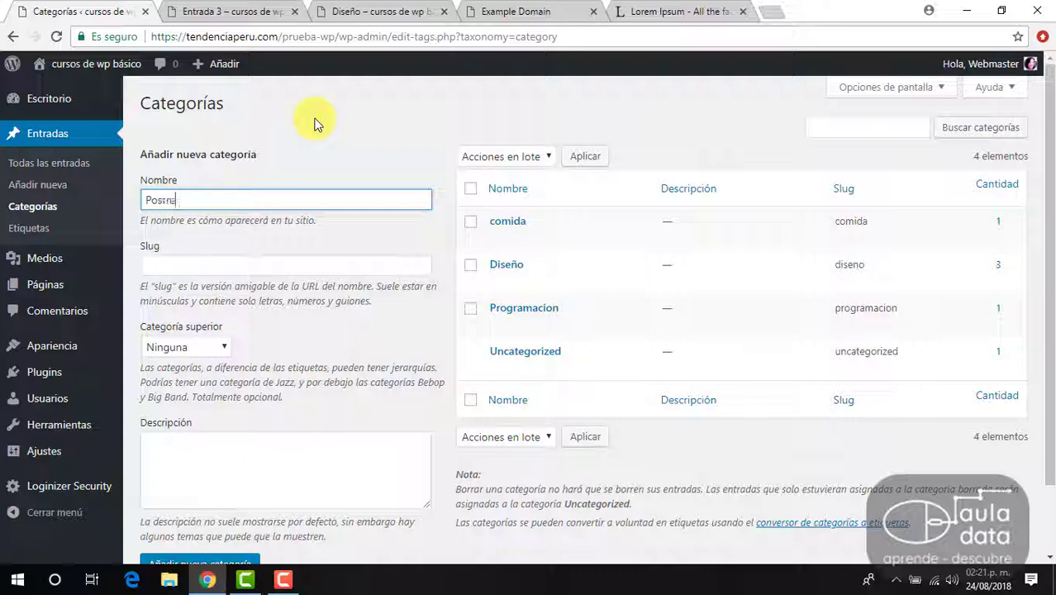
{"action": "left_click", "coordinate": [200, 264]}
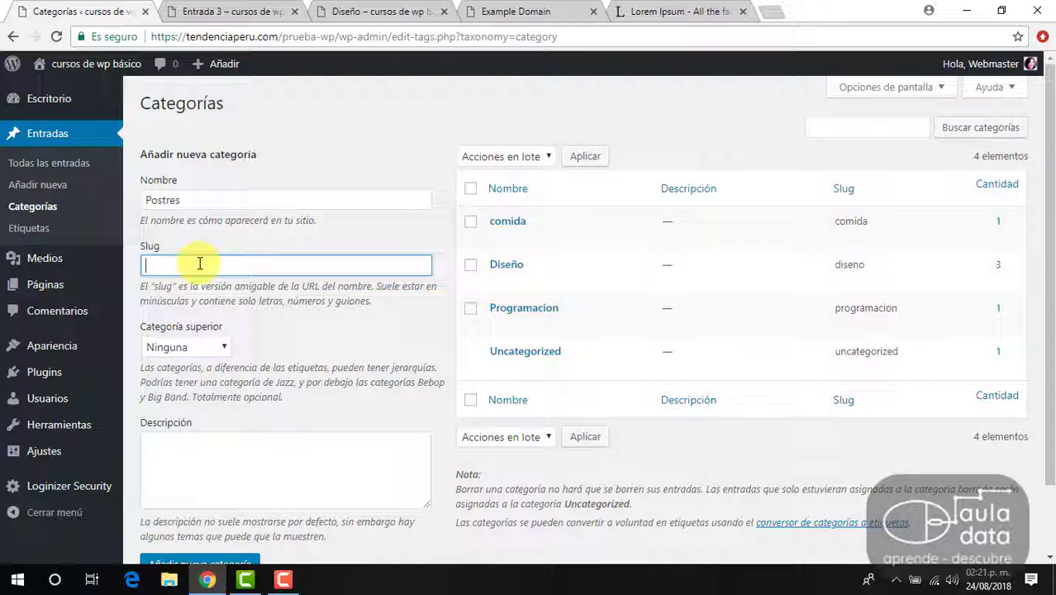
{"action": "left_click", "coordinate": [220, 347]}
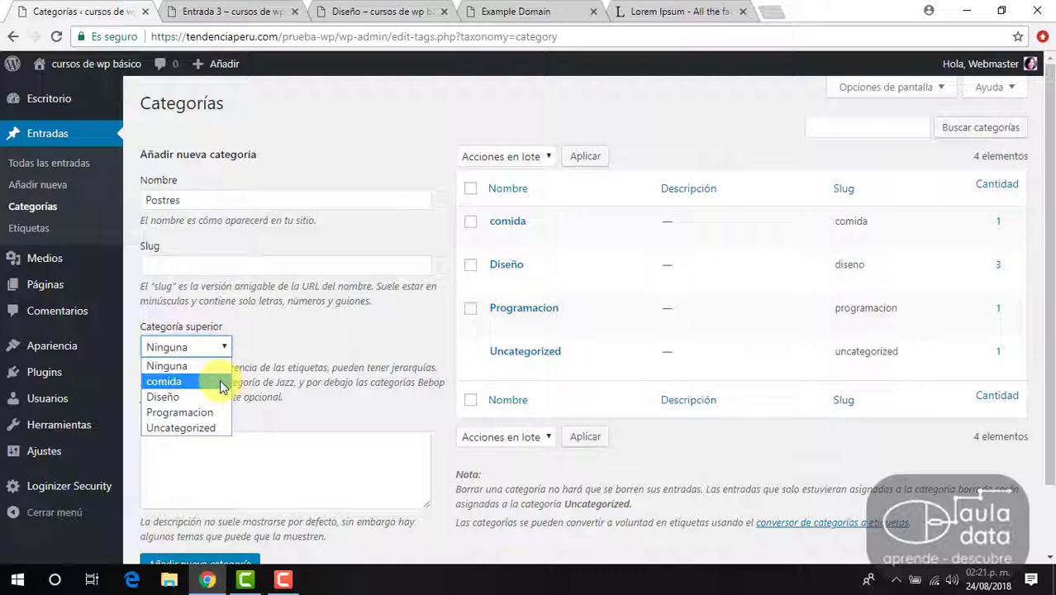
{"action": "left_click", "coordinate": [219, 381]}
{"action": "left_click", "coordinate": [238, 462]}
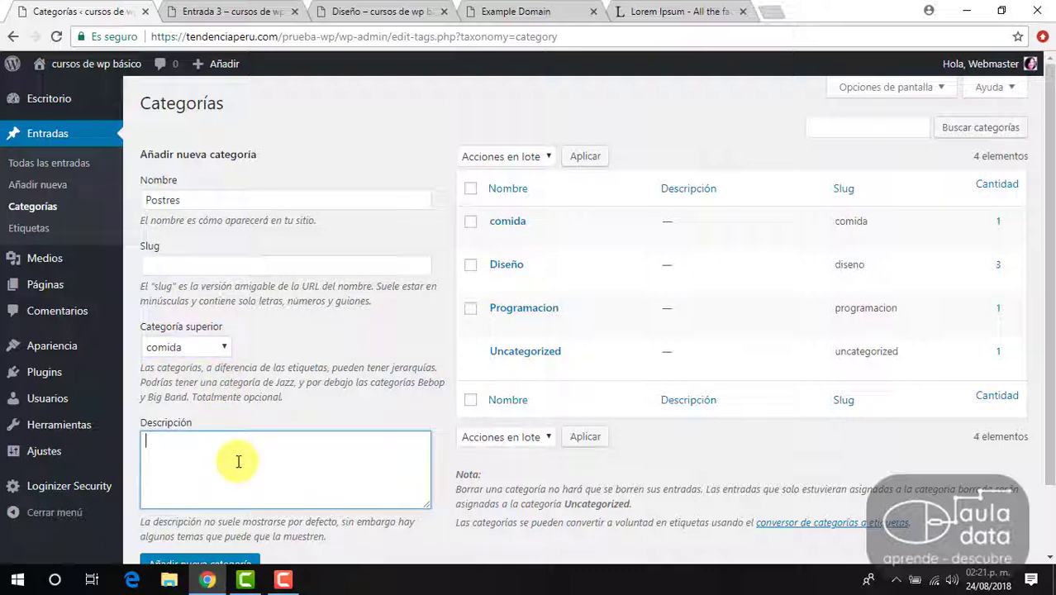
{"action": "scroll", "coordinate": [271, 430], "scroll_direction": "down", "scroll_amount": 1}
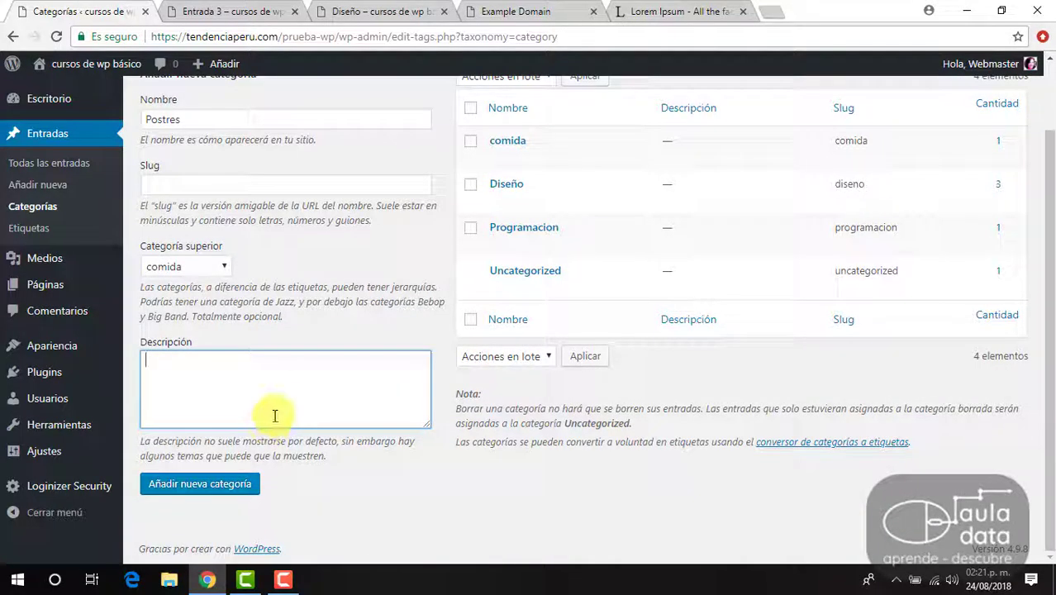
{"action": "left_click", "coordinate": [245, 489]}
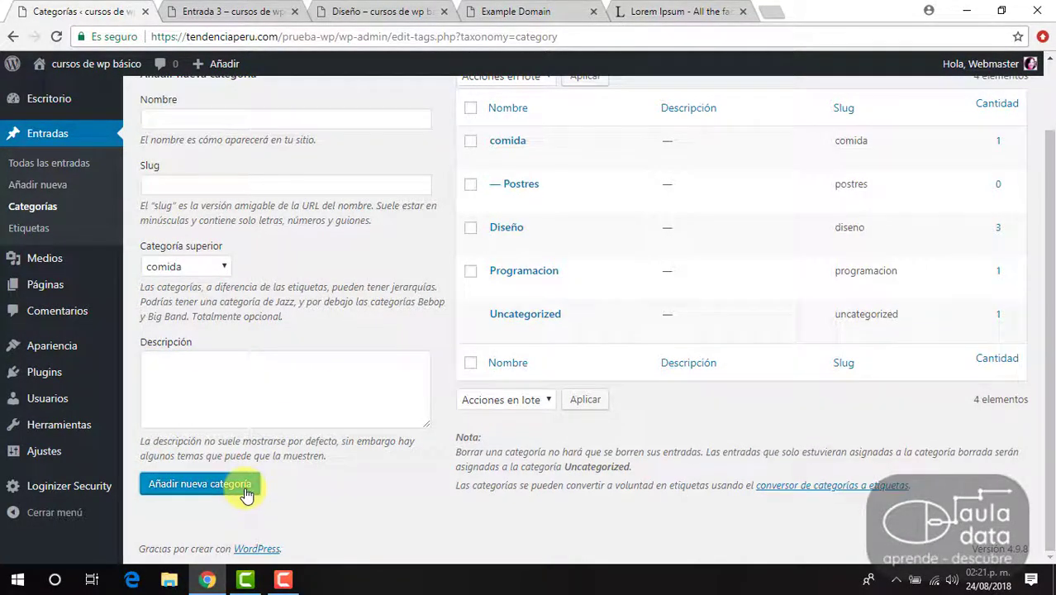
{"action": "scroll", "coordinate": [343, 270], "scroll_direction": "up", "scroll_amount": 1}
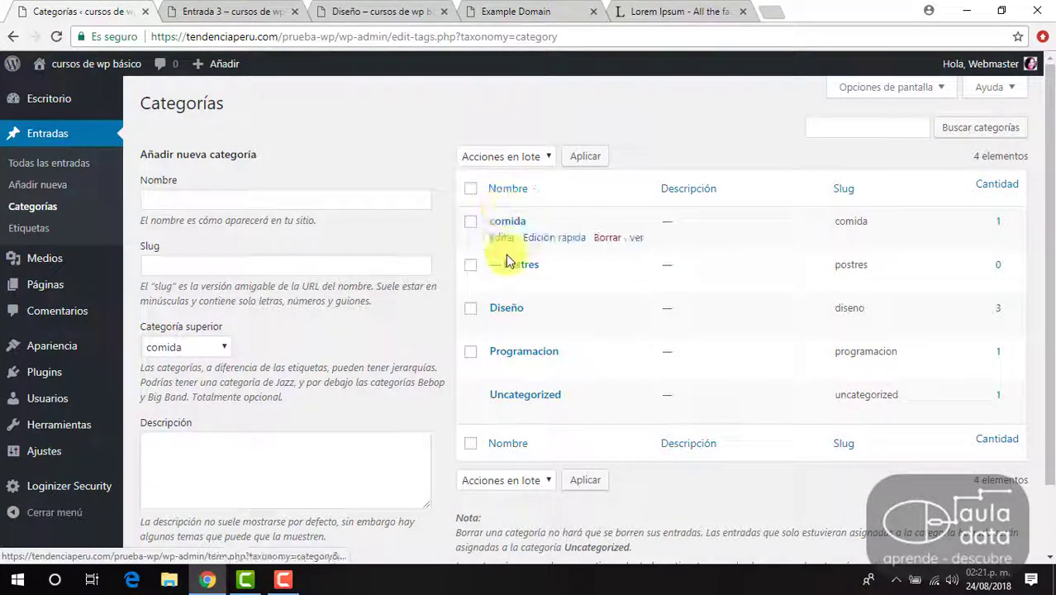
{"action": "scroll", "coordinate": [364, 267], "scroll_direction": "down", "scroll_amount": 1}
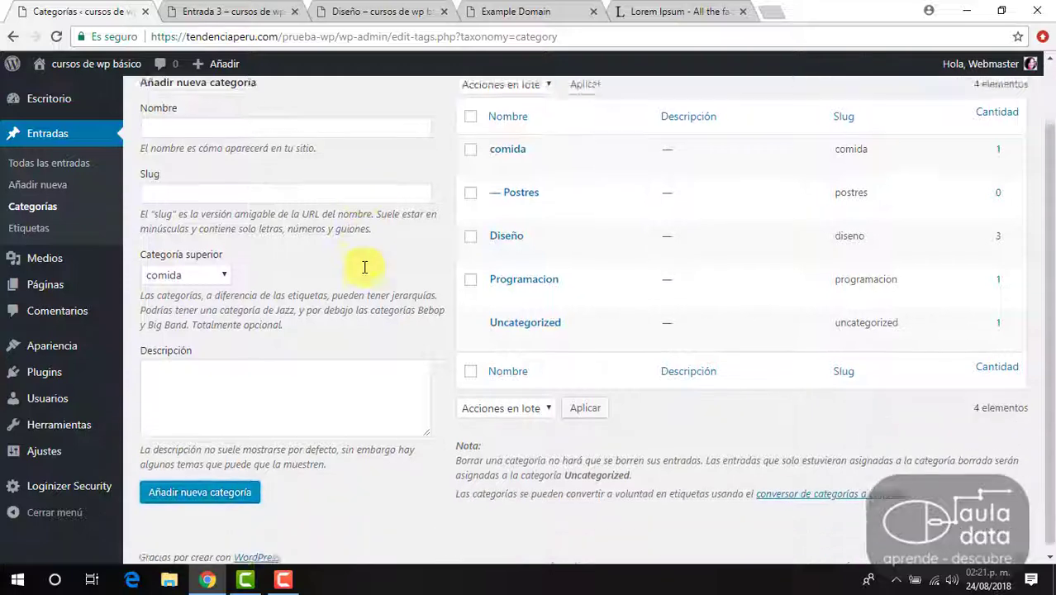
{"action": "scroll", "coordinate": [364, 266], "scroll_direction": "up", "scroll_amount": 1}
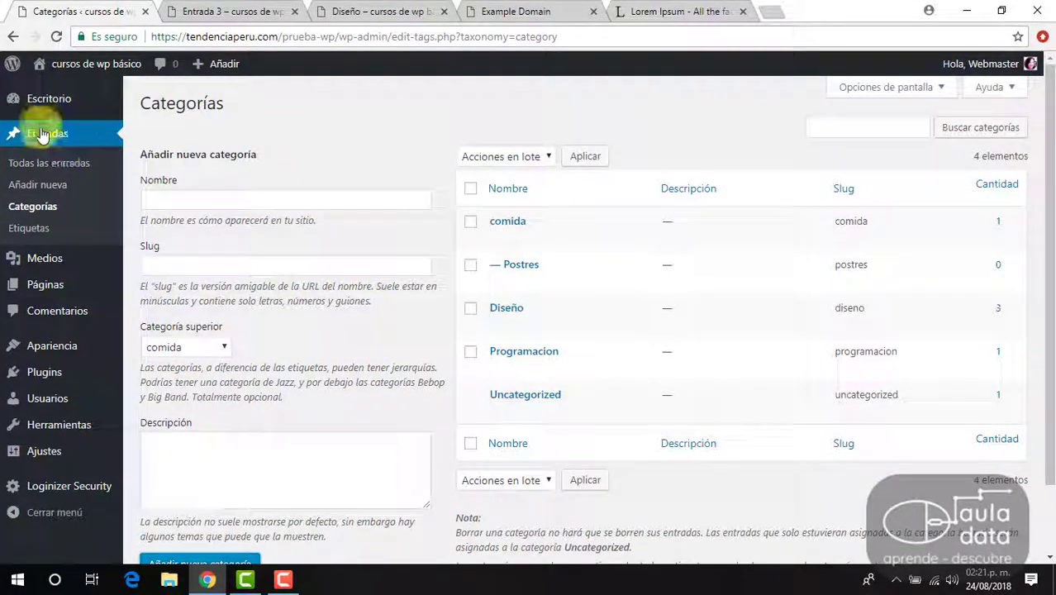
Start a new post and try selecting the comida category and its Postres subcategory, leaving both cleared
{"action": "left_click", "coordinate": [41, 188]}
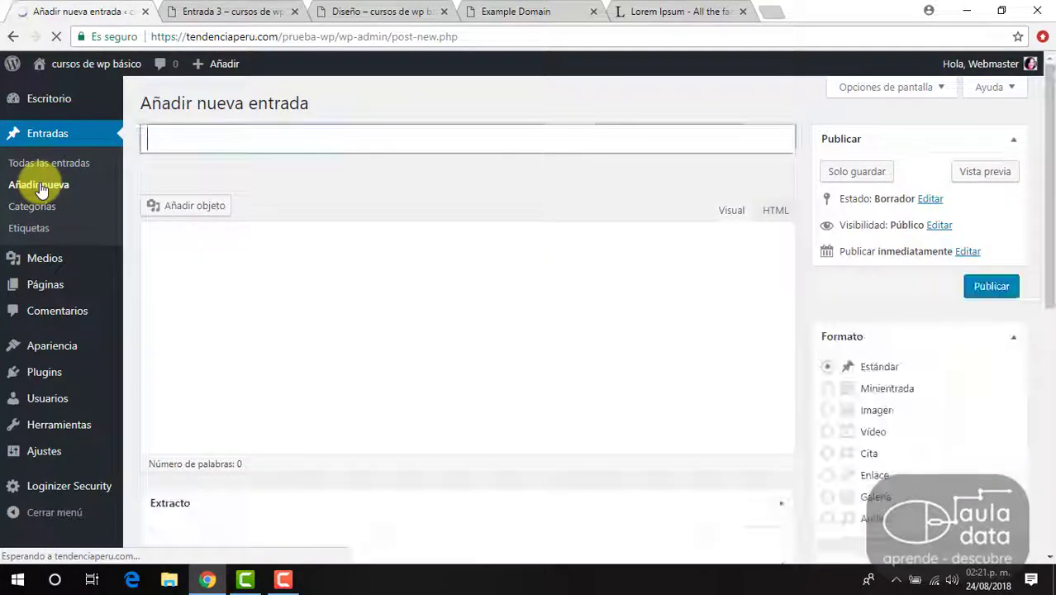
{"action": "scroll", "coordinate": [855, 299], "scroll_direction": "down", "scroll_amount": 6}
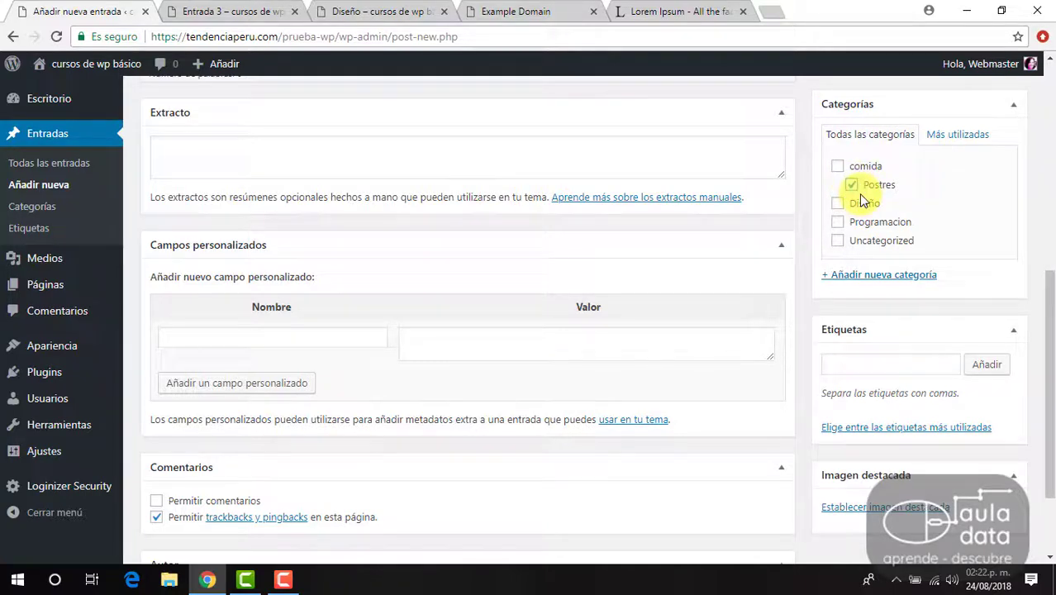
{"action": "left_click", "coordinate": [839, 166]}
{"action": "left_click", "coordinate": [852, 186]}
{"action": "left_click", "coordinate": [838, 166]}
{"action": "scroll", "coordinate": [903, 217], "scroll_direction": "down", "scroll_amount": 2}
{"action": "scroll", "coordinate": [903, 214], "scroll_direction": "up", "scroll_amount": 5}
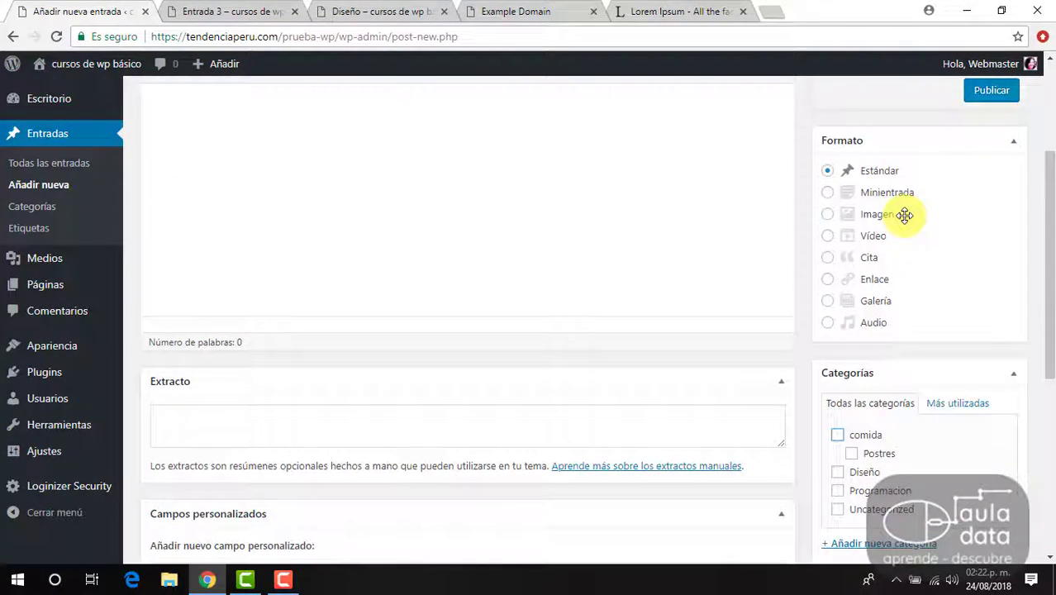
{"action": "scroll", "coordinate": [905, 215], "scroll_direction": "up", "scroll_amount": 3}
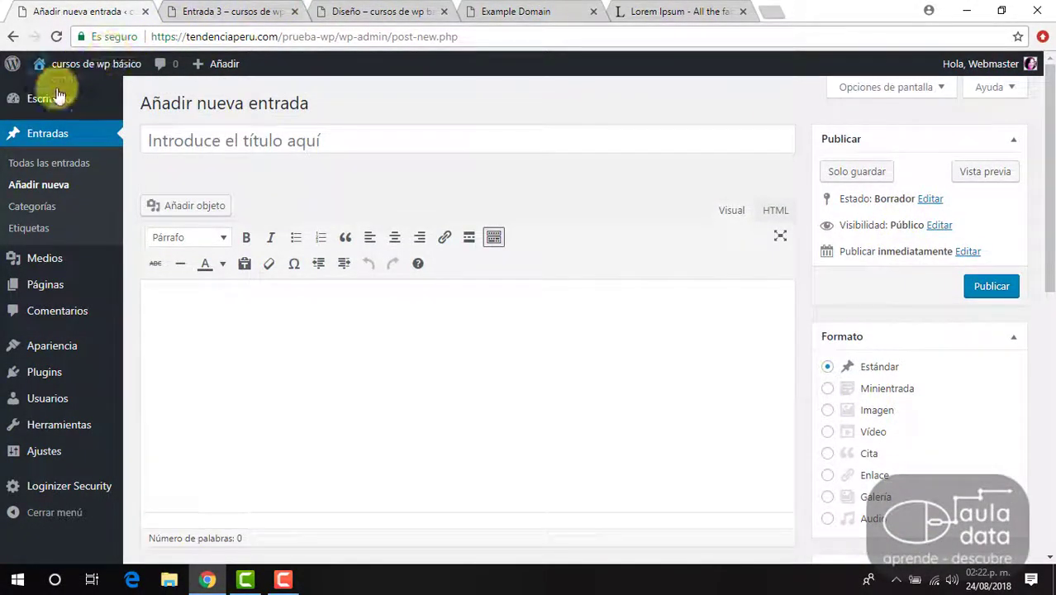
Open the list of all posts and close the old Diseño category page
{"action": "left_click", "coordinate": [35, 134]}
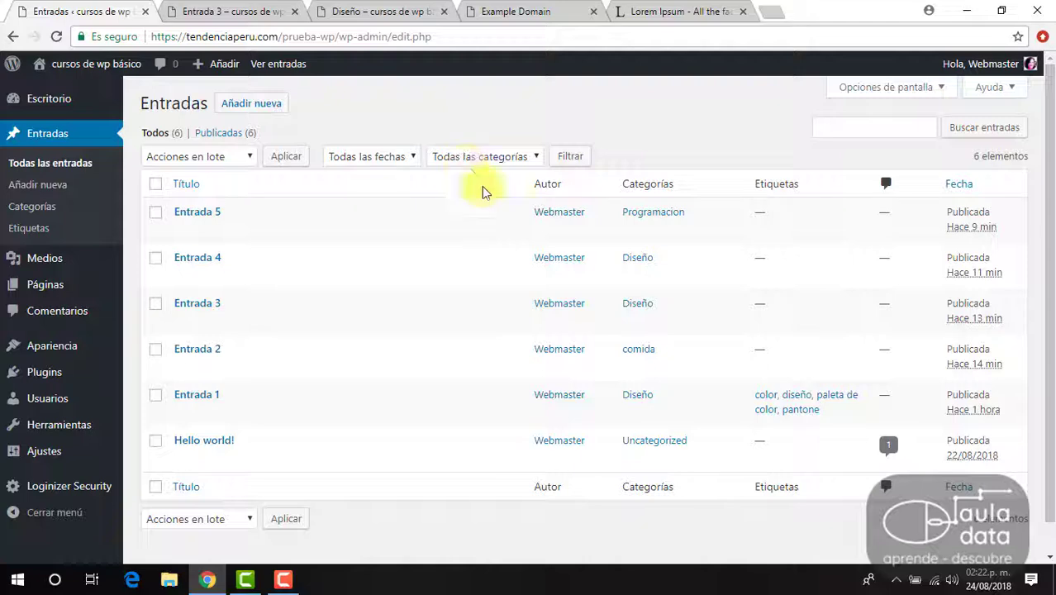
{"action": "mouse_move", "coordinate": [515, 270]}
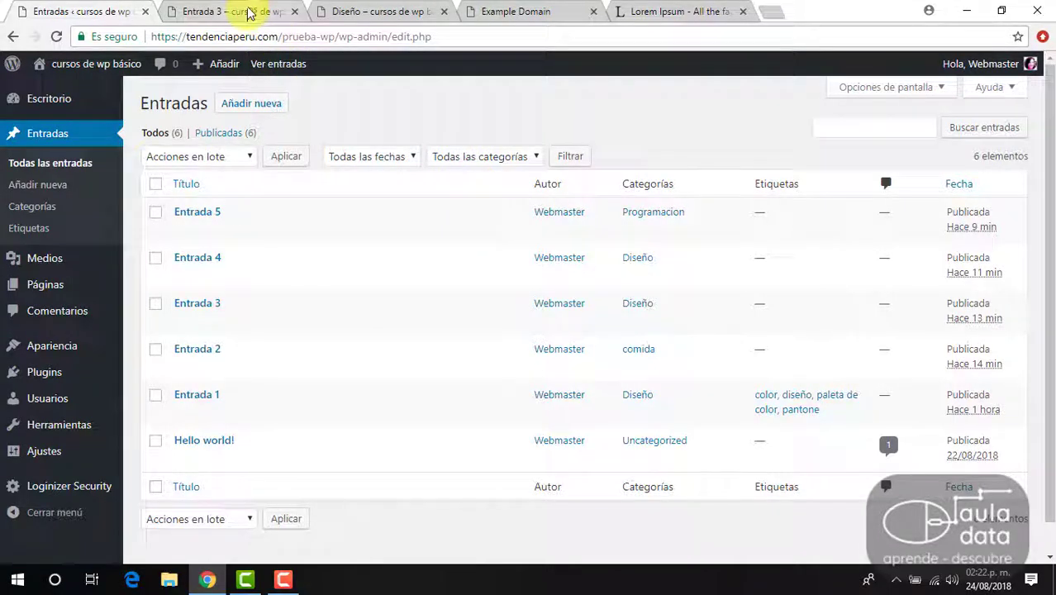
{"action": "left_click", "coordinate": [386, 10]}
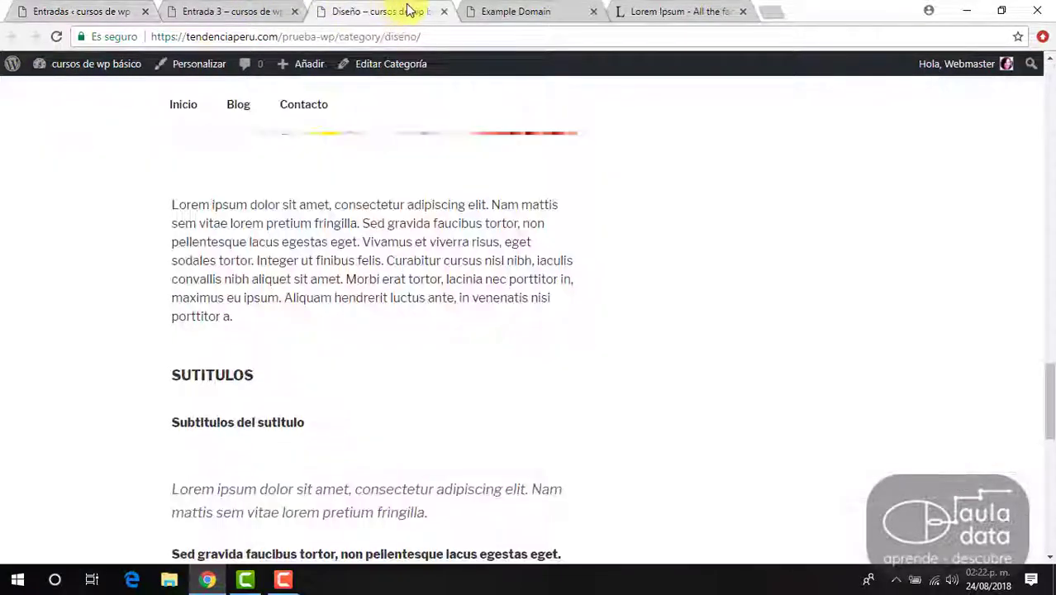
{"action": "left_click", "coordinate": [444, 12]}
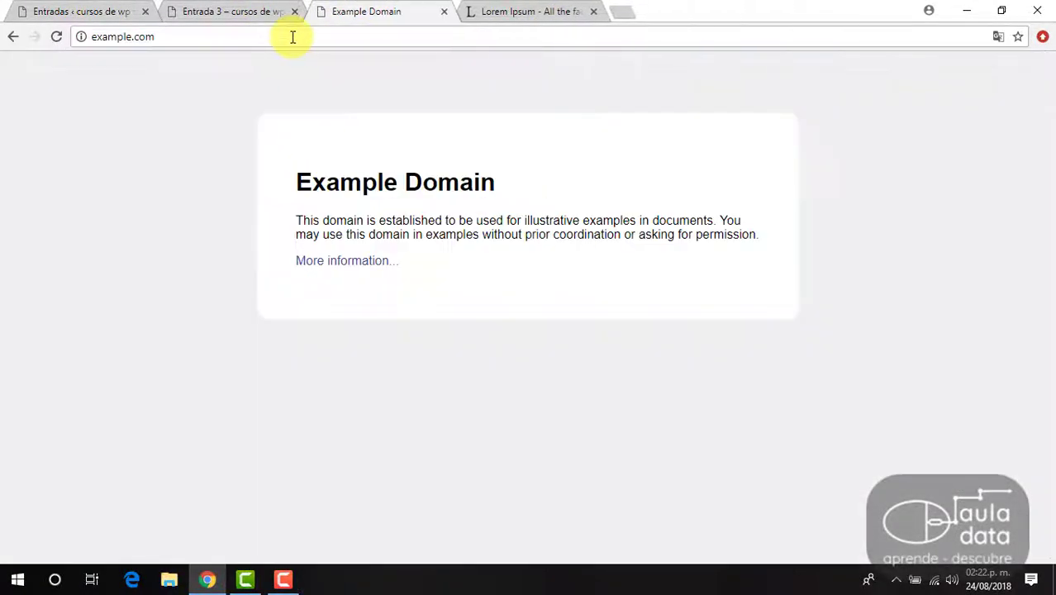
View the published Entrada 3 post and open its Diseño category link in a new tab
{"action": "left_click", "coordinate": [252, 10]}
{"action": "scroll", "coordinate": [228, 183], "scroll_direction": "up", "scroll_amount": 10}
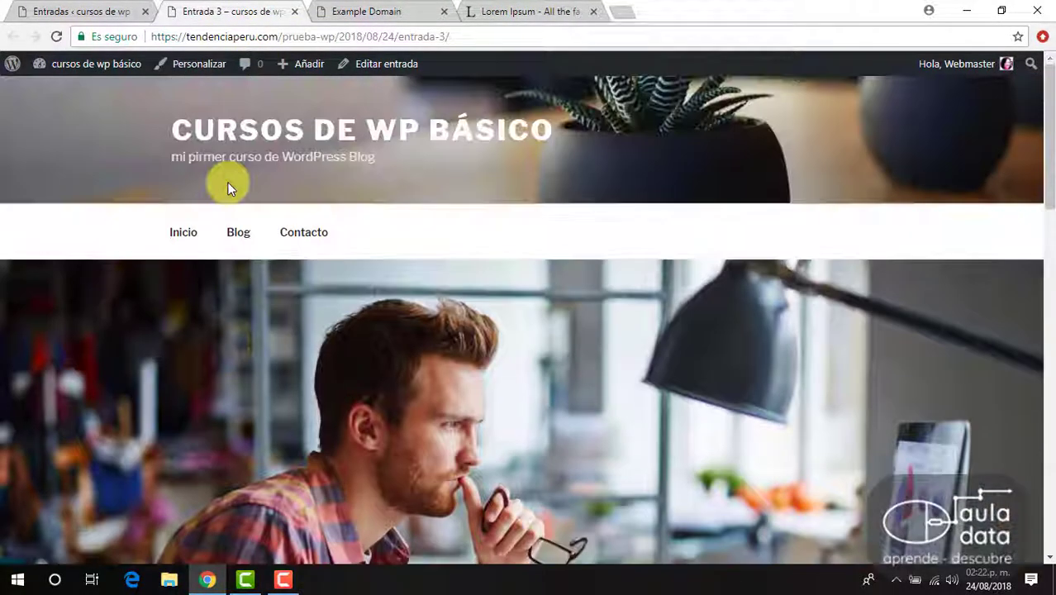
{"action": "scroll", "coordinate": [266, 115], "scroll_direction": "down", "scroll_amount": 10}
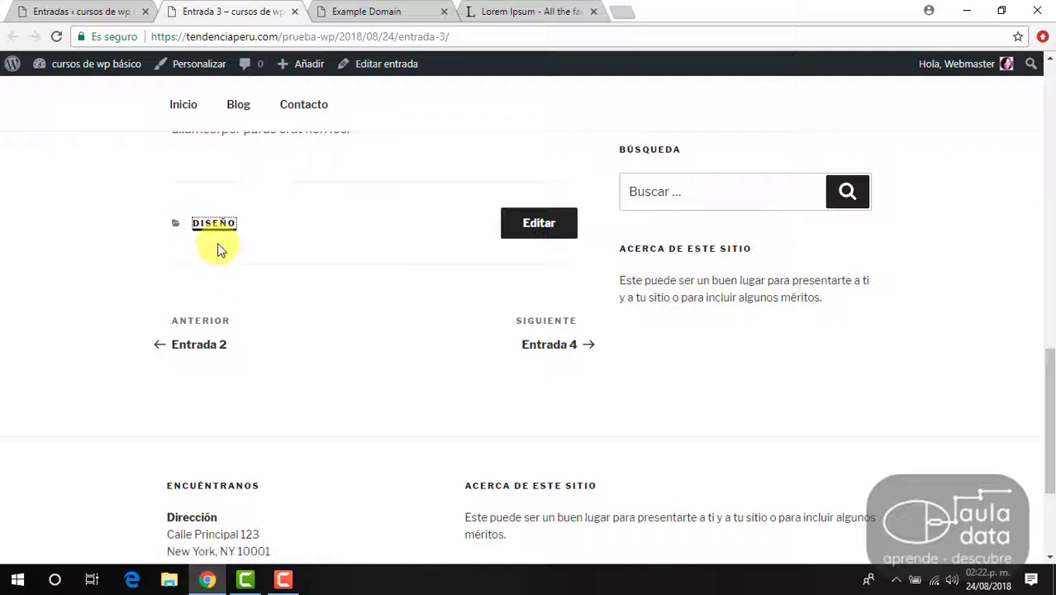
{"action": "right_click", "coordinate": [223, 231]}
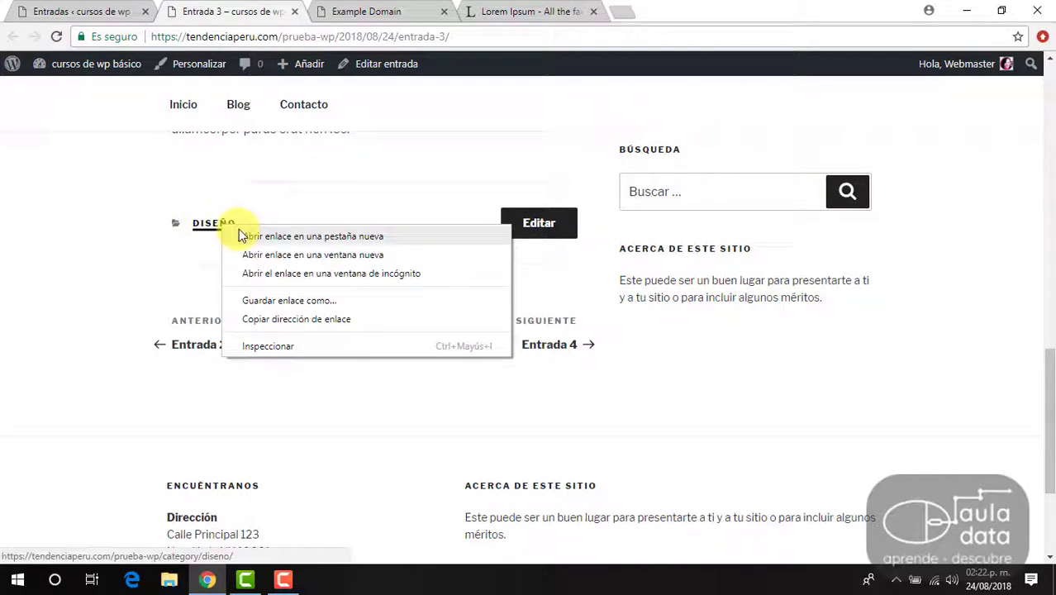
{"action": "left_click", "coordinate": [243, 236]}
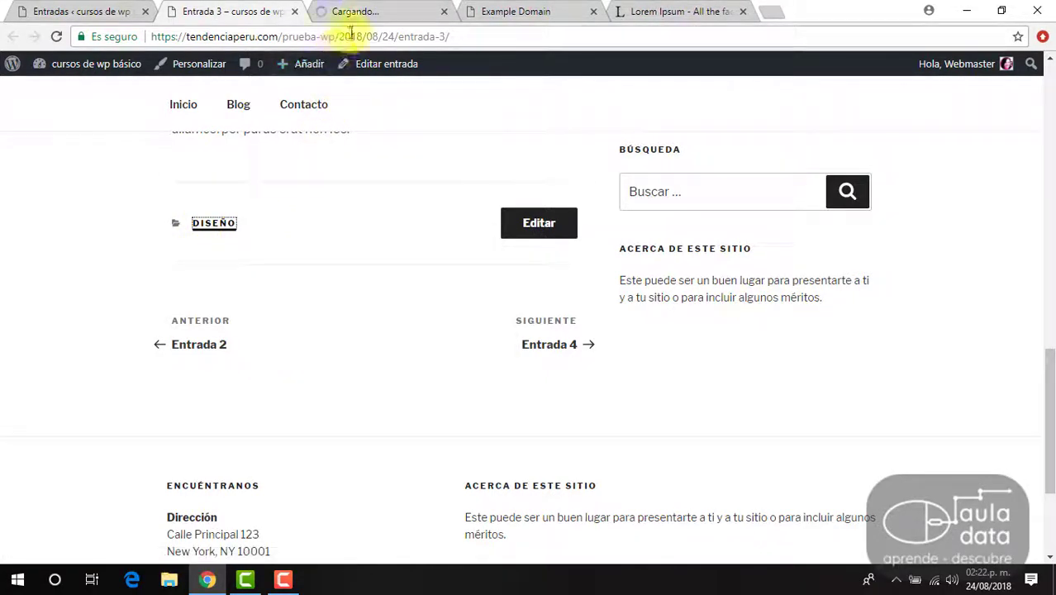
{"action": "left_click", "coordinate": [374, 11]}
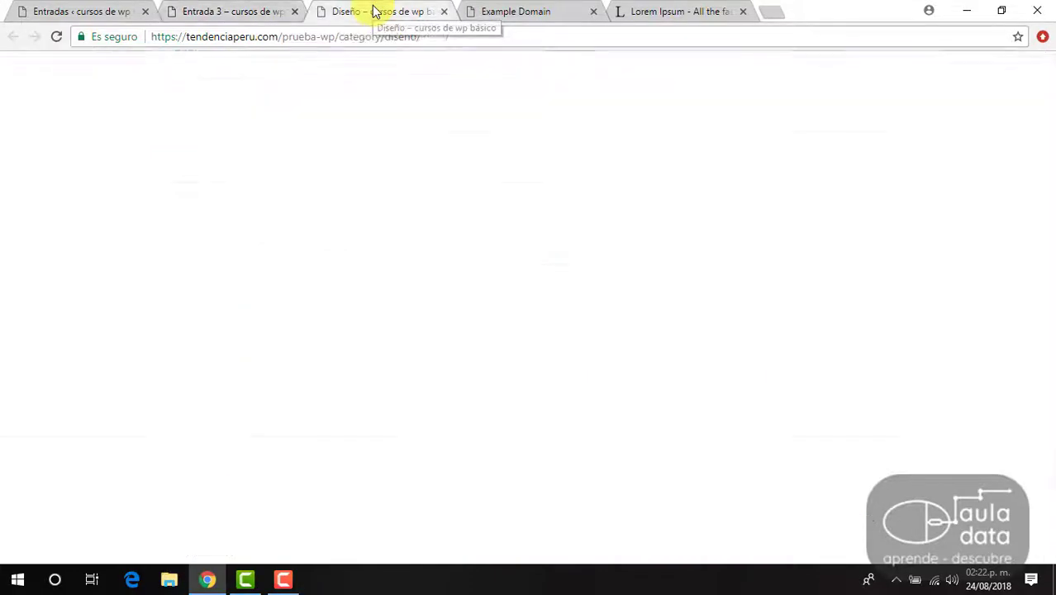
Look through the Diseño category archive to see which posts it contains
{"action": "scroll", "coordinate": [426, 250], "scroll_direction": "down", "scroll_amount": 4}
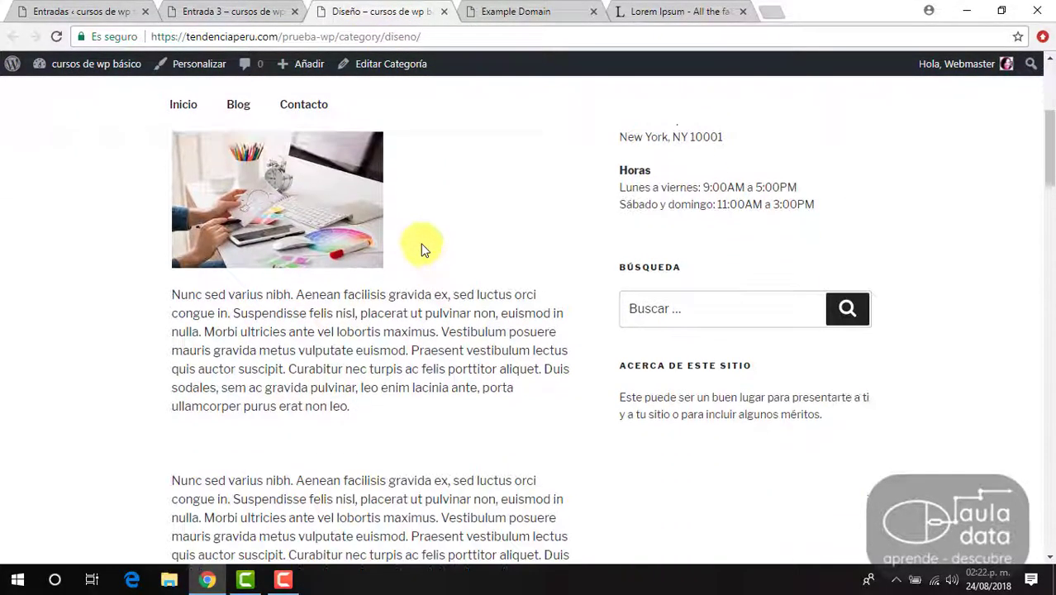
{"action": "scroll", "coordinate": [259, 264], "scroll_direction": "up", "scroll_amount": 2}
{"action": "scroll", "coordinate": [356, 239], "scroll_direction": "down", "scroll_amount": 1}
{"action": "scroll", "coordinate": [356, 234], "scroll_direction": "down", "scroll_amount": 5}
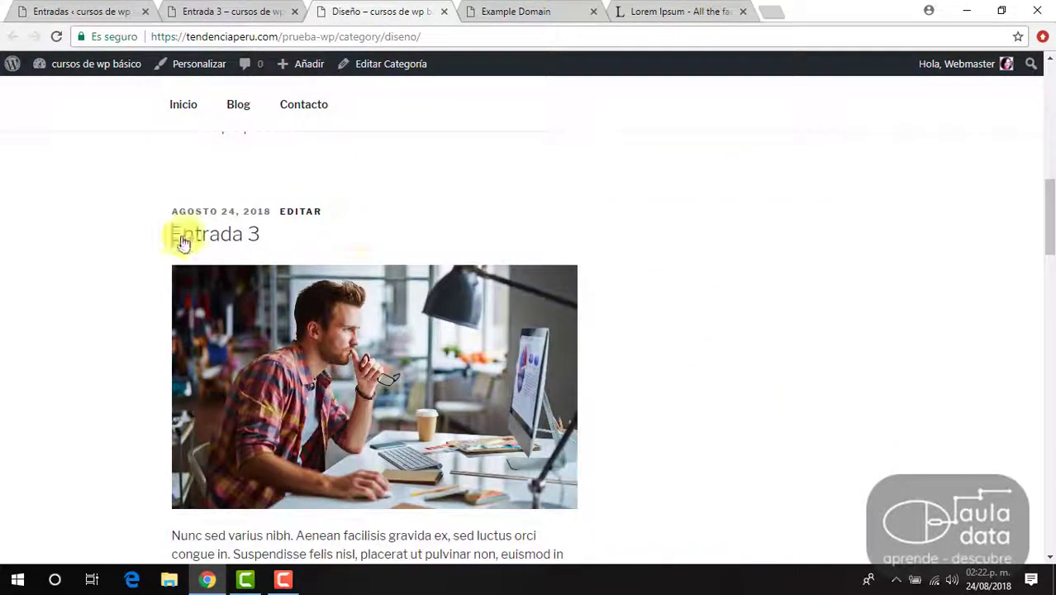
{"action": "scroll", "coordinate": [323, 230], "scroll_direction": "up", "scroll_amount": 5}
{"action": "scroll", "coordinate": [319, 225], "scroll_direction": "down", "scroll_amount": 15}
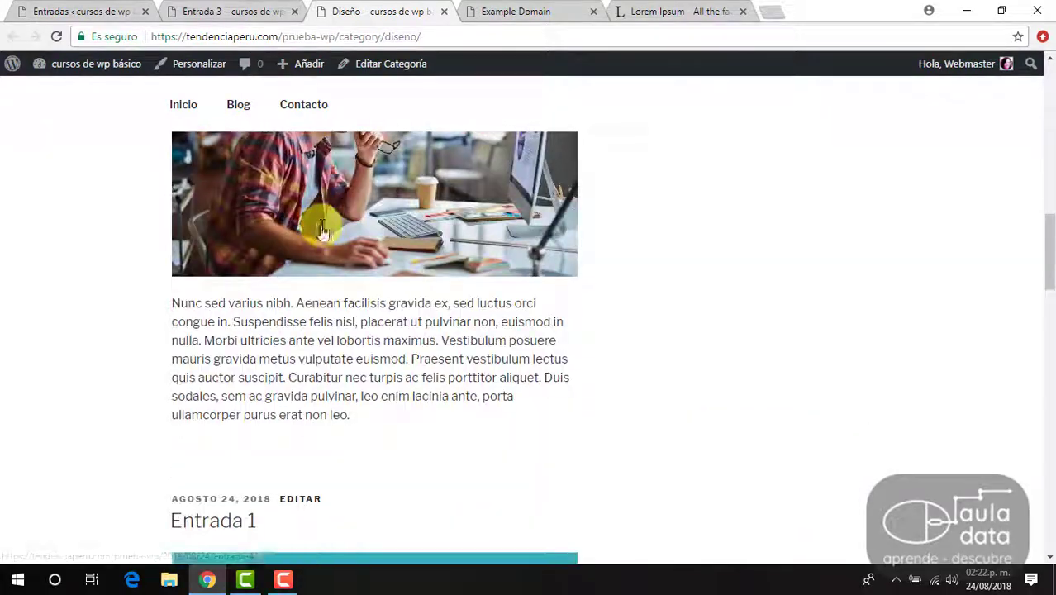
{"action": "scroll", "coordinate": [324, 224], "scroll_direction": "down", "scroll_amount": 10}
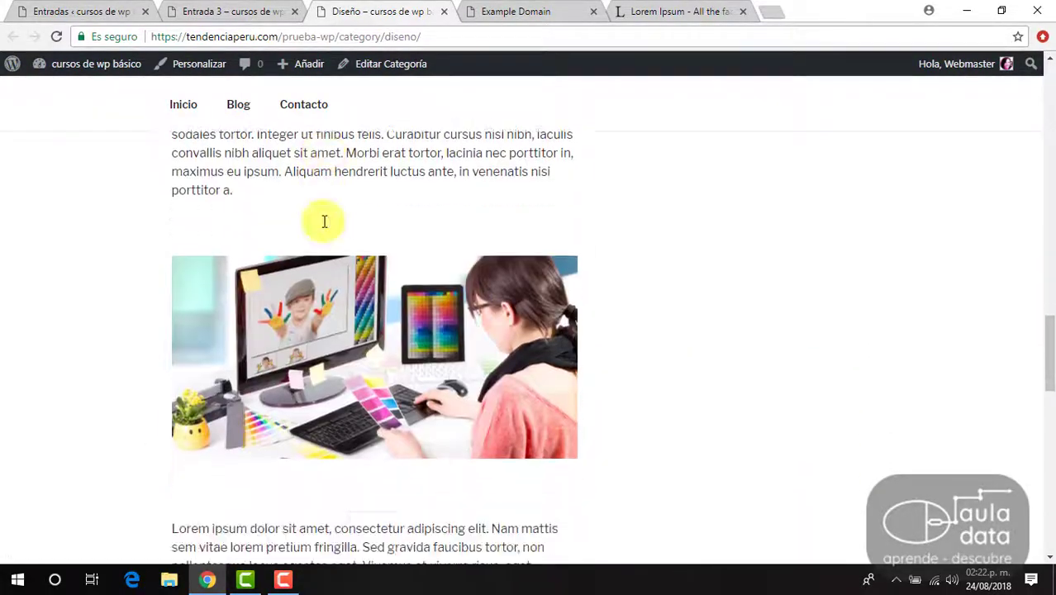
{"action": "scroll", "coordinate": [324, 223], "scroll_direction": "down", "scroll_amount": 7}
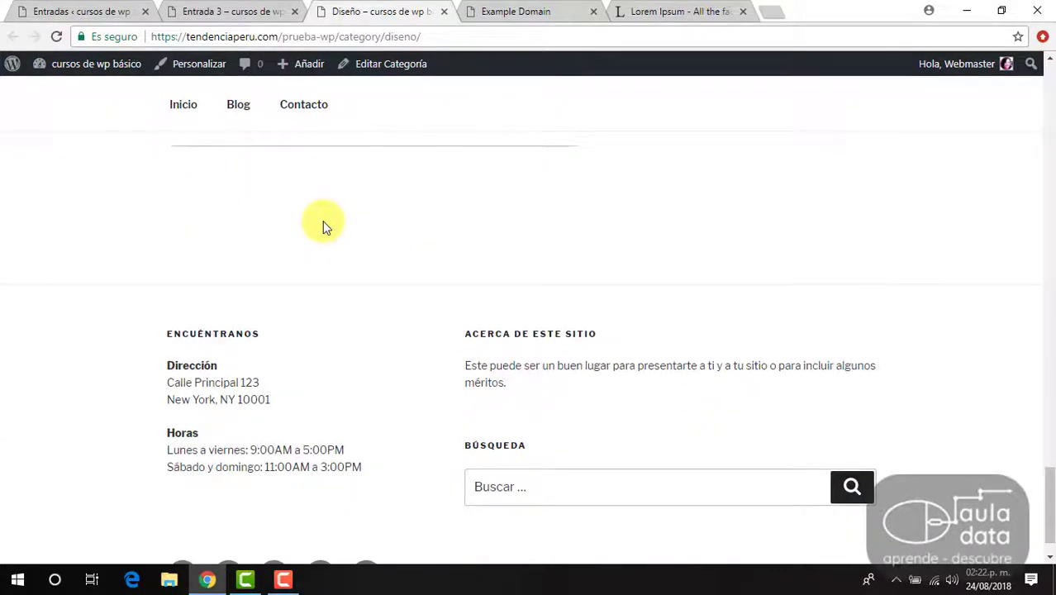
{"action": "scroll", "coordinate": [322, 221], "scroll_direction": "up", "scroll_amount": 15}
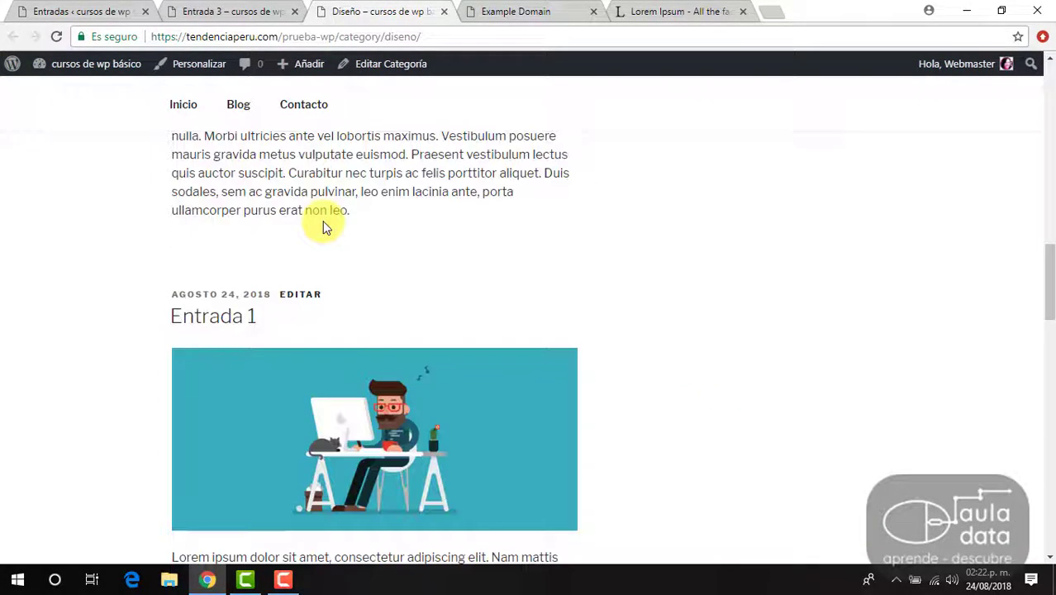
{"action": "scroll", "coordinate": [323, 221], "scroll_direction": "up", "scroll_amount": 15}
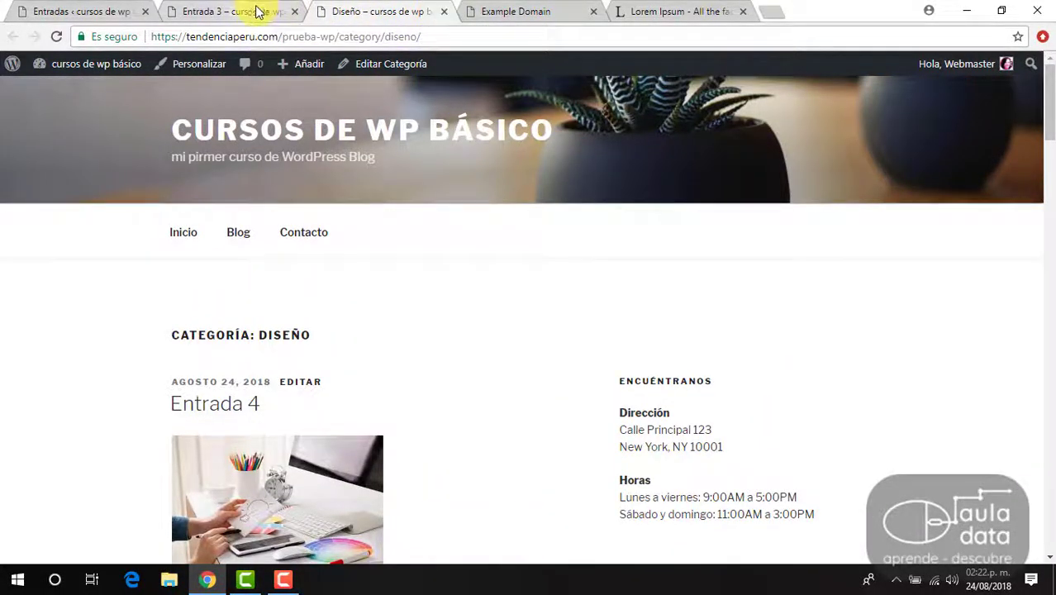
Close the Diseño archive and the Entrada 3 post page, and return to the posts list
{"action": "left_click", "coordinate": [443, 12]}
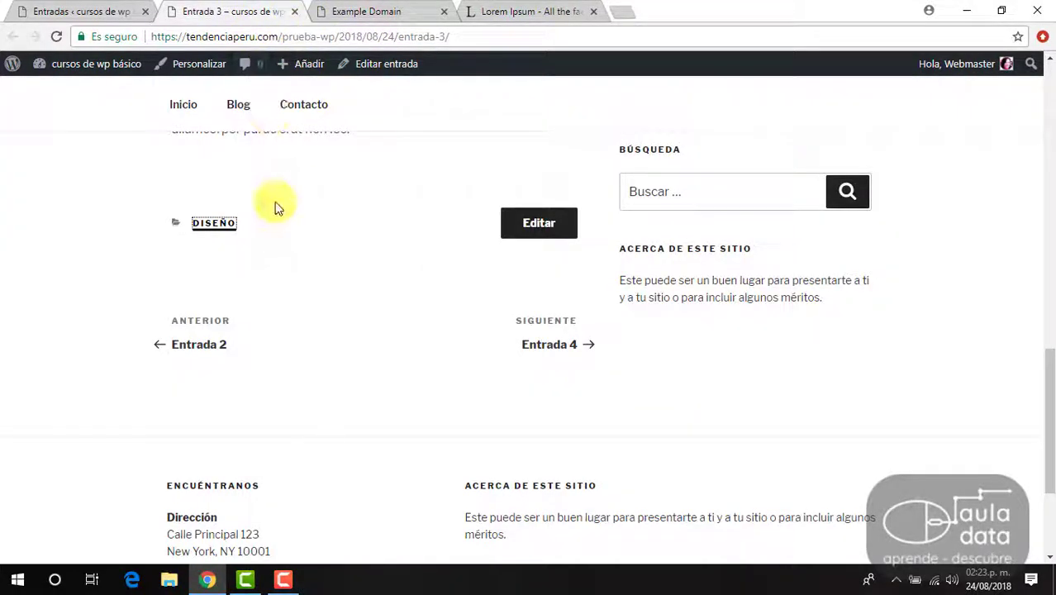
{"action": "scroll", "coordinate": [275, 211], "scroll_direction": "up", "scroll_amount": 15}
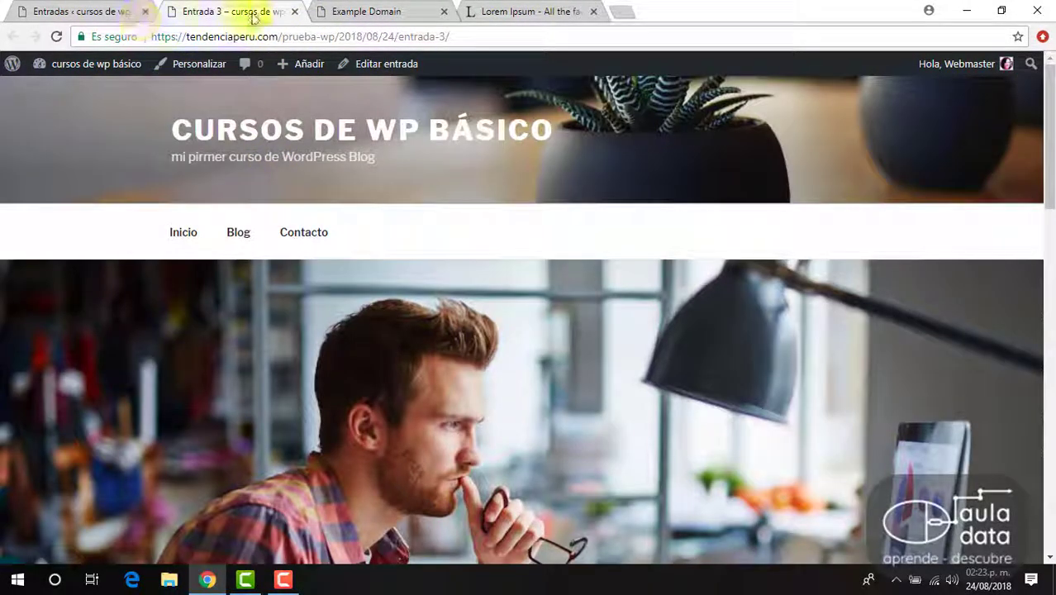
{"action": "left_click", "coordinate": [294, 12]}
{"action": "left_click", "coordinate": [58, 8]}
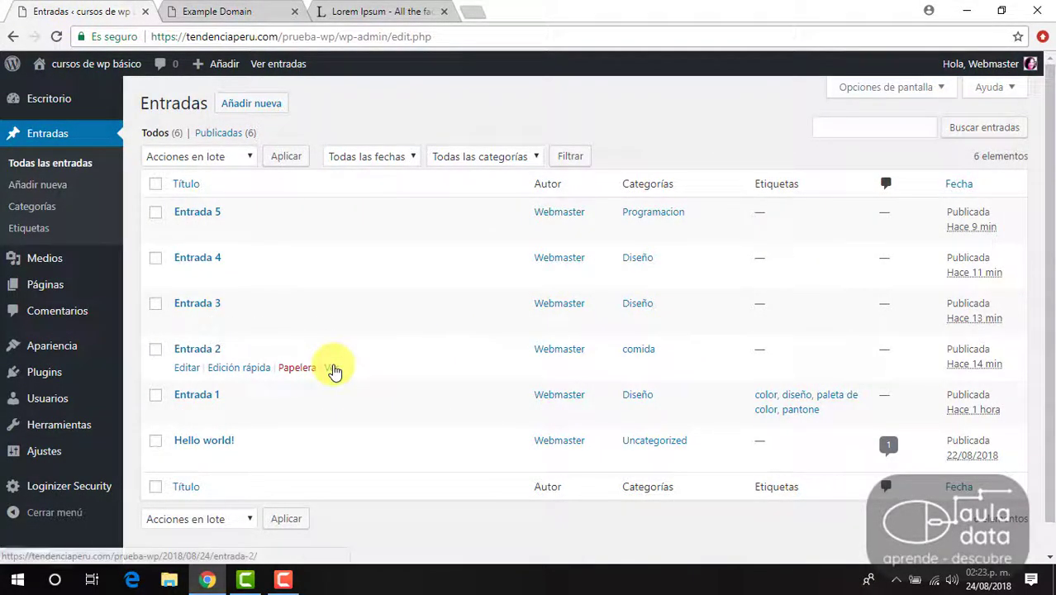
Open the published Entrada 2 post in a new tab and check the category link below its content
{"action": "right_click", "coordinate": [334, 368]}
{"action": "left_click", "coordinate": [367, 377]}
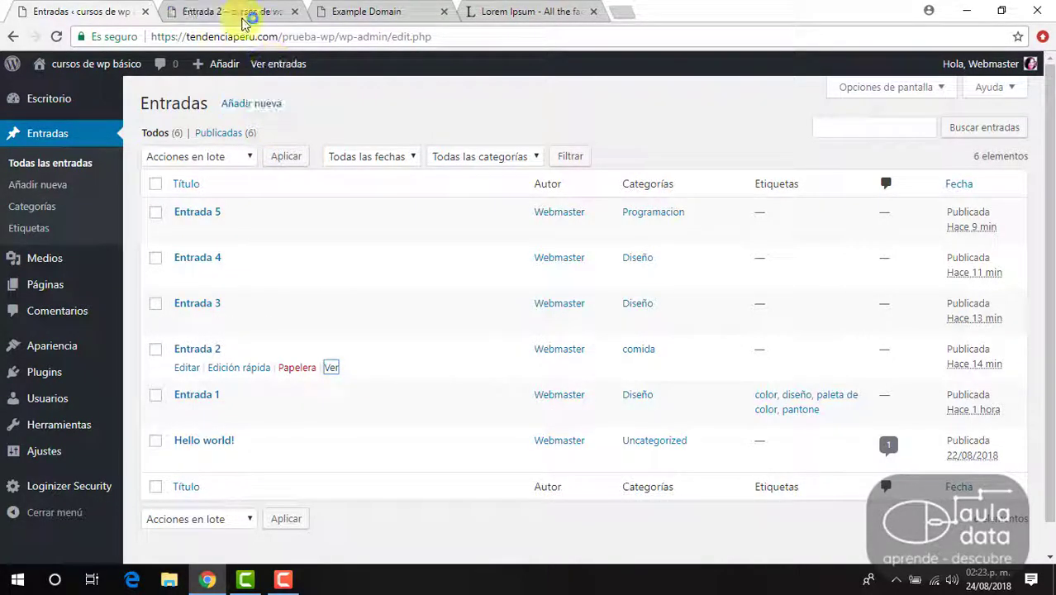
{"action": "left_click", "coordinate": [273, 11]}
{"action": "scroll", "coordinate": [428, 222], "scroll_direction": "down", "scroll_amount": 15}
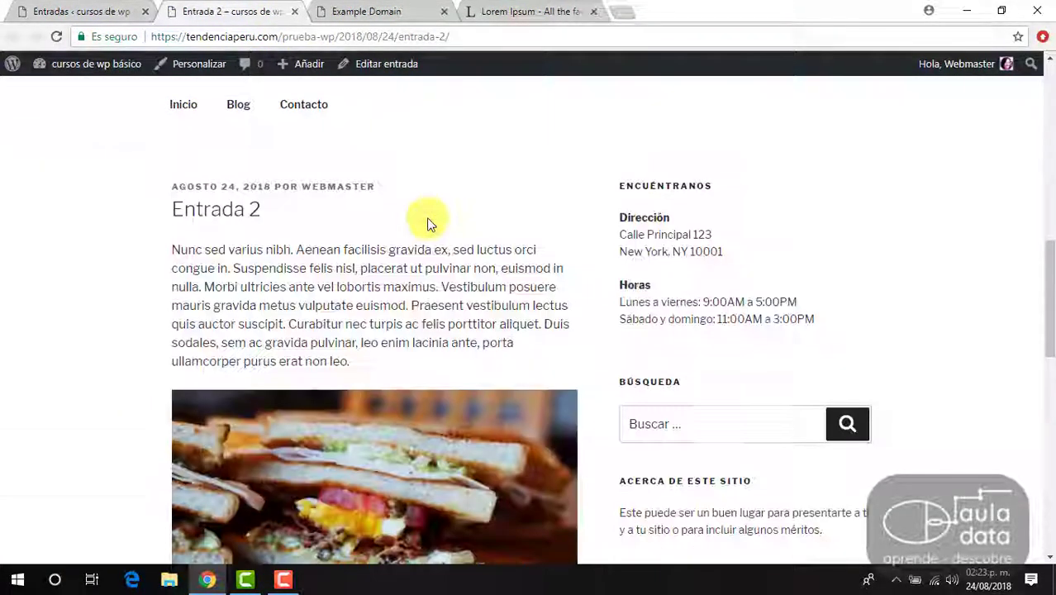
{"action": "scroll", "coordinate": [428, 221], "scroll_direction": "up", "scroll_amount": 2}
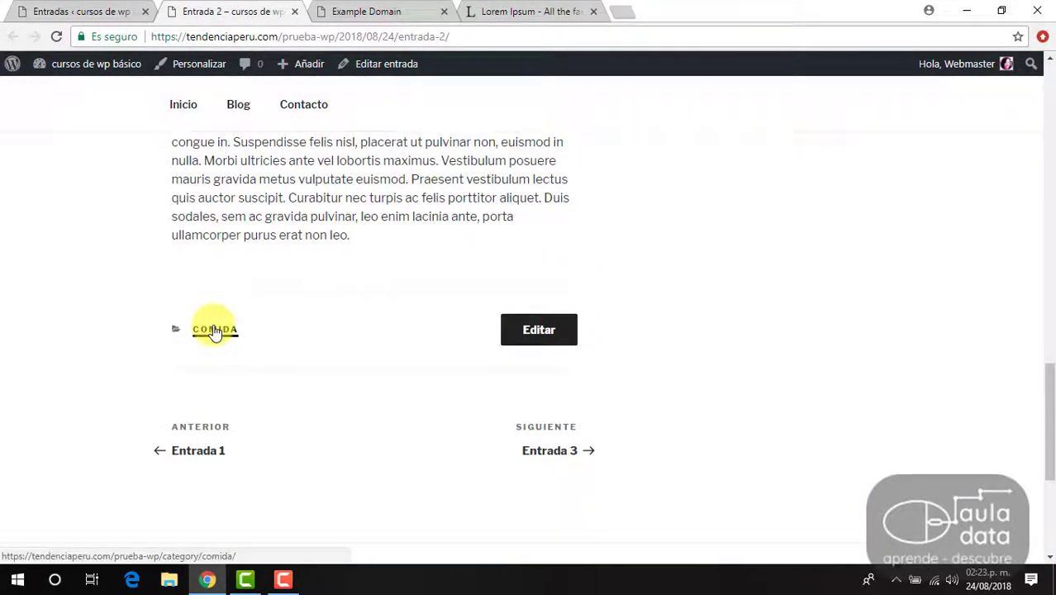
{"action": "scroll", "coordinate": [349, 335], "scroll_direction": "up", "scroll_amount": 2}
Start a new post titled Entrada 6 and paste the "Nunc sed varius nibh" placeholder paragraph as its content
{"action": "left_click", "coordinate": [105, 10]}
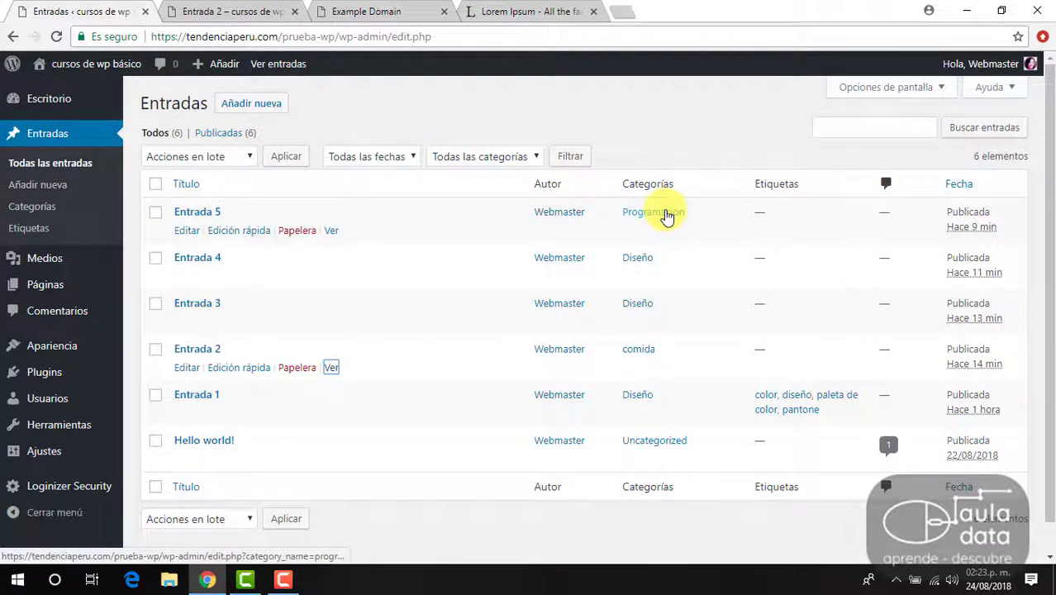
{"action": "mouse_move", "coordinate": [134, 93]}
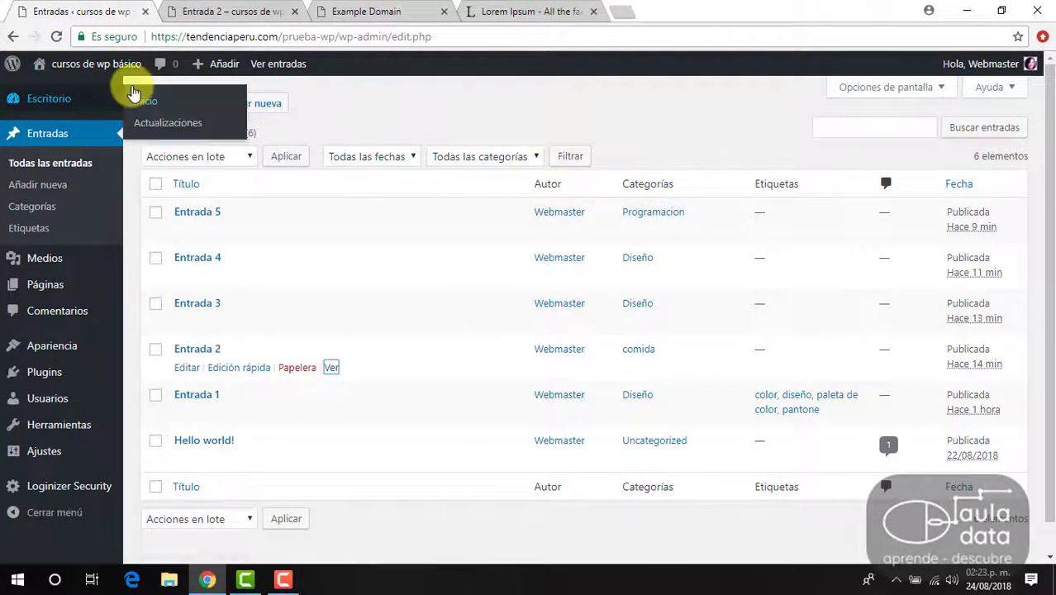
{"action": "left_click", "coordinate": [46, 187]}
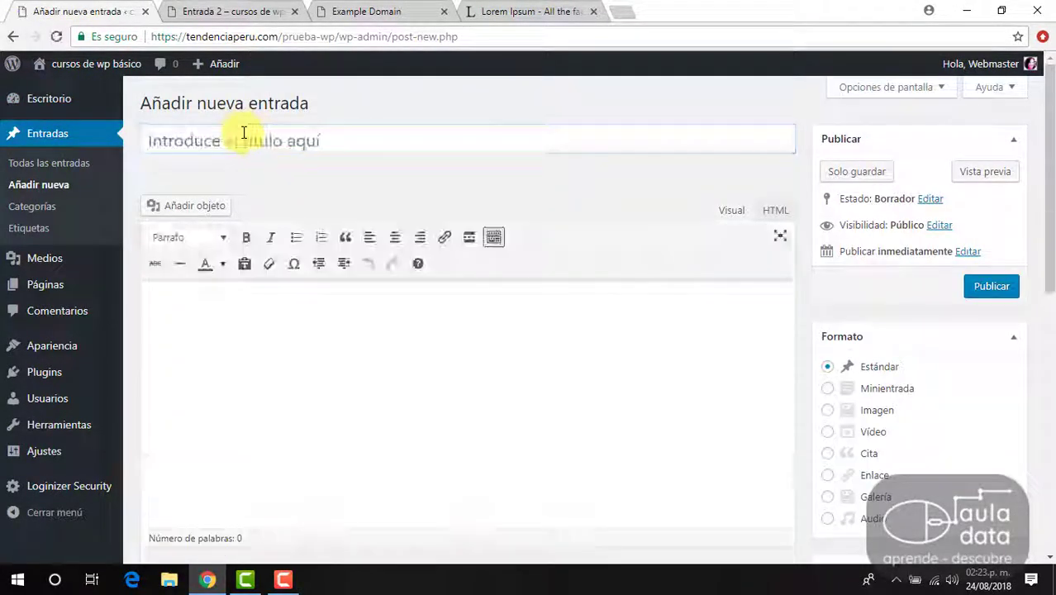
{"action": "left_click", "coordinate": [243, 133]}
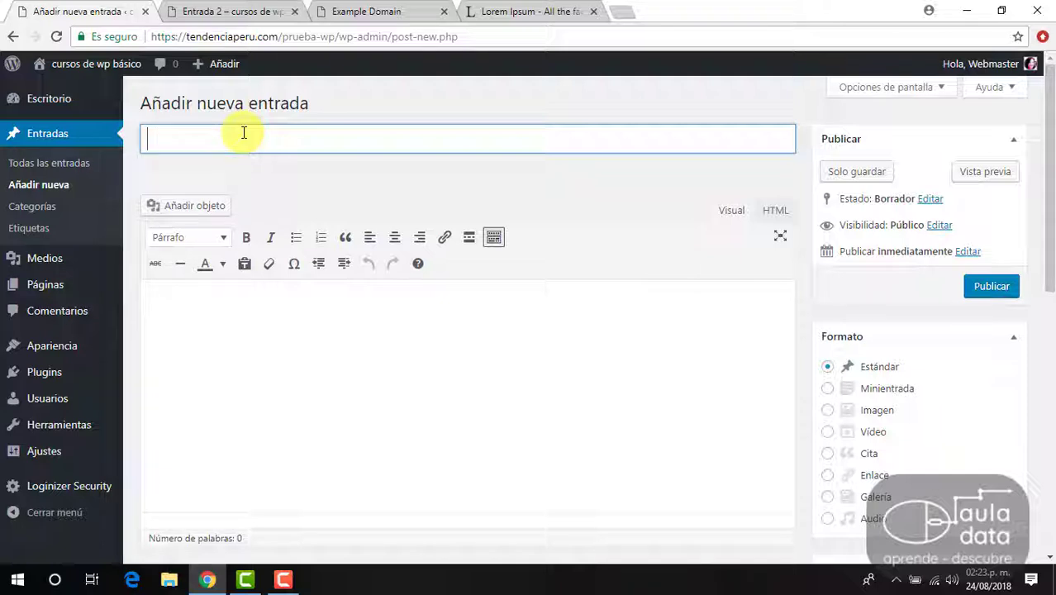
{"action": "type", "text": "Entrada 6"}
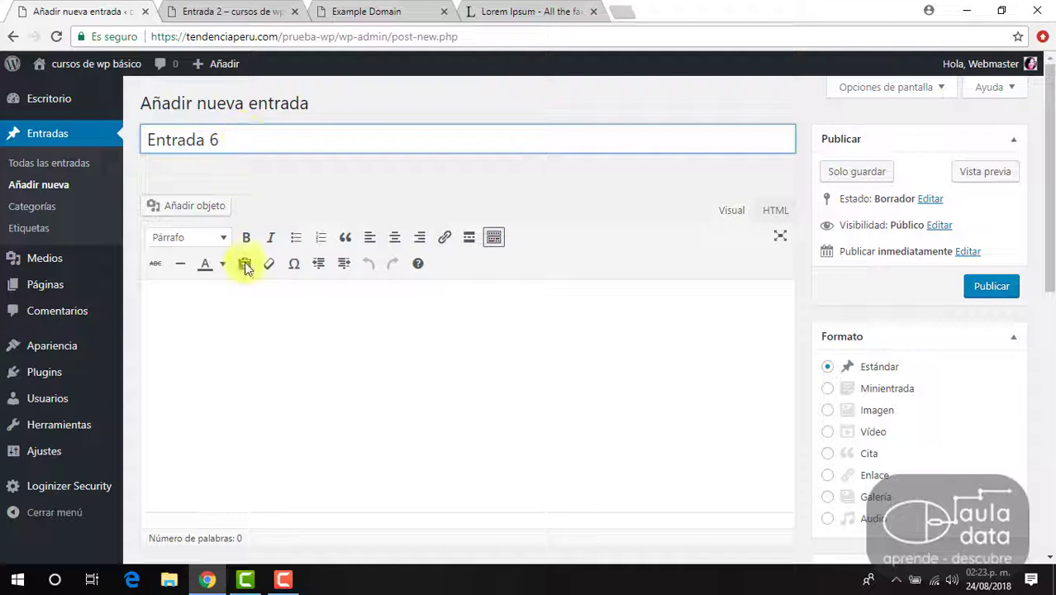
{"action": "left_click", "coordinate": [240, 298]}
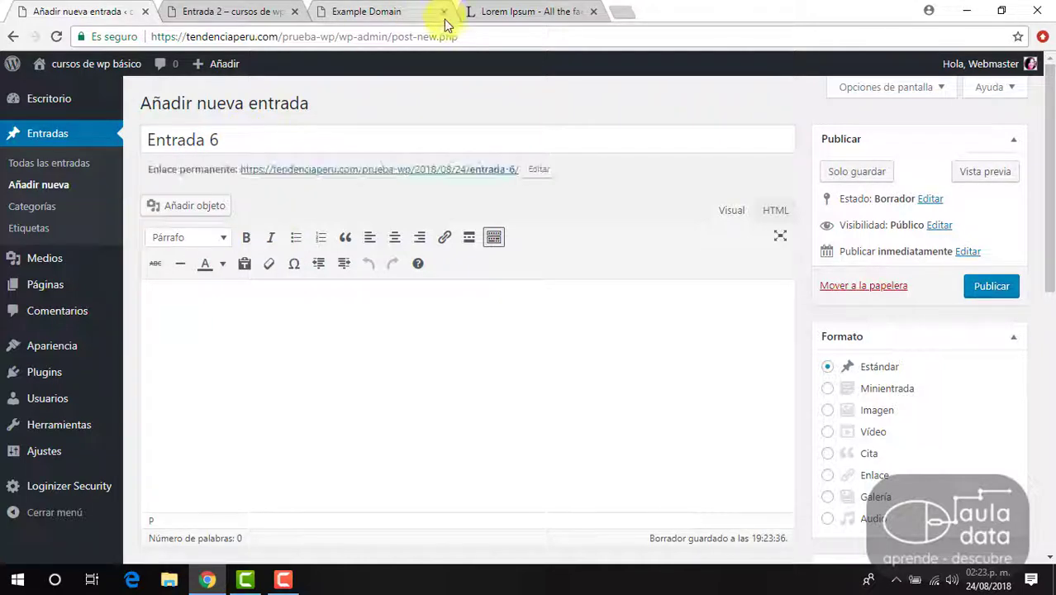
{"action": "type", "text": "Nunc sed varius nibh. Aenean facilisis gravida ex, sed luctus orci congue in. Suspendisse felis nisl, placerat ut pulvinar non, euismod in nulla. Morbi ultricies ante vel lobortis maximus. Vestibulum posuere mauris gravida metus vulputate euismod. Praesent vestibulum lectus quis auctor suscipit. Curabitur nec turpis ac felis porttitor aliquet. Duis sodales, sem ac gravida pulvinar, leo enim lacinia ante, porta ullamcorper purus erat non leo."}
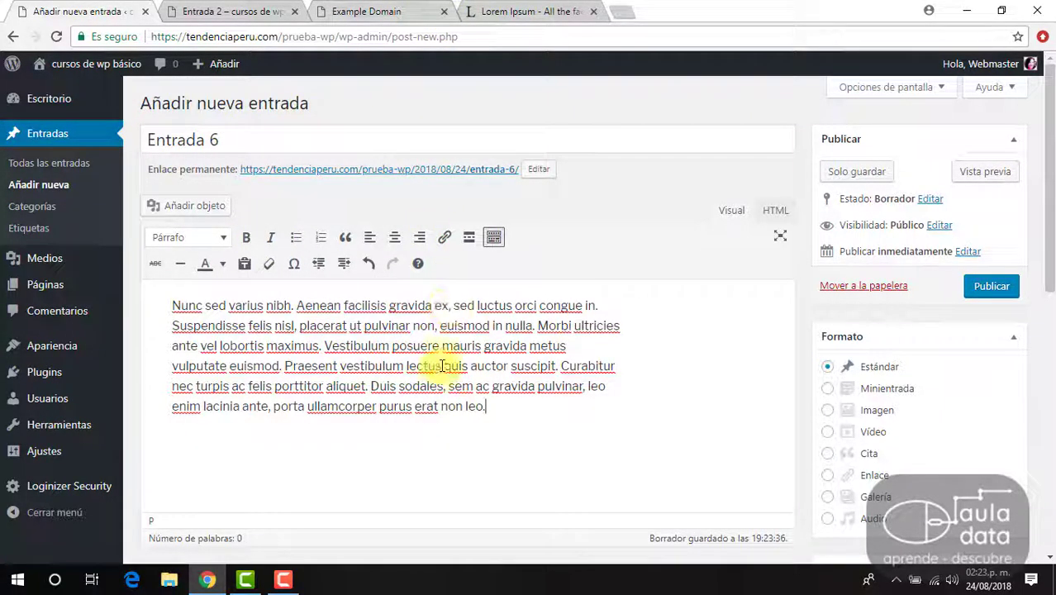
Assign the new post to the Postres subcategory only, leaving comida unselected
{"action": "scroll", "coordinate": [447, 358], "scroll_direction": "down", "scroll_amount": 3}
{"action": "scroll", "coordinate": [685, 295], "scroll_direction": "down", "scroll_amount": 3}
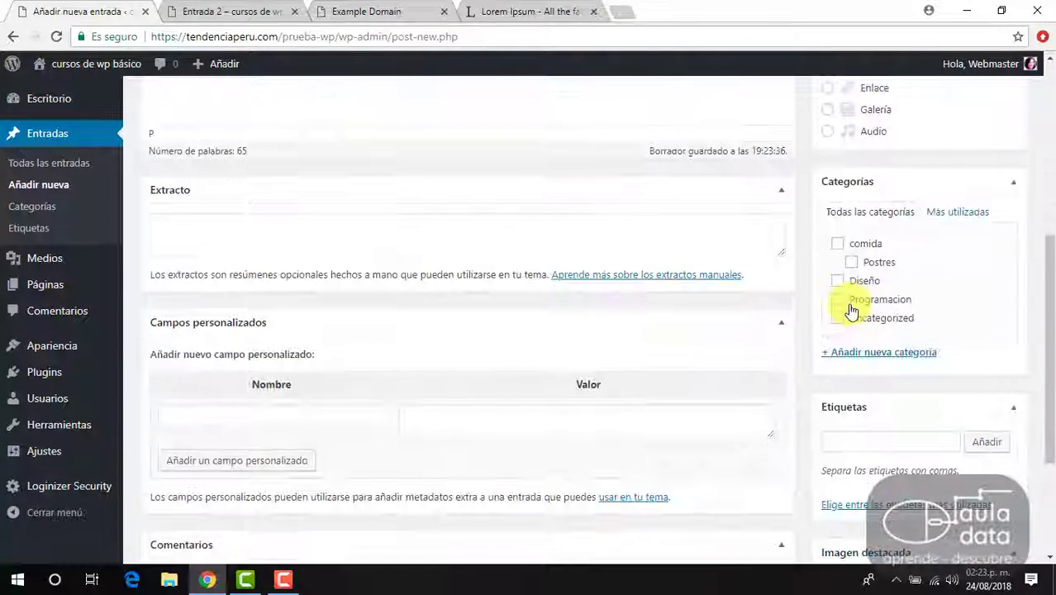
{"action": "left_click", "coordinate": [874, 262]}
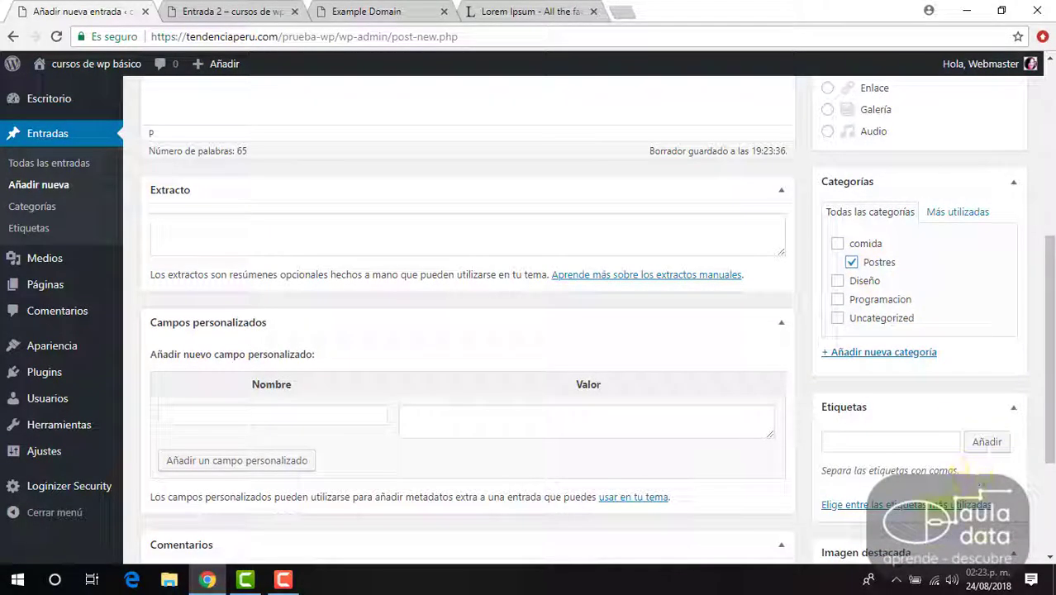
Set espresso.jpg from the media library as the featured image and publish the post
{"action": "scroll", "coordinate": [967, 463], "scroll_direction": "down", "scroll_amount": 3}
{"action": "left_click", "coordinate": [885, 389]}
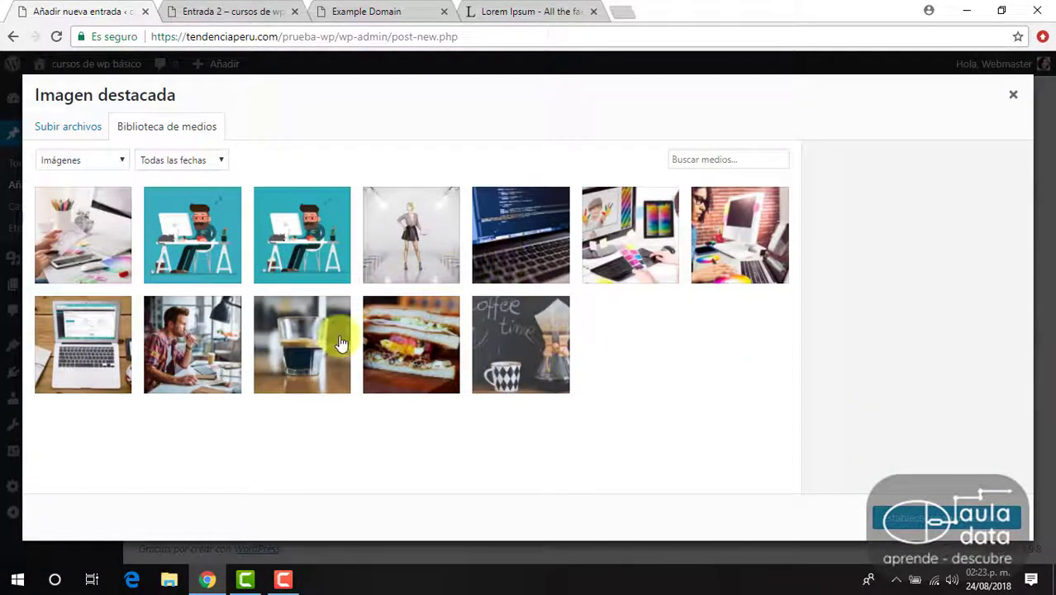
{"action": "left_click", "coordinate": [322, 377]}
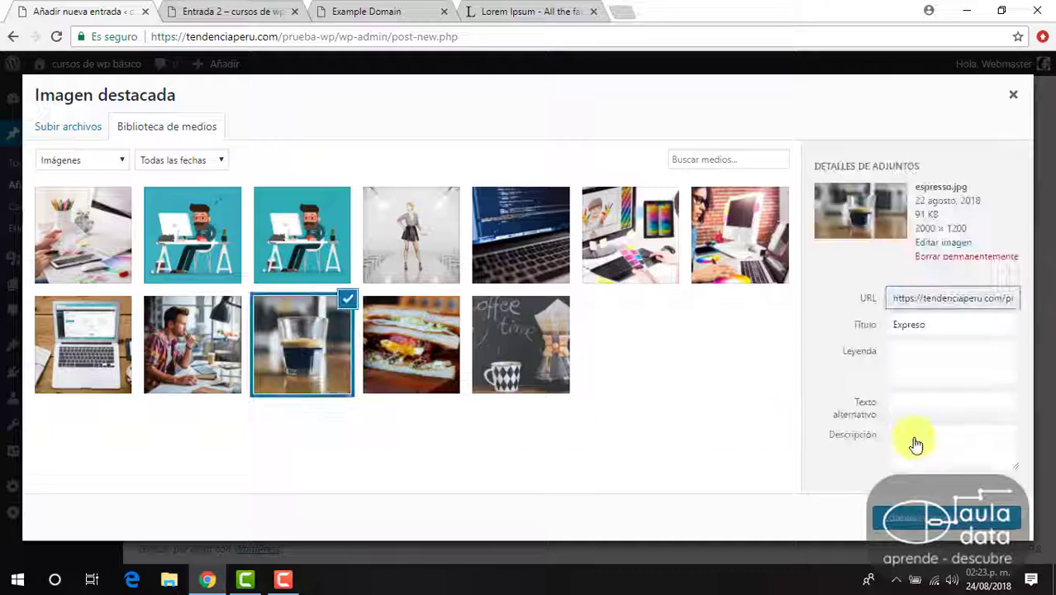
{"action": "left_click", "coordinate": [932, 529]}
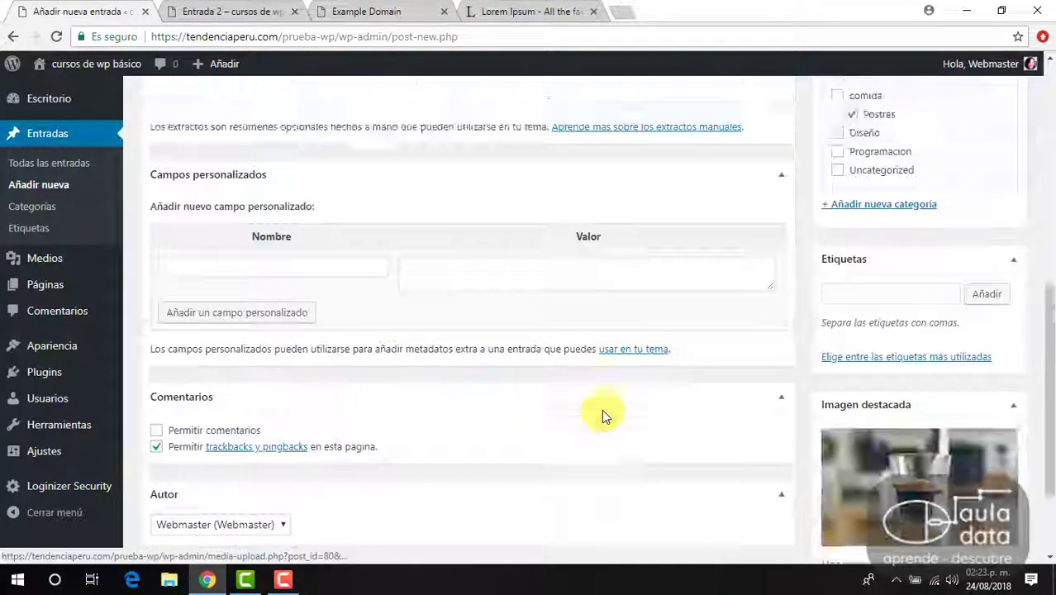
{"action": "scroll", "coordinate": [661, 396], "scroll_direction": "up", "scroll_amount": 10}
{"action": "left_click", "coordinate": [991, 285]}
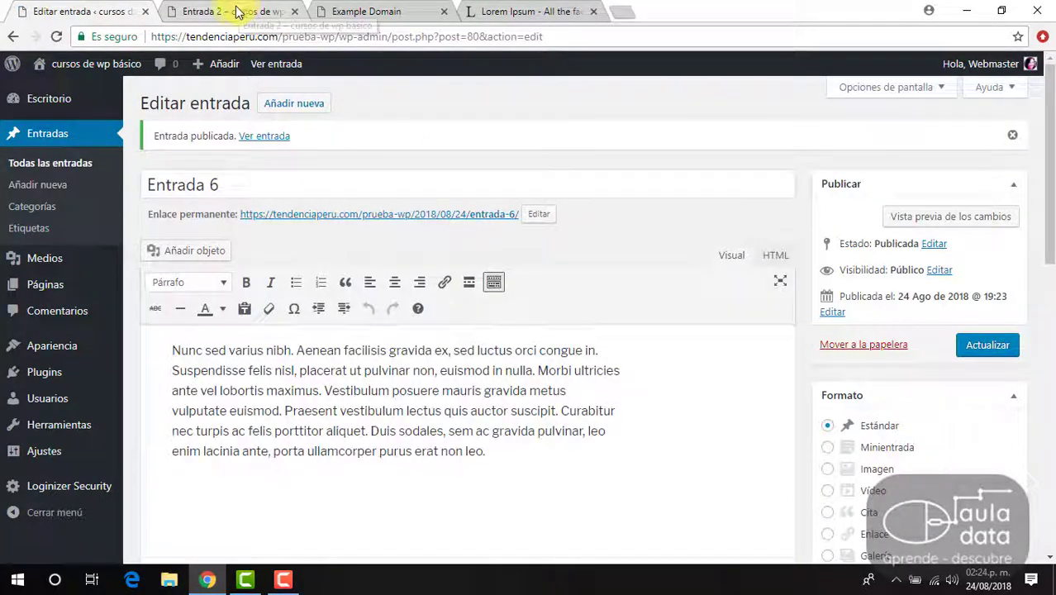
Return to the published Entrada 2 post and open the comida category page from the link below its content
{"action": "left_click", "coordinate": [238, 12]}
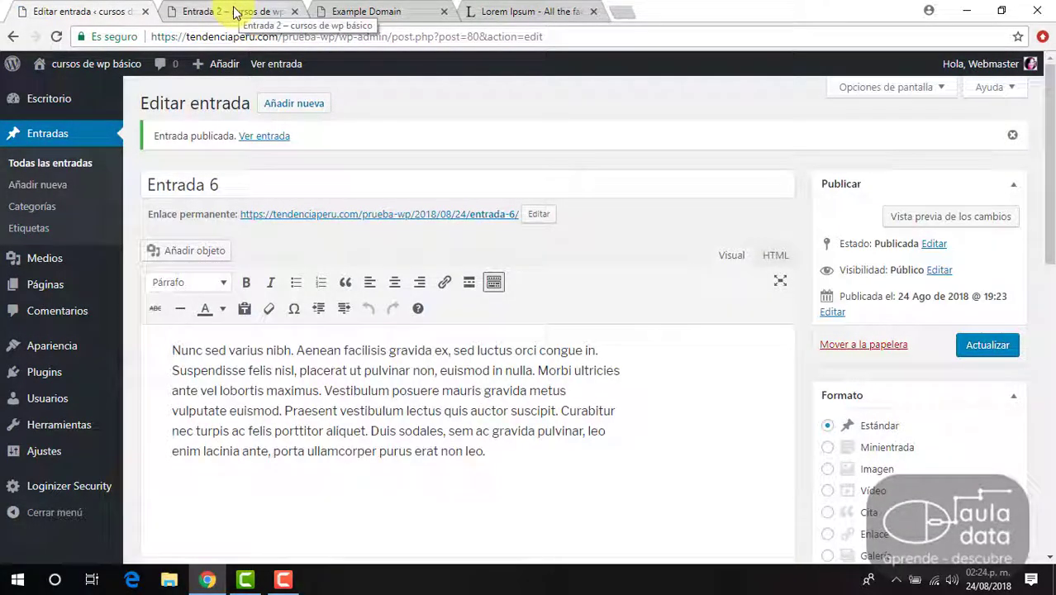
{"action": "scroll", "coordinate": [99, 207], "scroll_direction": "down", "scroll_amount": 4}
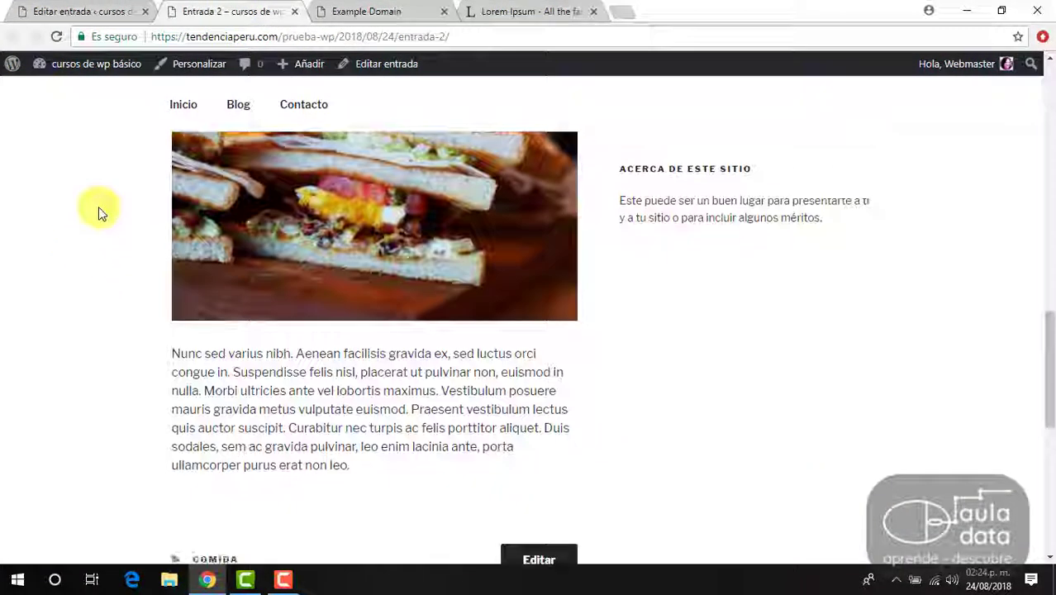
{"action": "scroll", "coordinate": [98, 207], "scroll_direction": "up", "scroll_amount": 9}
{"action": "scroll", "coordinate": [99, 207], "scroll_direction": "up", "scroll_amount": 3}
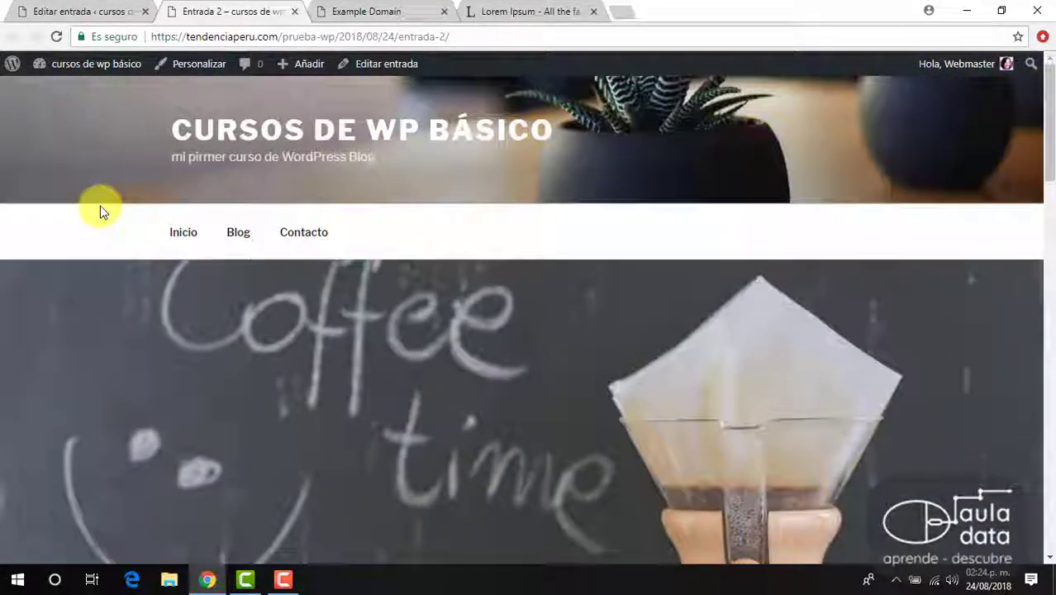
{"action": "scroll", "coordinate": [101, 203], "scroll_direction": "down", "scroll_amount": 8}
{"action": "scroll", "coordinate": [102, 200], "scroll_direction": "down", "scroll_amount": 5}
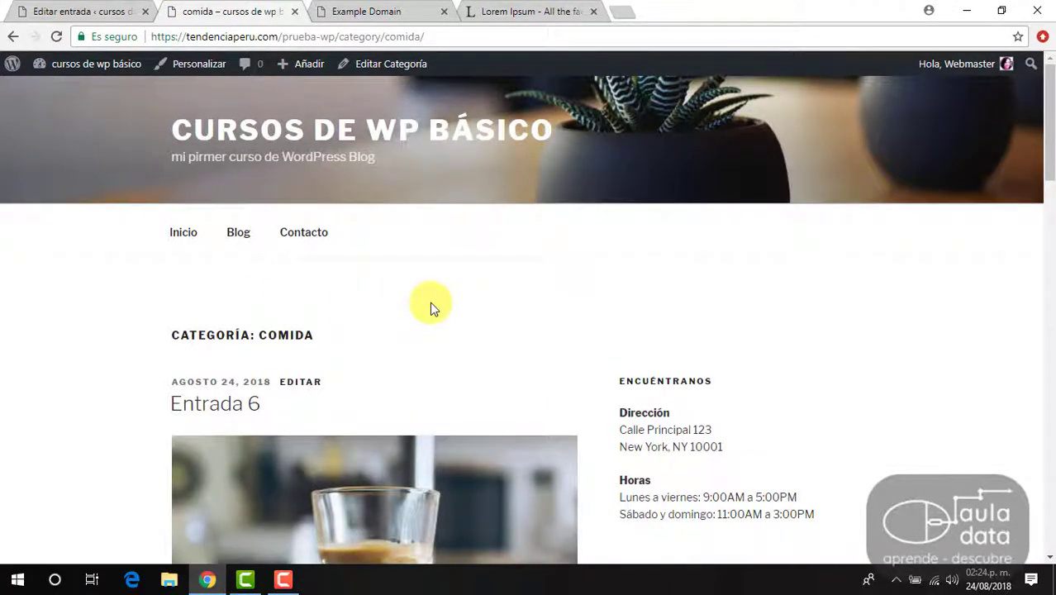
Look through the comida category page to see which posts it lists
{"action": "scroll", "coordinate": [430, 306], "scroll_direction": "down", "scroll_amount": 2}
{"action": "scroll", "coordinate": [402, 256], "scroll_direction": "down", "scroll_amount": 3}
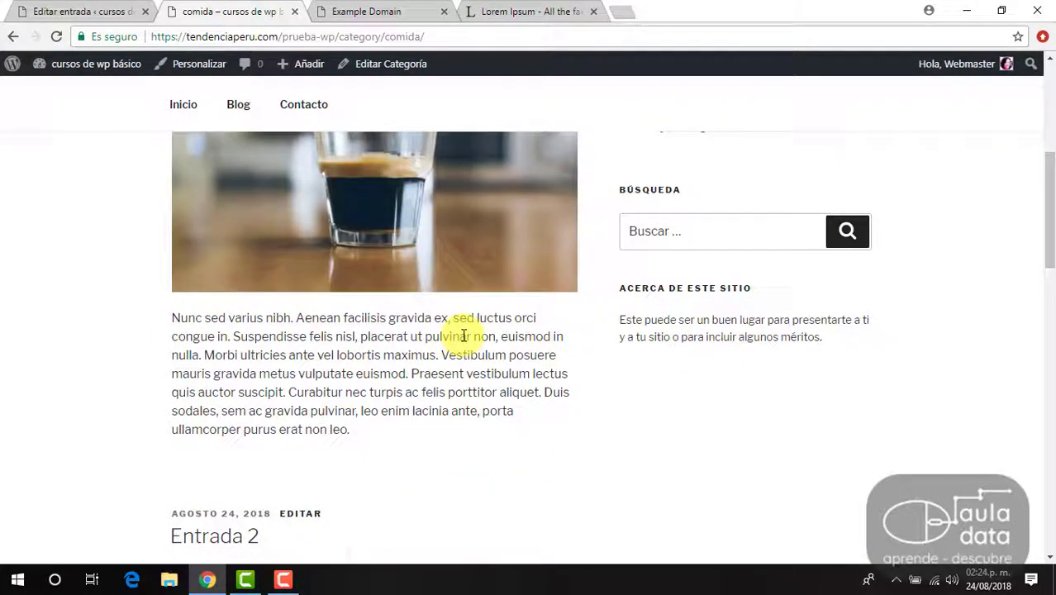
{"action": "scroll", "coordinate": [464, 334], "scroll_direction": "down", "scroll_amount": 4}
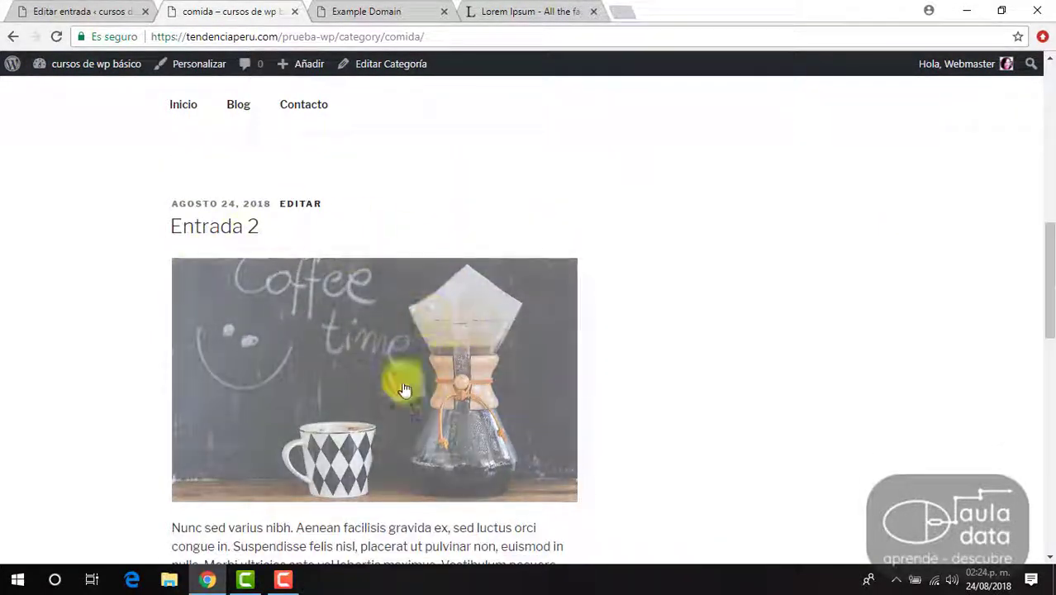
{"action": "scroll", "coordinate": [446, 365], "scroll_direction": "down", "scroll_amount": 6}
{"action": "scroll", "coordinate": [446, 365], "scroll_direction": "down", "scroll_amount": 5}
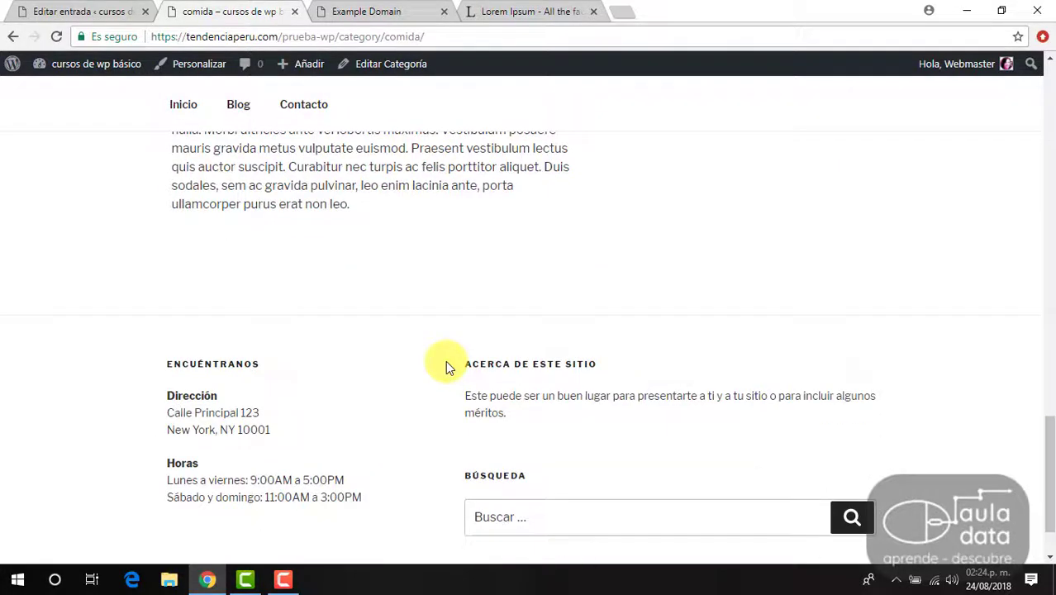
{"action": "scroll", "coordinate": [446, 365], "scroll_direction": "up", "scroll_amount": 20}
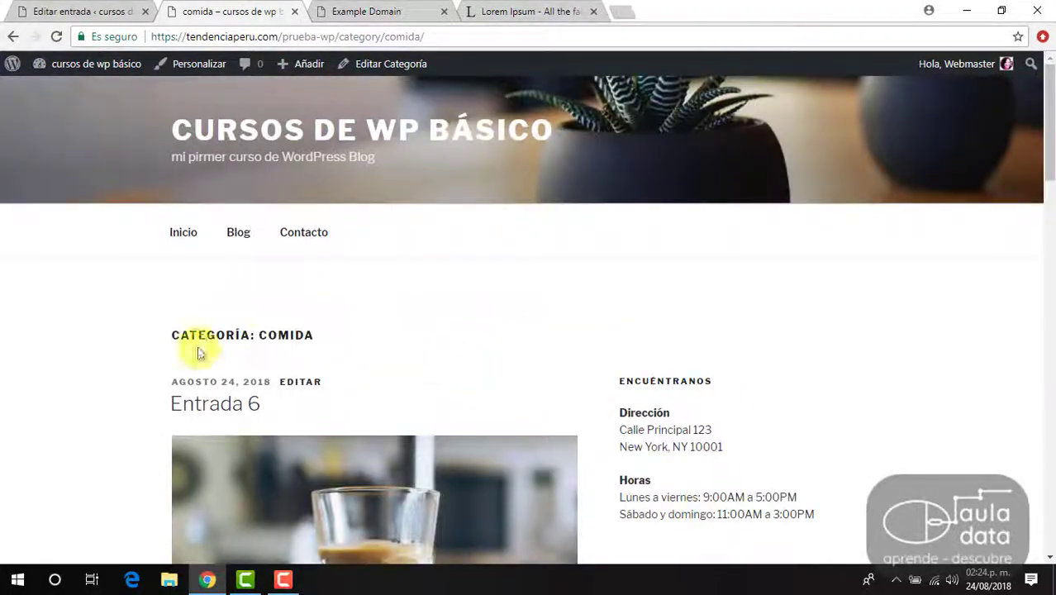
Open Entrada 6 from the comida category page and check the category link below its content
{"action": "scroll", "coordinate": [287, 298], "scroll_direction": "down", "scroll_amount": 3}
{"action": "left_click", "coordinate": [286, 298]}
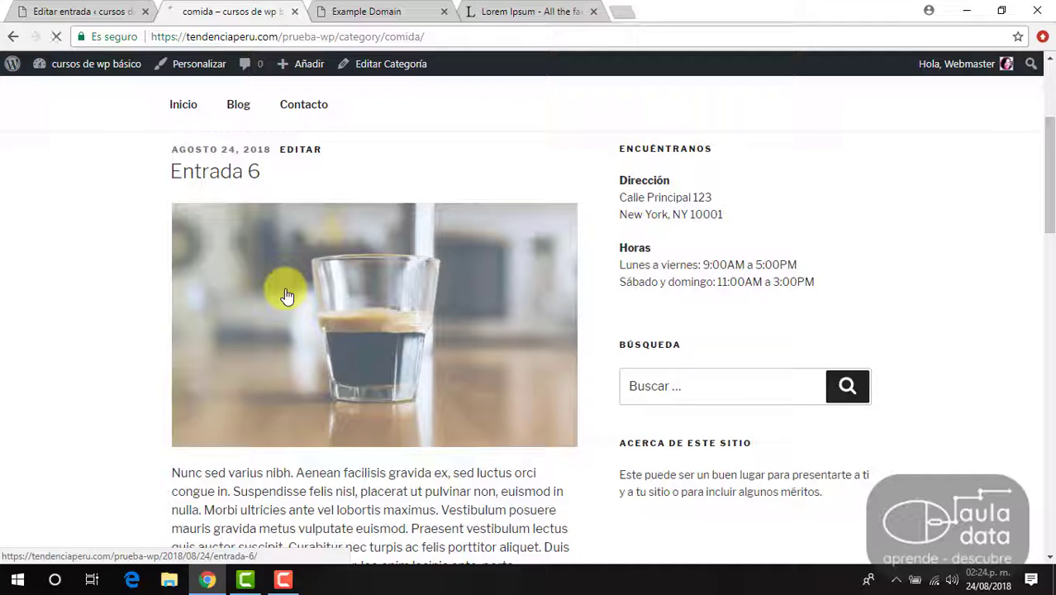
{"action": "scroll", "coordinate": [392, 243], "scroll_direction": "down", "scroll_amount": 8}
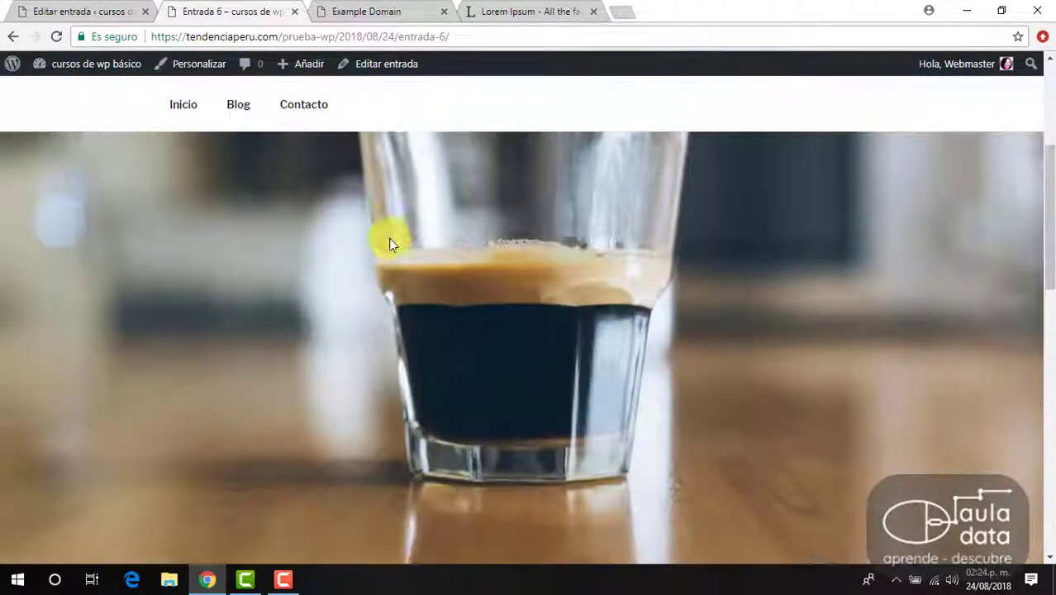
{"action": "scroll", "coordinate": [391, 243], "scroll_direction": "up", "scroll_amount": 6}
{"action": "scroll", "coordinate": [389, 238], "scroll_direction": "down", "scroll_amount": 5}
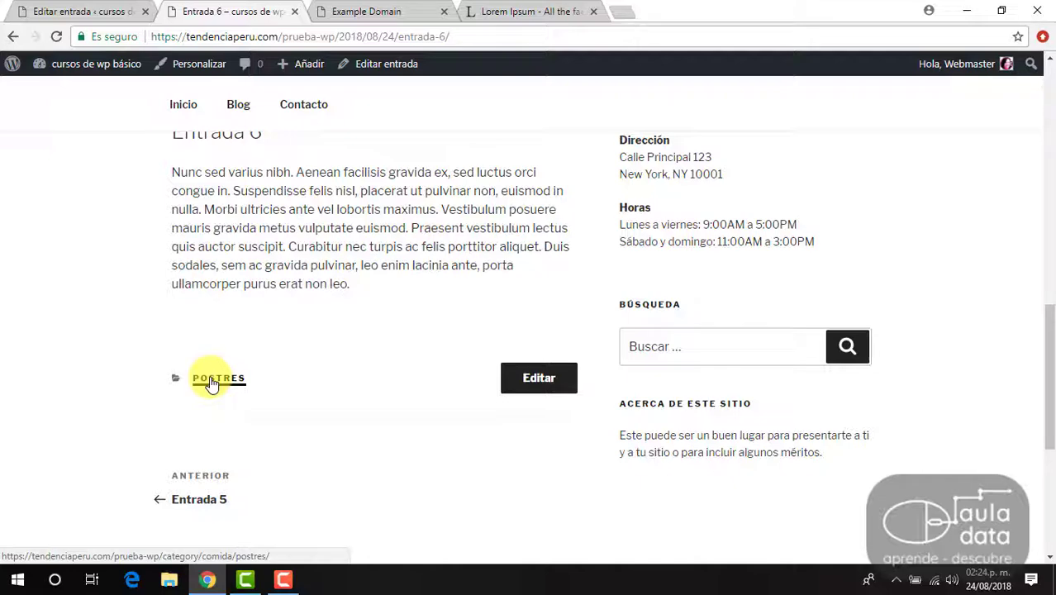
{"action": "scroll", "coordinate": [347, 372], "scroll_direction": "down", "scroll_amount": 4}
{"action": "scroll", "coordinate": [347, 373], "scroll_direction": "up", "scroll_amount": 5}
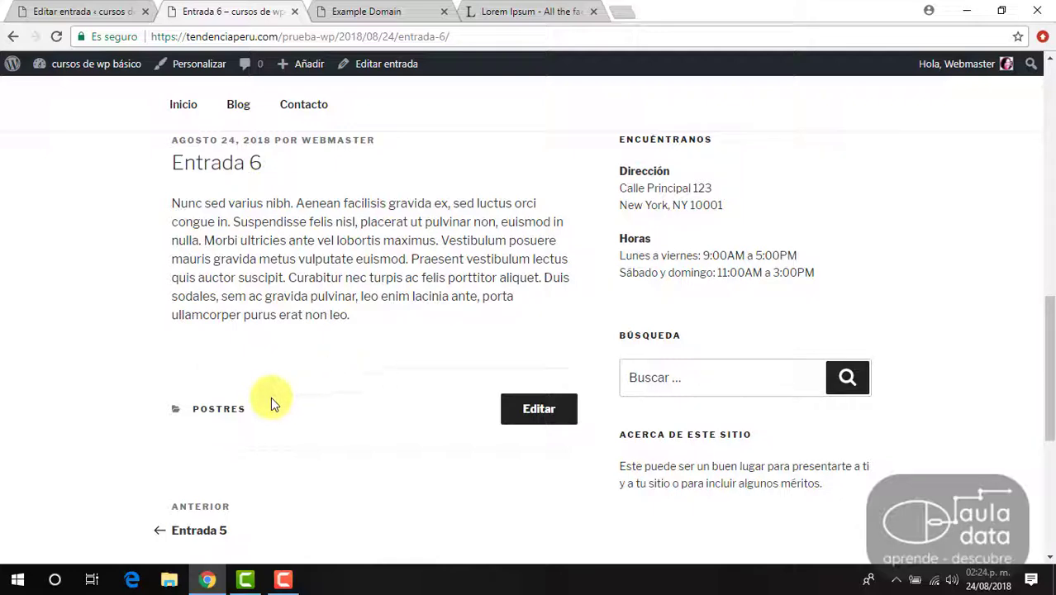
{"action": "scroll", "coordinate": [264, 388], "scroll_direction": "up", "scroll_amount": 10}
{"action": "scroll", "coordinate": [258, 384], "scroll_direction": "up", "scroll_amount": 2}
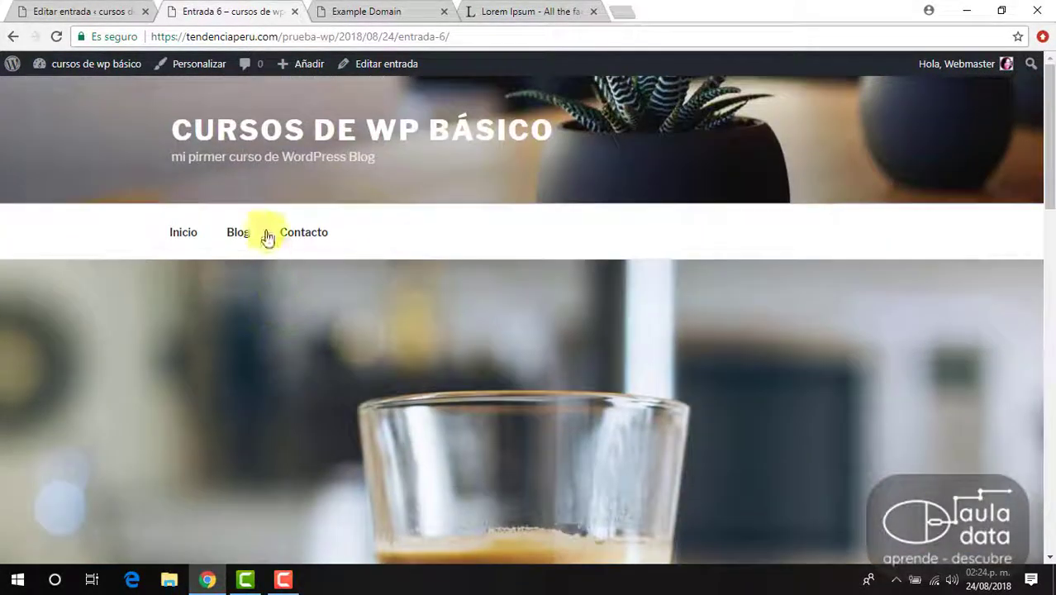
Go back to the Entrada 6 editing page and look over the post's settings
{"action": "left_click", "coordinate": [89, 6]}
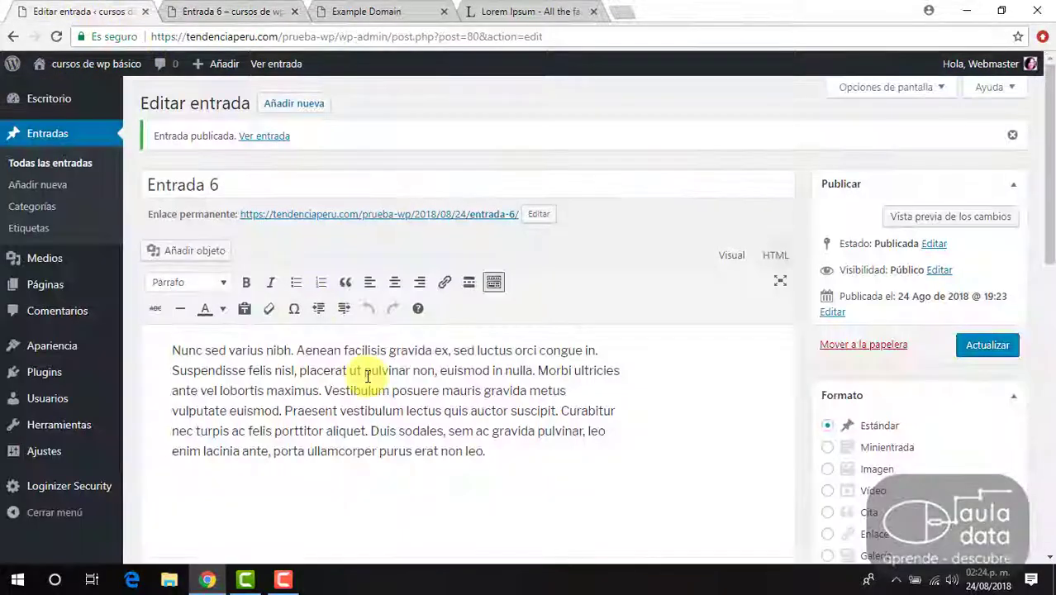
{"action": "scroll", "coordinate": [373, 441], "scroll_direction": "down", "scroll_amount": 15}
{"action": "scroll", "coordinate": [376, 443], "scroll_direction": "up", "scroll_amount": 12}
{"action": "scroll", "coordinate": [375, 442], "scroll_direction": "up", "scroll_amount": 3}
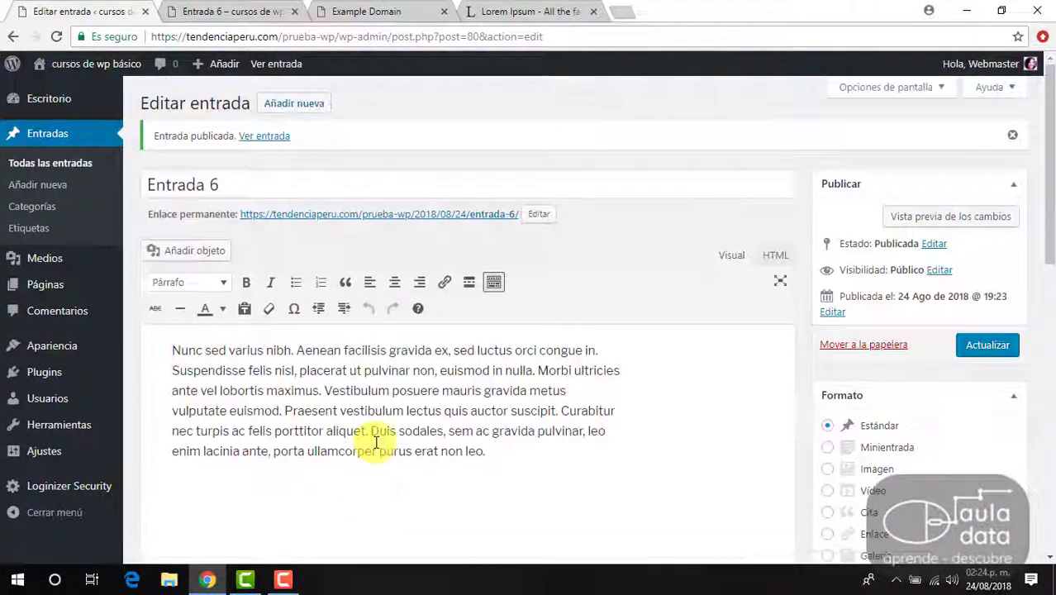